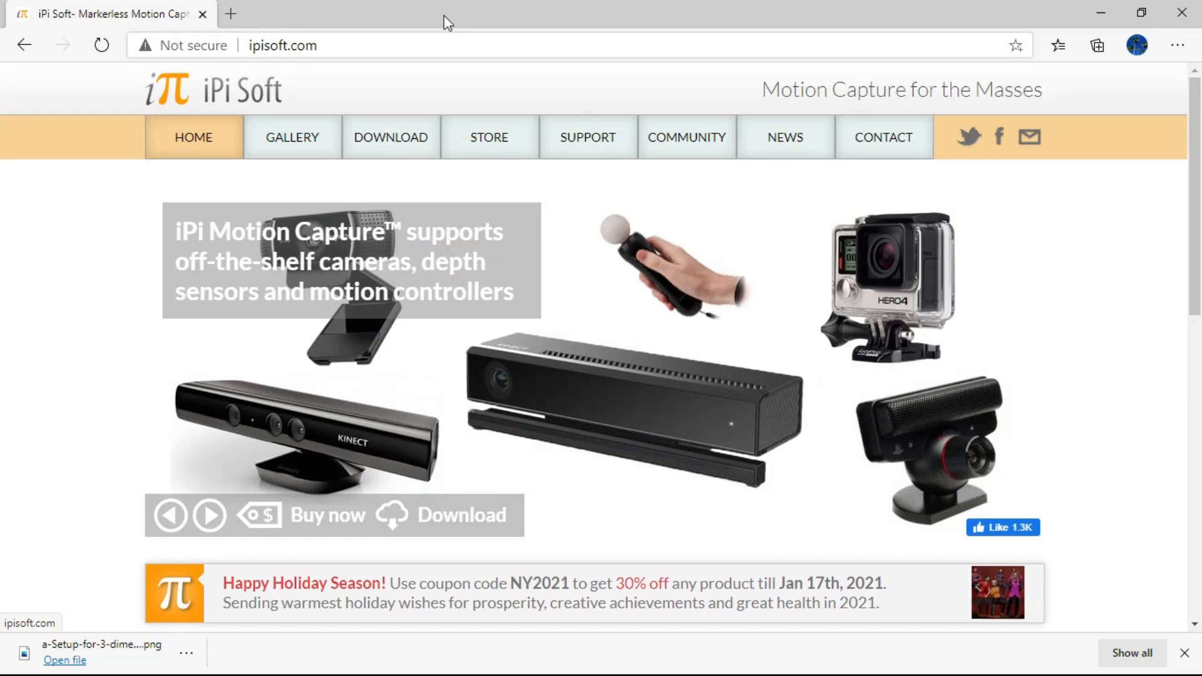
Look through the iPi Soft home page, including the supported devices and the product configurations
scroll(629, 216, down, 1)
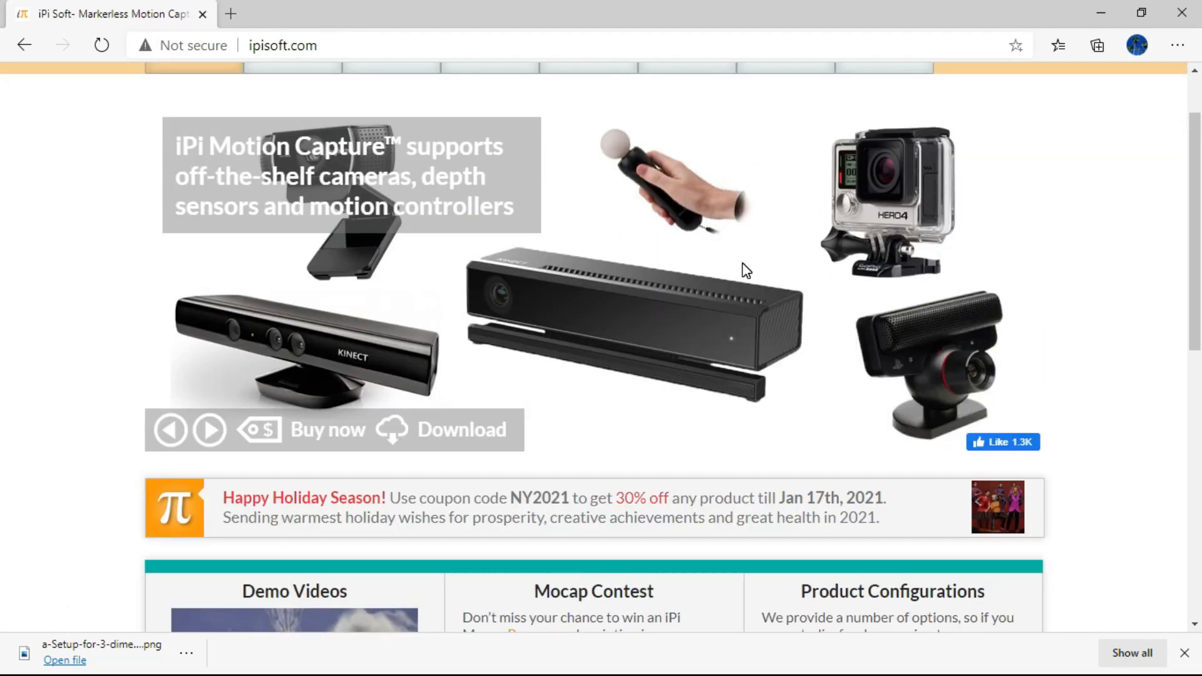
scroll(744, 263, down, 1)
scroll(743, 263, down, 4)
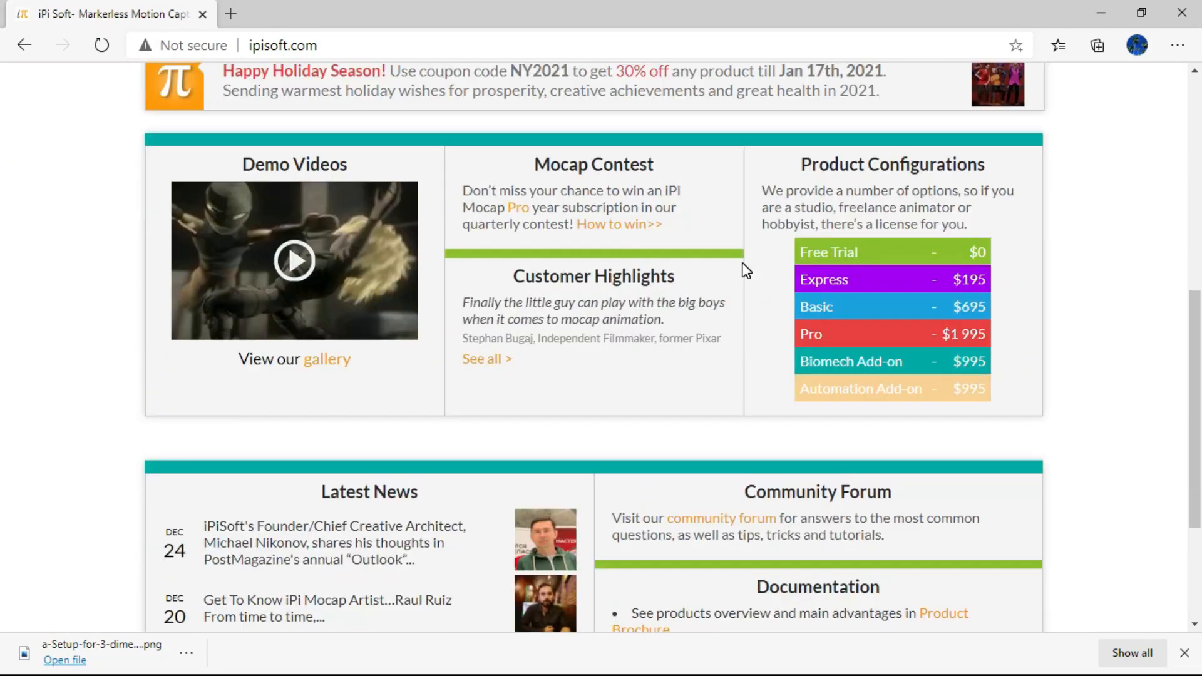
scroll(745, 269, down, 3)
scroll(744, 268, up, 10)
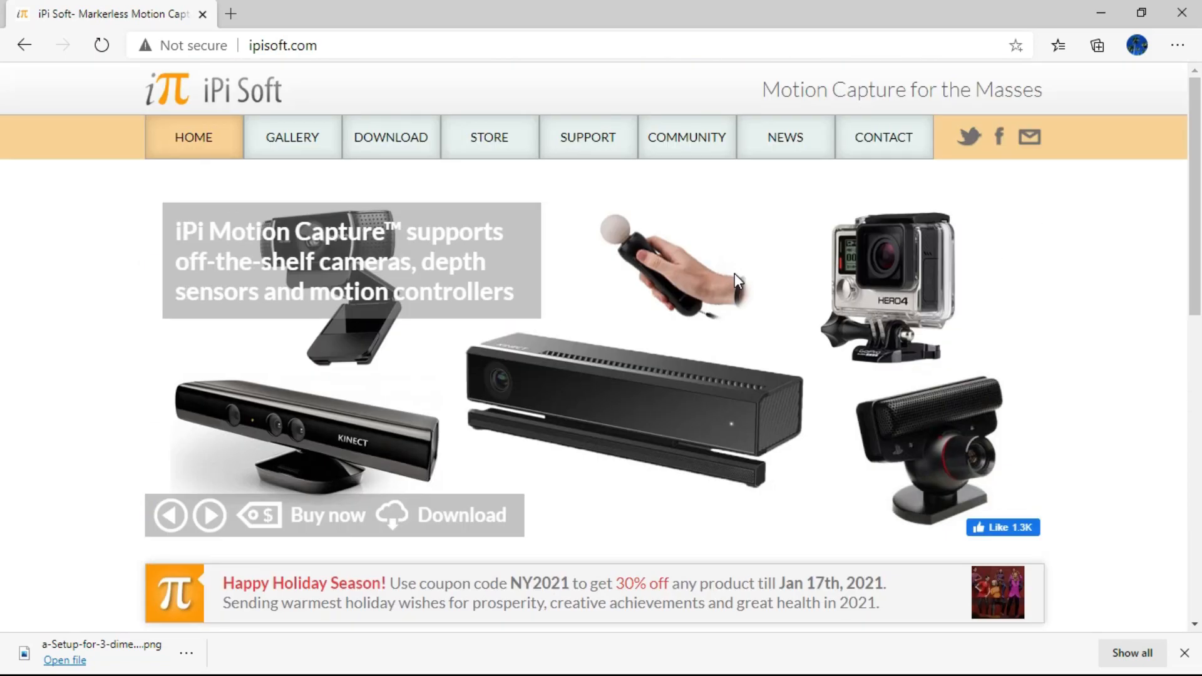
Open the iPi Soft download page and review the download sections for iPi Recorder and iPi Mocap Studio
click(397, 145)
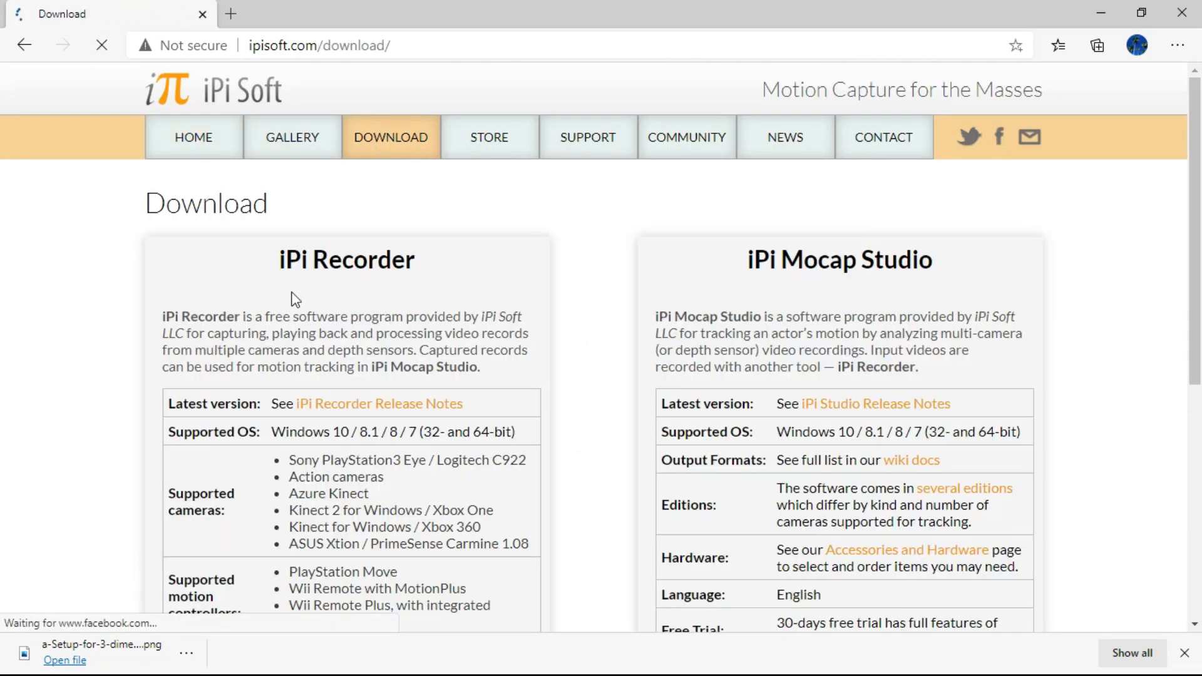
scroll(708, 276, down, 6)
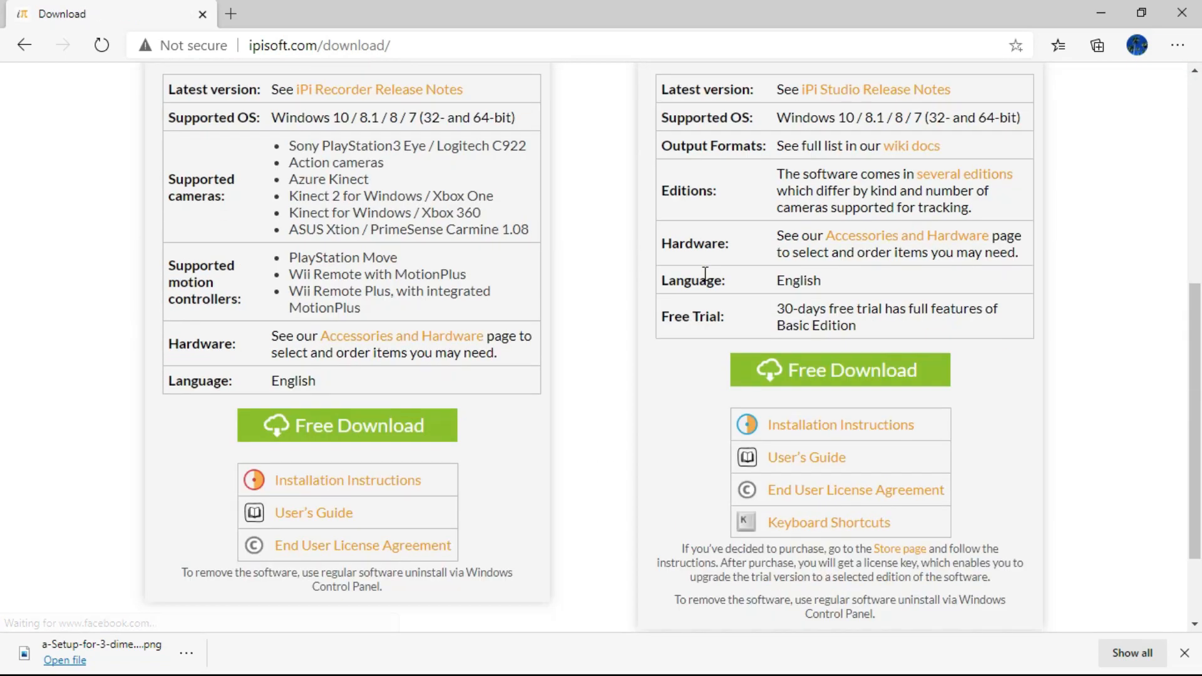
scroll(705, 273, up, 6)
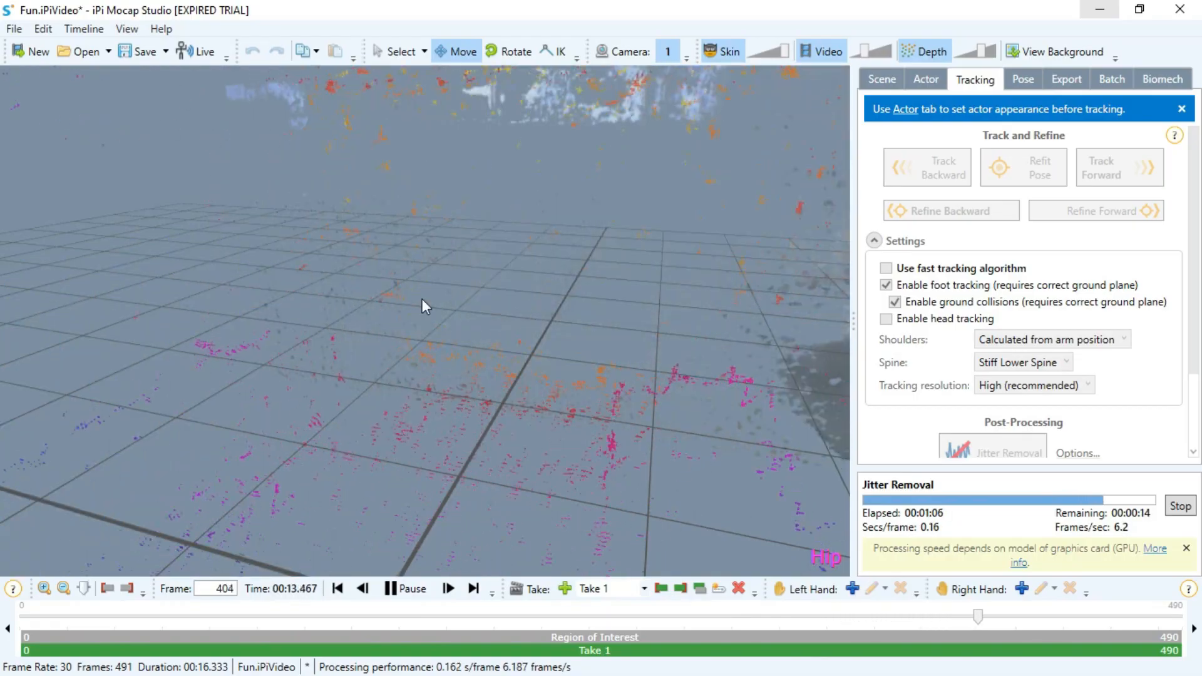
drag(166, 373, 699, 468)
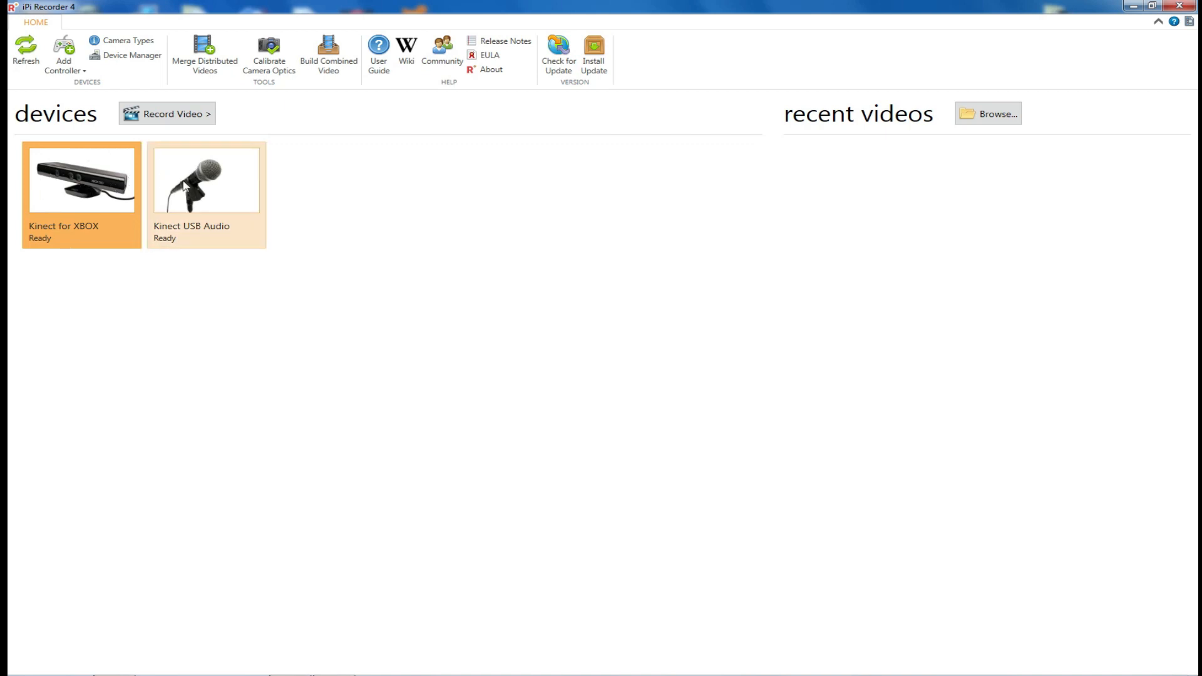
In iPi Recorder, start video setup for the Kinect for XBOX and raise its elevation angle above 0
click(193, 115)
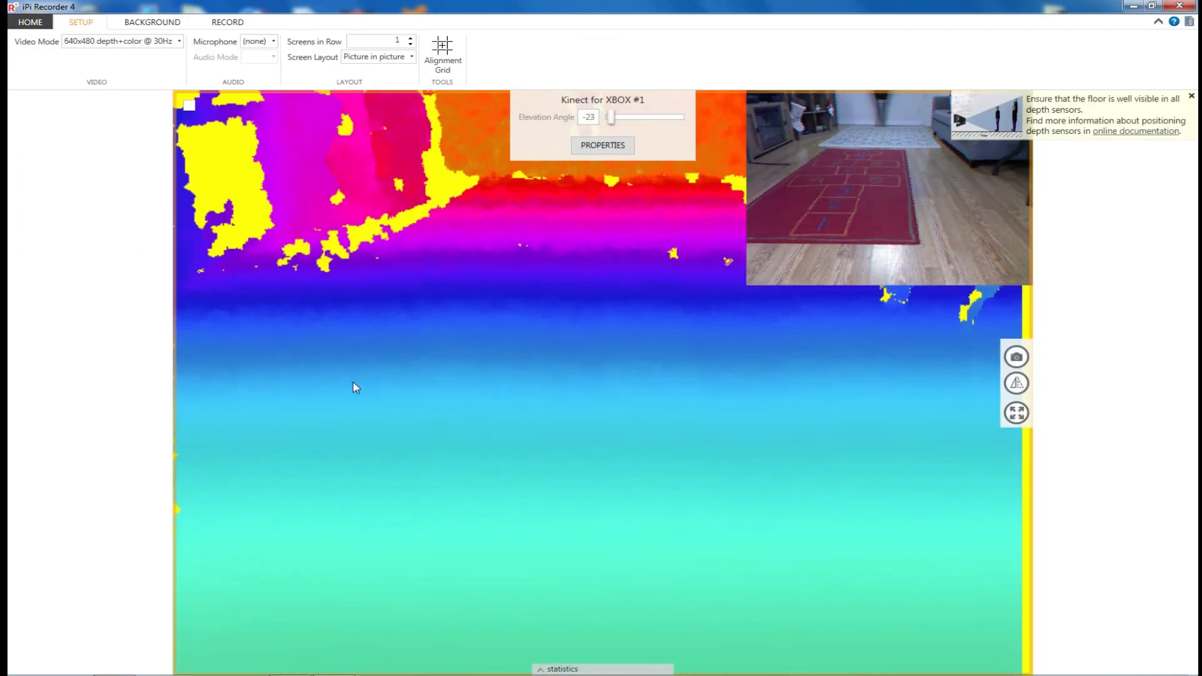
drag(611, 118, 646, 120)
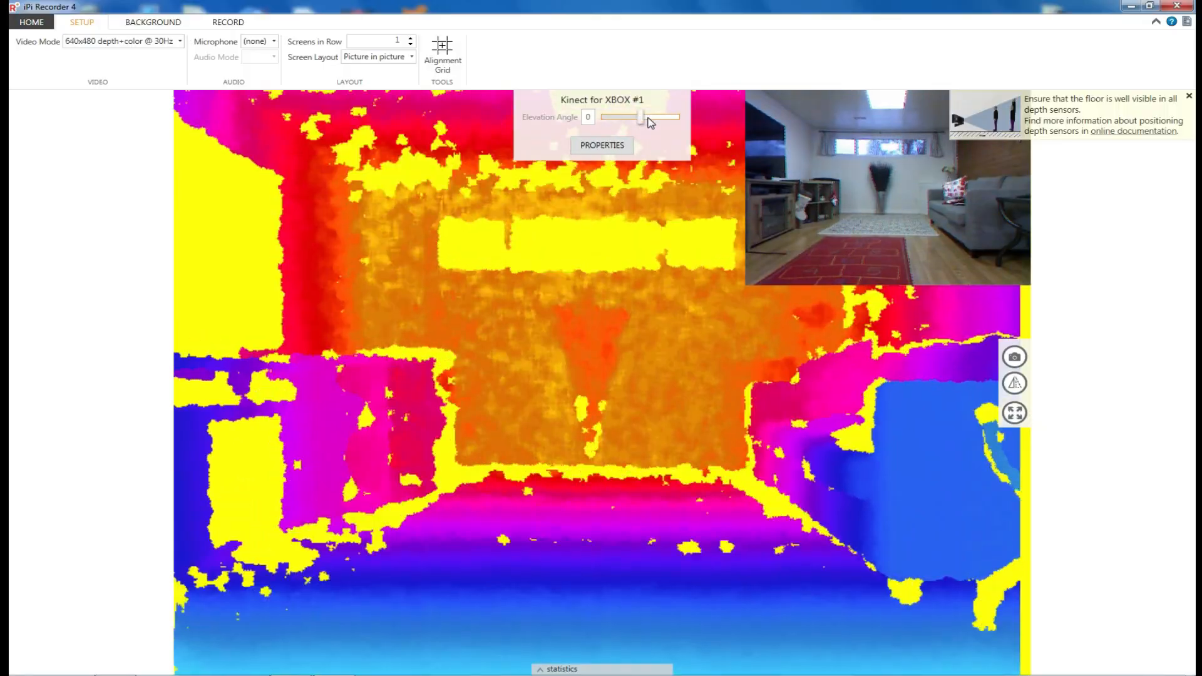
click(650, 118)
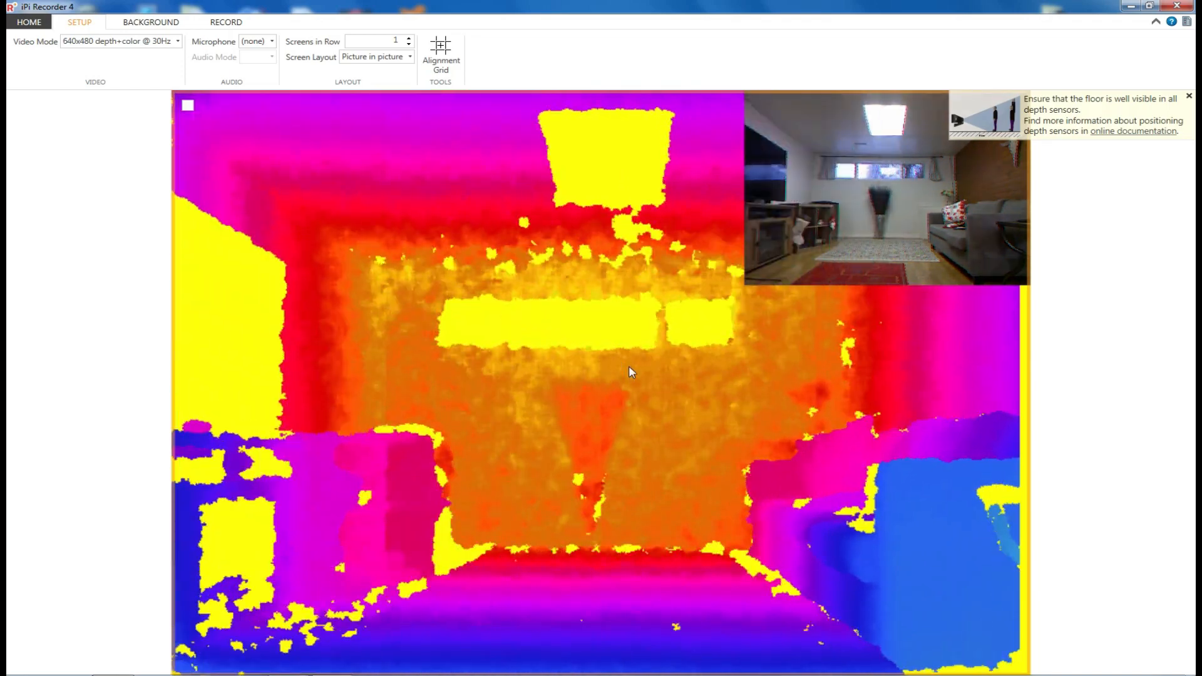
Evaluate the empty room as the background and record a motion capture video
click(151, 21)
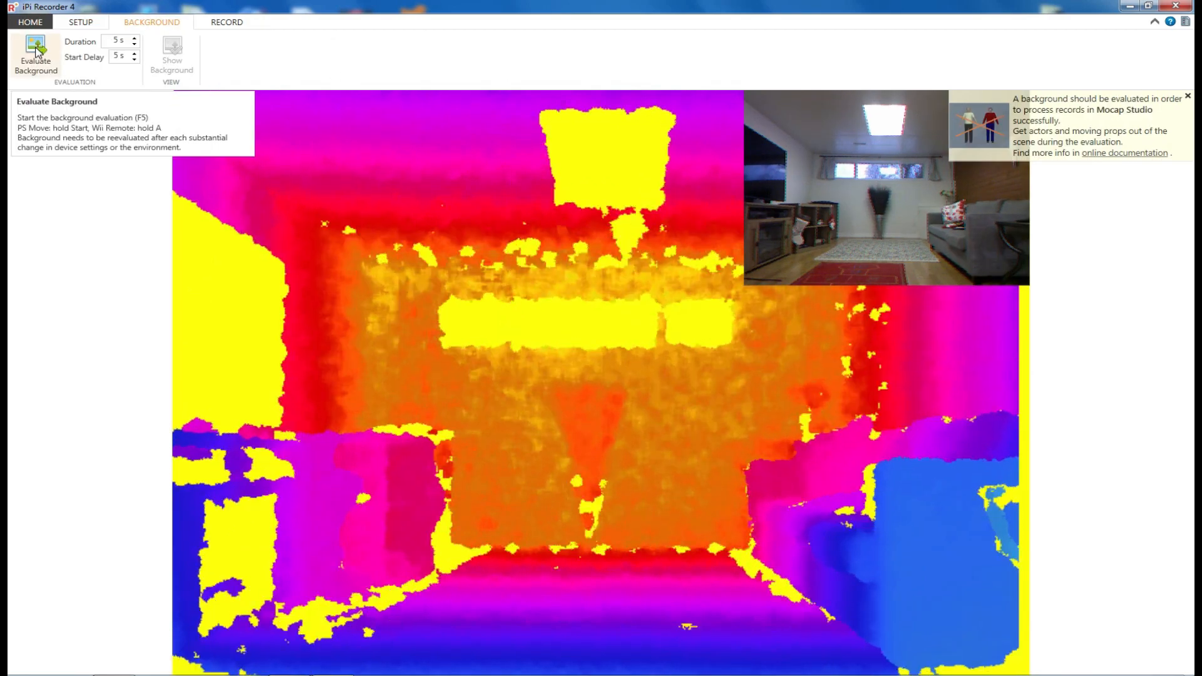
click(35, 52)
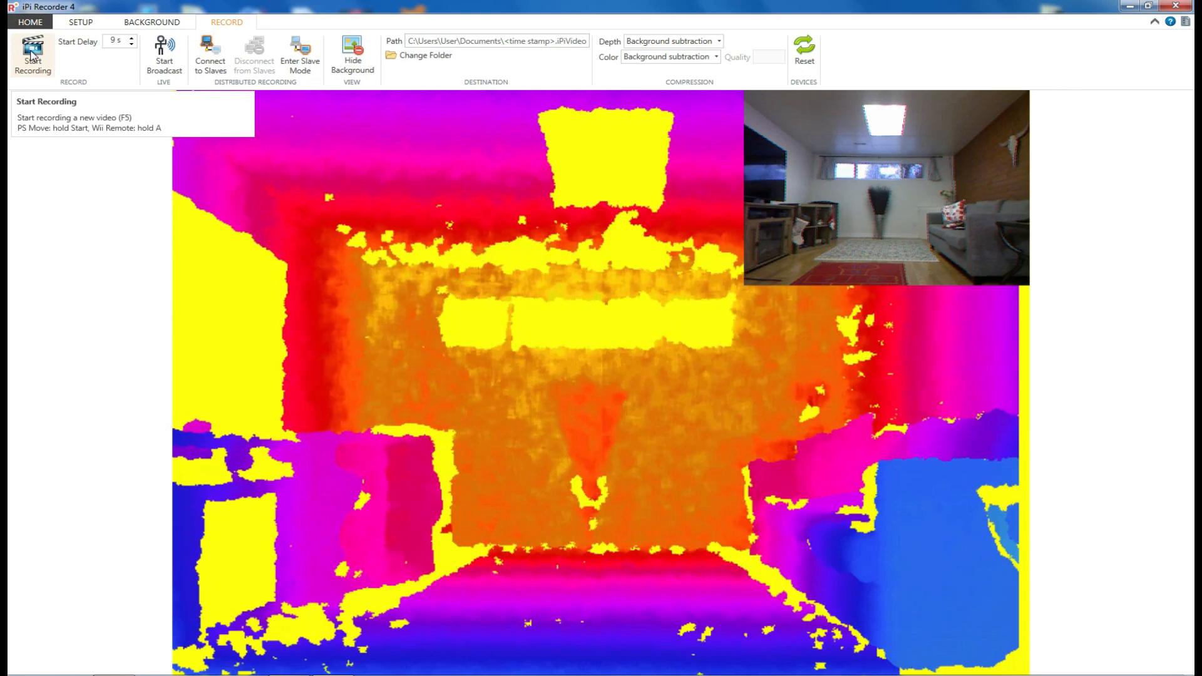
click(31, 55)
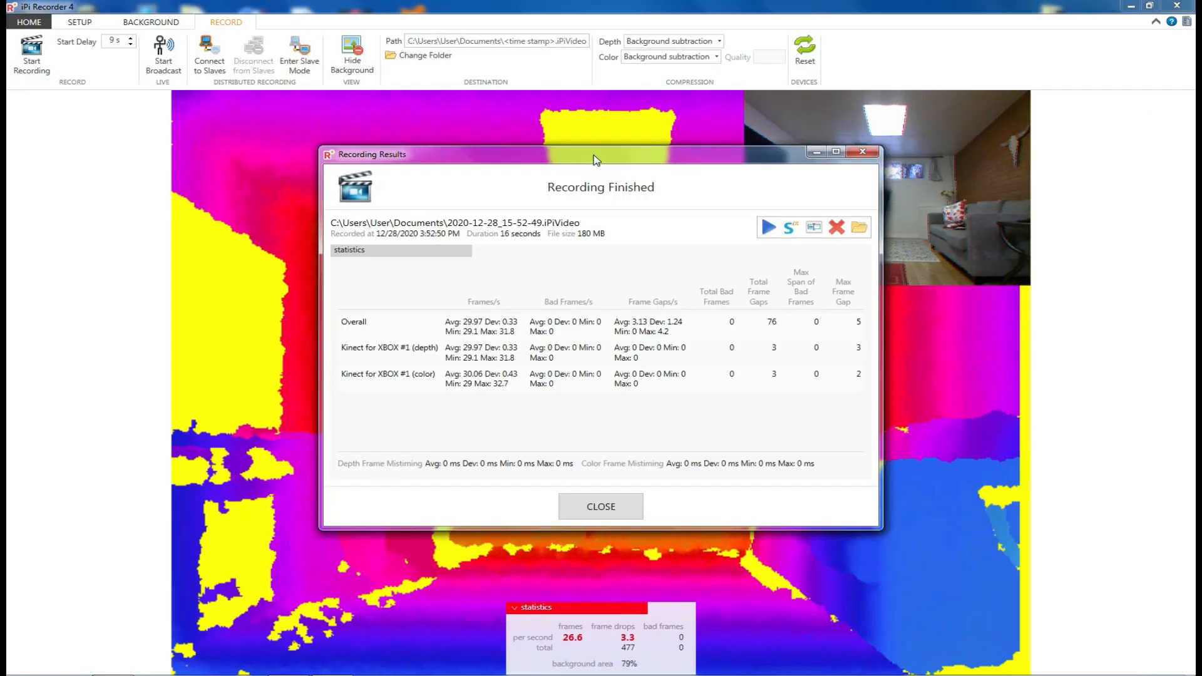
Show the finished recording in its Documents folder and rename the 2020-12-28_15-52-49 video file to Fun
drag(595, 155, 477, 154)
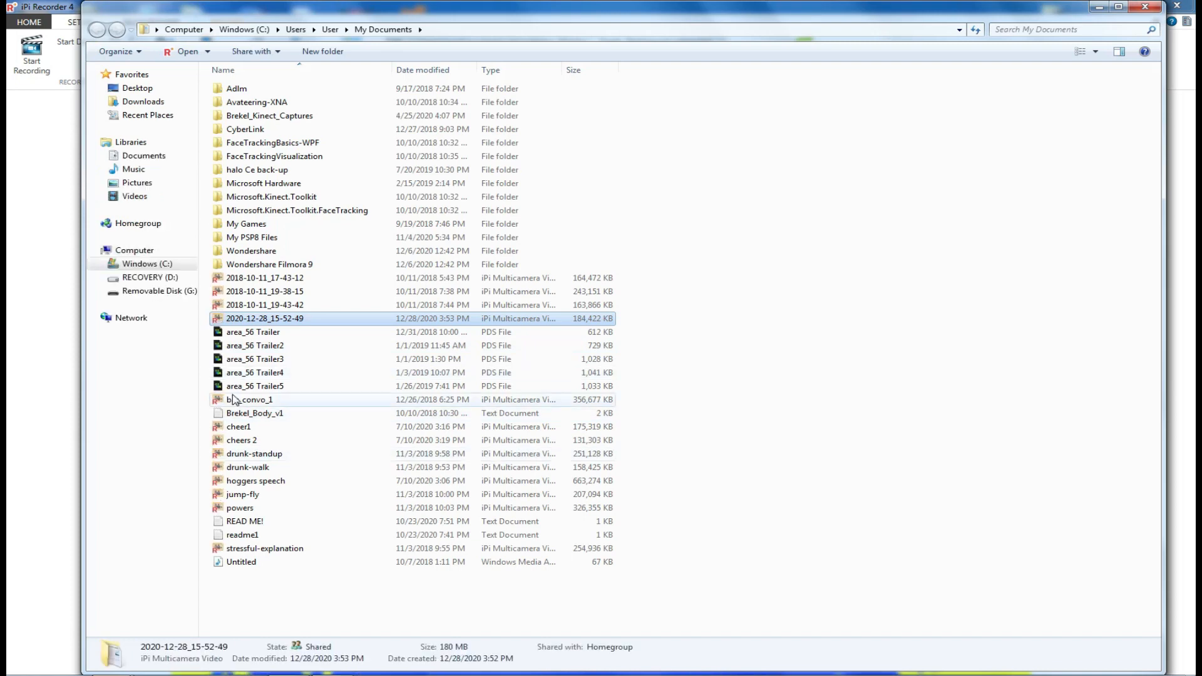
right_click(286, 318)
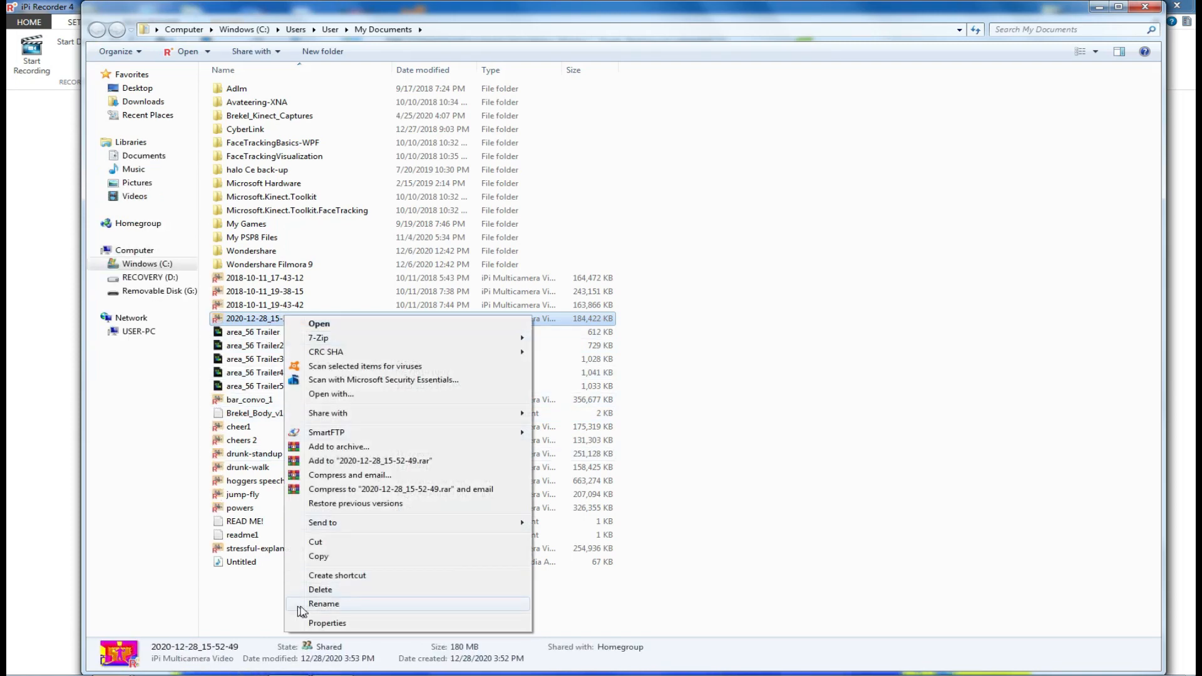
click(324, 605)
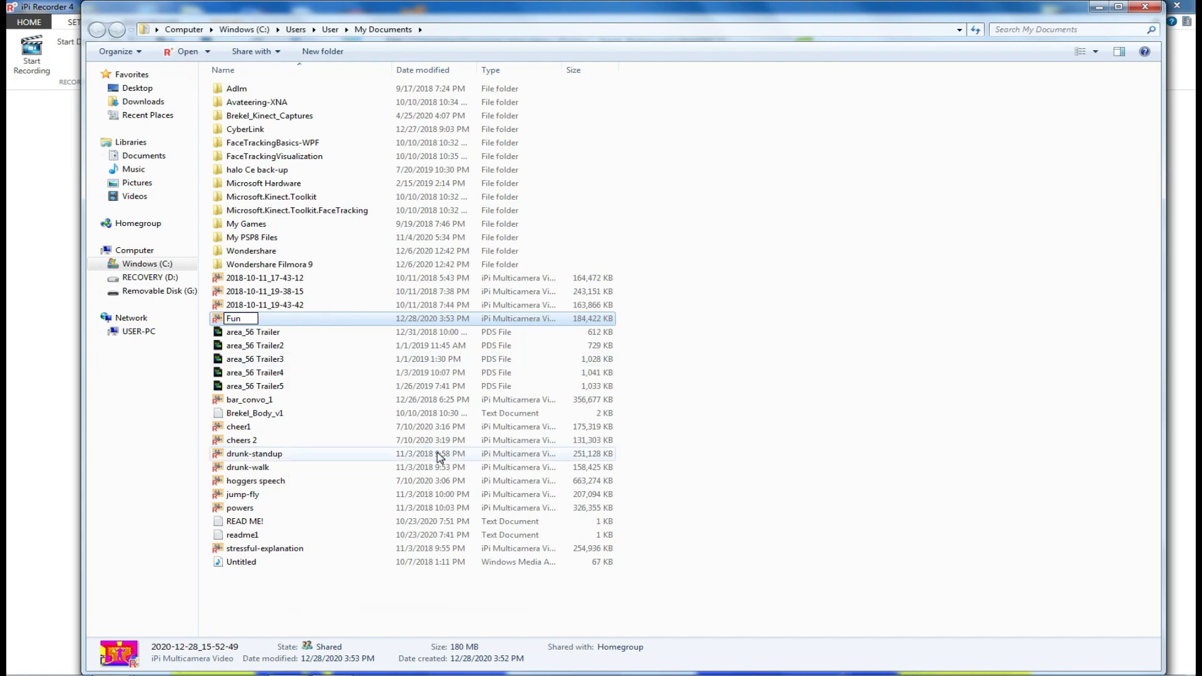
key(Return)
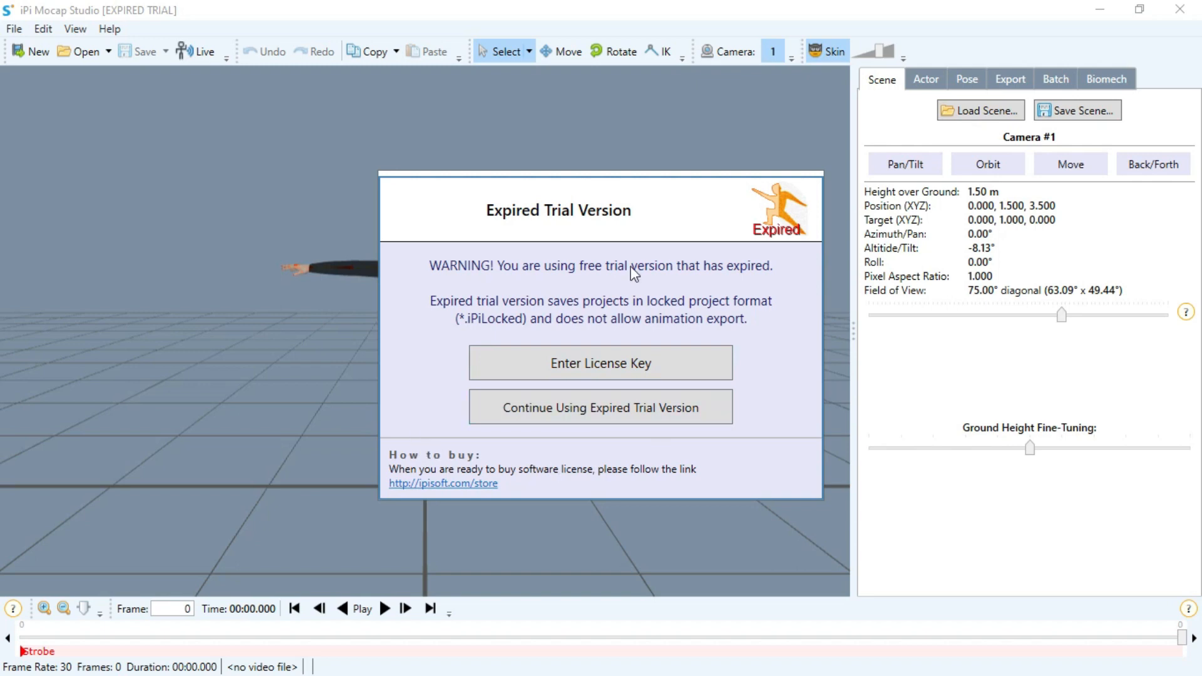
In iPi Mocap Studio, continue using the expired trial version and inspect the default actor in the scene
click(553, 415)
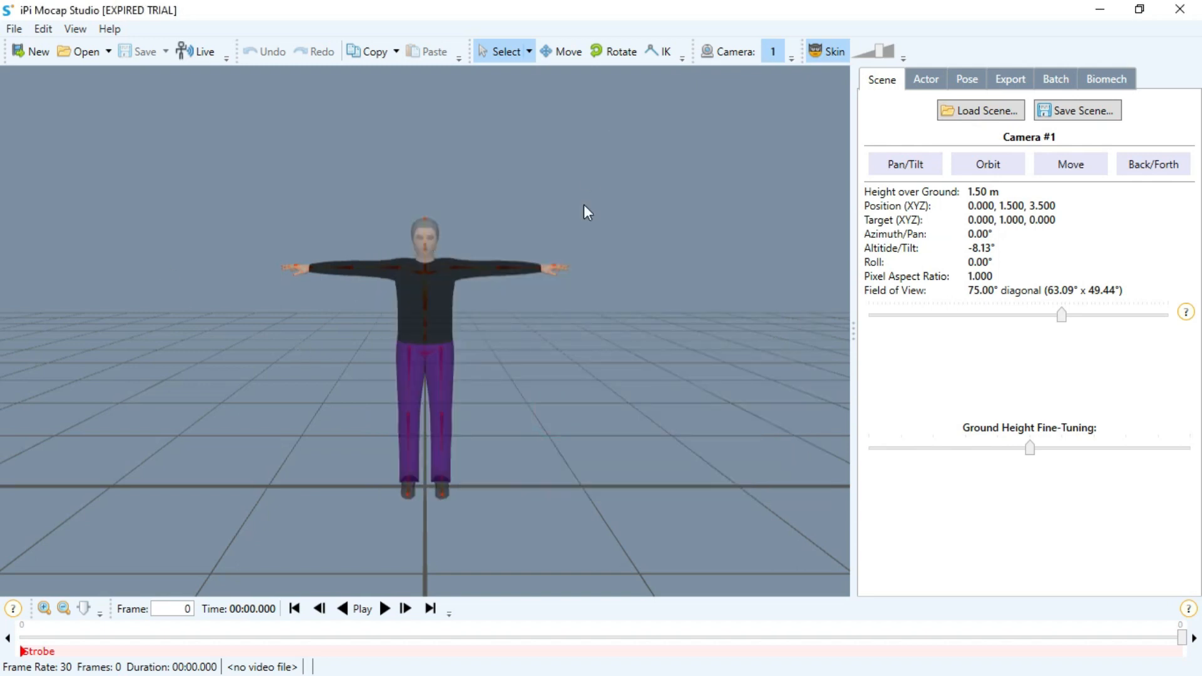
middle_drag(571, 293, 621, 396)
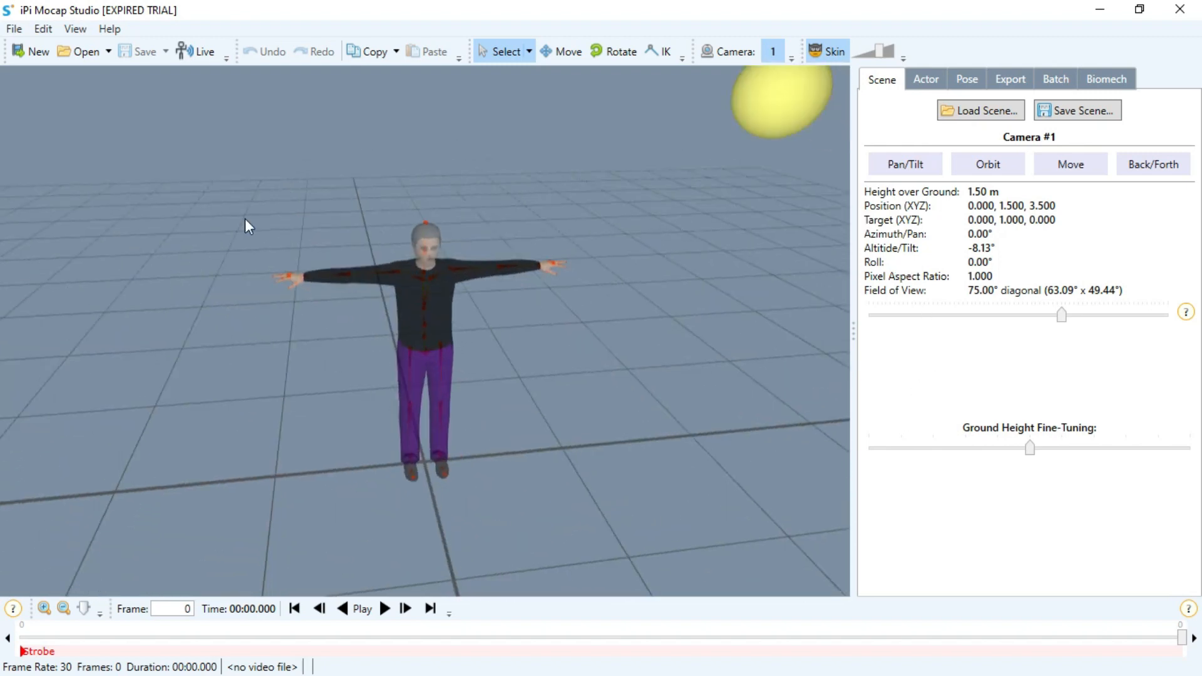
mouse_move(426, 224)
middle_down()
mouse_move(349, 258)
mouse_move(430, 228)
middle_up()
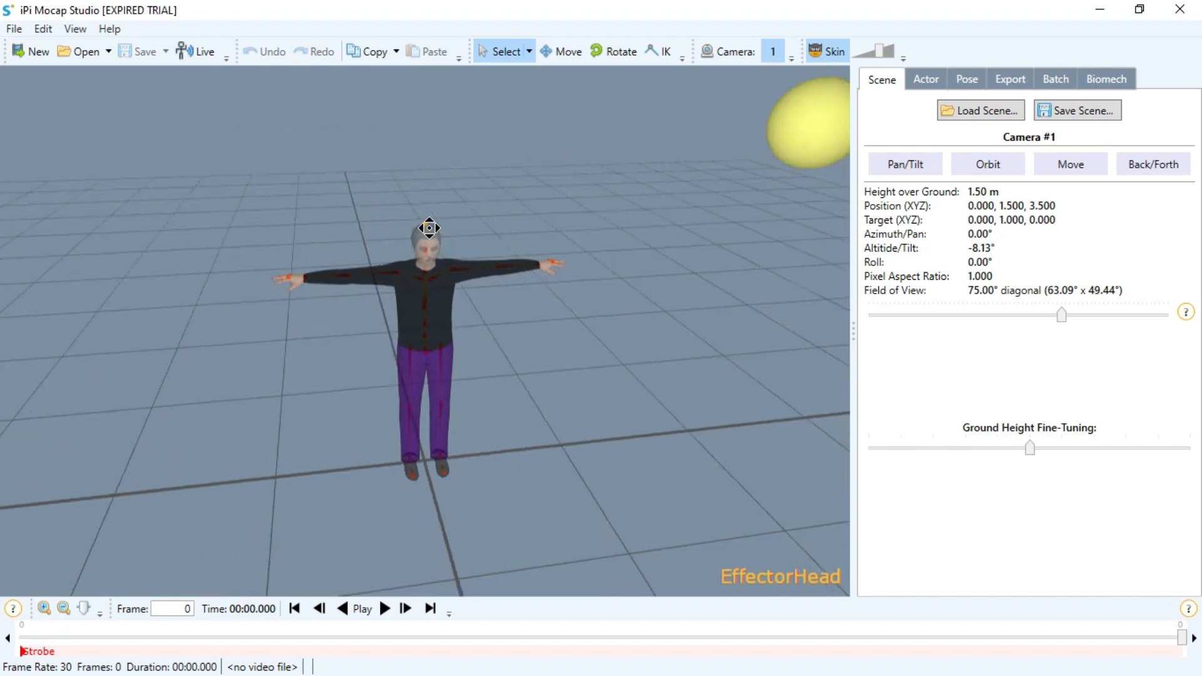
Create a new project from the Fun video with a male actor 1.81 m (5 ft 11¼ in) tall
click(28, 52)
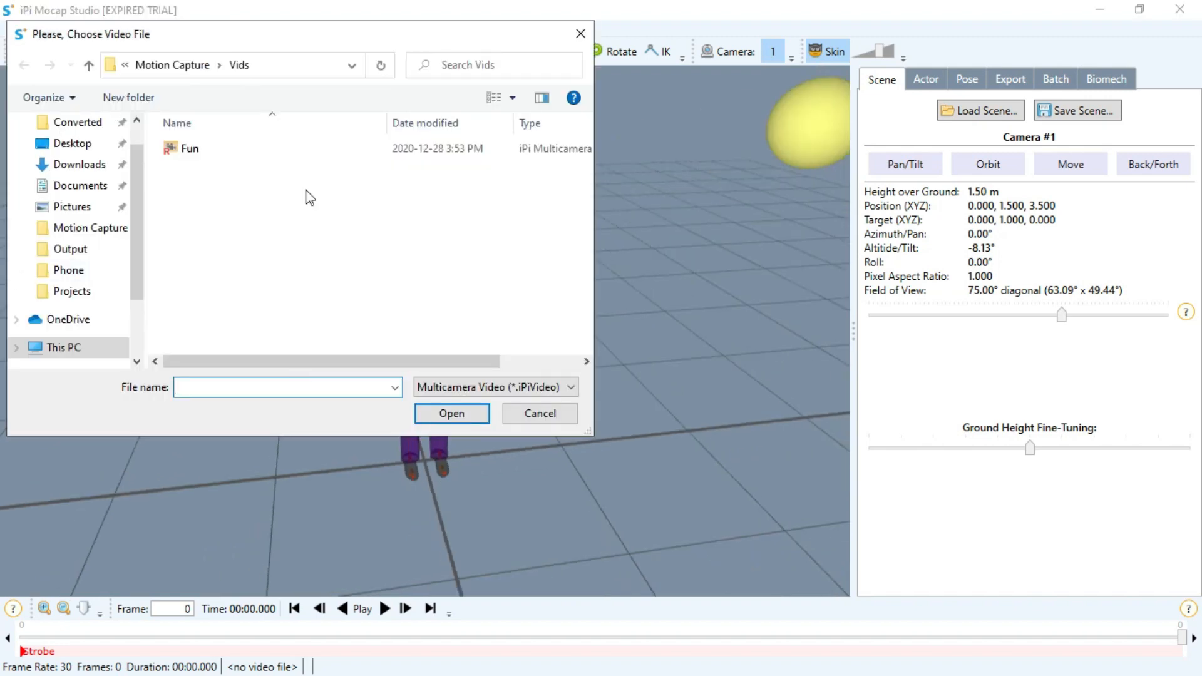
click(191, 150)
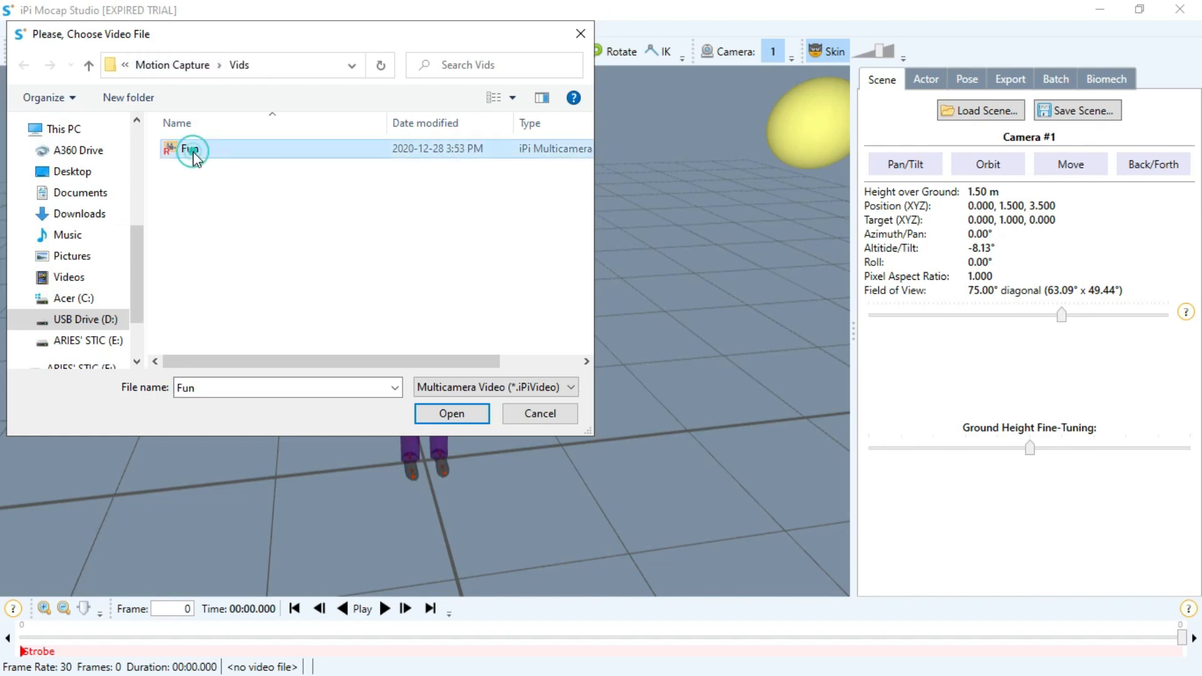
click(458, 416)
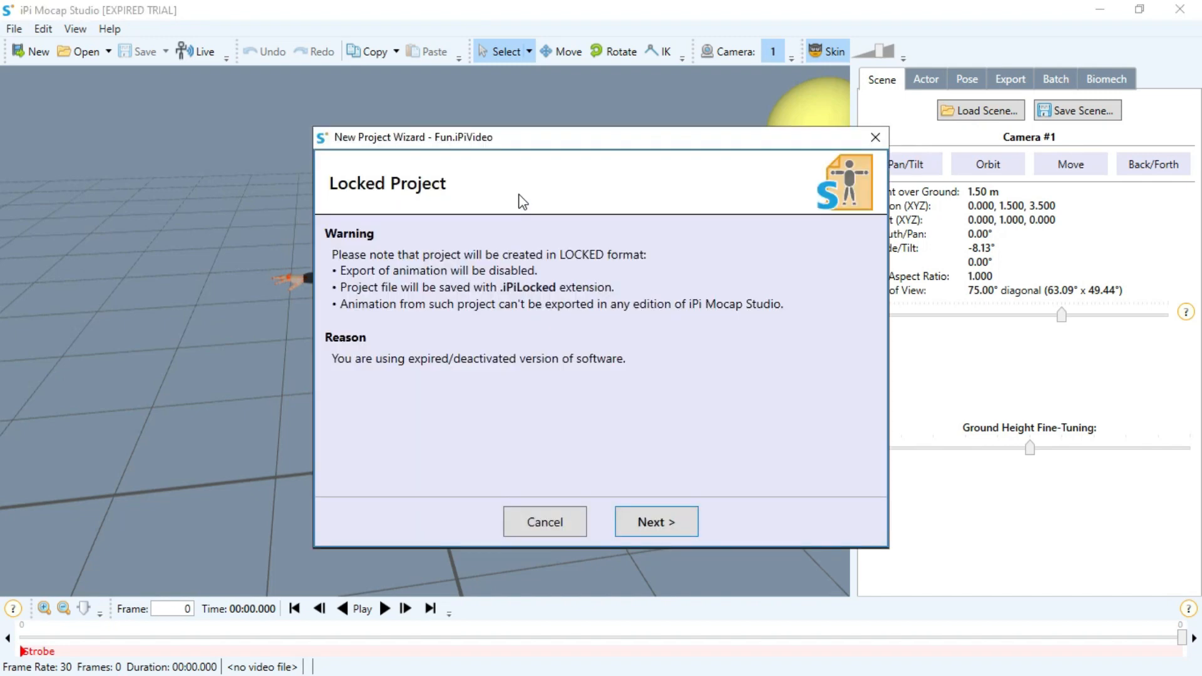
click(655, 527)
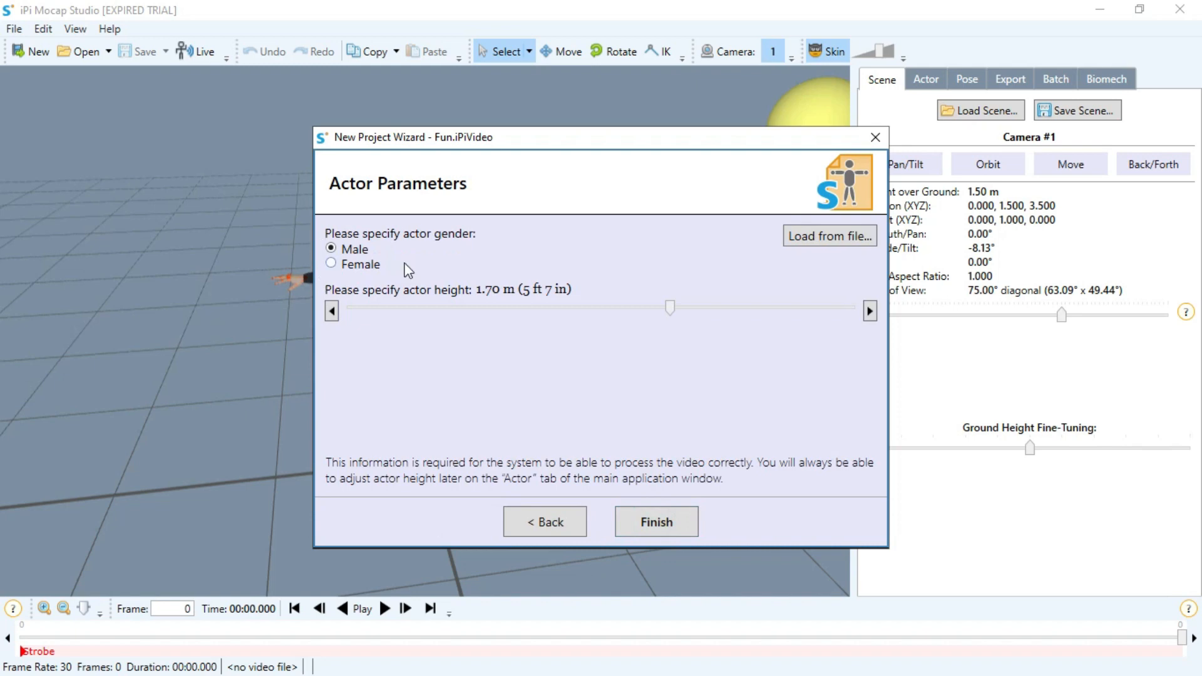
drag(675, 308, 696, 309)
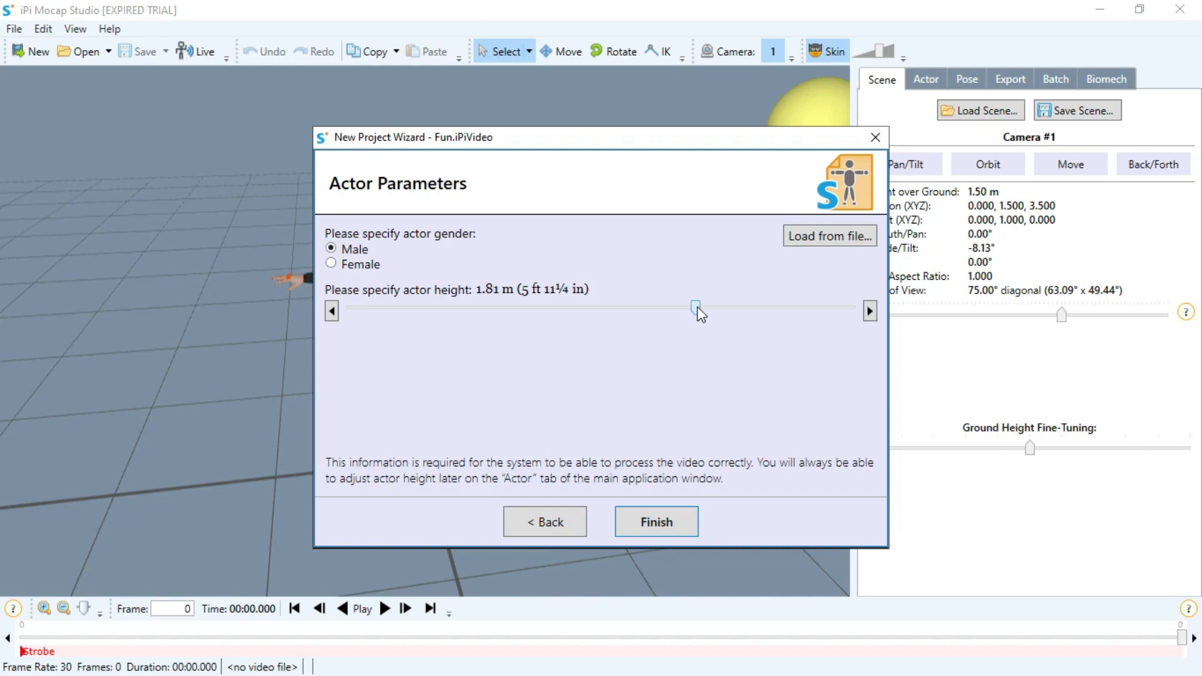
click(663, 521)
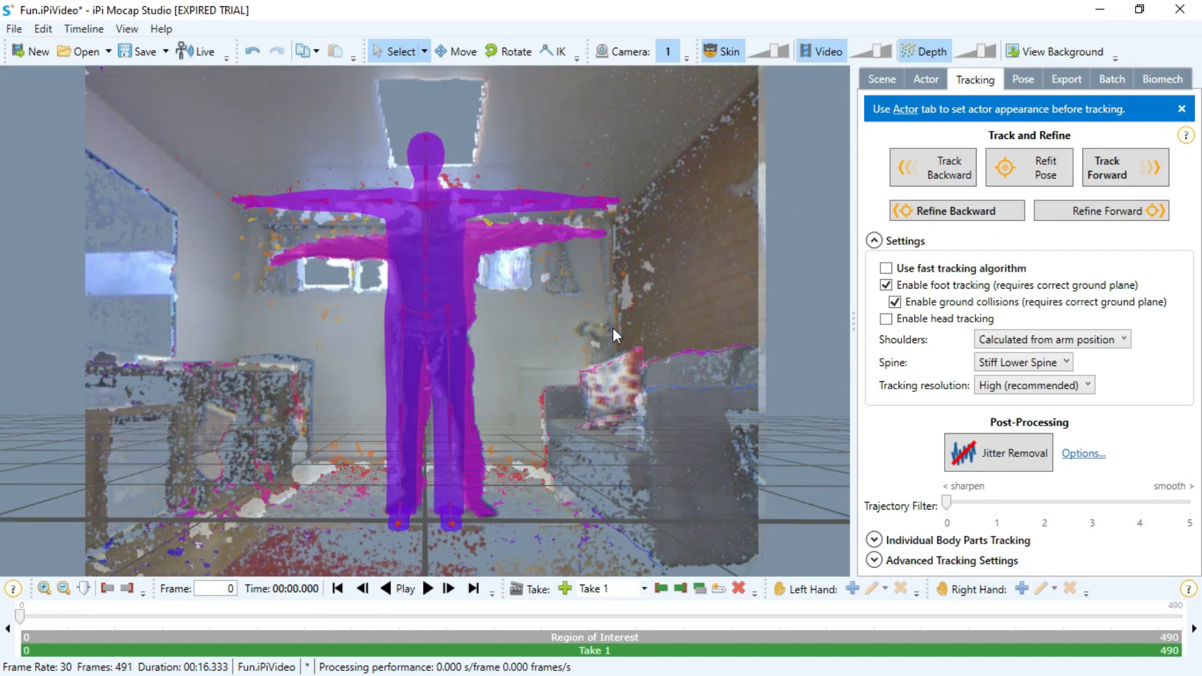
Reduce the actor's height to 1.69 m (5 ft 6½ in), comparing the model with the recorded depth points from several angles
right_drag(614, 328, 690, 318)
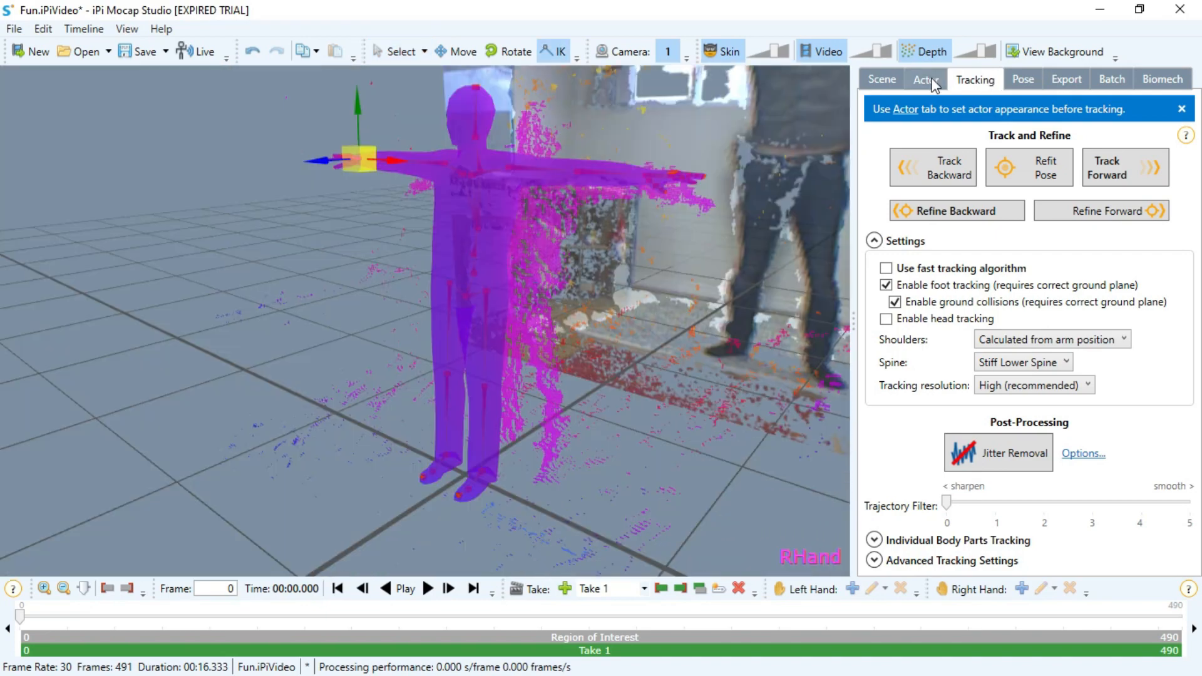
click(930, 80)
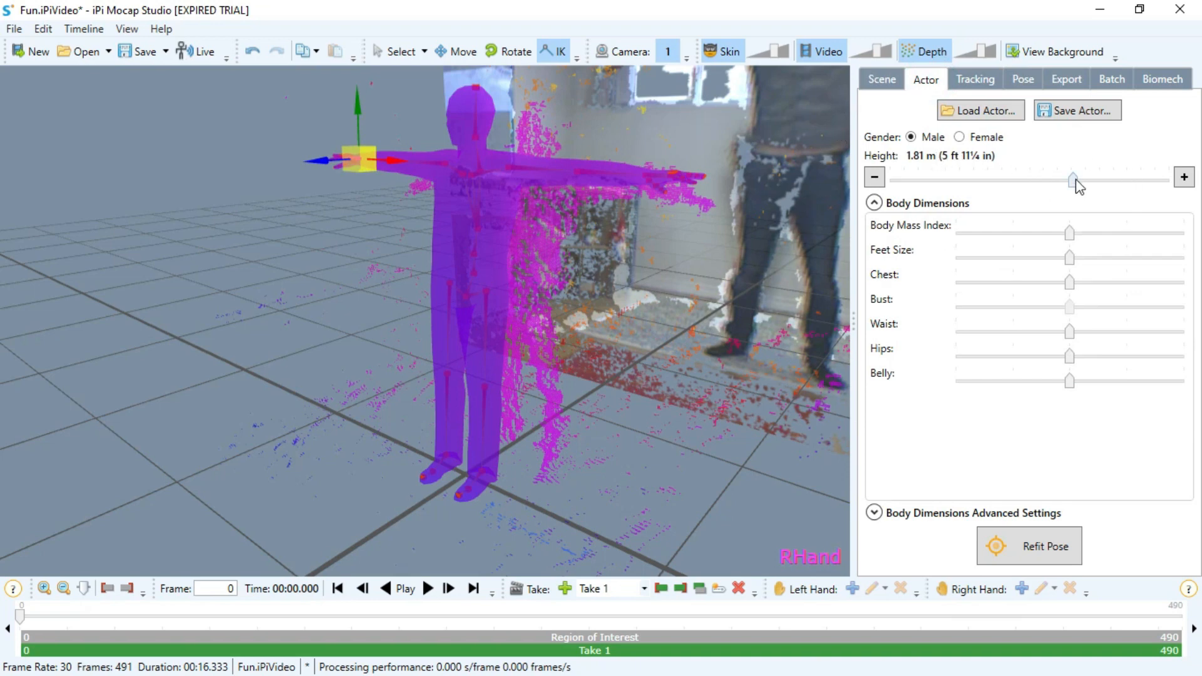
click(874, 178)
click(875, 177)
click(453, 321)
right_drag(453, 321, 263, 328)
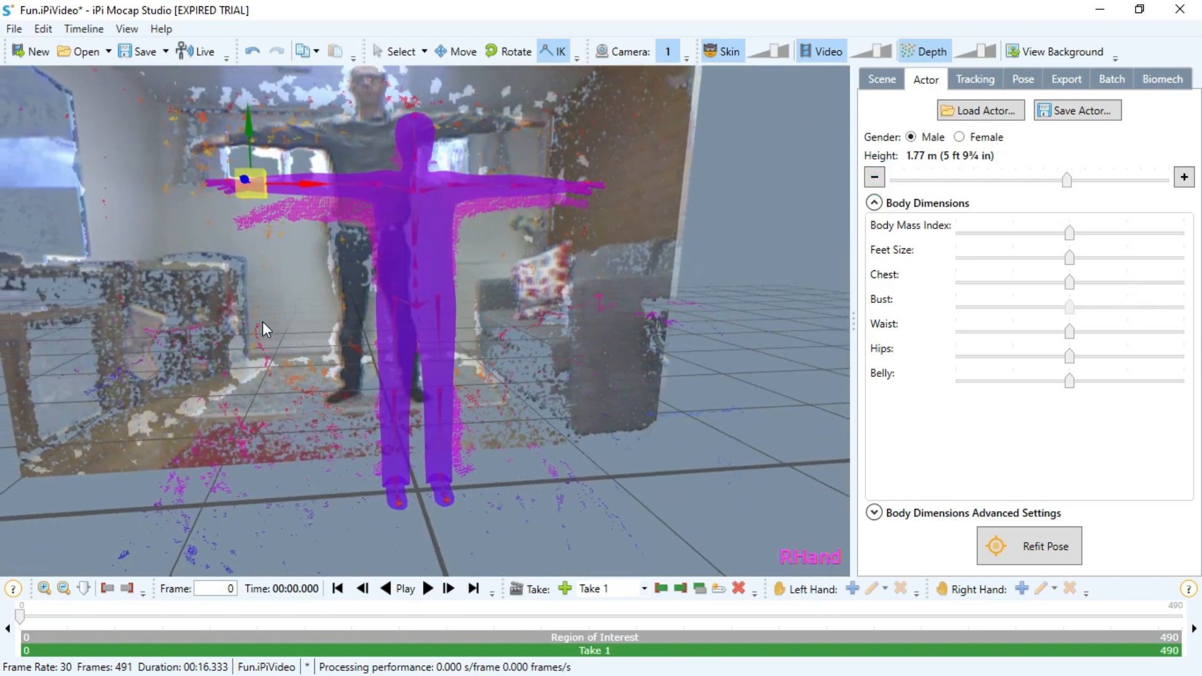
click(875, 177)
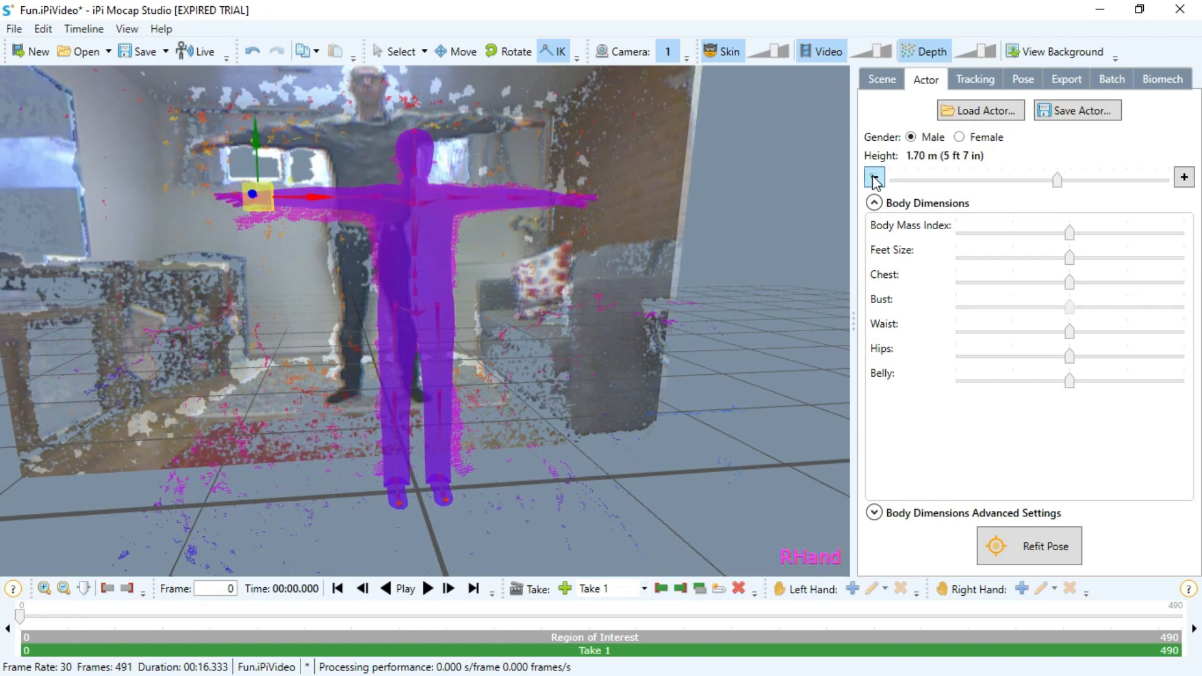
right_drag(648, 255, 632, 288)
right_drag(535, 294, 638, 89)
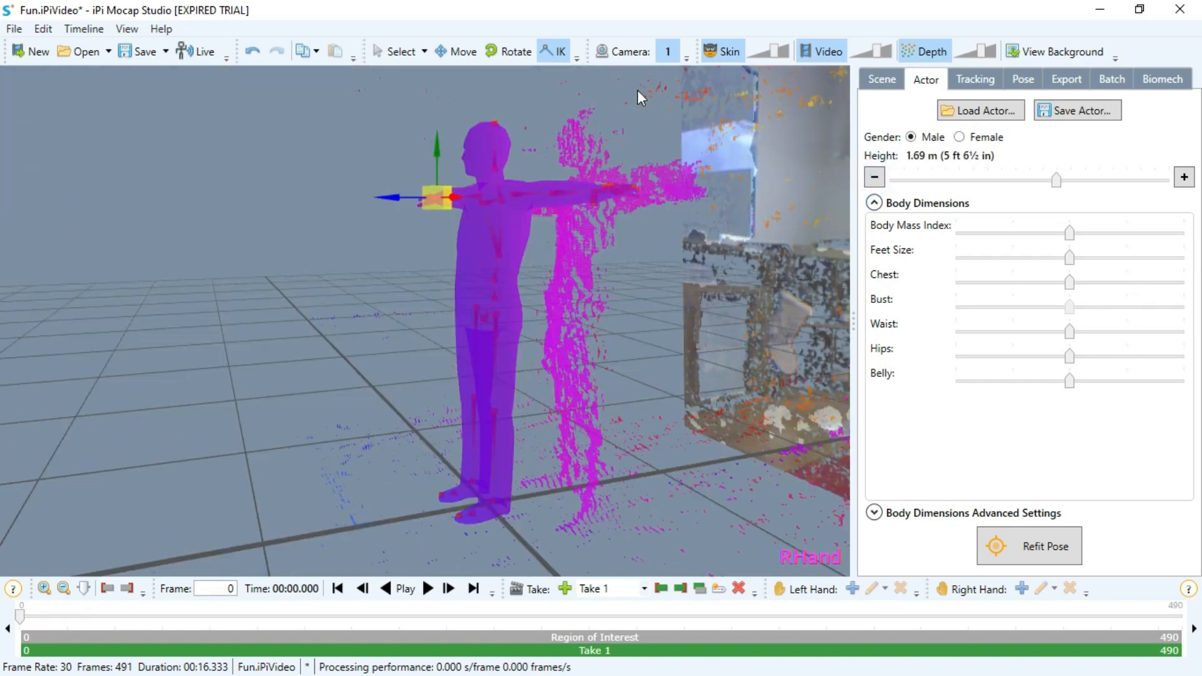
Move the actor model backward along its depth axis onto the recorded point cloud of the performer
click(468, 52)
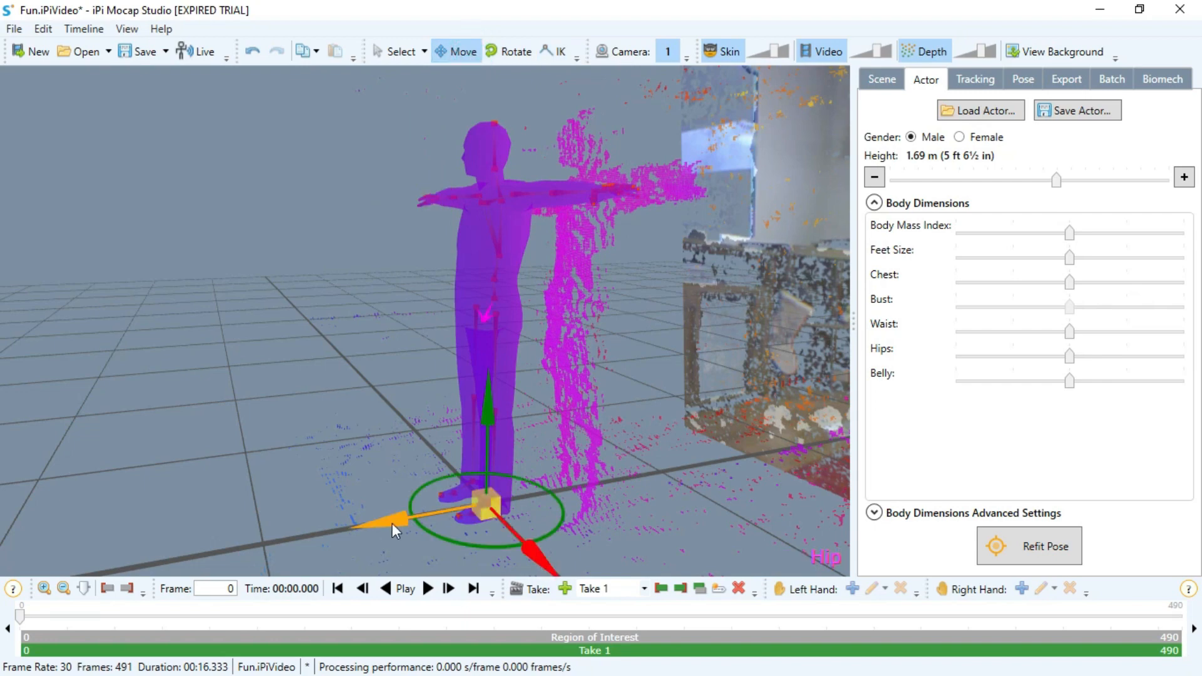
drag(392, 521, 434, 510)
drag(489, 494, 501, 487)
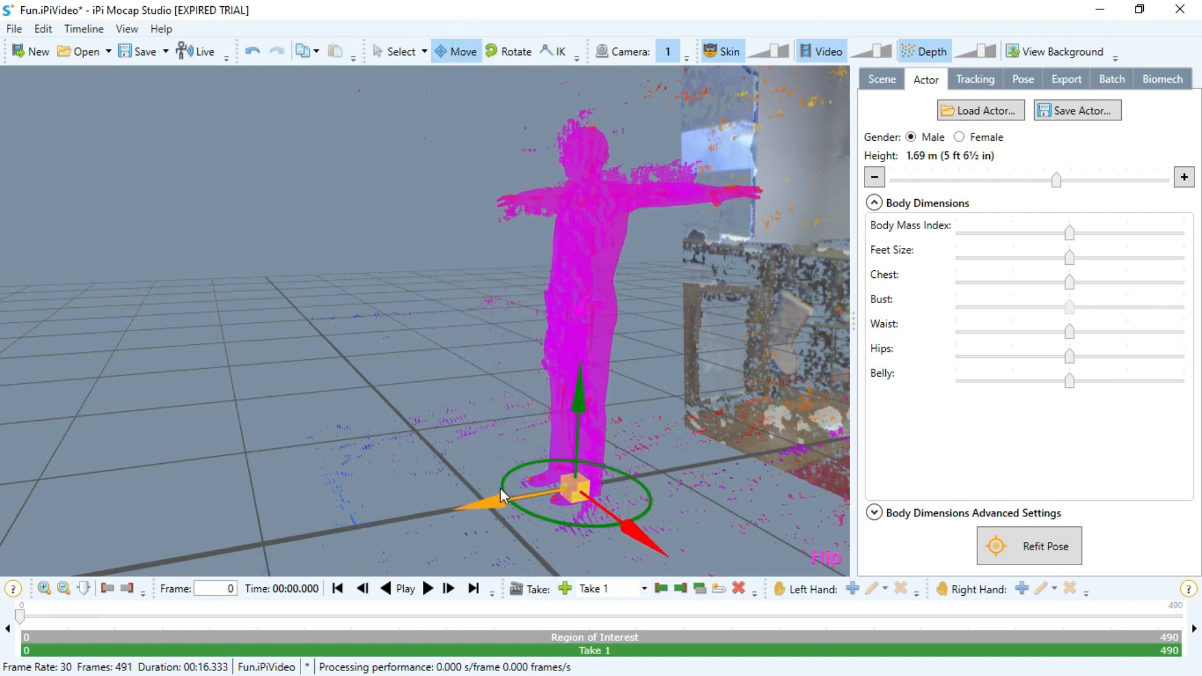
Set the actor's height to 1.71 m (5 ft 7¼ in) and open the tracking settings
drag(468, 261, 602, 330)
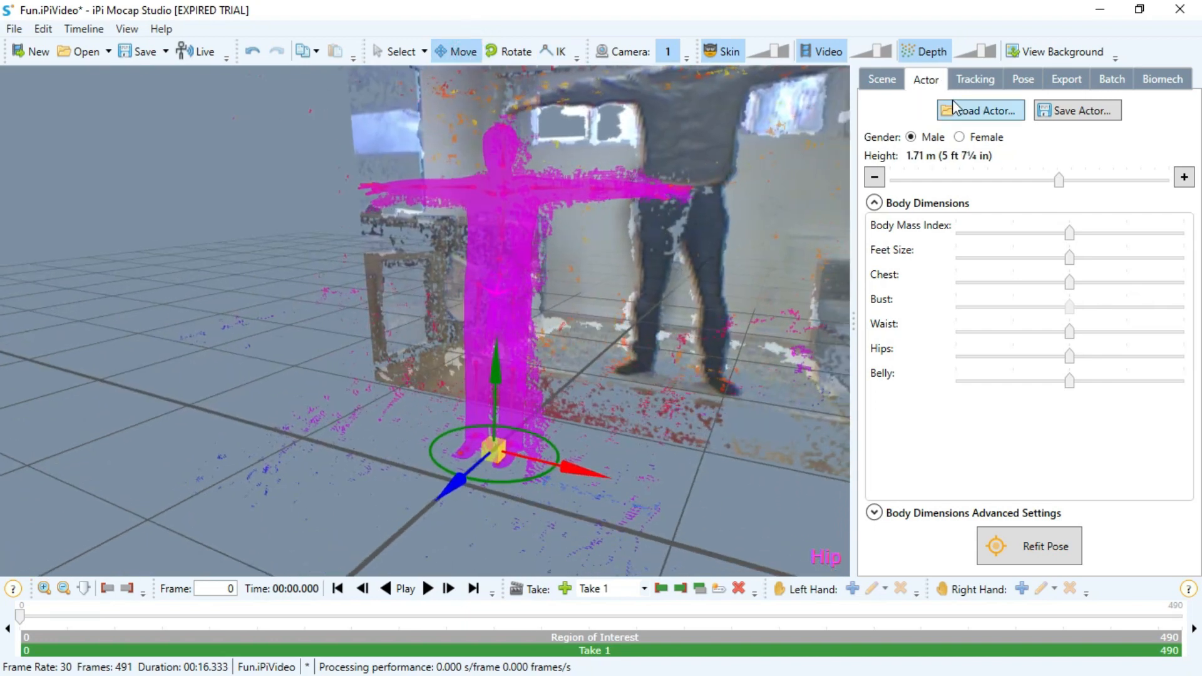
click(972, 80)
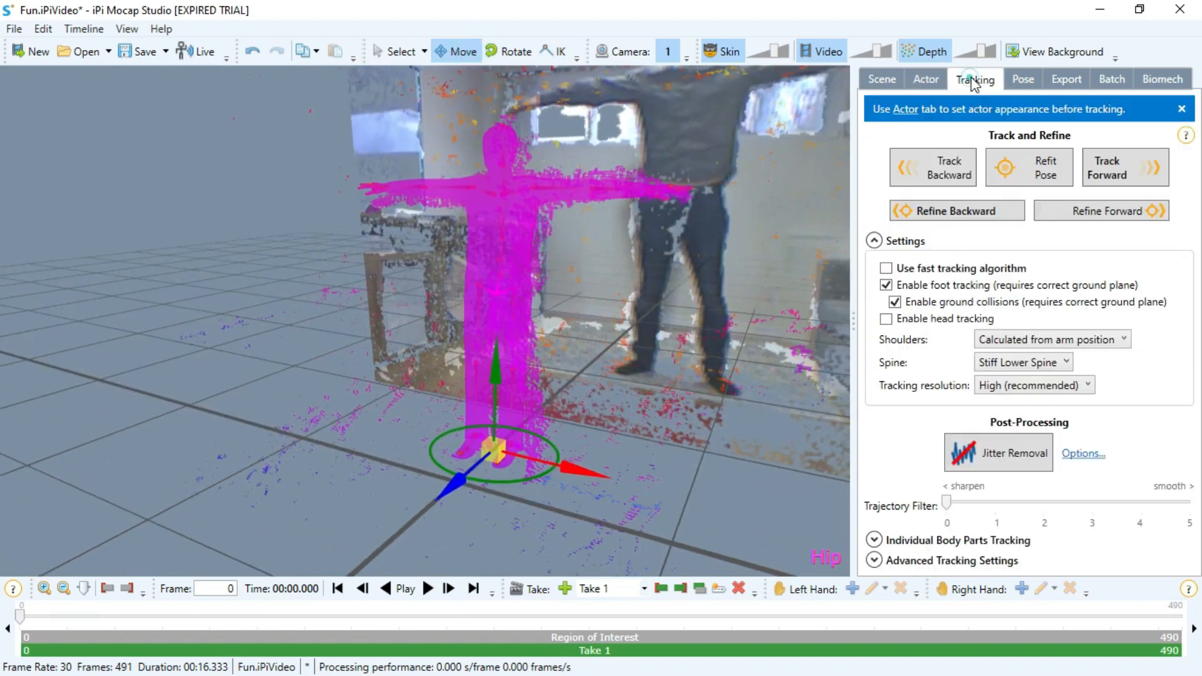
Refit the actor's pose at frame 0 repeatedly, checking the fit against the depth points from several angles
click(1053, 171)
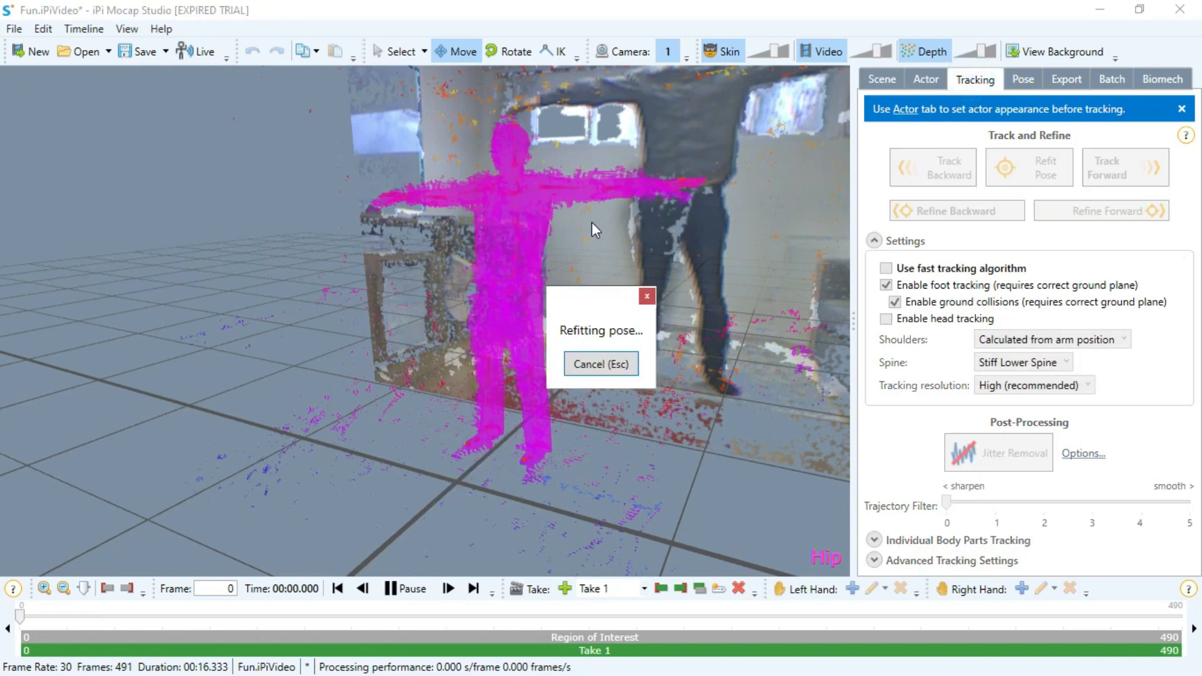
right_drag(424, 277, 645, 238)
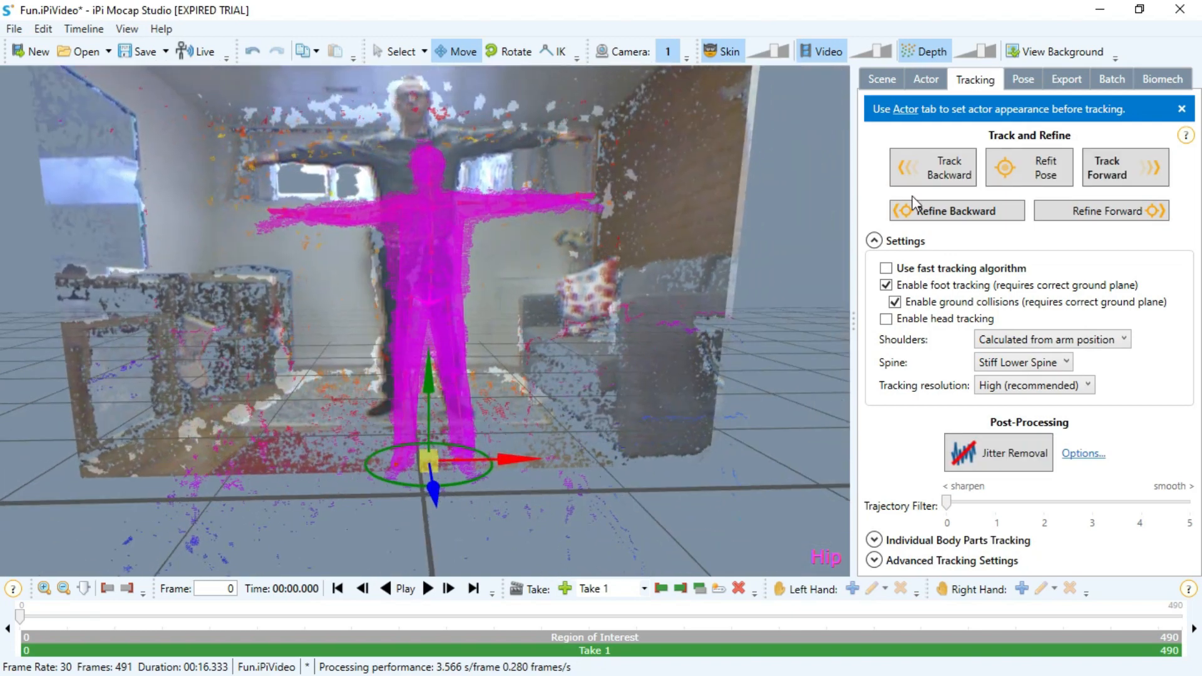
click(1032, 175)
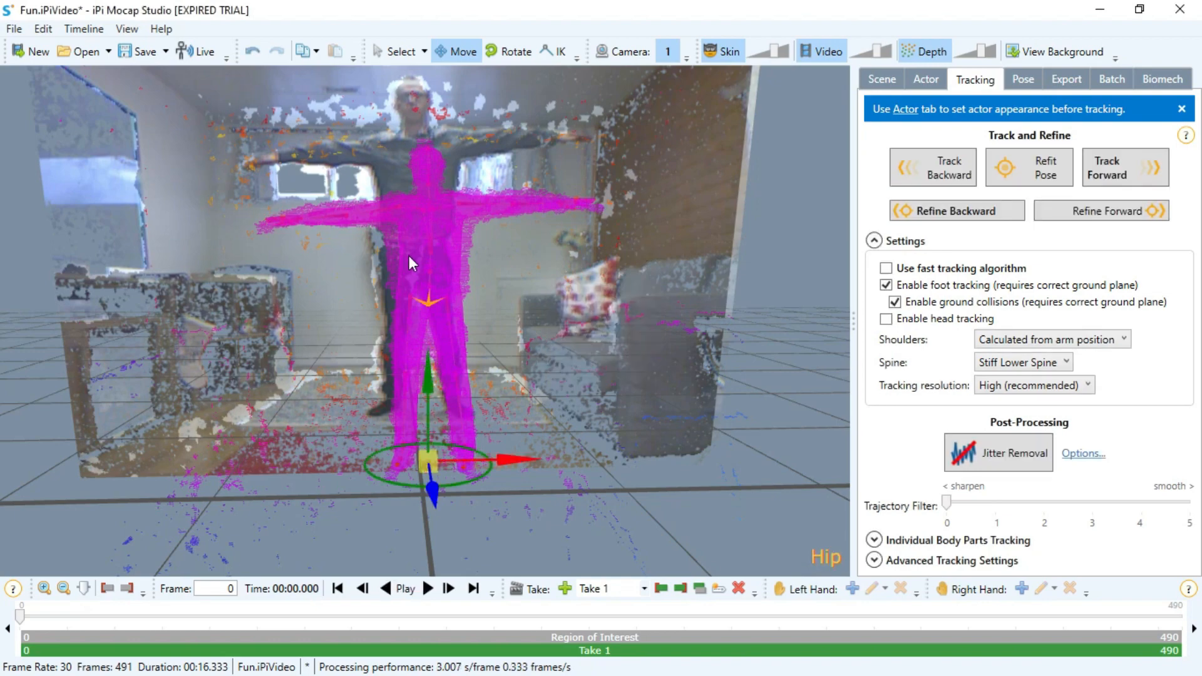
middle_drag(397, 271, 496, 334)
scroll(496, 333, up, 3)
middle_drag(404, 254, 511, 301)
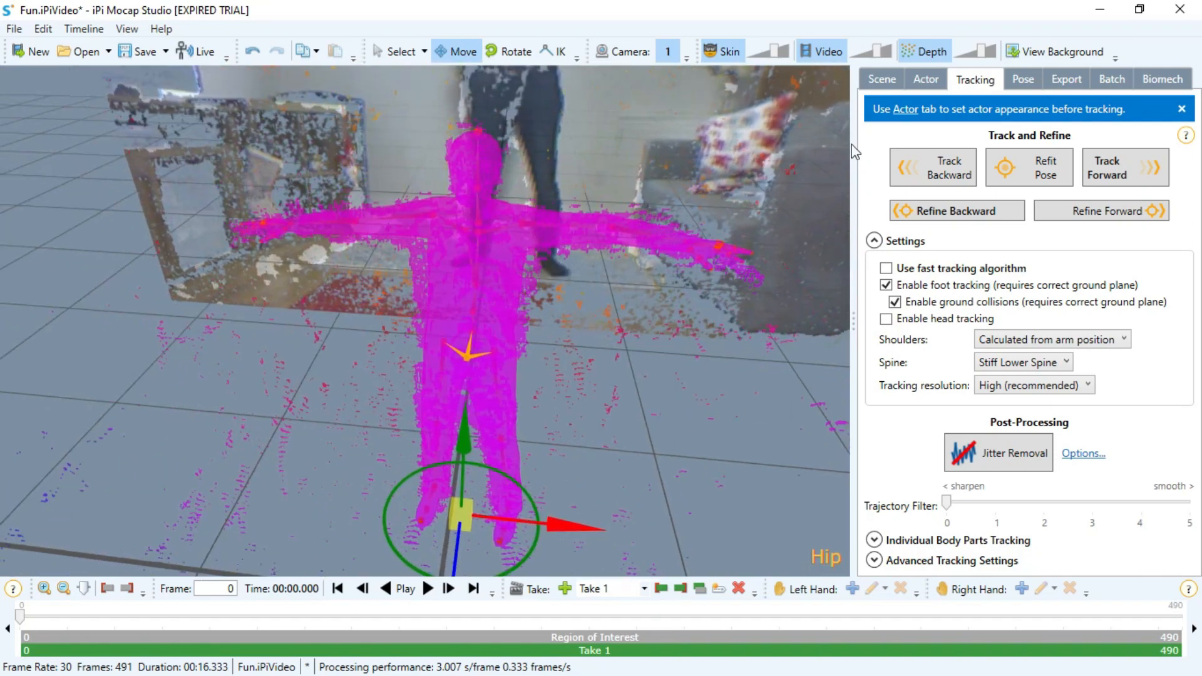
click(1006, 166)
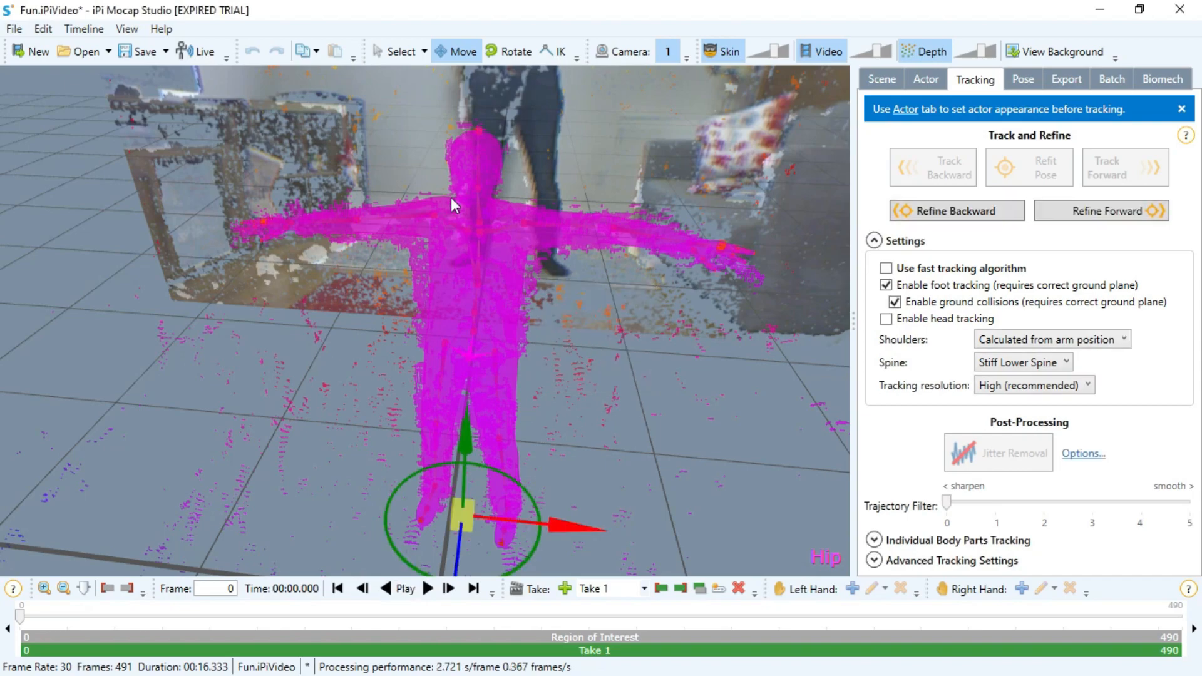
mouse_move(739, 399)
middle_down()
mouse_move(609, 392)
mouse_move(338, 407)
mouse_move(384, 350)
mouse_move(615, 279)
mouse_move(776, 282)
mouse_move(810, 340)
mouse_move(723, 393)
middle_up()
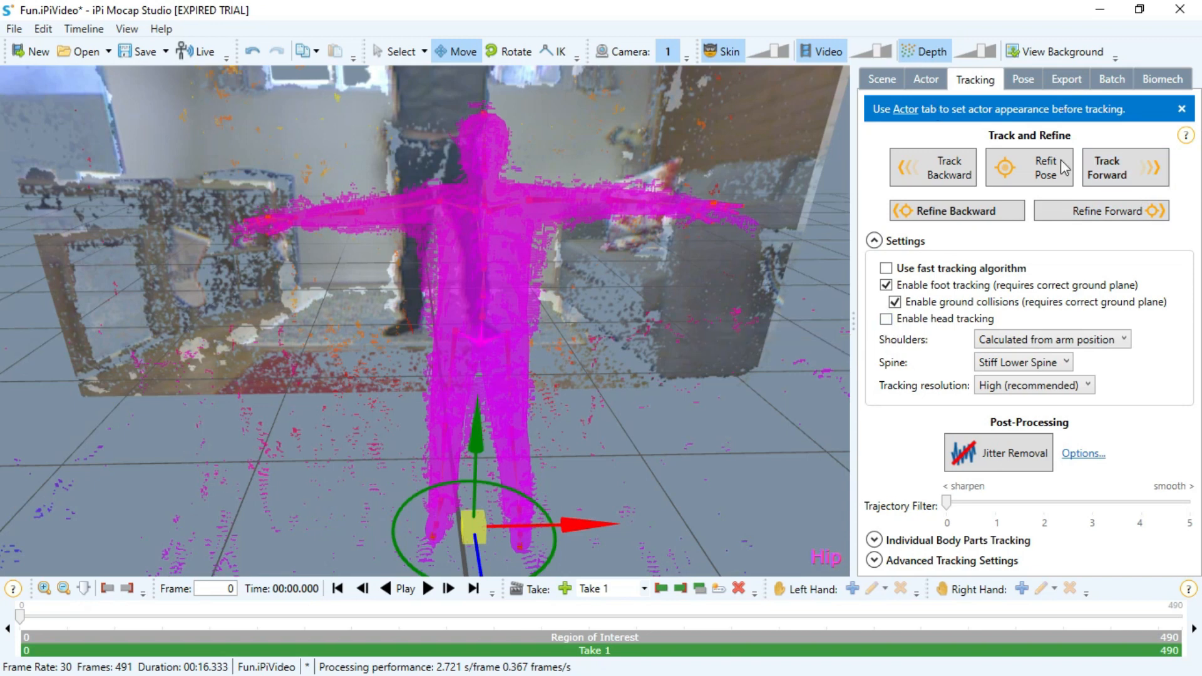
Track the performer's motion forward through Take 1, watching the actor follow the depth points
click(1141, 166)
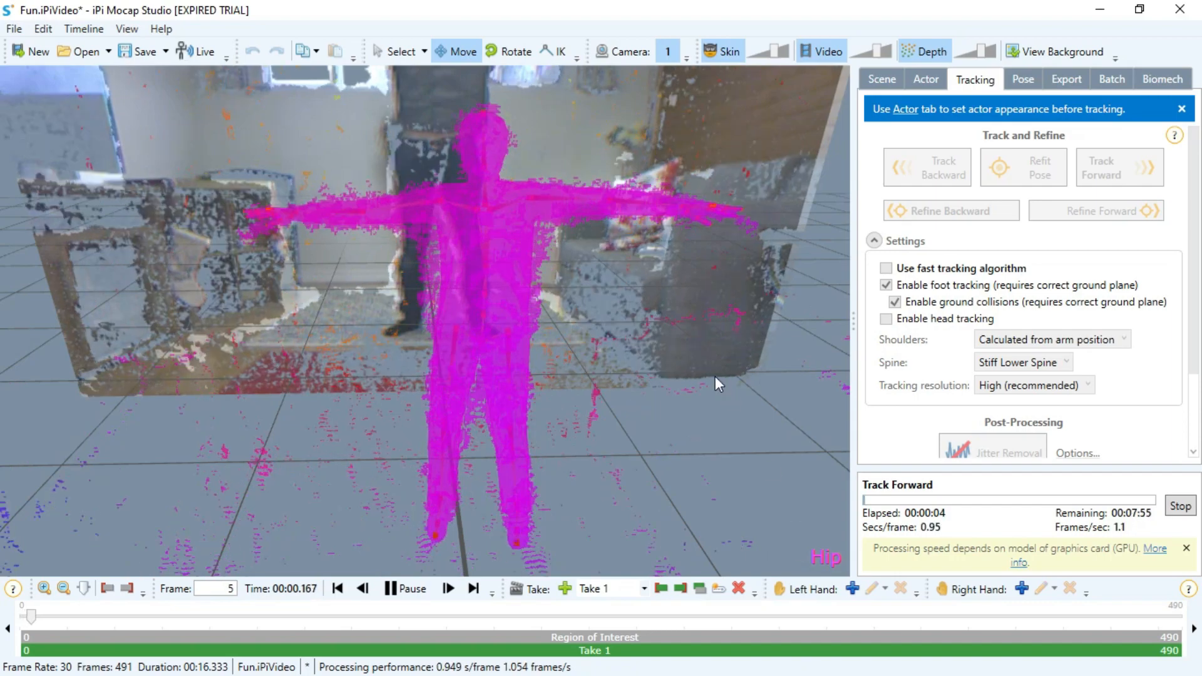
middle_drag(715, 374, 584, 362)
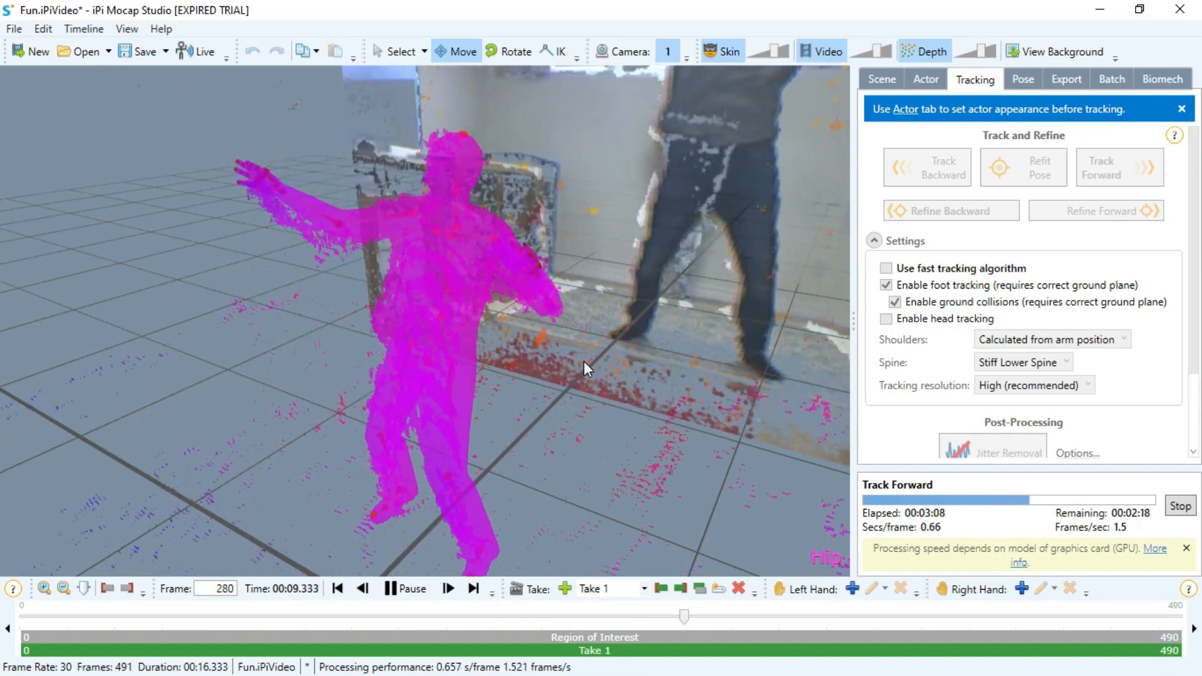
drag(655, 381, 686, 375)
drag(622, 408, 598, 382)
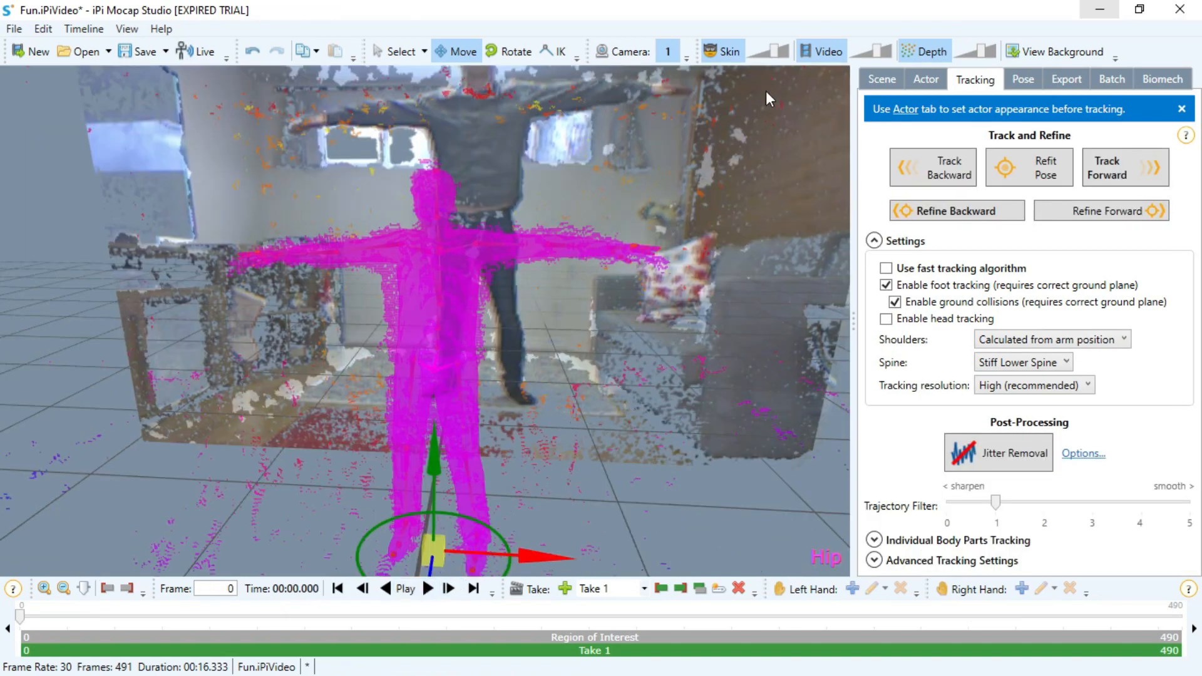
Fade the video overlay, make the actor's skin fully opaque, and play back the tracked take before returning to frame 0
mouse_move(879, 49)
mouse_down()
mouse_move(896, 50)
mouse_move(868, 49)
mouse_up()
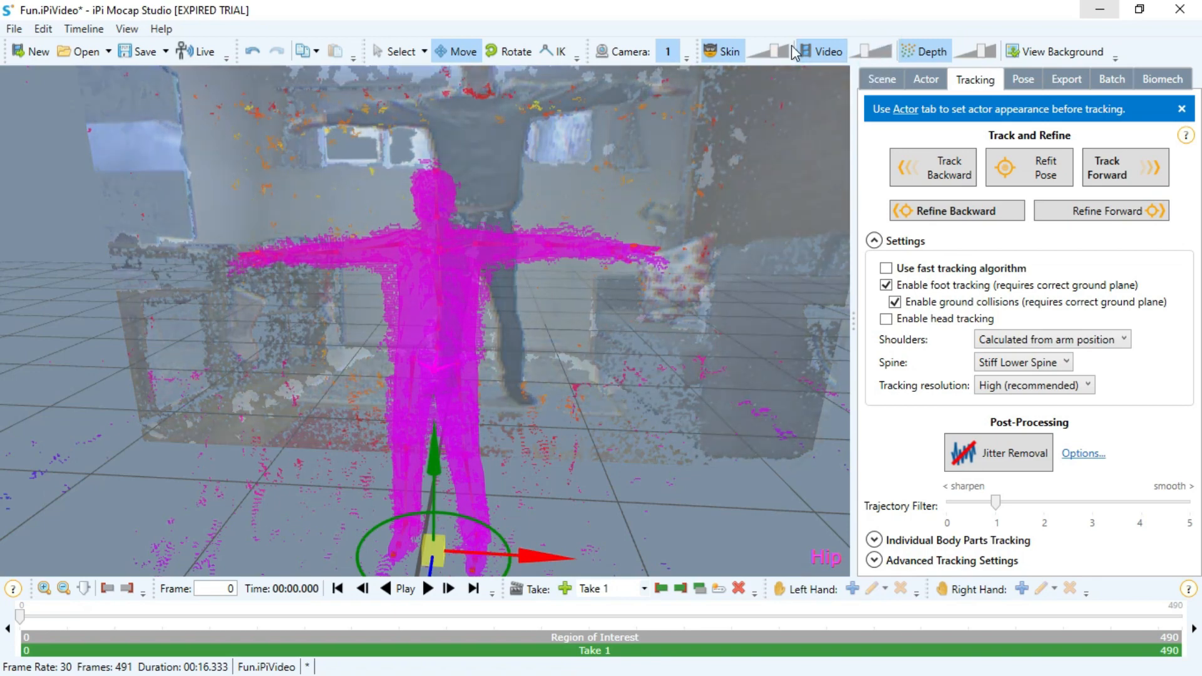
drag(777, 50, 787, 59)
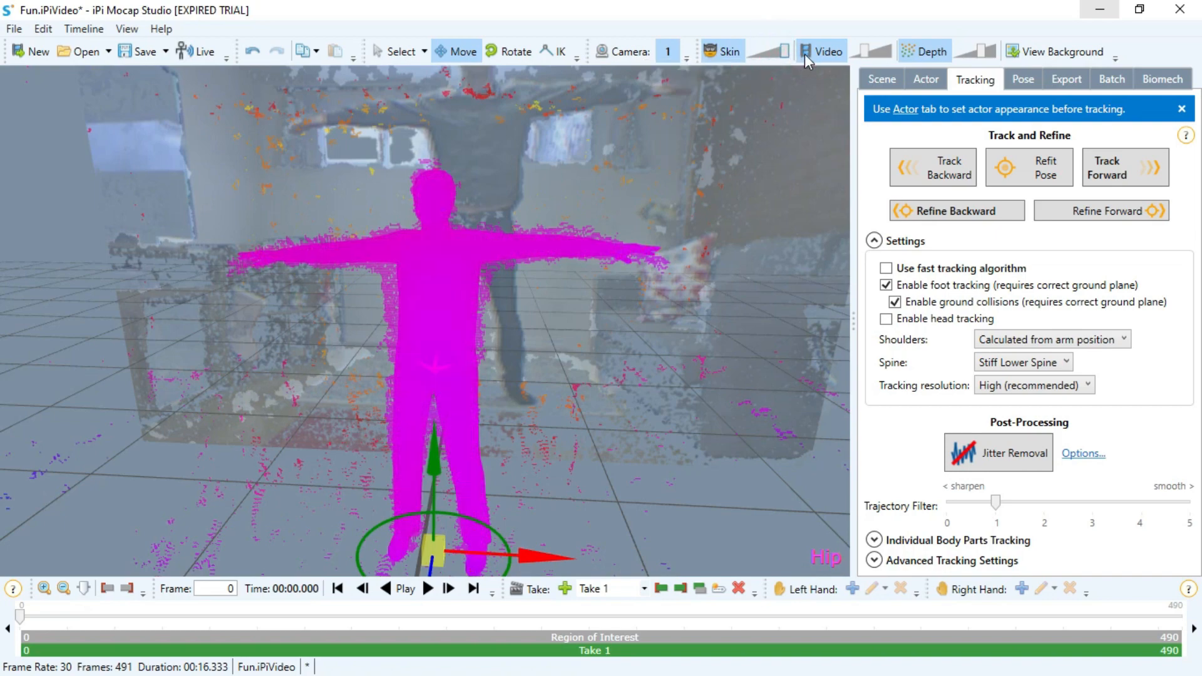
click(429, 590)
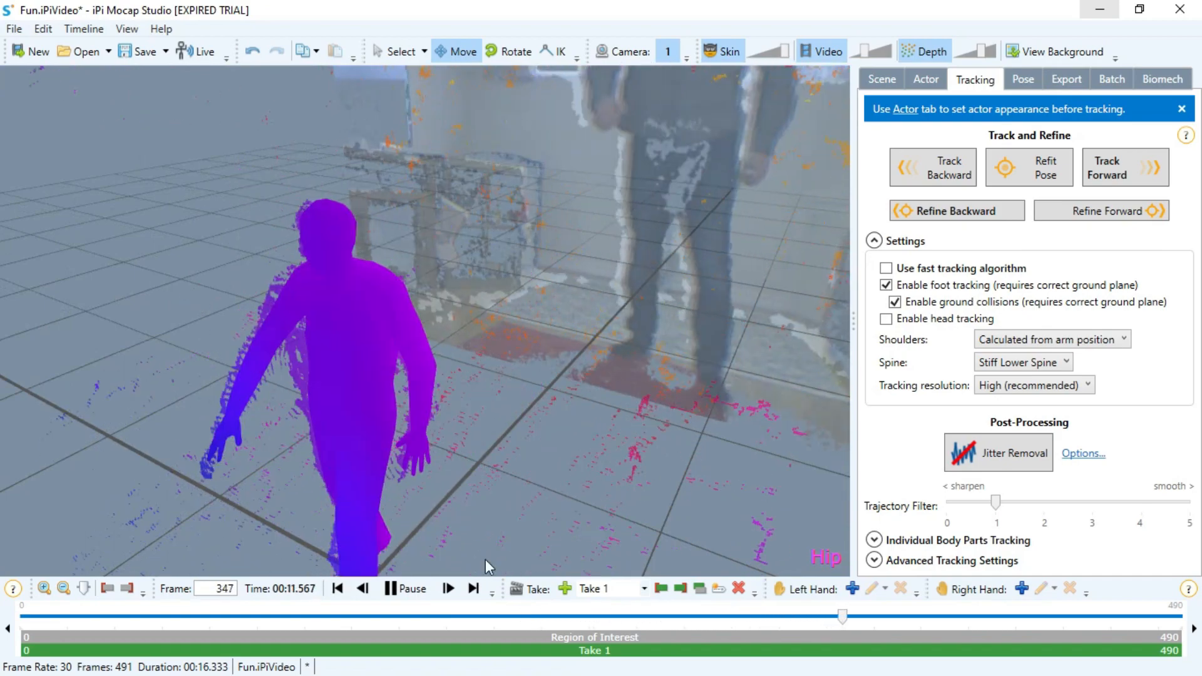
click(407, 589)
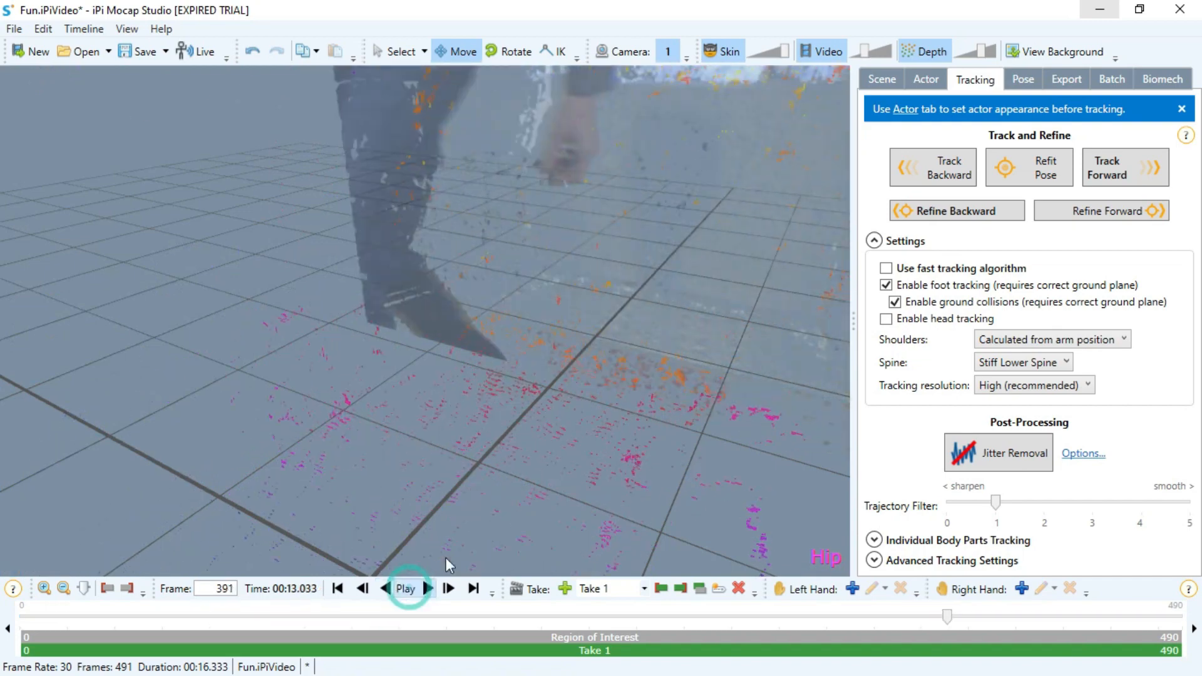
click(337, 589)
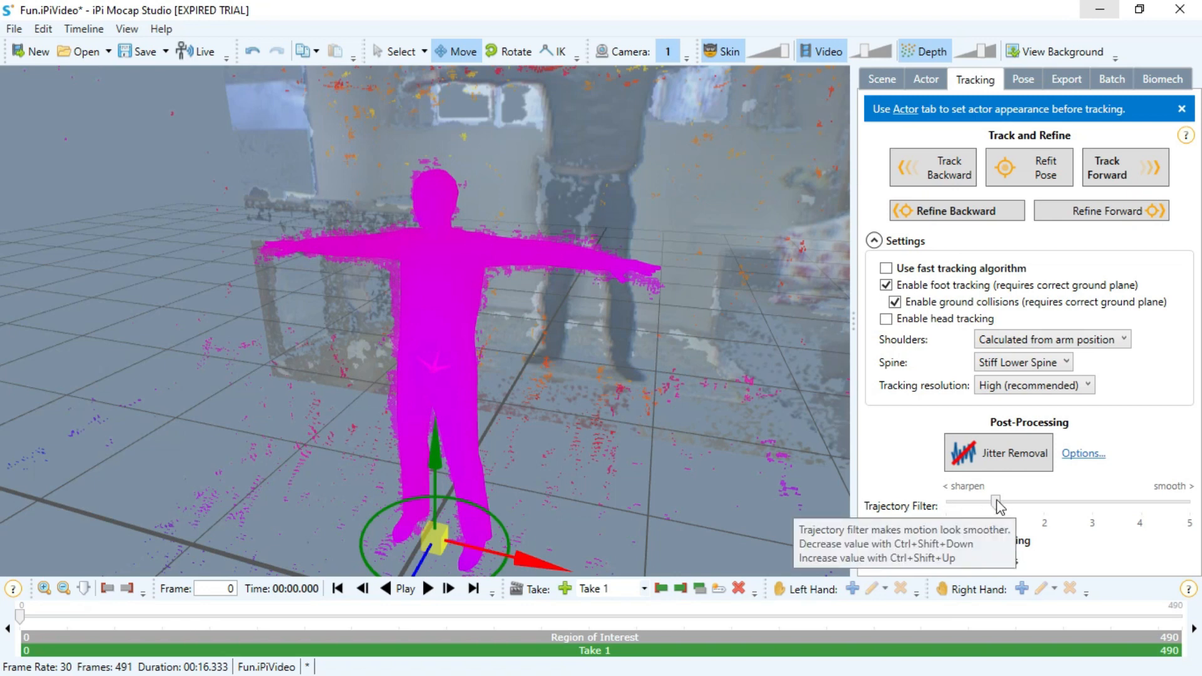
Apply Jitter Removal to the tracked take and play it back from the start, then return to frame 0
click(1013, 460)
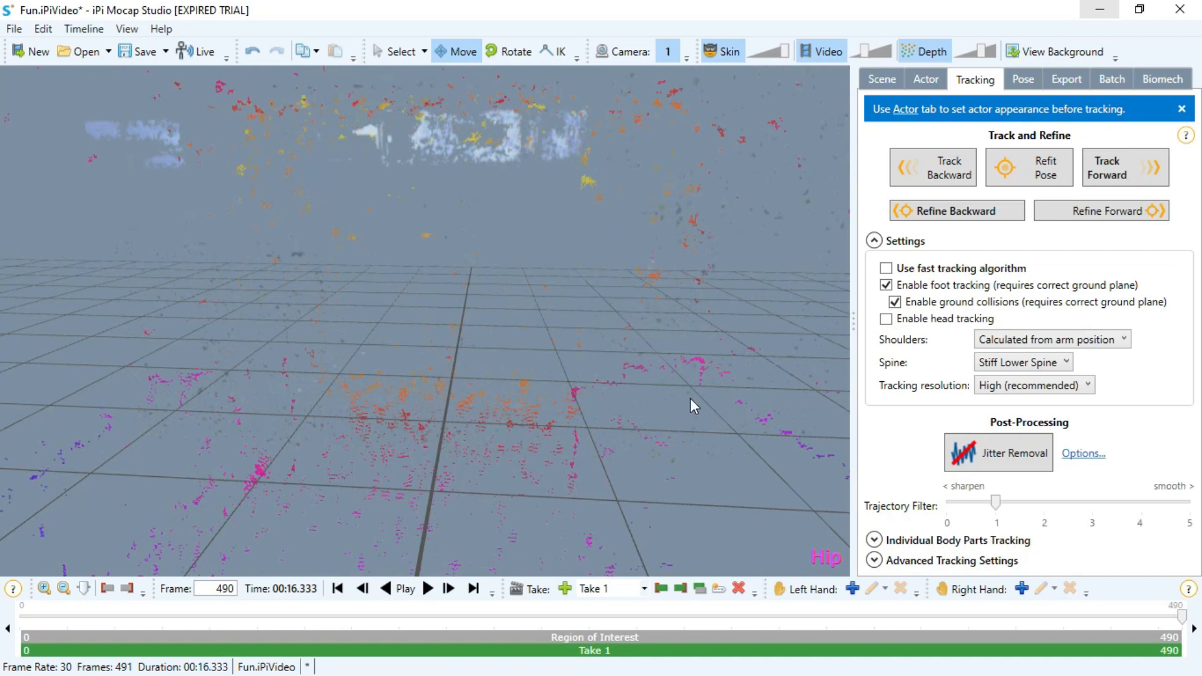
click(338, 592)
click(429, 588)
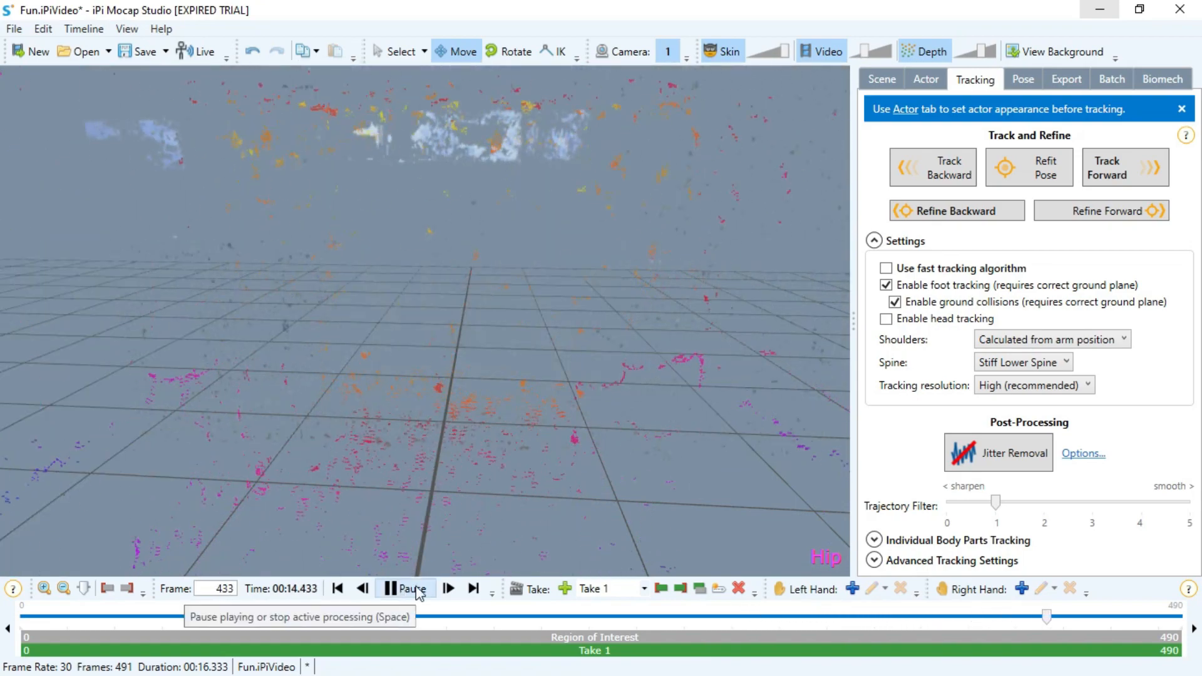
click(413, 589)
click(338, 589)
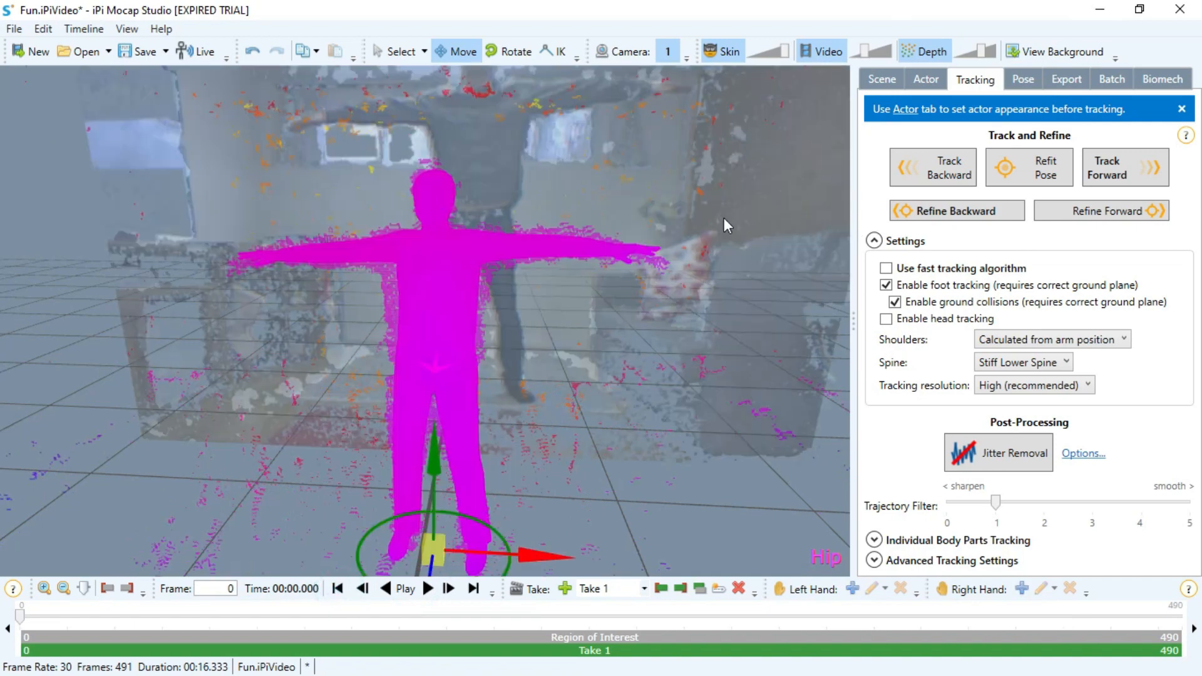
Save the project as Fun in the Vids folder as a Locked Motion Capture Project
click(9, 27)
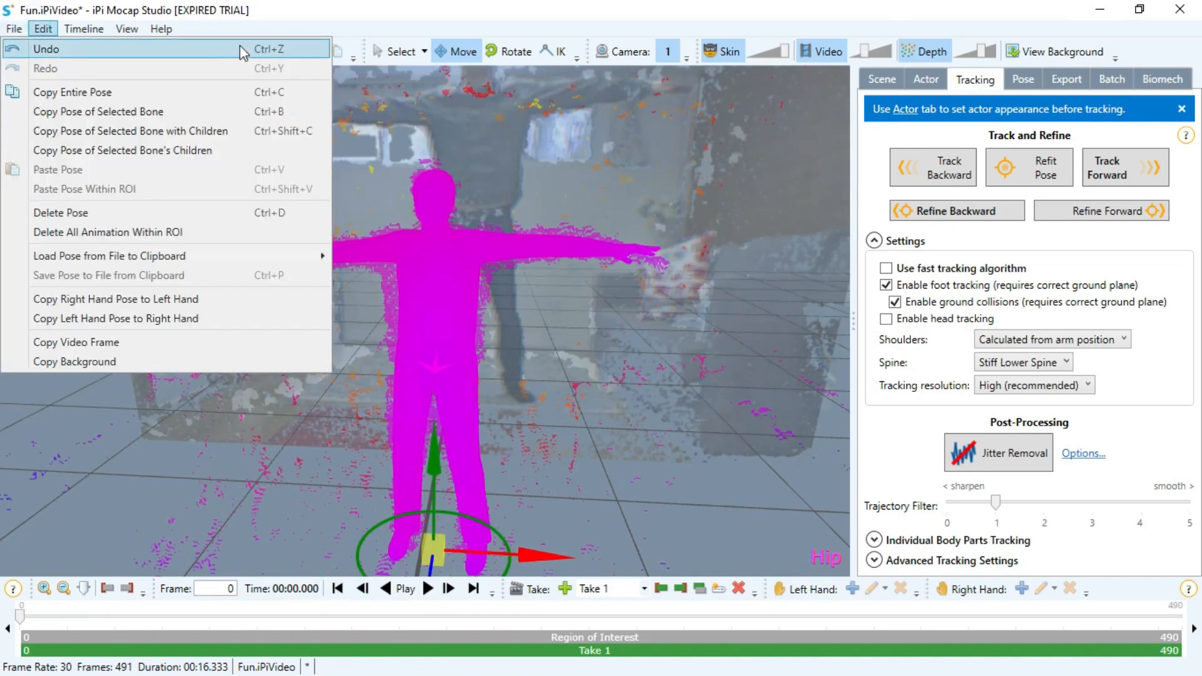
click(14, 28)
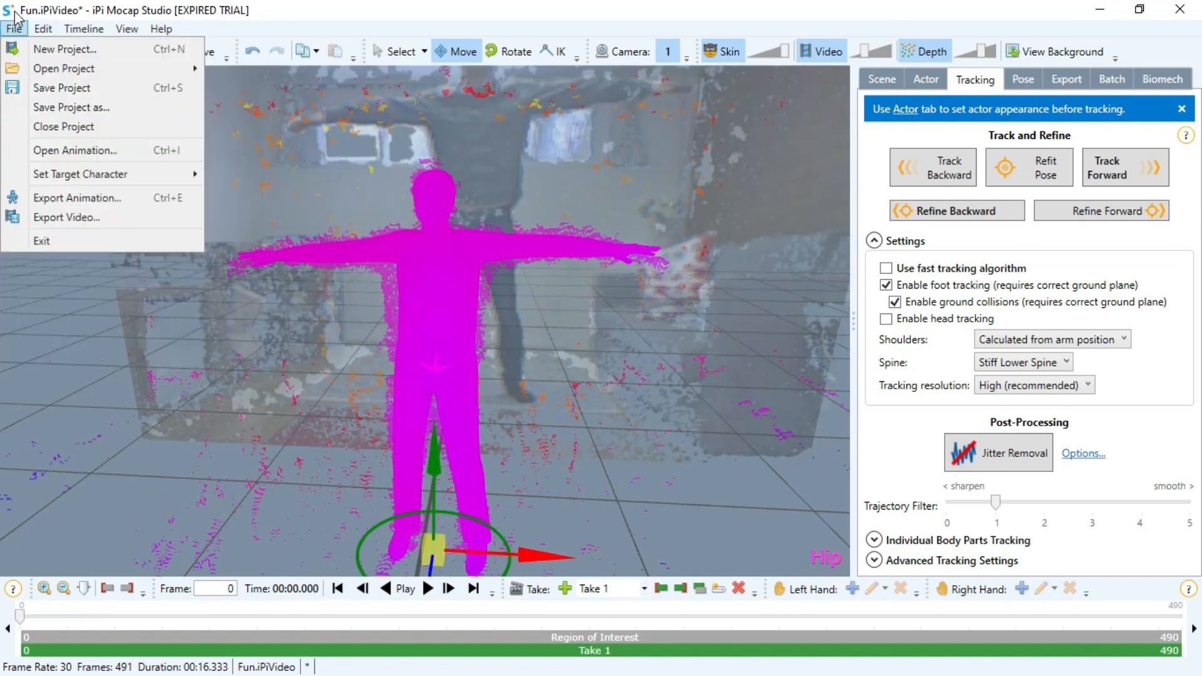
click(56, 107)
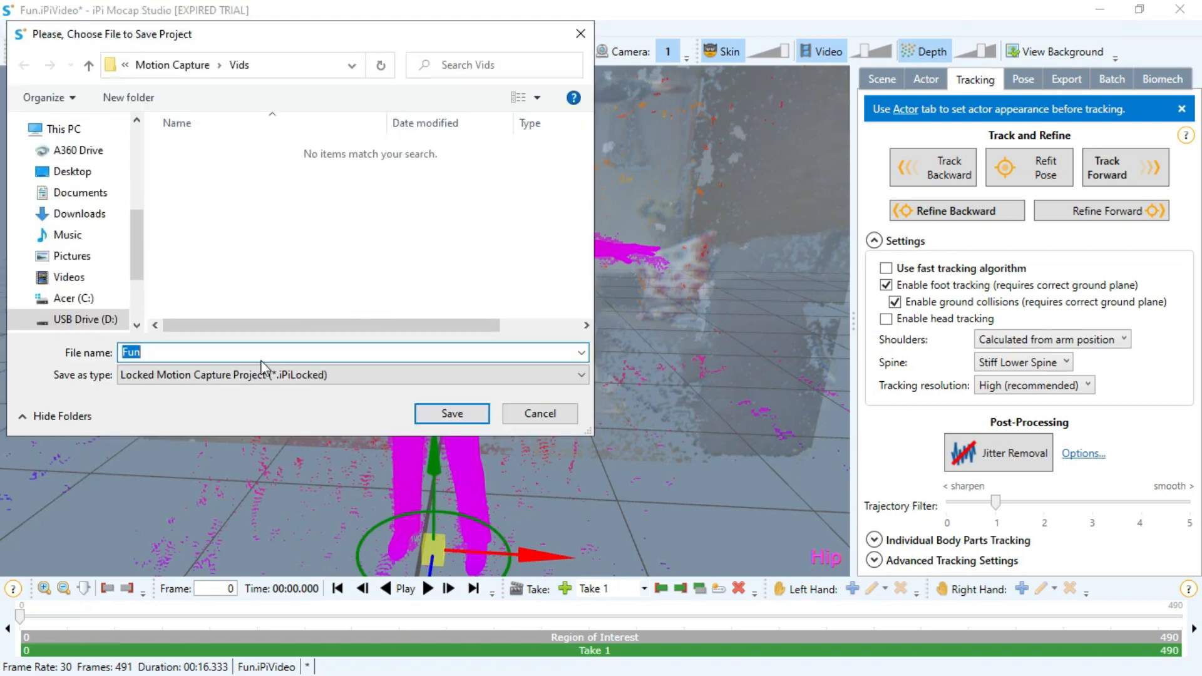
click(469, 423)
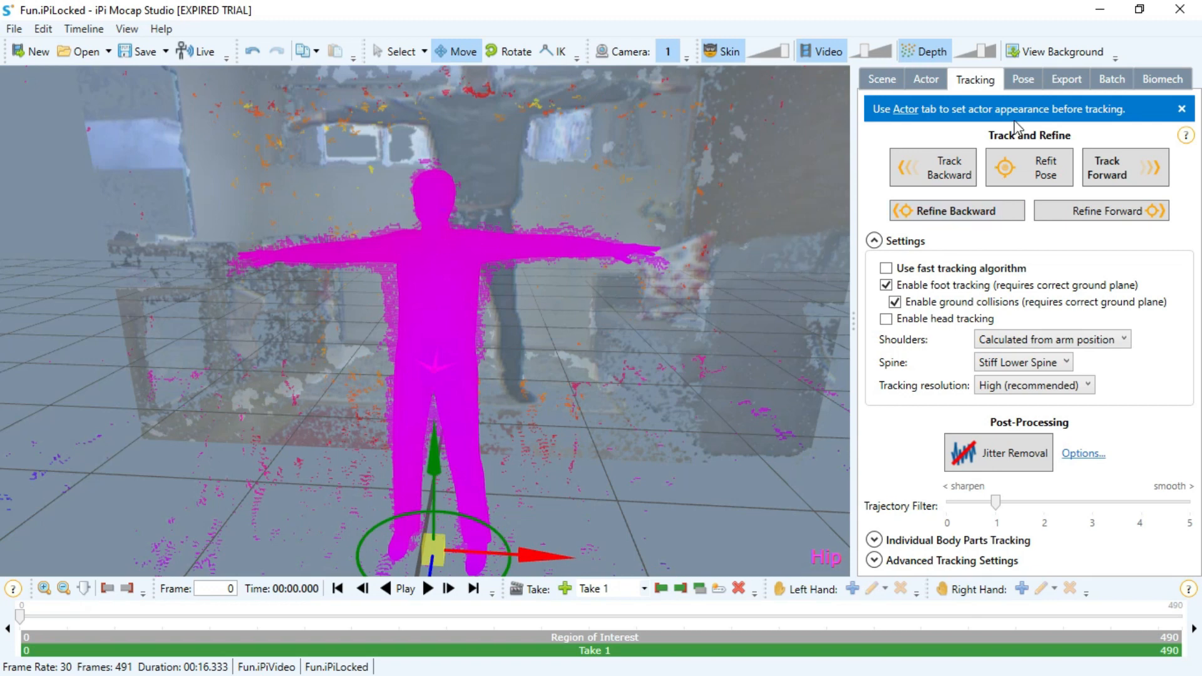
Set the export target character to 3ds Max Biped Rig and export the animation as Fun.bvh
click(1021, 80)
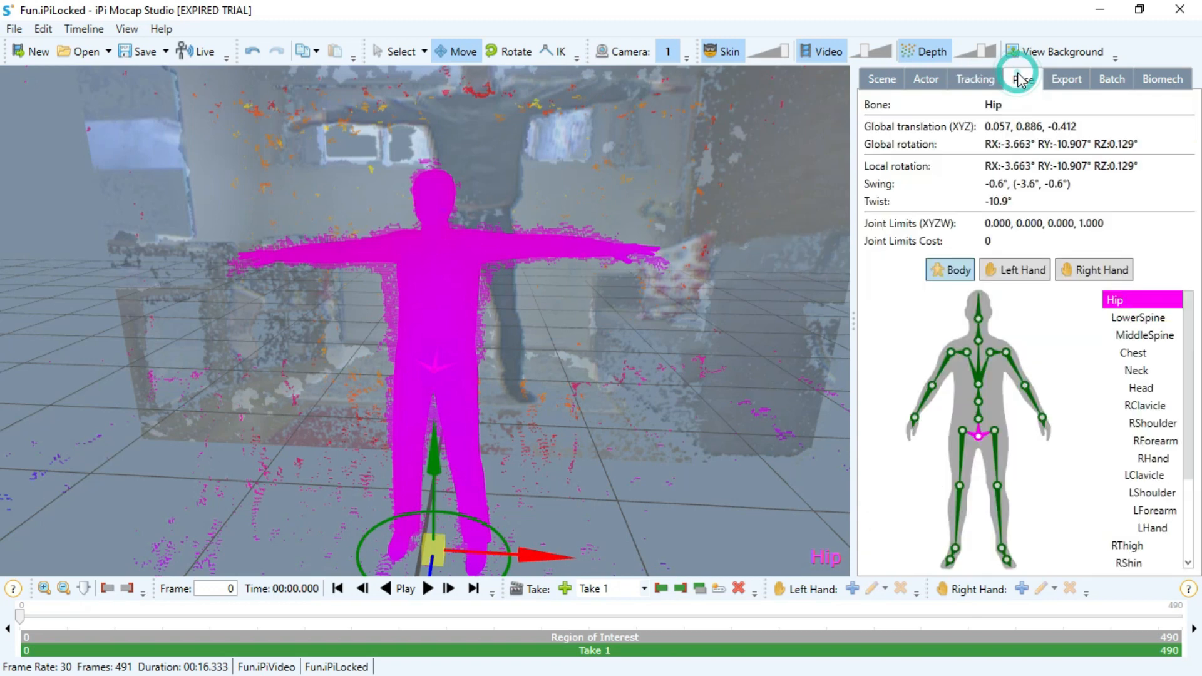
click(1058, 81)
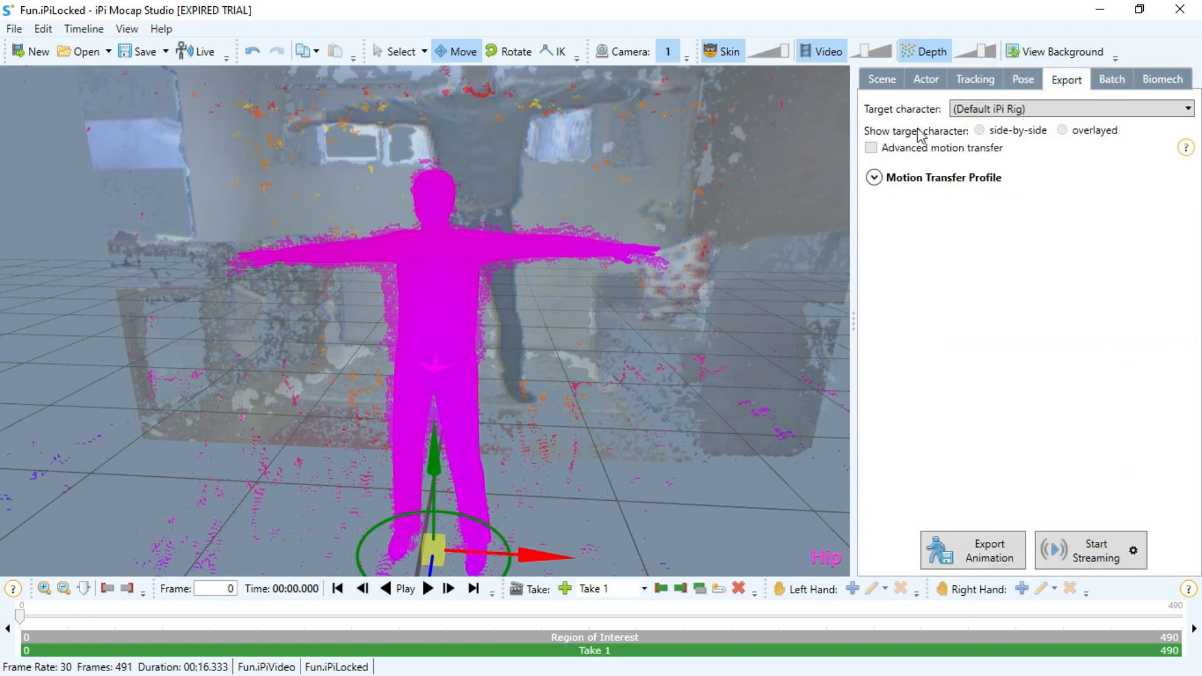
click(1000, 108)
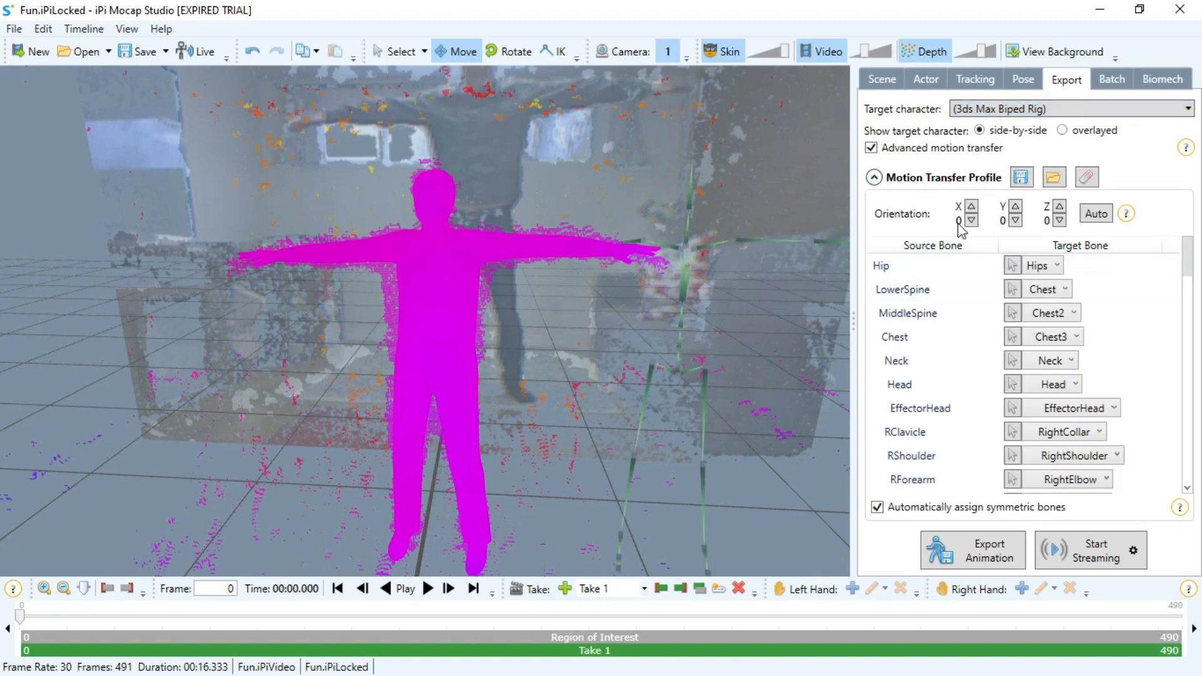
drag(1186, 258, 1156, 262)
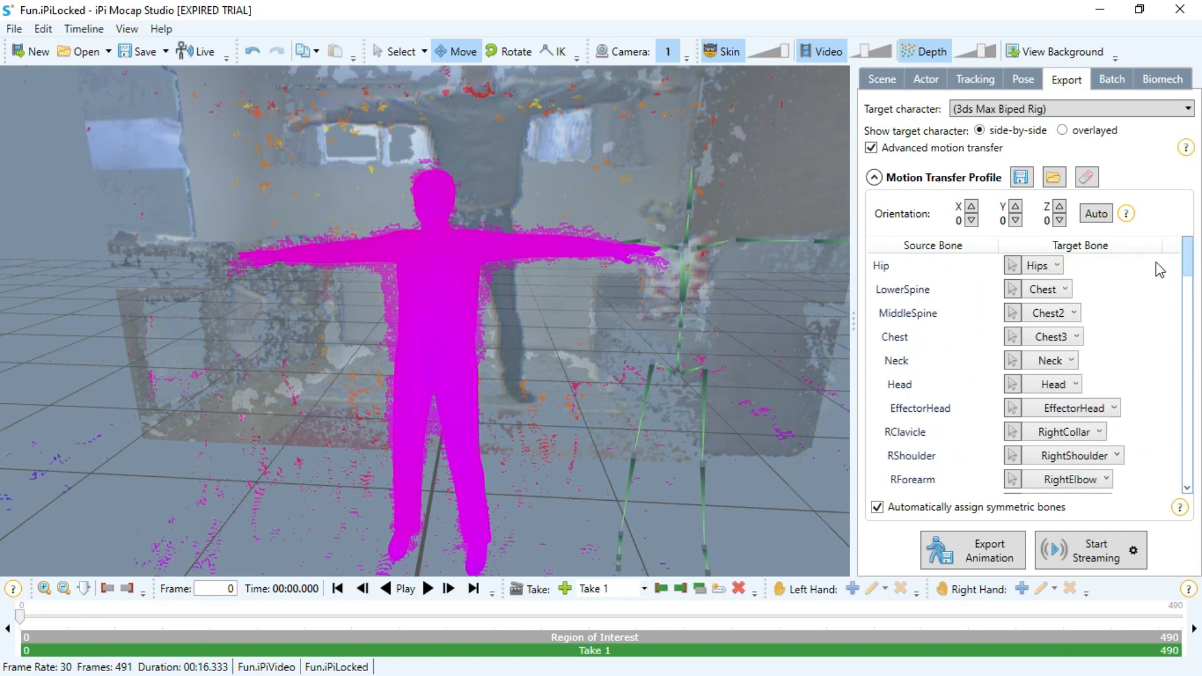
click(984, 557)
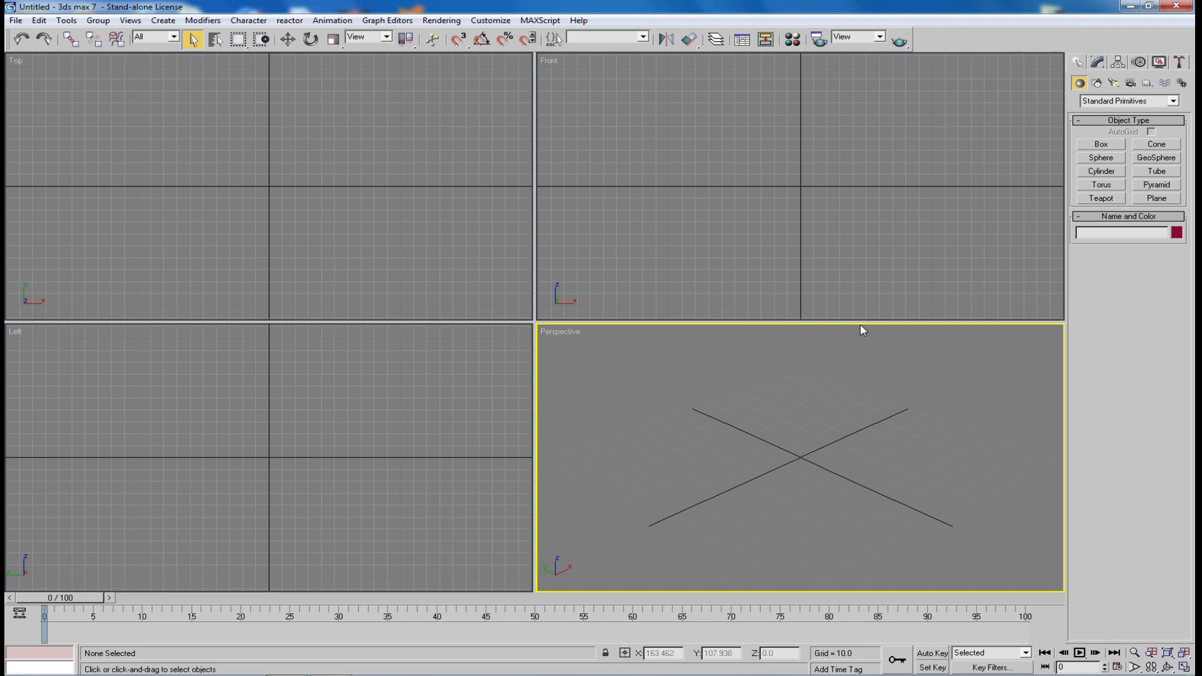
In 3ds Max, create a skeleton Biped about 59.6 units tall near the origin in the Perspective view
click(1182, 83)
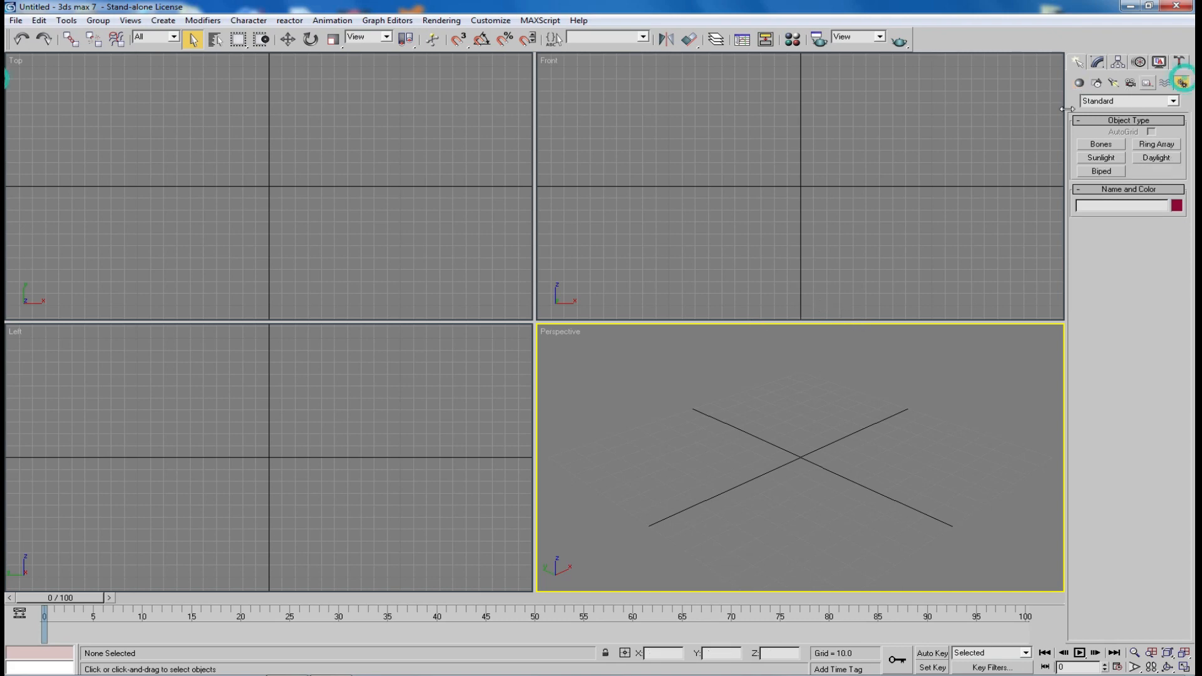
click(1102, 171)
drag(801, 474, 811, 332)
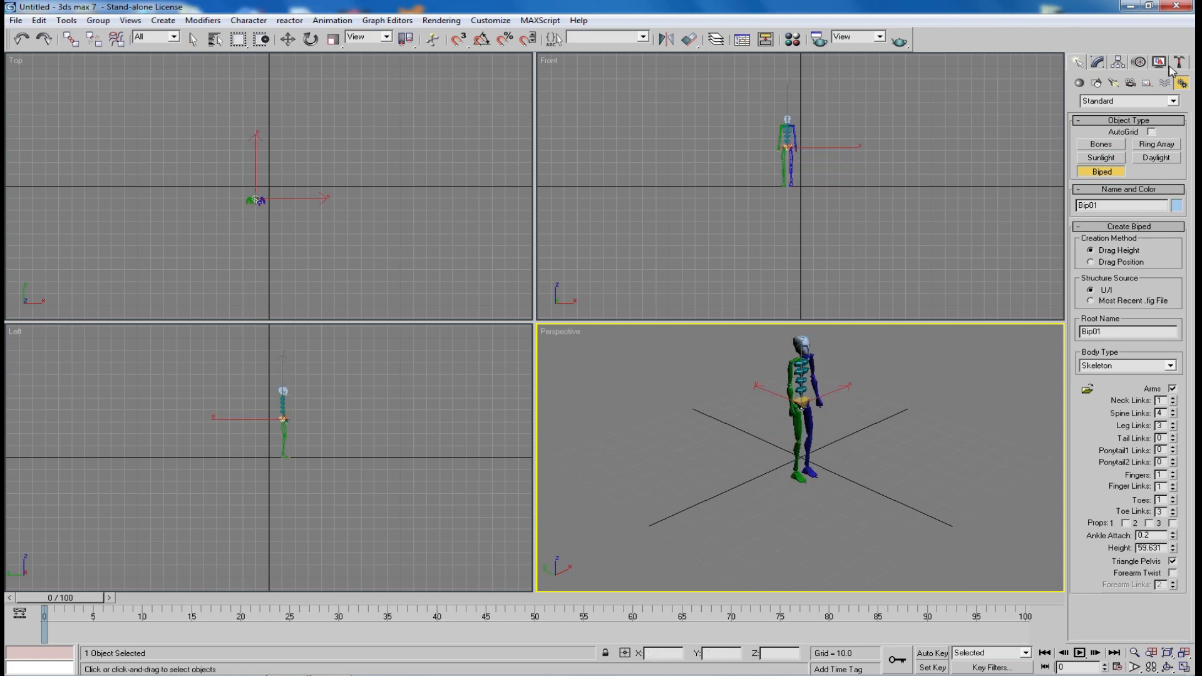
Load Fun.bvh onto the biped as motion capture with freeform footstep extraction and no key reduction, and scrub through the imported motion
click(1139, 63)
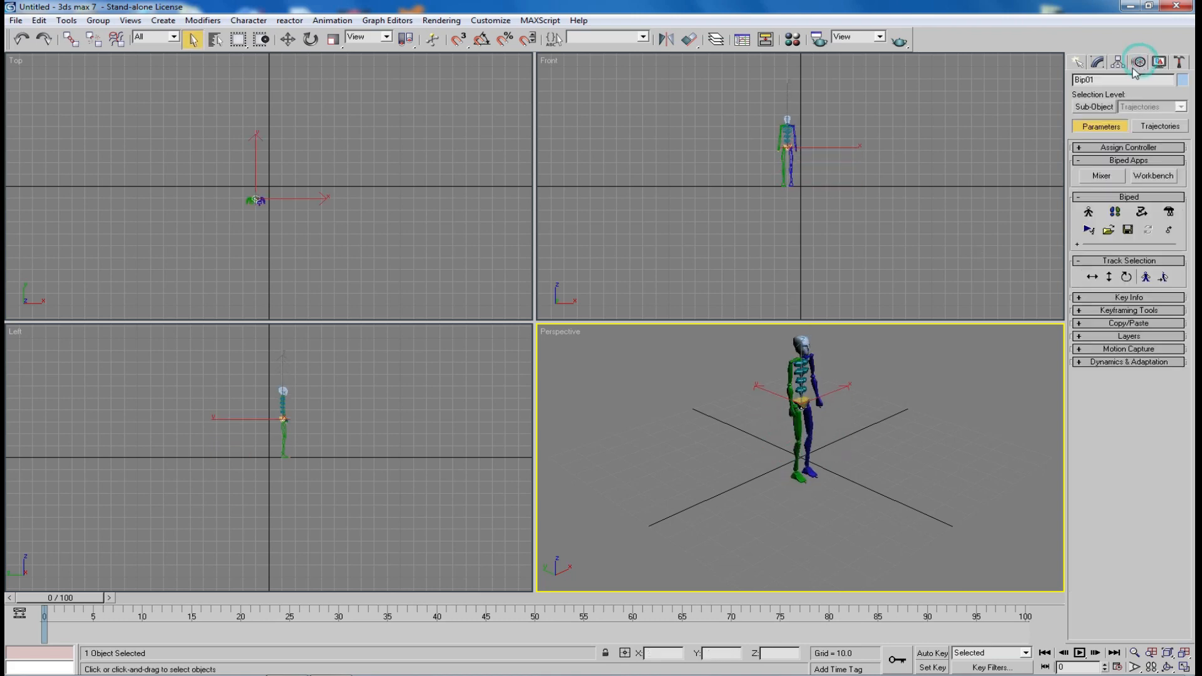
click(1092, 350)
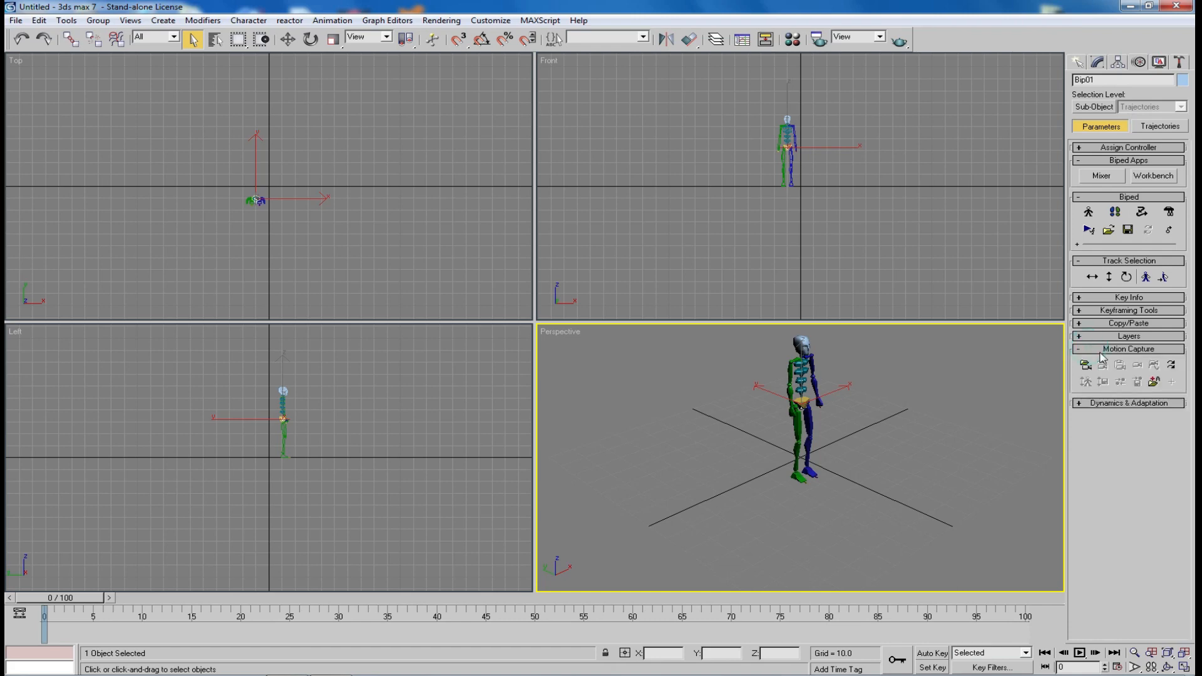
click(1086, 365)
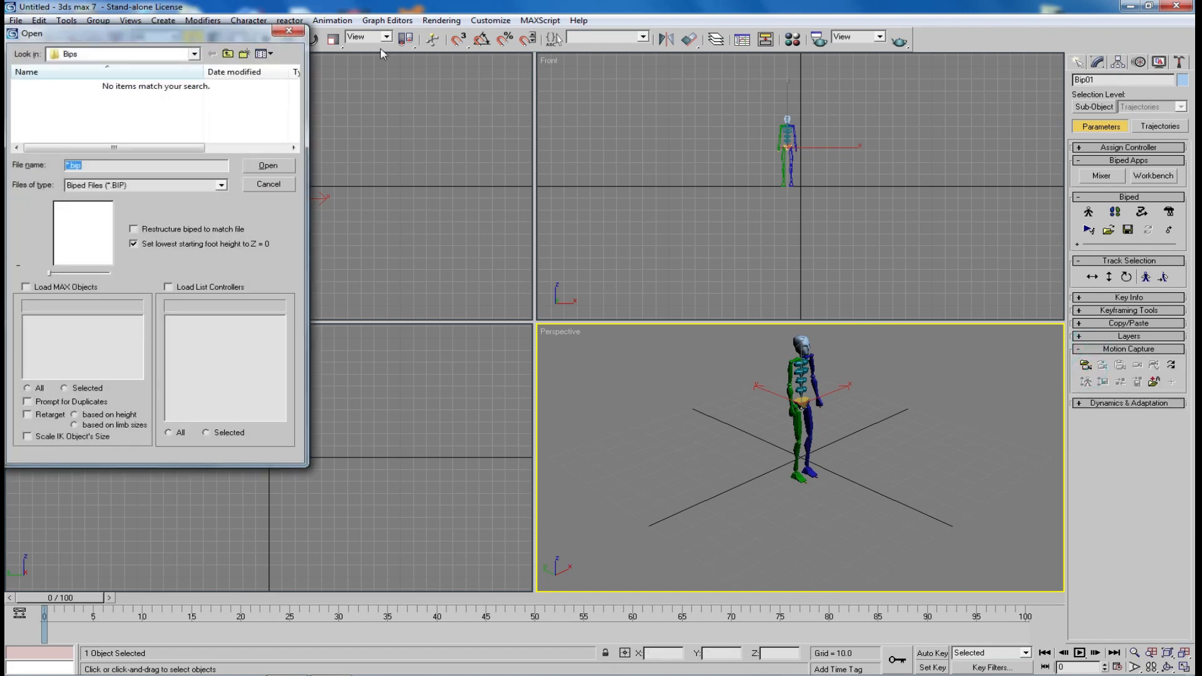
click(139, 187)
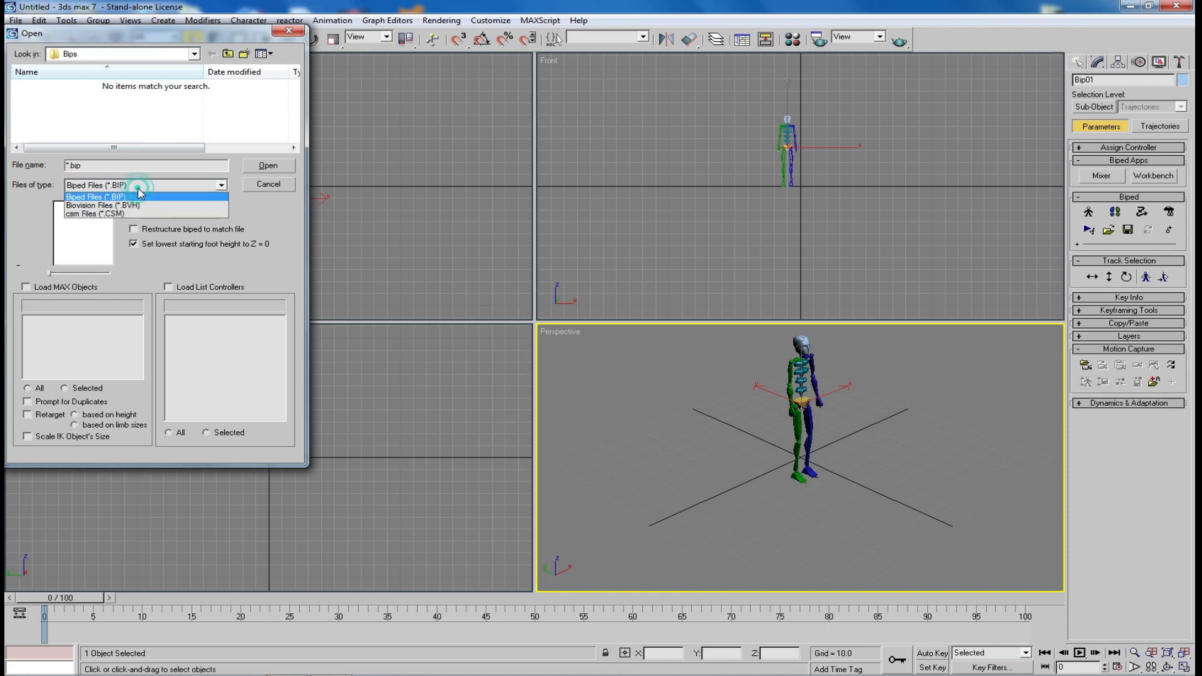
click(140, 205)
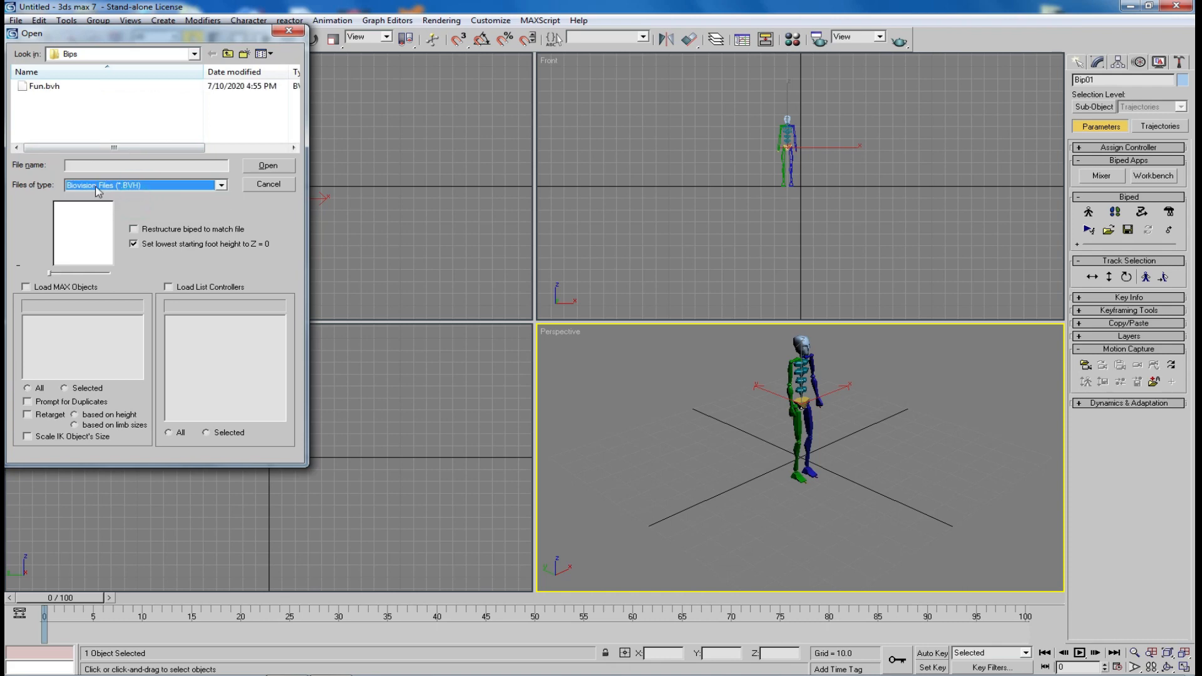
double_click(40, 88)
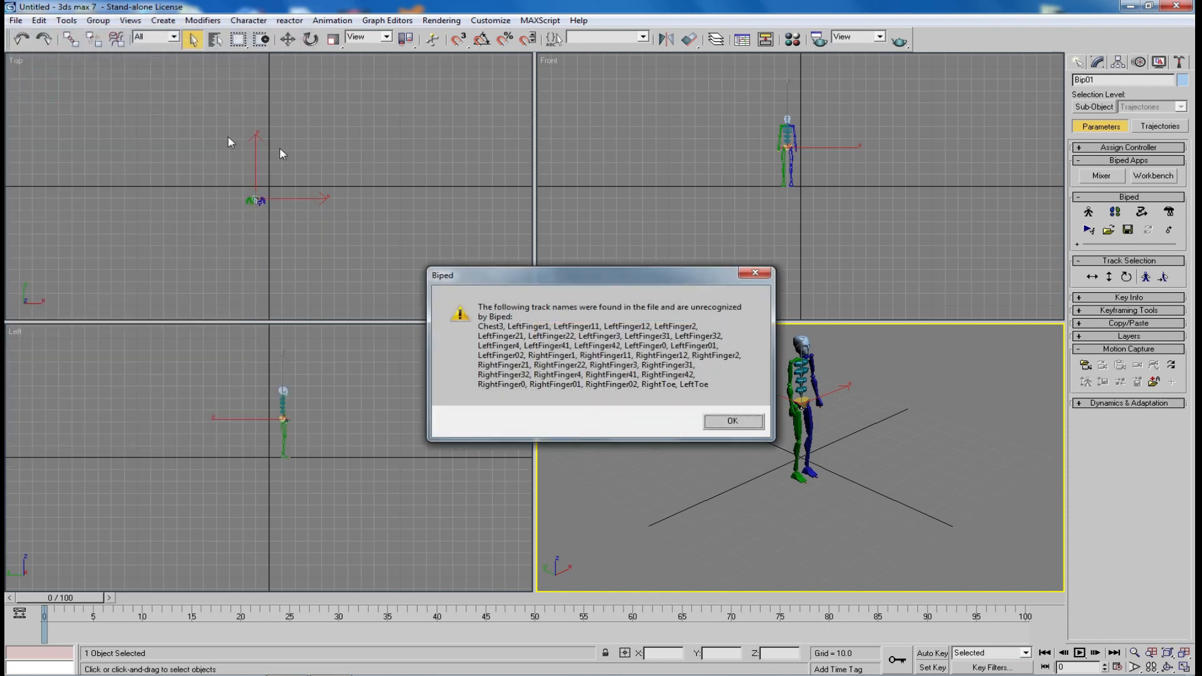
click(730, 422)
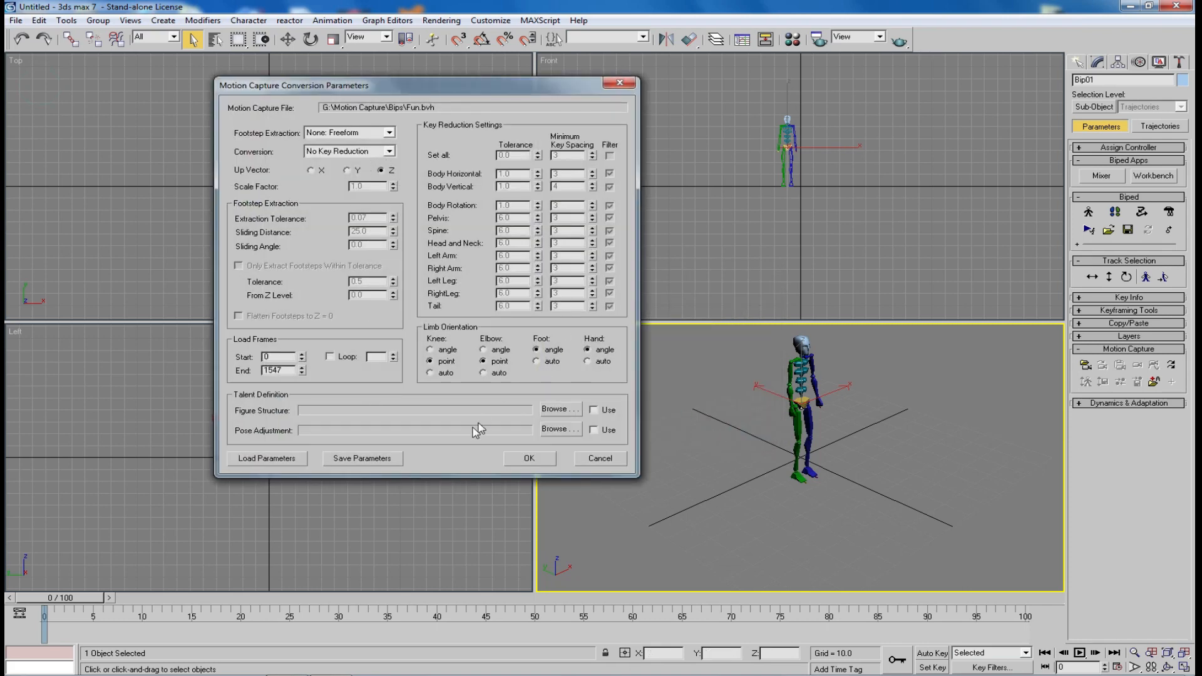
click(529, 459)
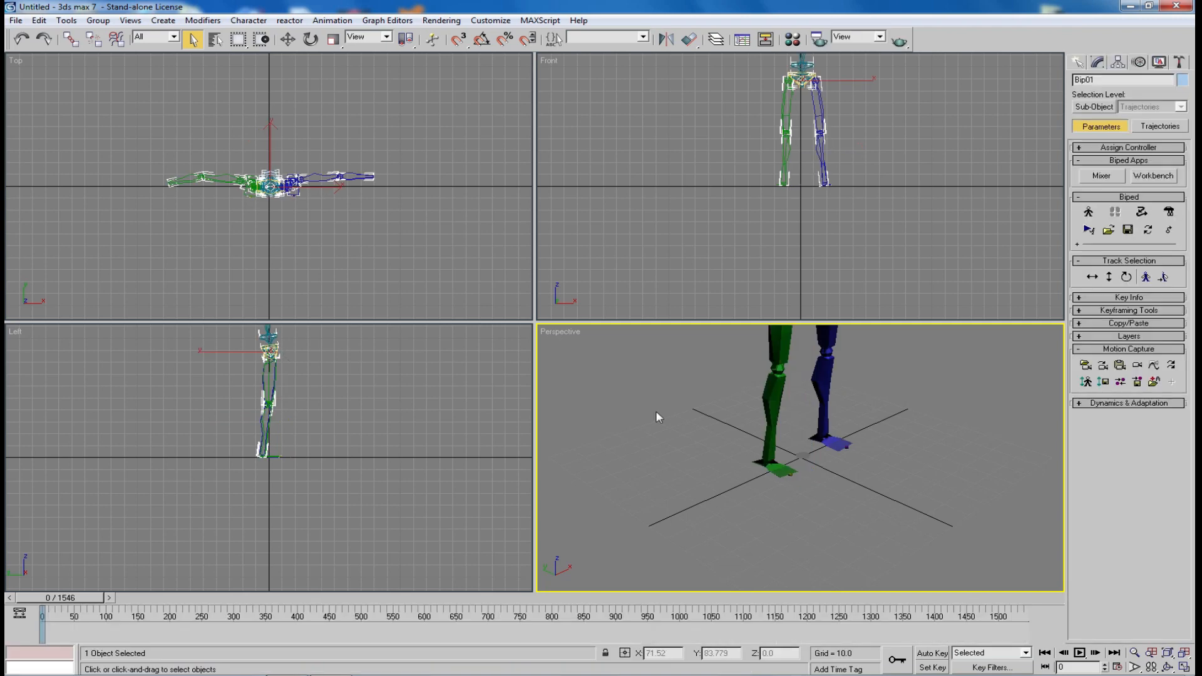
scroll(728, 512, down, 8)
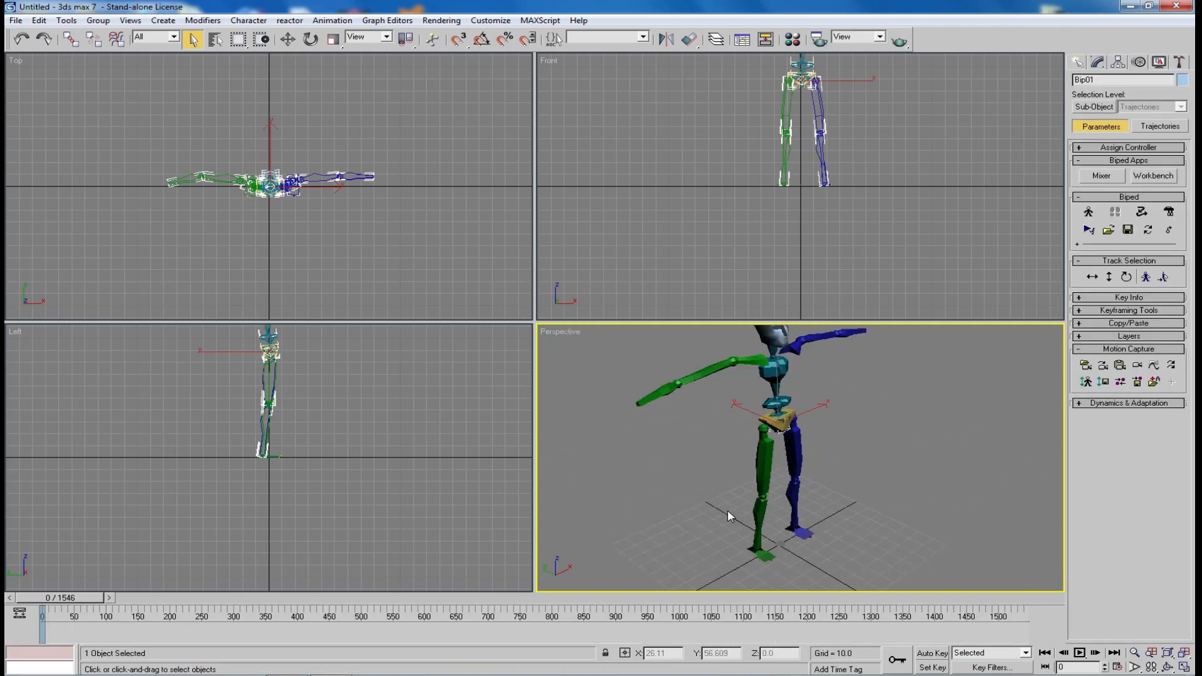
middle_drag(804, 493, 748, 484)
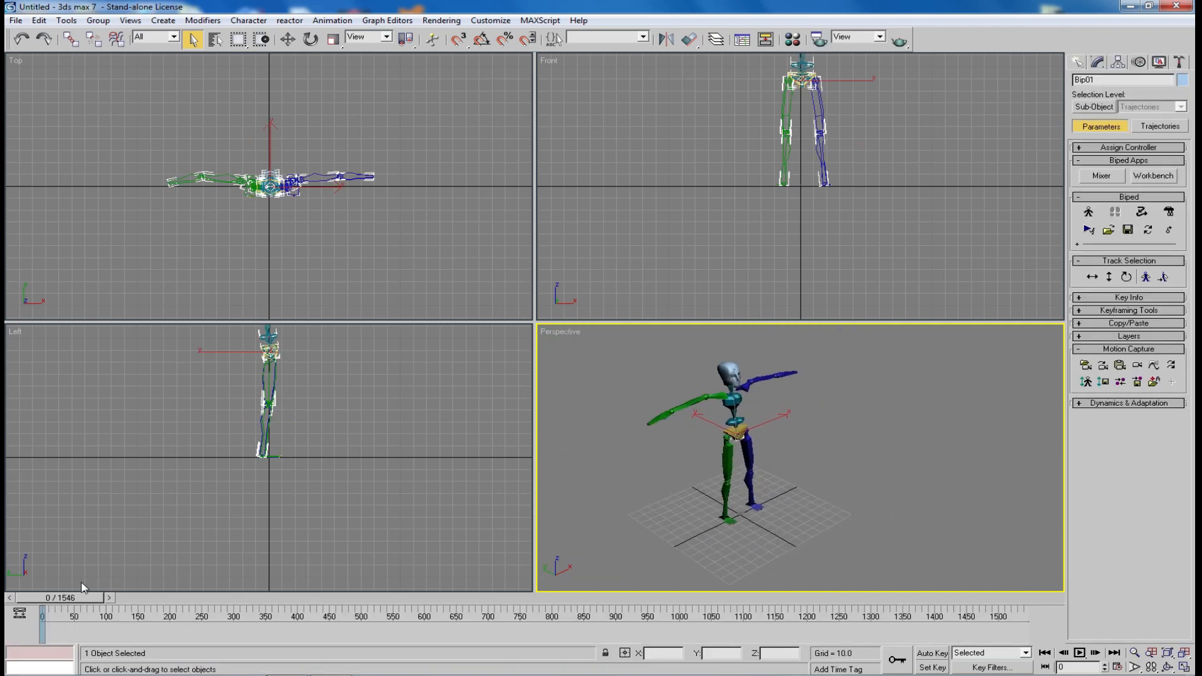
drag(74, 600, 1015, 592)
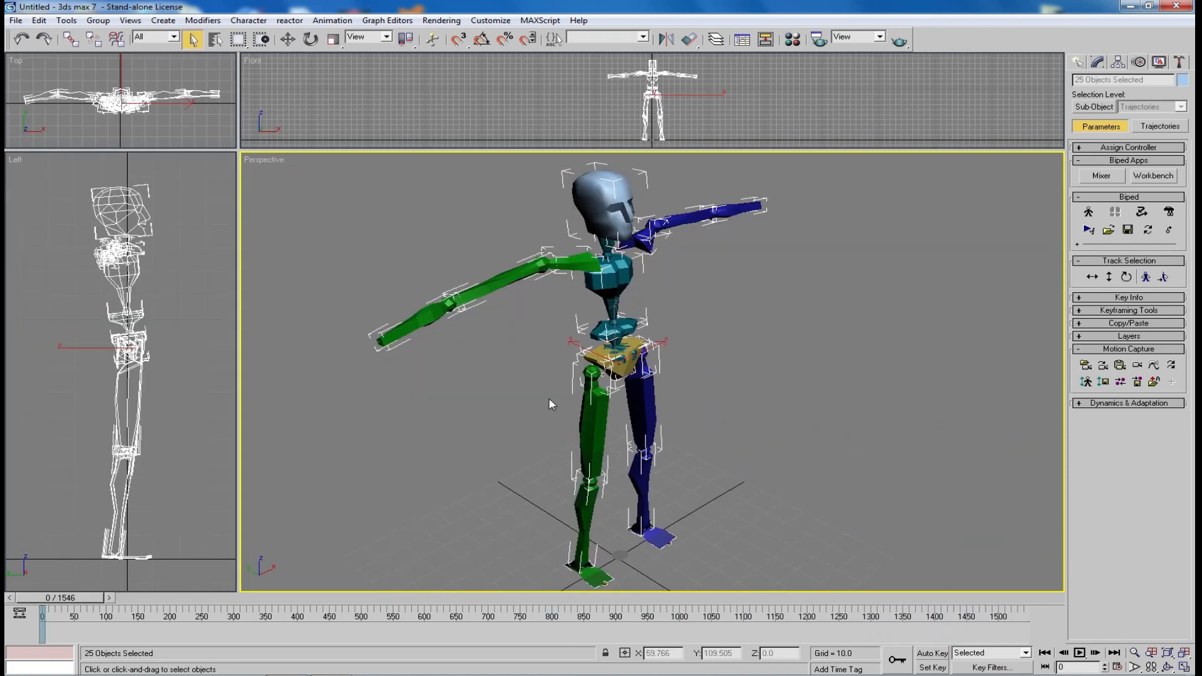
With all biped parts selected for moving, set the track bar filter to All Keys
click(287, 39)
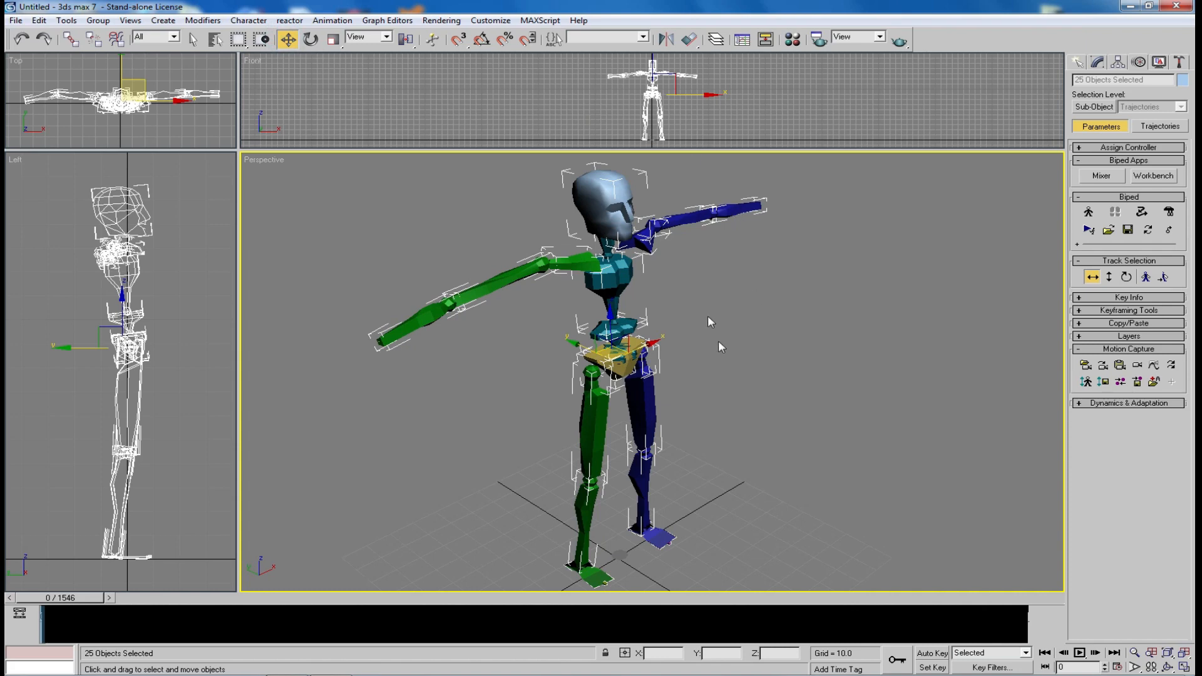
scroll(727, 341, down, 3)
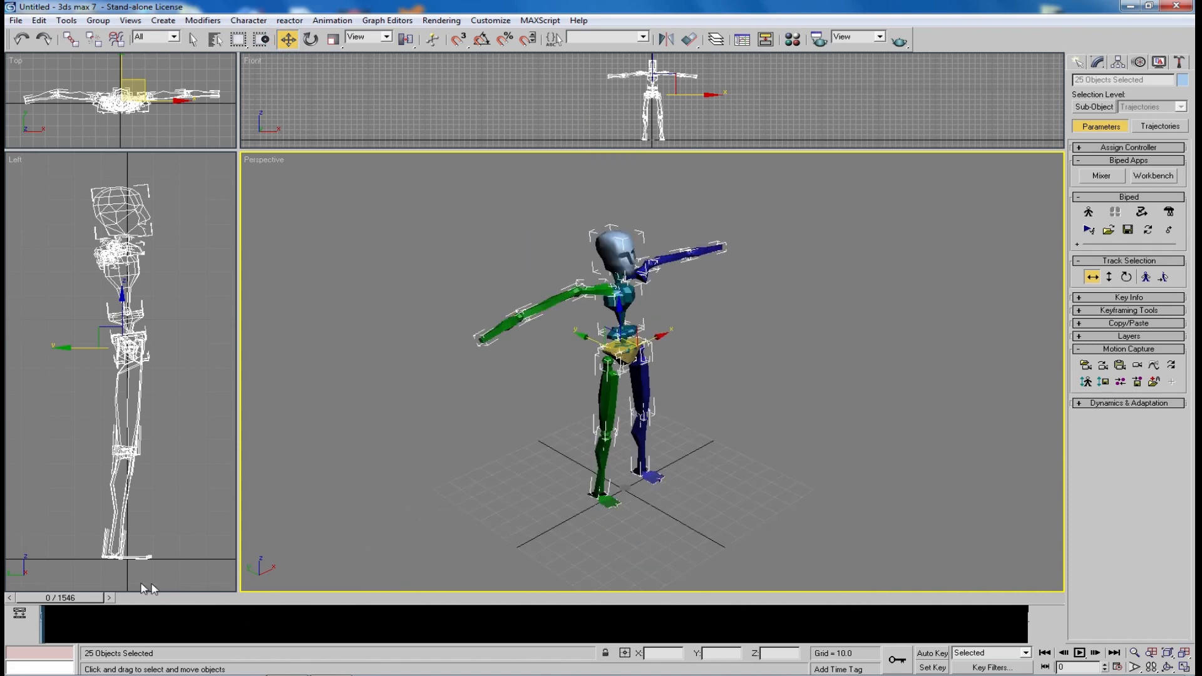
right_click(59, 619)
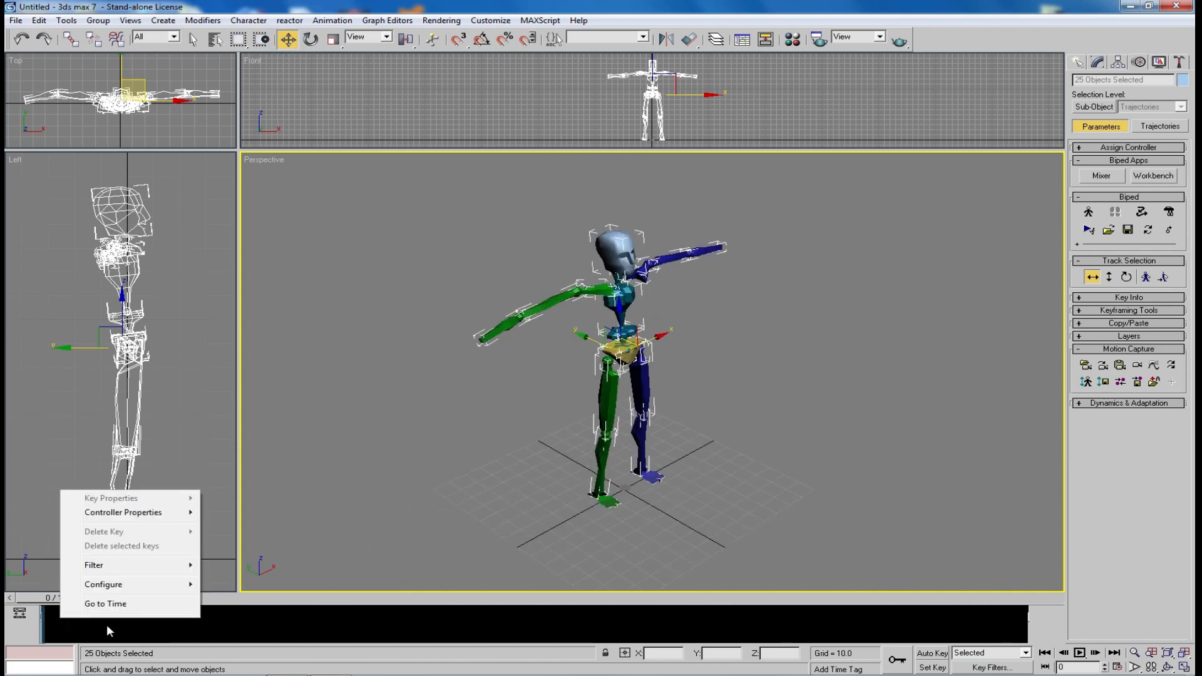
mouse_move(154, 569)
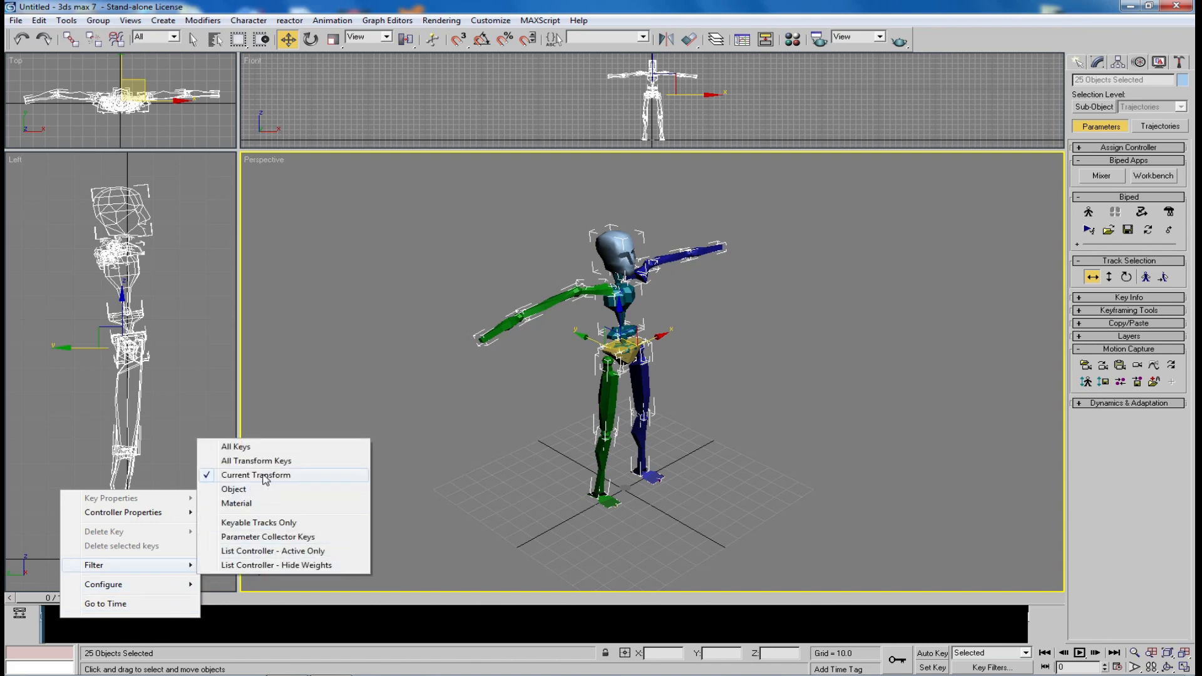
click(231, 447)
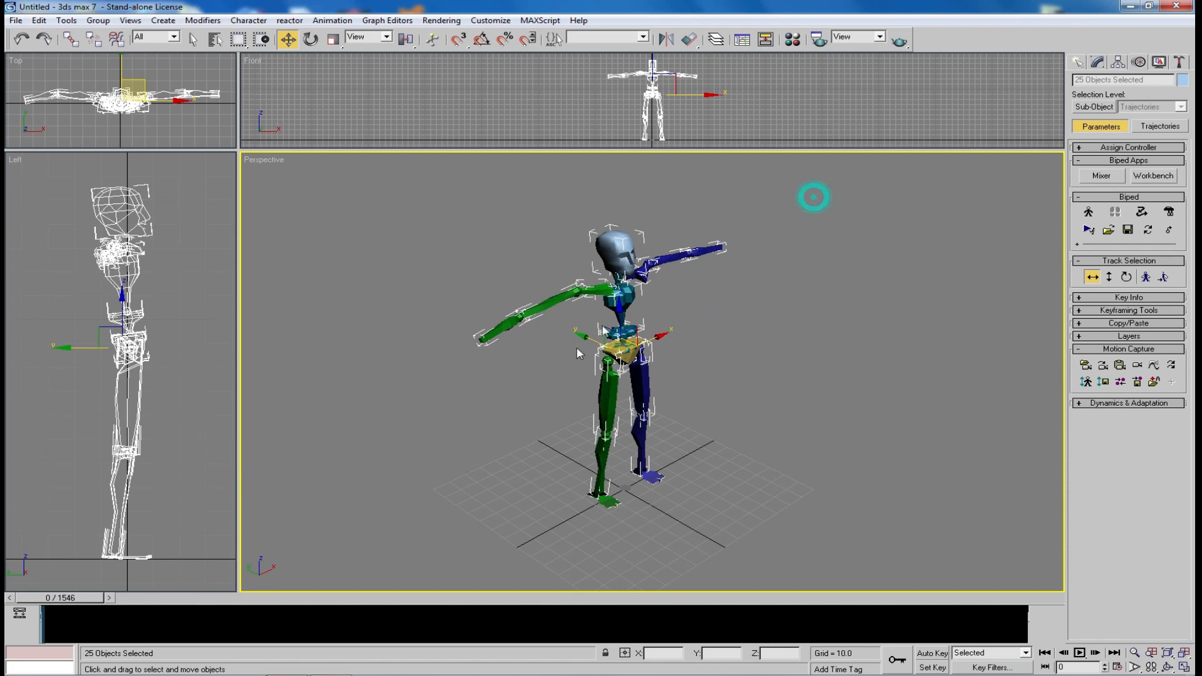
right_click(124, 635)
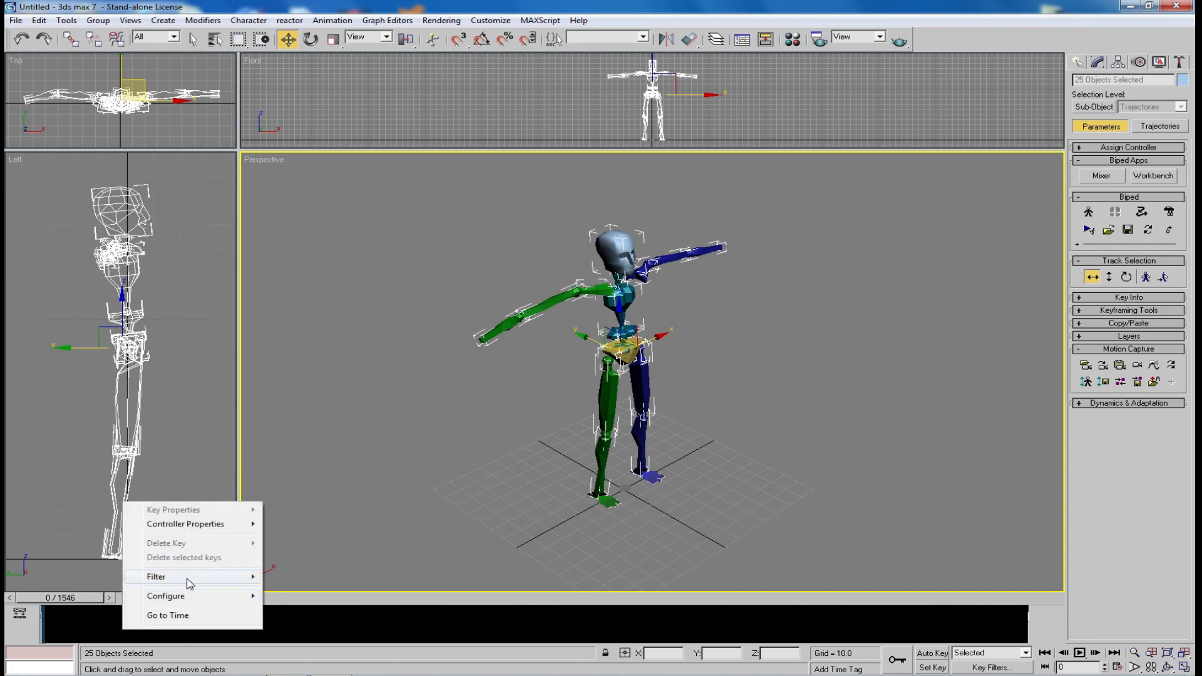
mouse_move(193, 581)
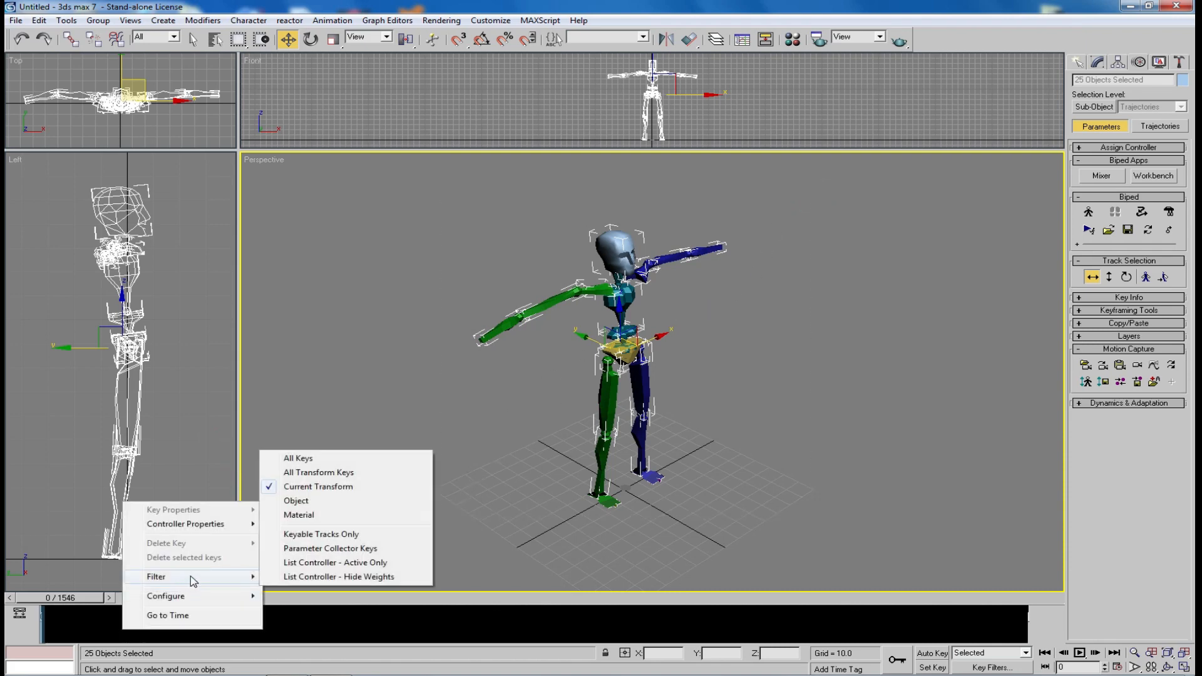
click(325, 460)
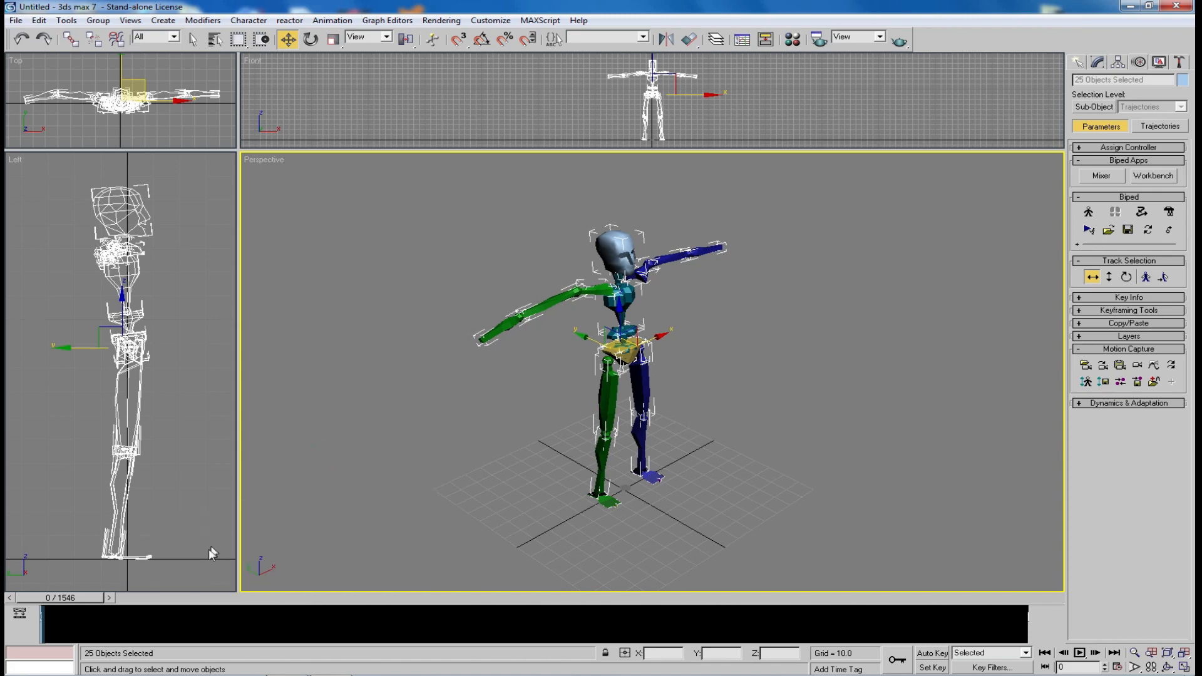
right_click(88, 626)
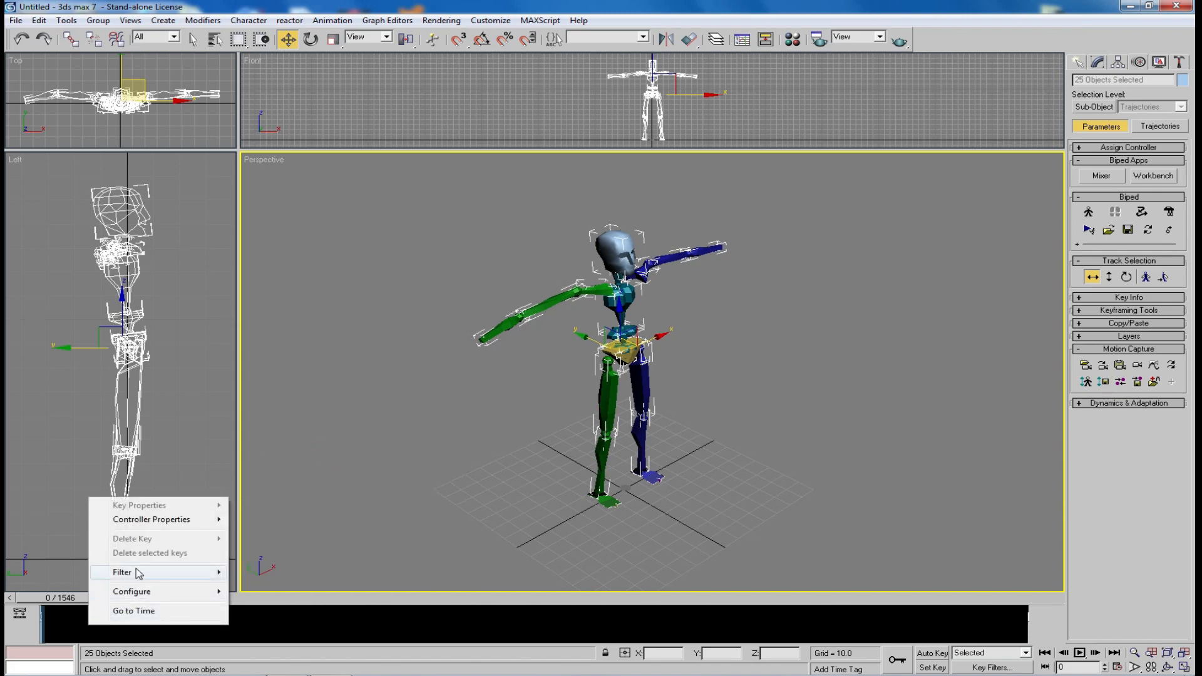
mouse_move(139, 574)
mouse_move(108, 592)
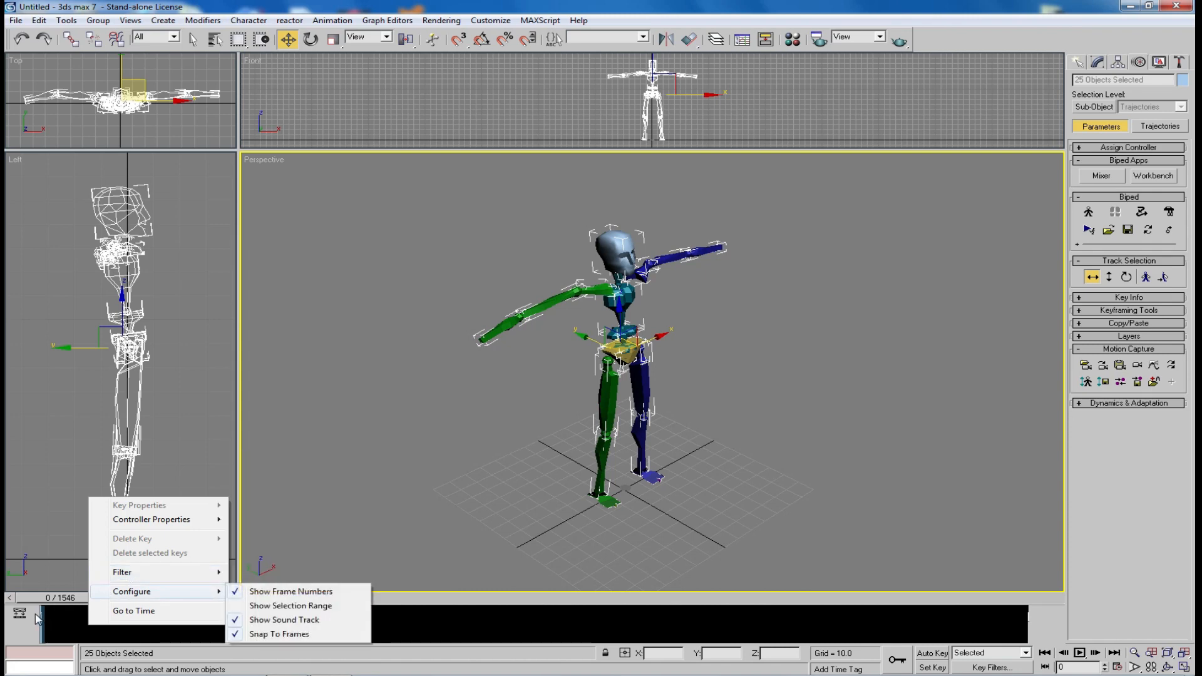
click(36, 620)
Locate frame 70 as the start of the wanted motion and delete all biped keys before it
click(37, 619)
drag(47, 603, 94, 605)
key(w)
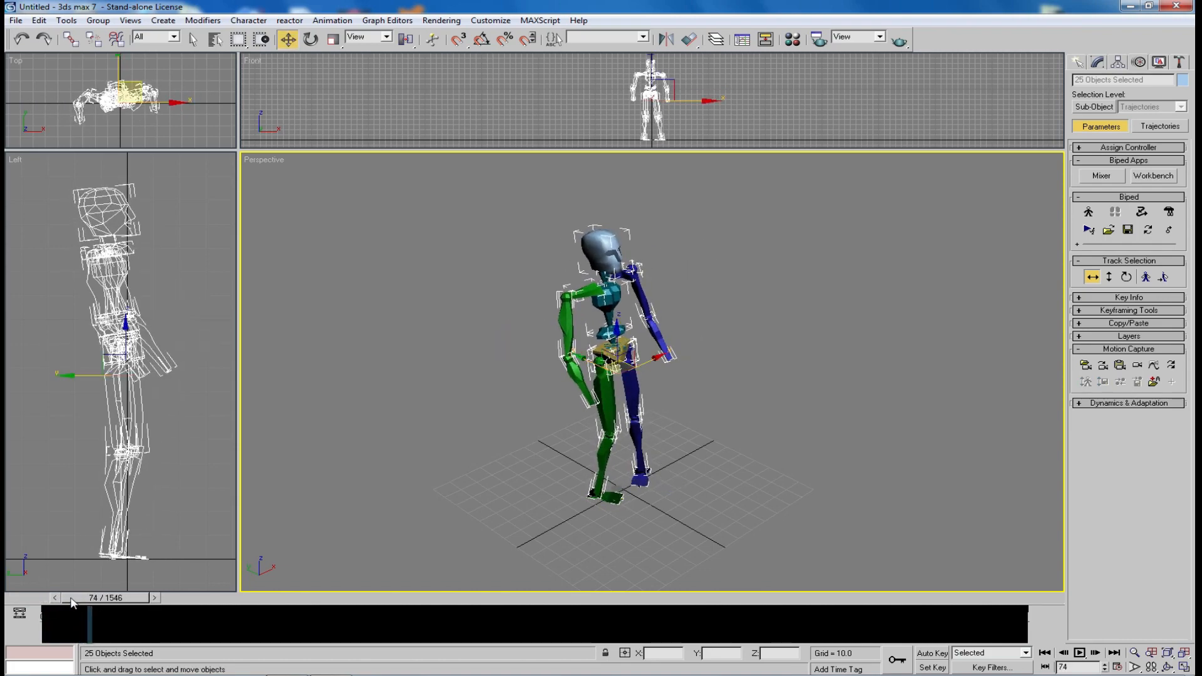
click(53, 598)
click(54, 599)
click(54, 598)
click(54, 599)
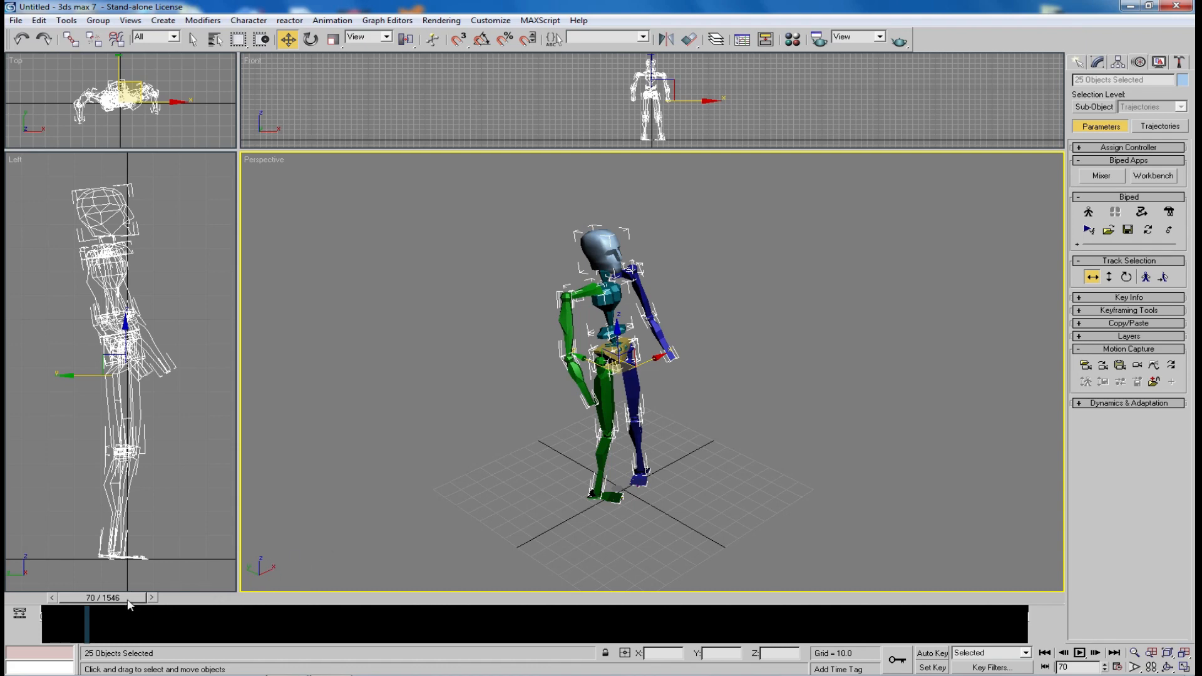
drag(111, 599, 173, 601)
key(w)
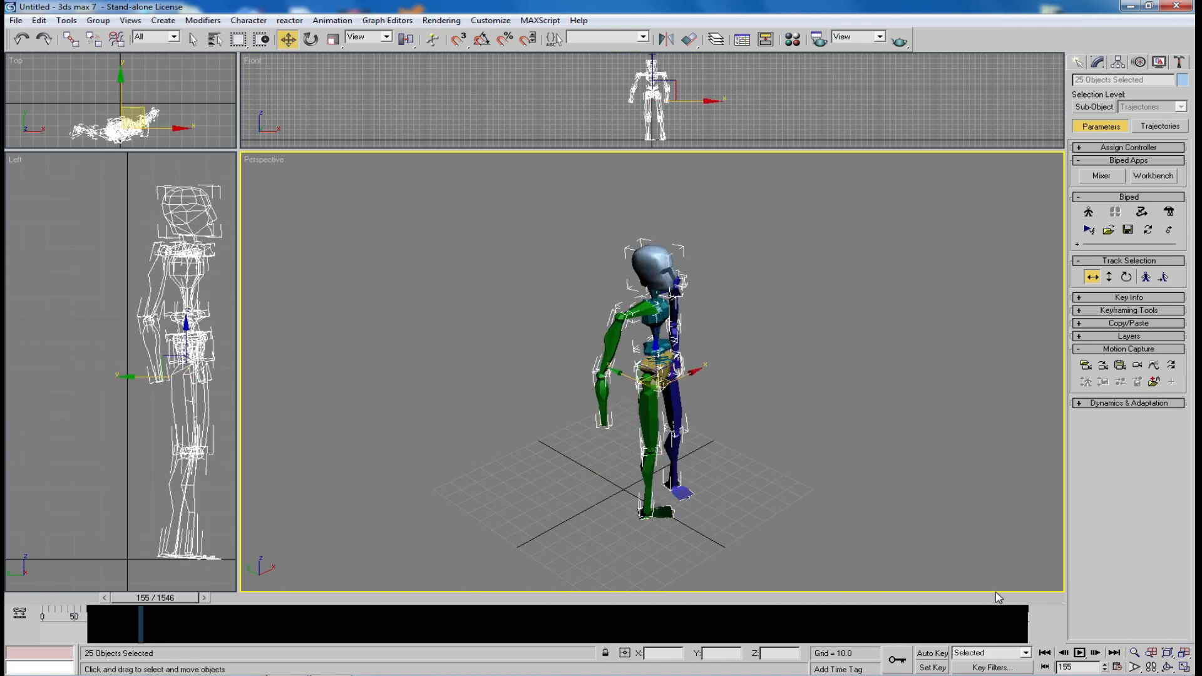
Locate frame 1440 as the end of the wanted motion and delete all biped keys after it
drag(998, 597, 959, 599)
key(w)
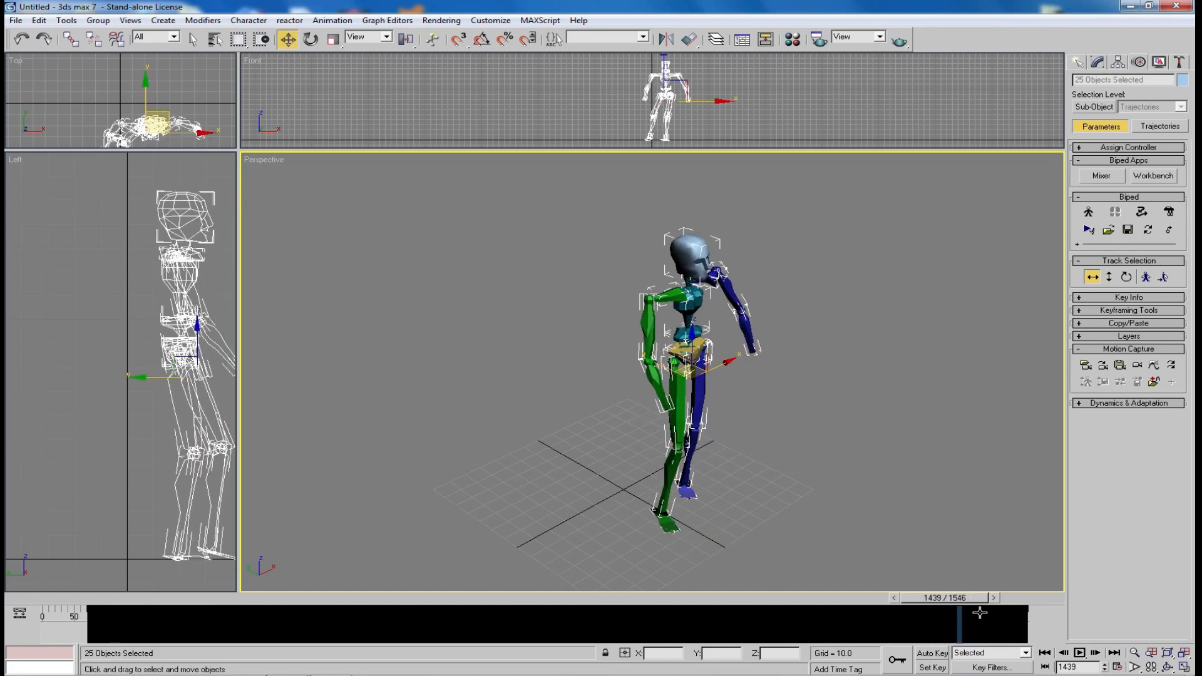
click(995, 598)
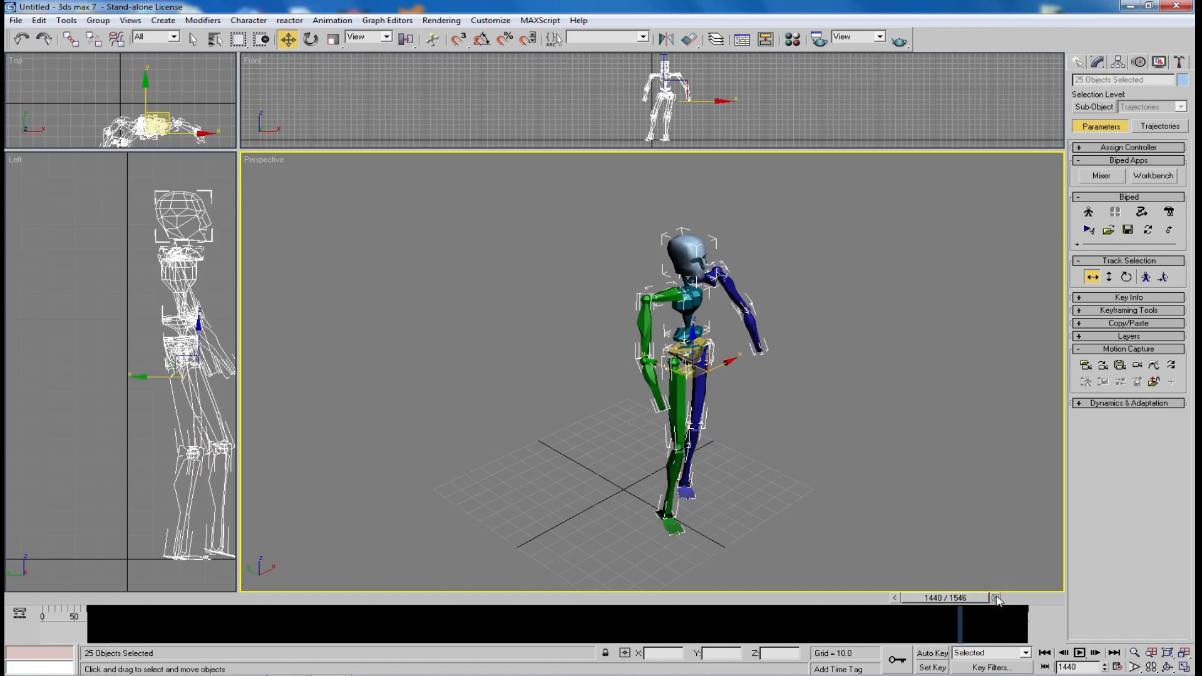
right_click(1034, 621)
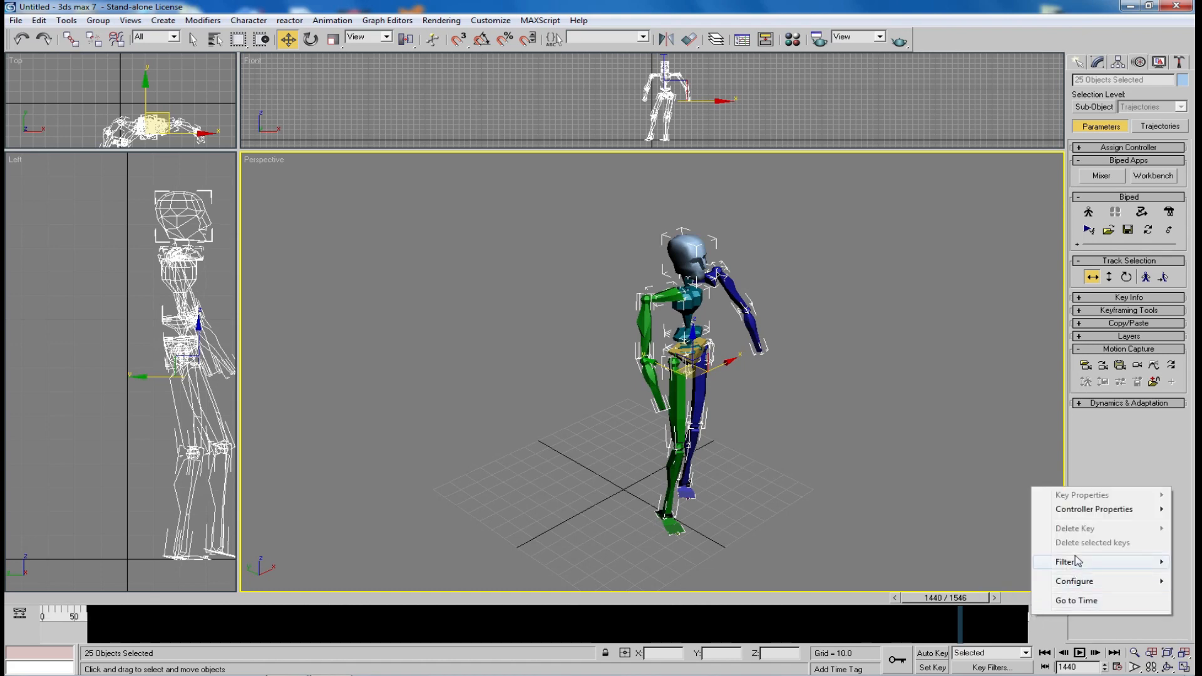
mouse_move(1076, 567)
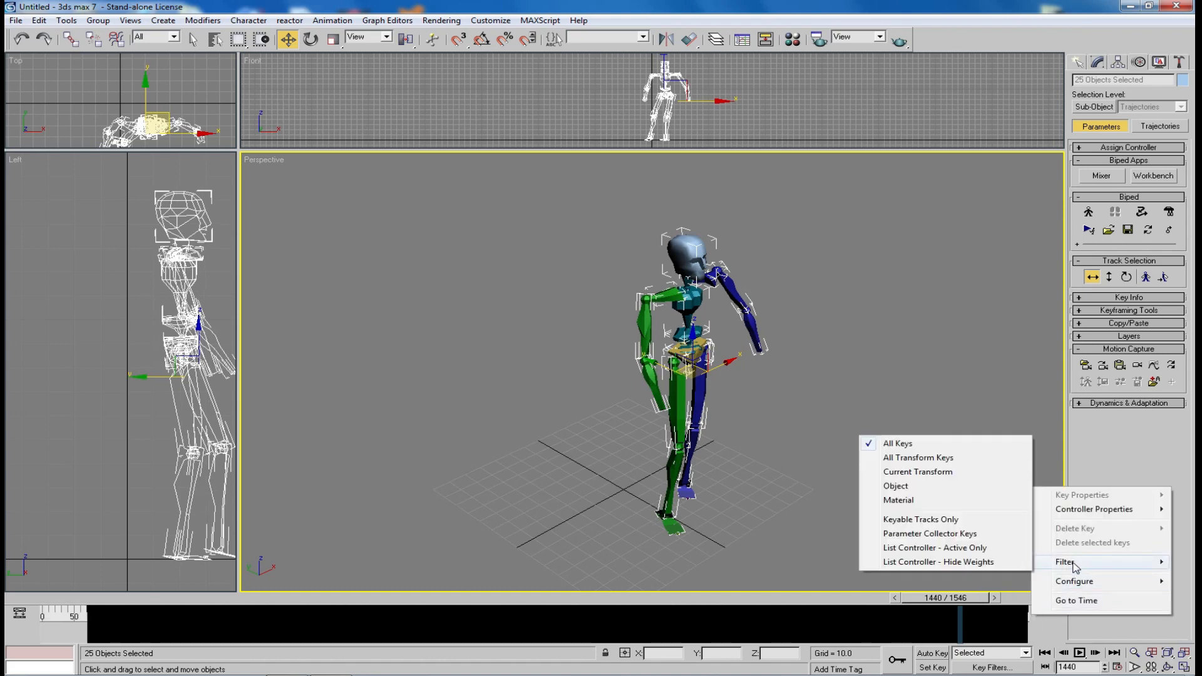
click(1040, 625)
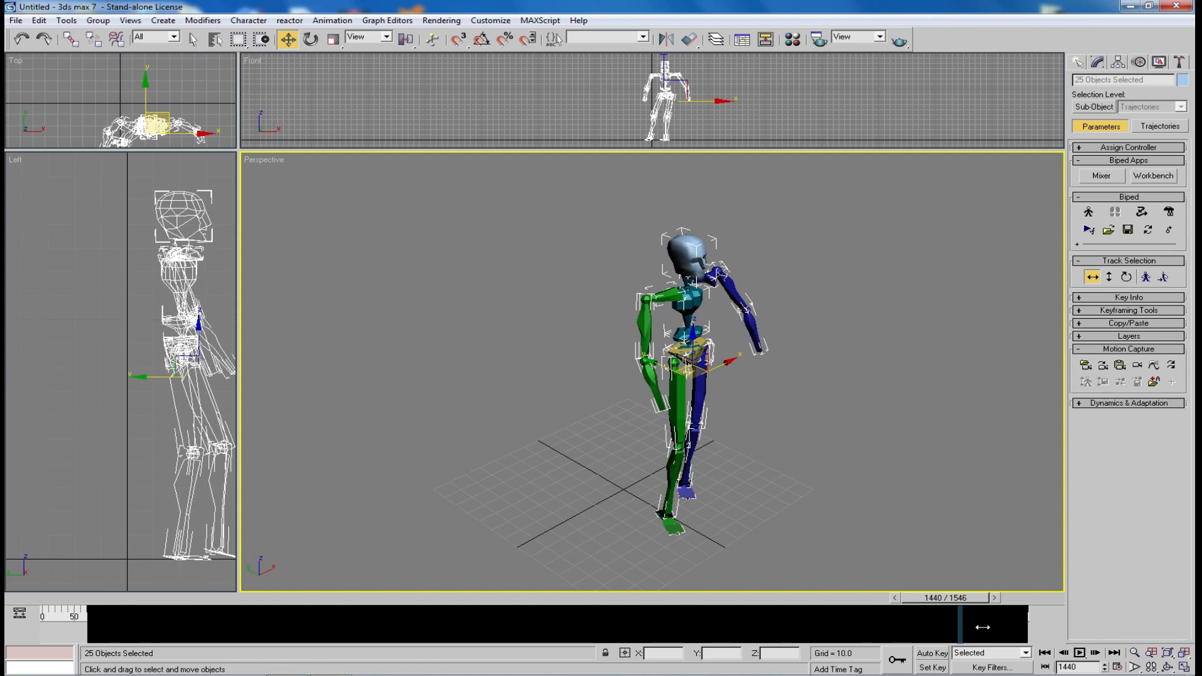
drag(1009, 620, 965, 609)
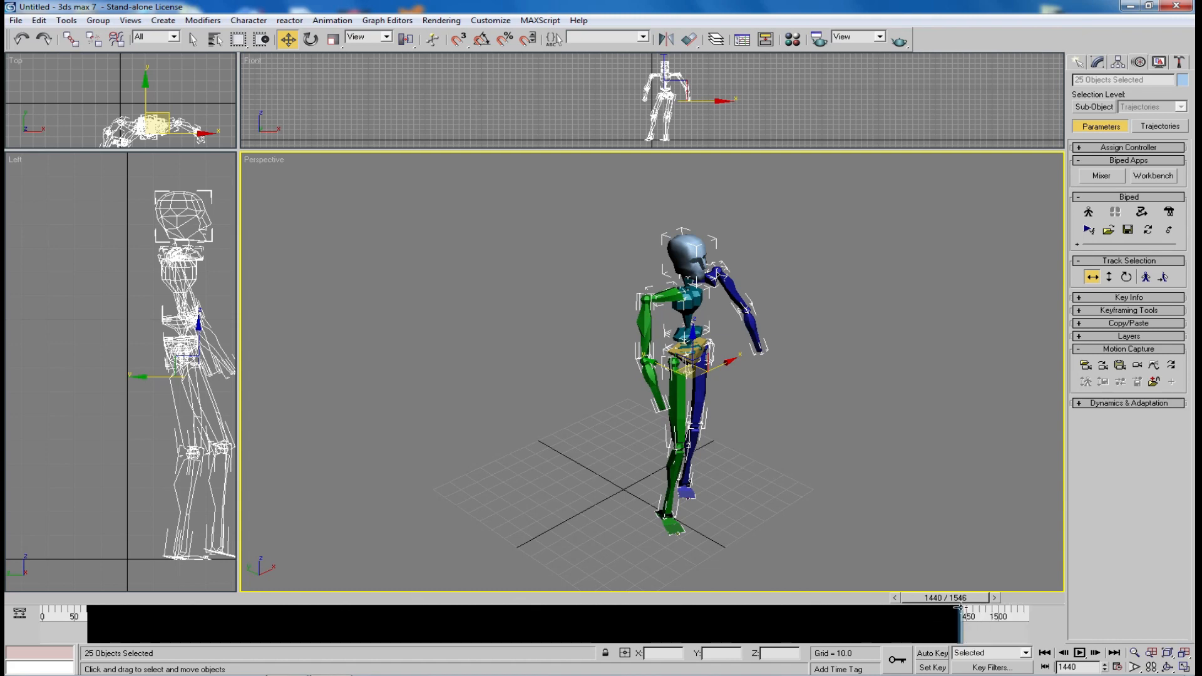
Shift all remaining biped keys to the start of the timeline and play the animation briefly from the first frame
drag(991, 614, 648, 609)
drag(105, 618, 68, 618)
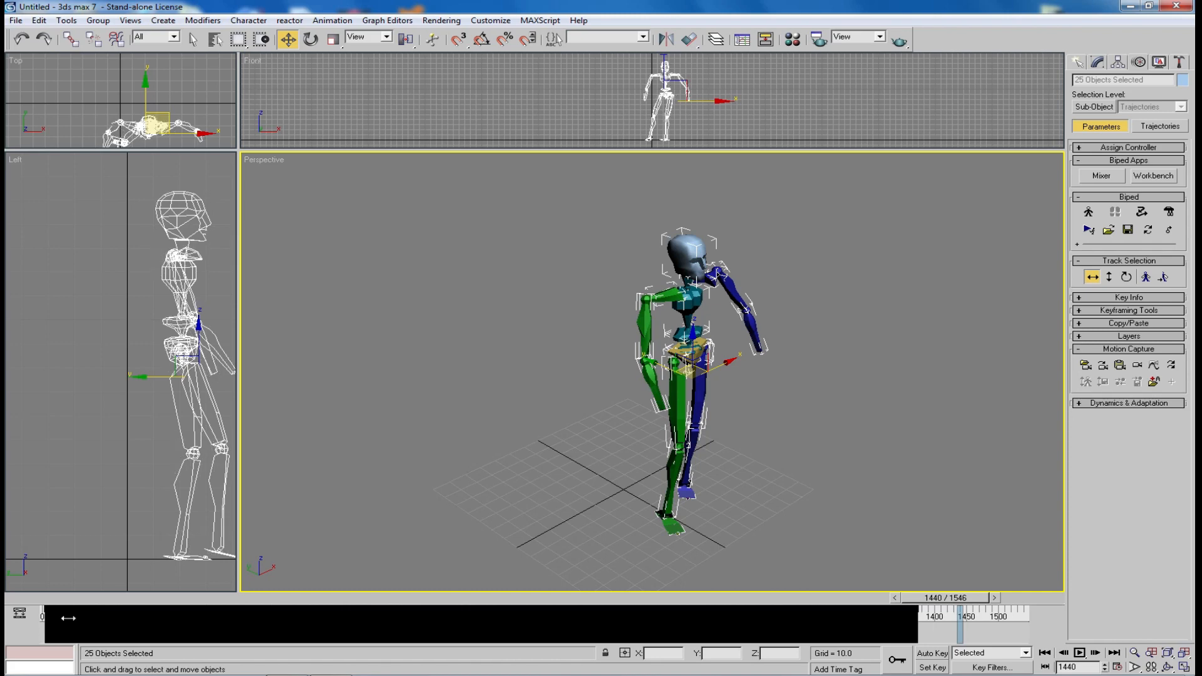
click(1046, 653)
click(1081, 653)
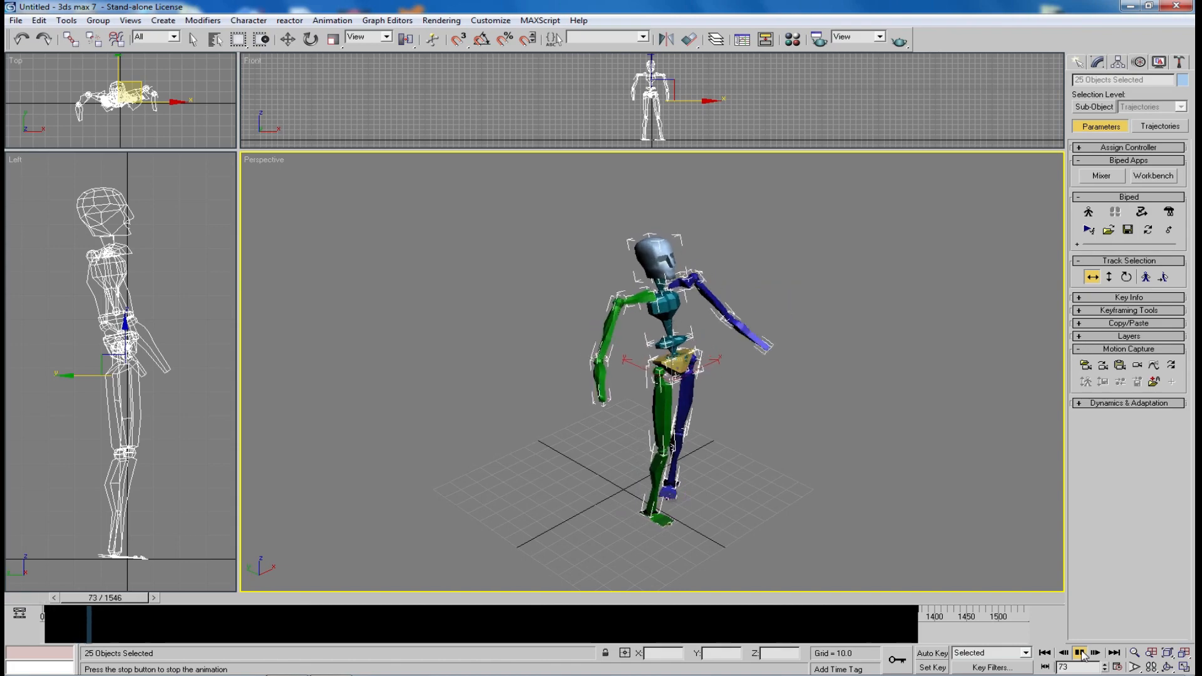
click(1081, 653)
Scrub to the end of the shifted keys and step frame by frame to frame 1374 to find where the motion ends
drag(134, 600, 927, 606)
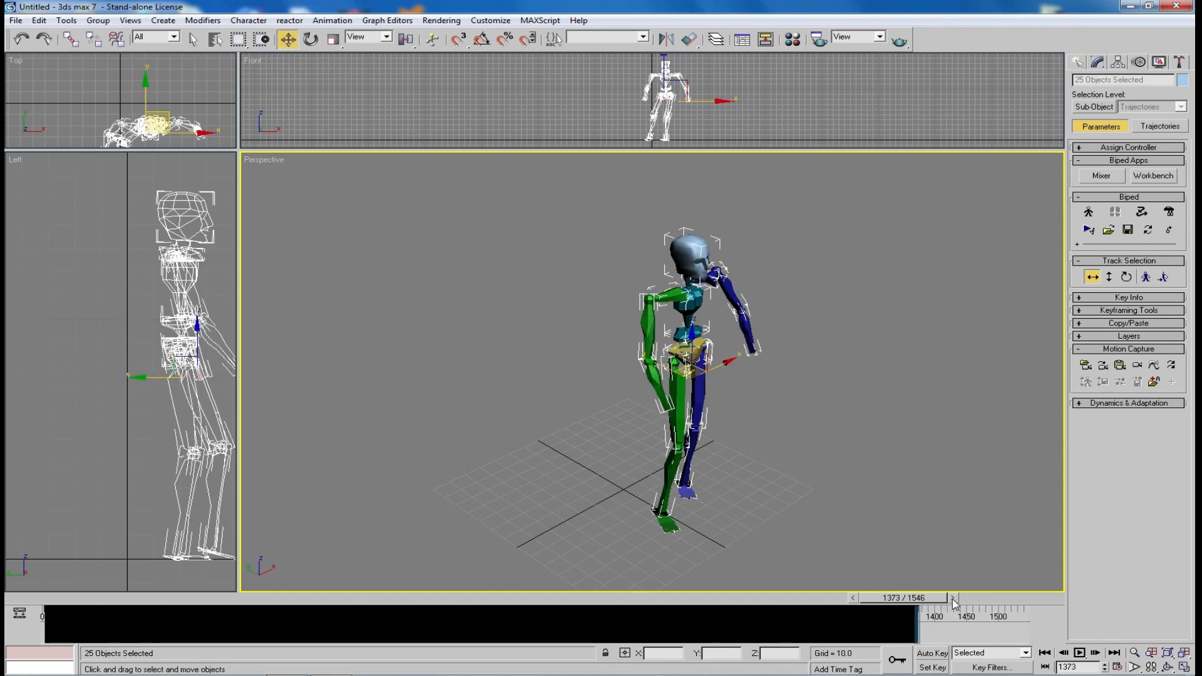
click(953, 598)
click(953, 598)
click(855, 598)
click(855, 598)
click(855, 598)
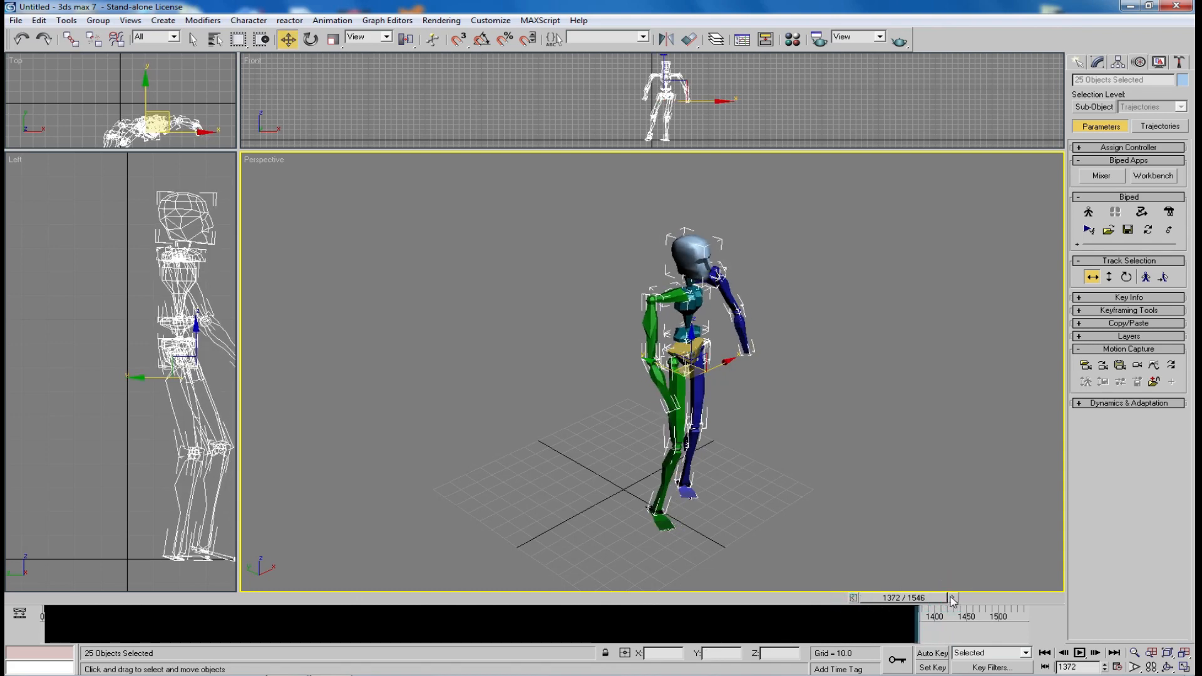
click(953, 599)
click(952, 600)
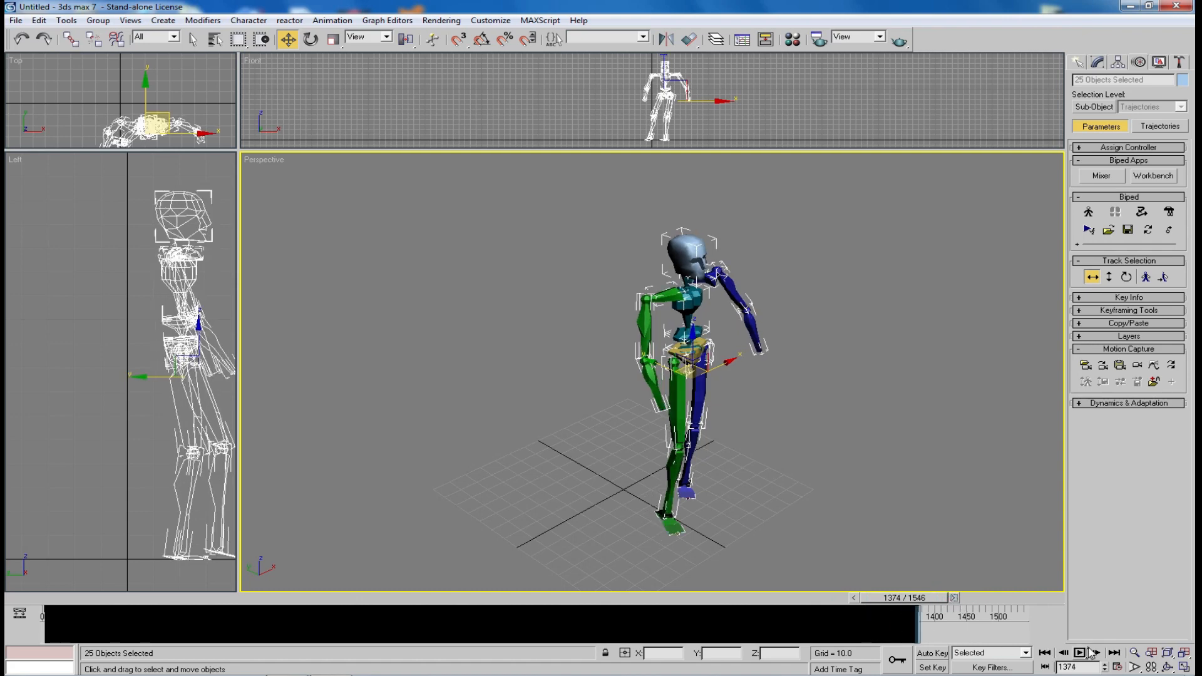
Set the animation's frame count to 1374 in the time configuration
click(1118, 667)
drag(643, 378, 598, 382)
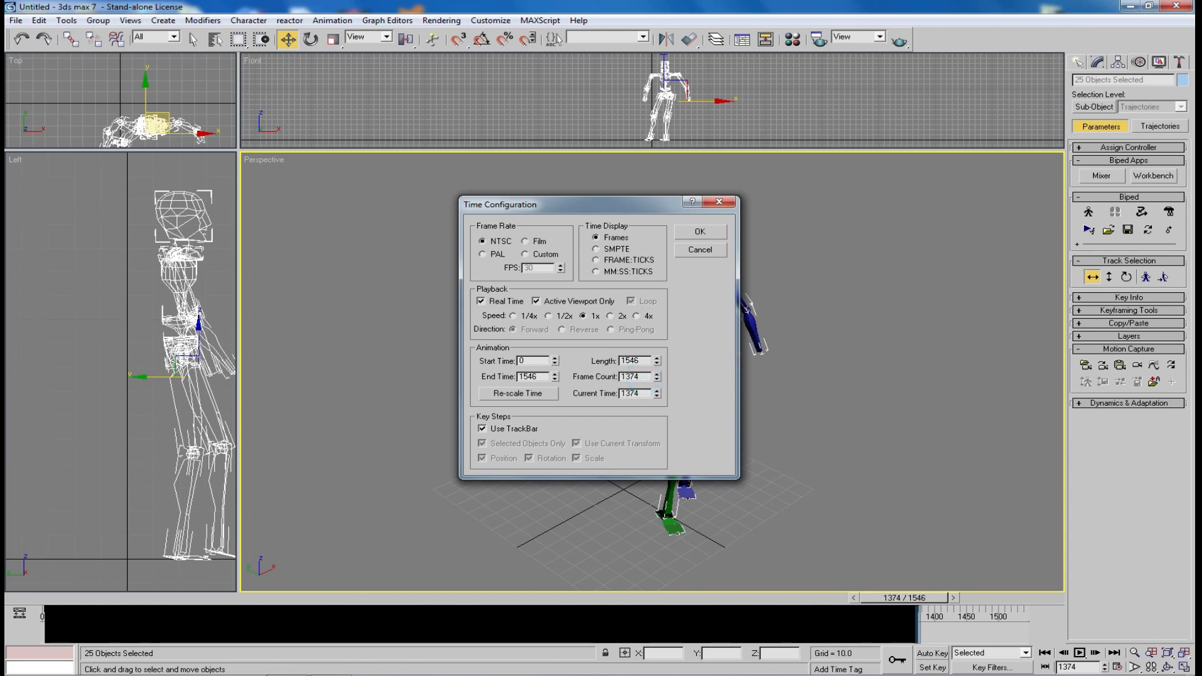
key(Return)
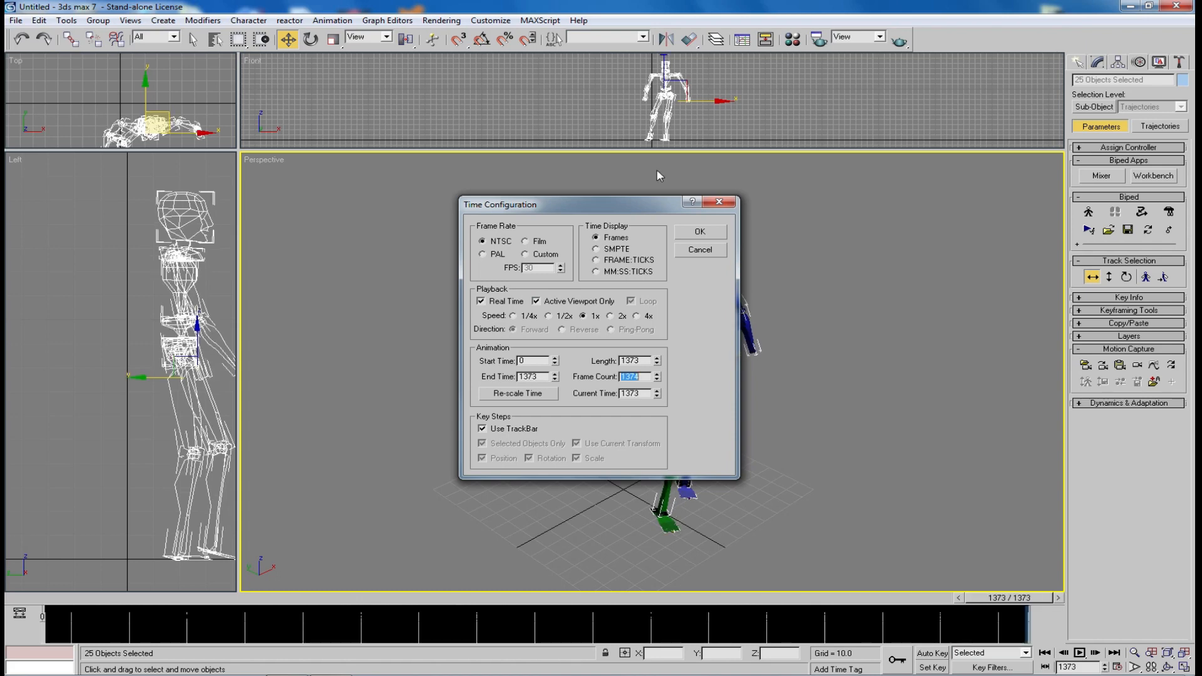
click(700, 231)
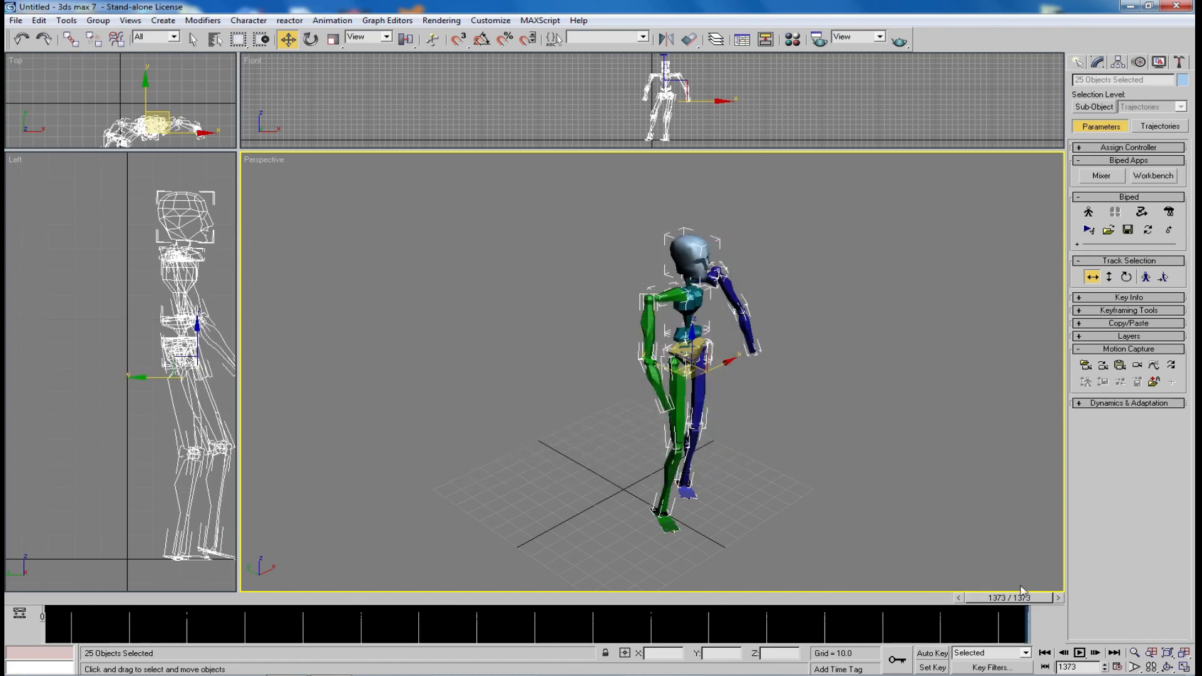
Play the shortened animation from the first frame, stop it, and return to frame 0
click(1044, 653)
click(1080, 653)
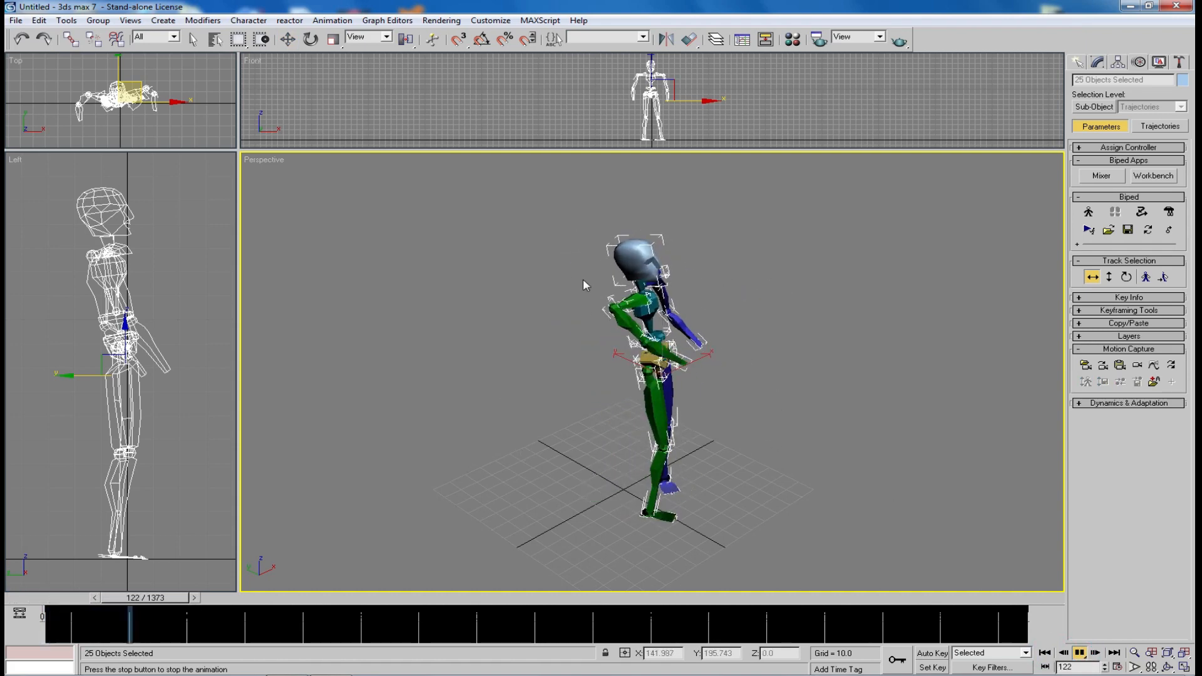
click(1080, 653)
key(w)
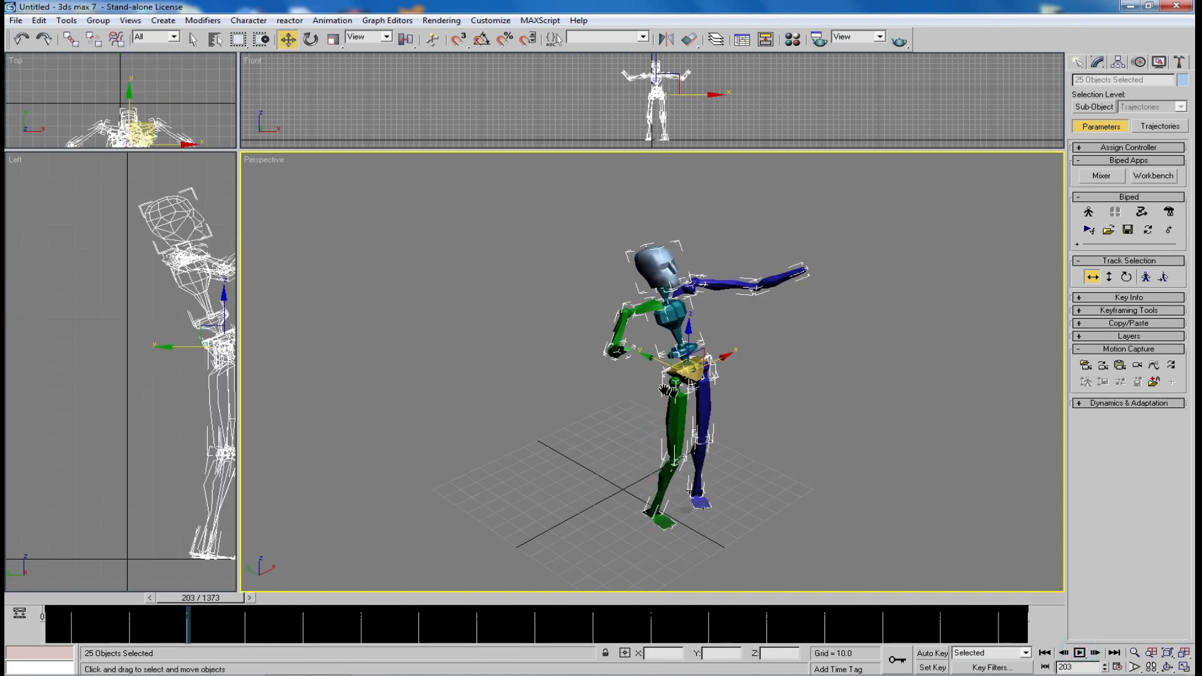
click(1045, 653)
middle_drag(470, 236, 510, 273)
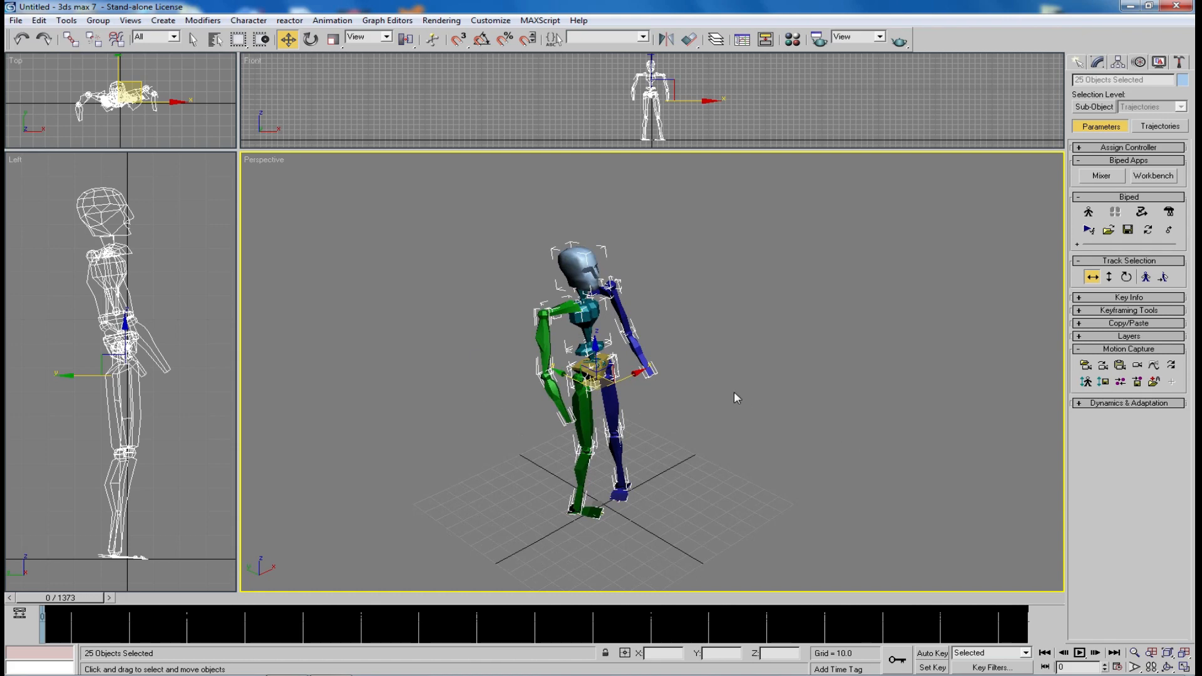
Enter the biped's Figure mode and set its structure to 2 spine links and 0 fingers, keeping 1 toe
click(1089, 213)
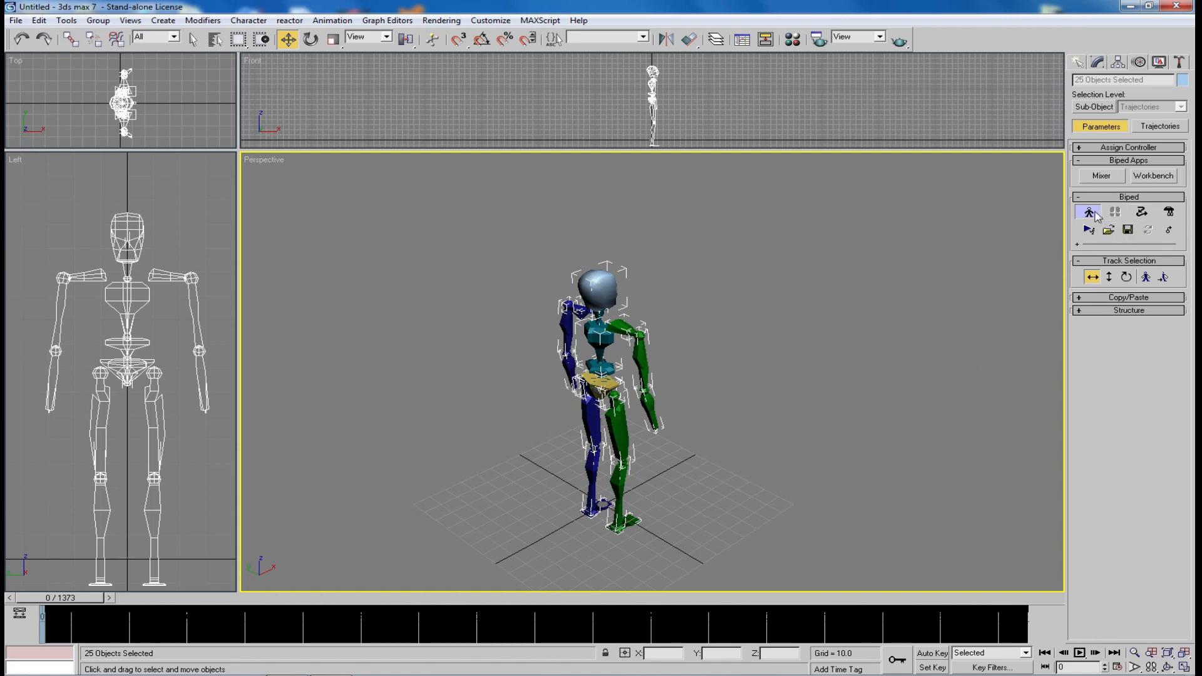
click(1127, 311)
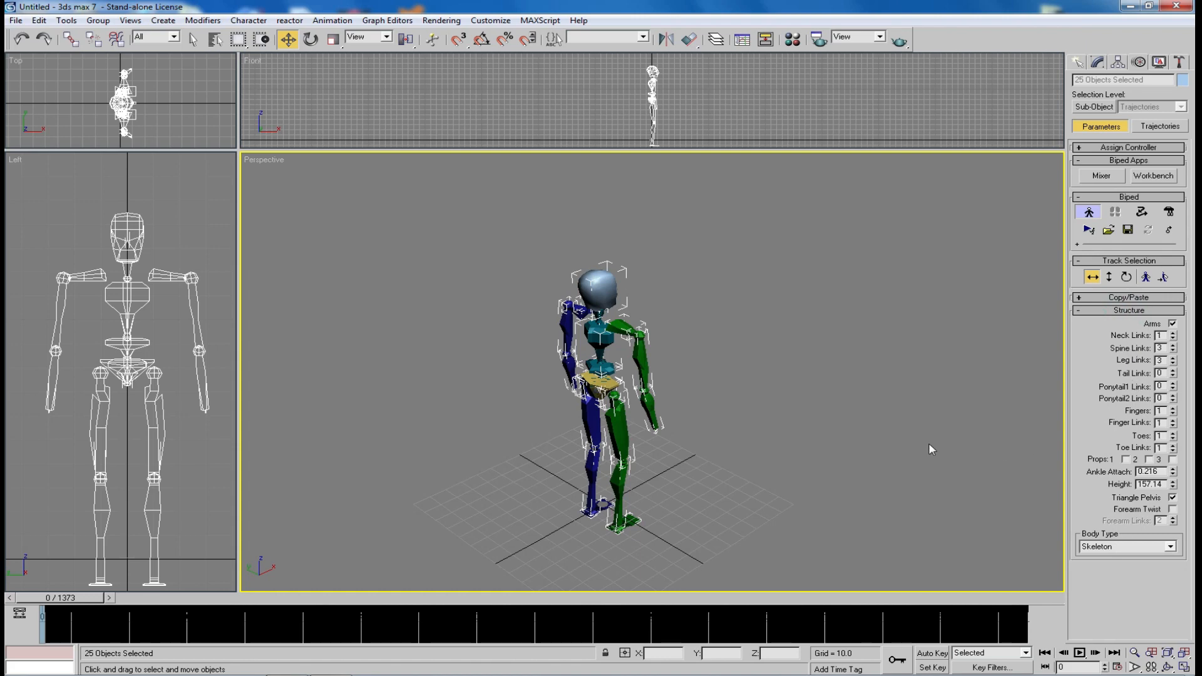
middle_drag(761, 354, 727, 326)
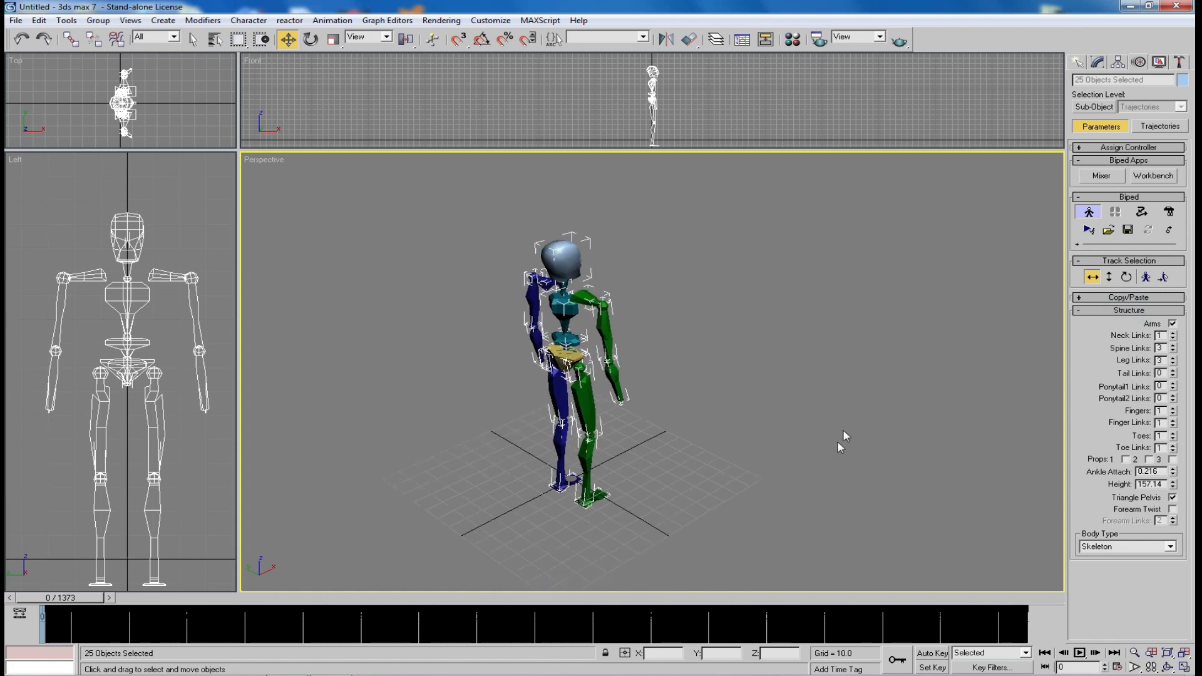
click(1173, 351)
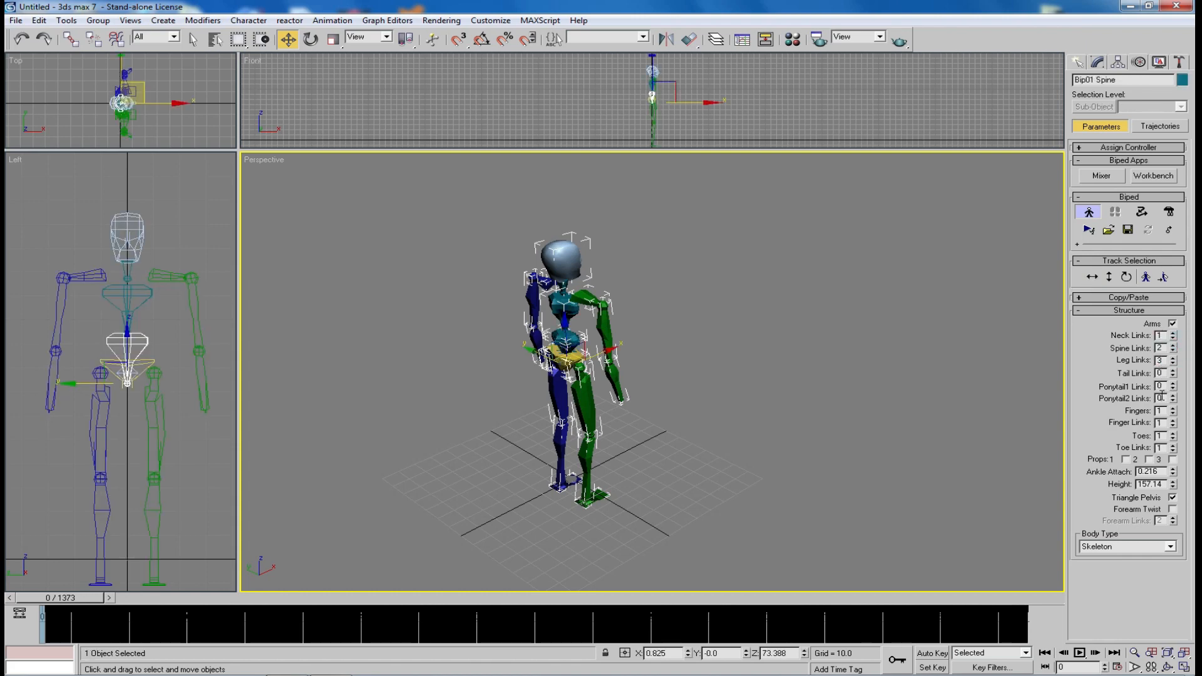
click(1174, 414)
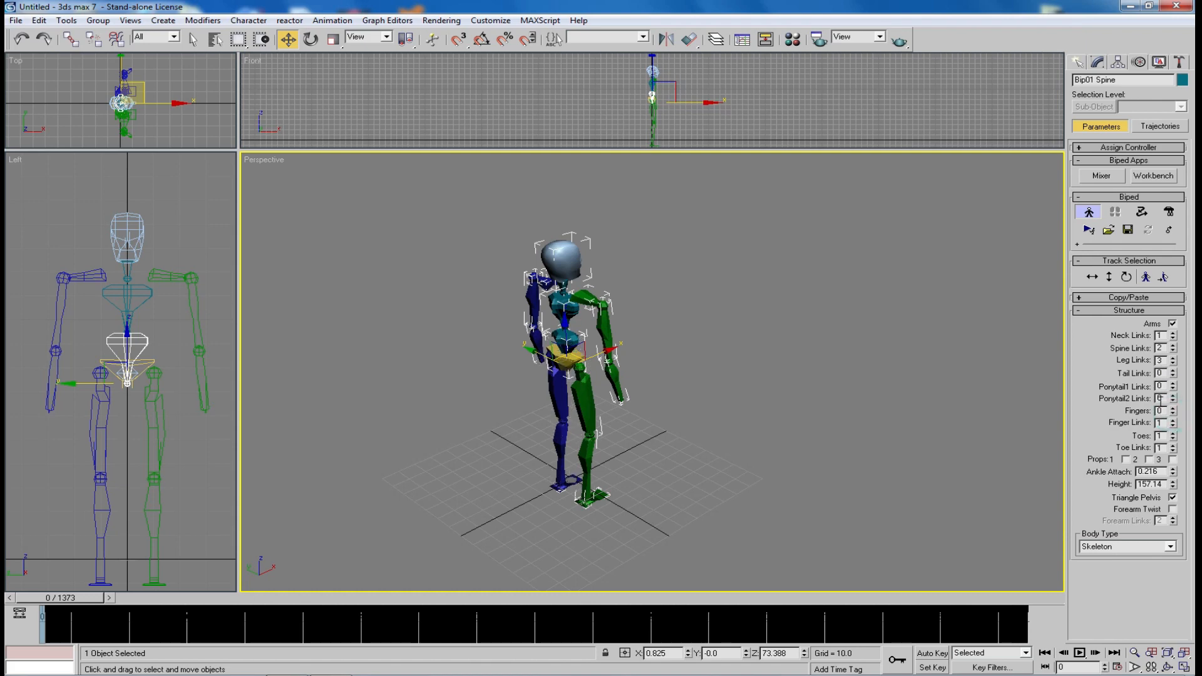
click(1173, 439)
click(1174, 425)
click(1173, 438)
Select the toe objects on both of the biped's feet and try to unlink them
alt+middle_drag(637, 464, 528, 472)
scroll(564, 479, up, 10)
middle_drag(715, 508, 617, 268)
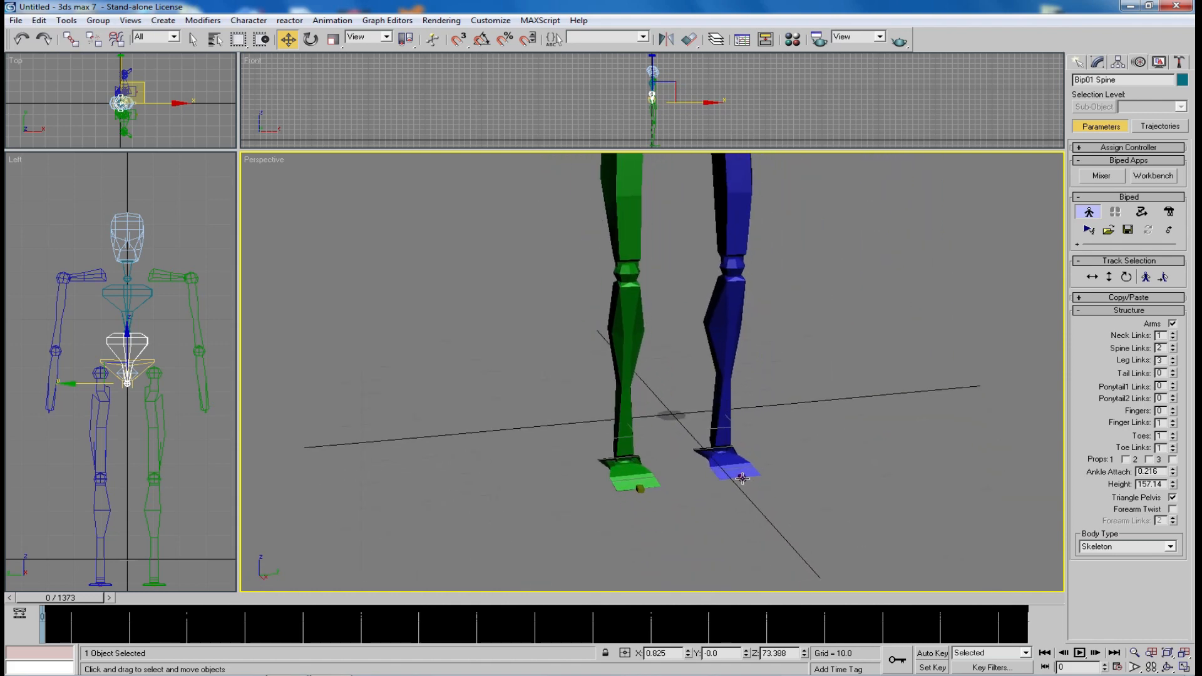
click(742, 479)
click(758, 480)
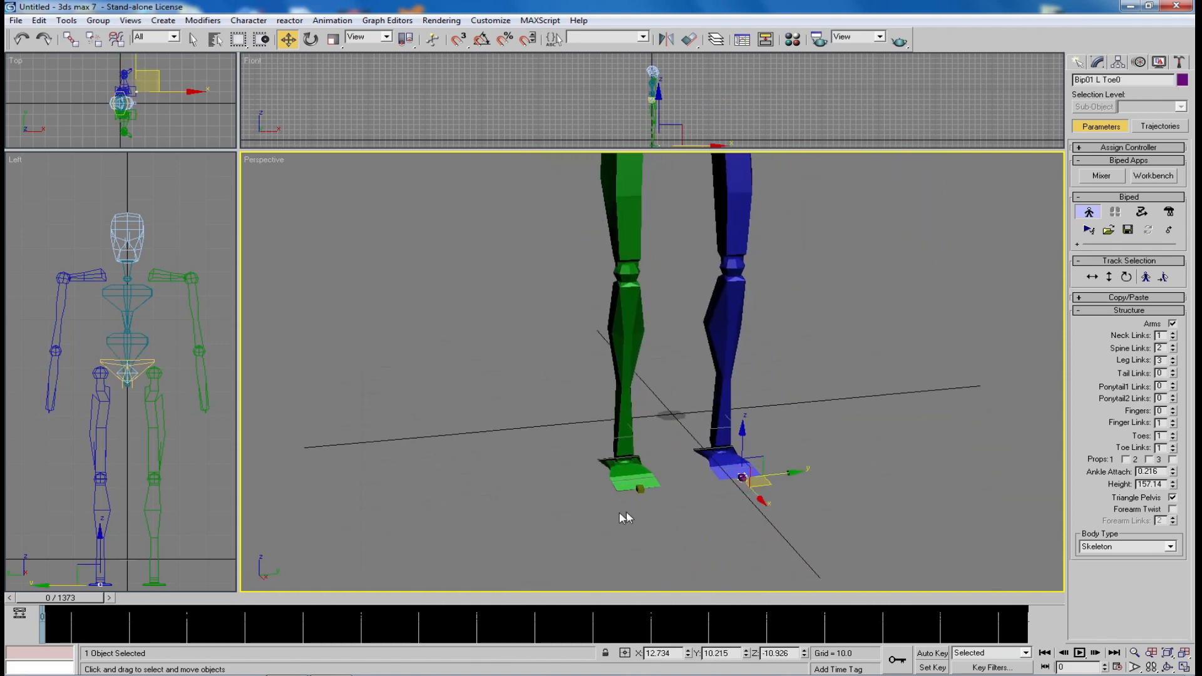
ctrl+click(644, 493)
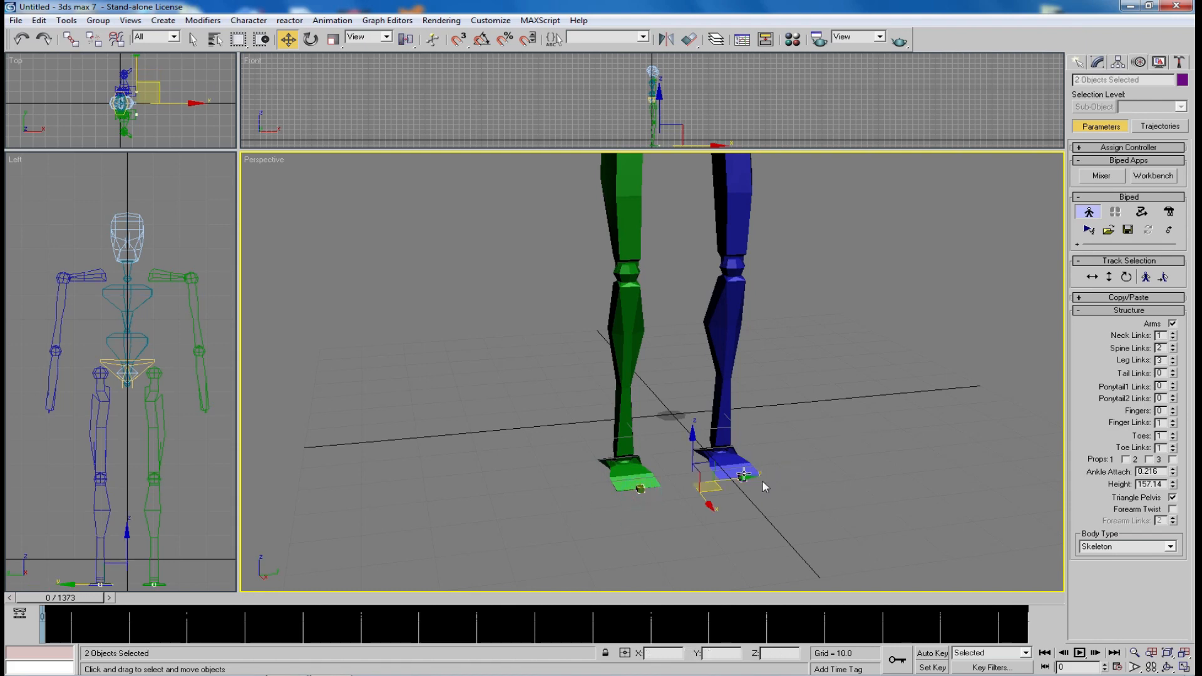
click(94, 41)
scroll(769, 501, up, 2)
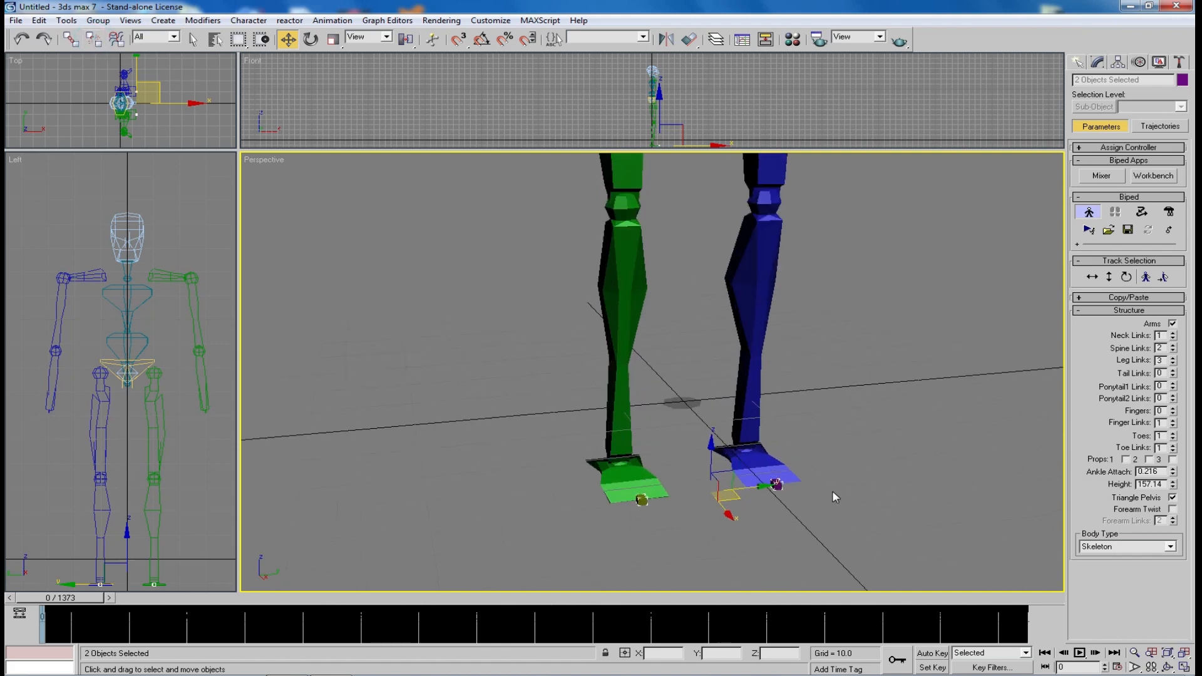
Convert the biped's left toe object to an editable mesh
click(833, 490)
click(778, 488)
right_click(785, 391)
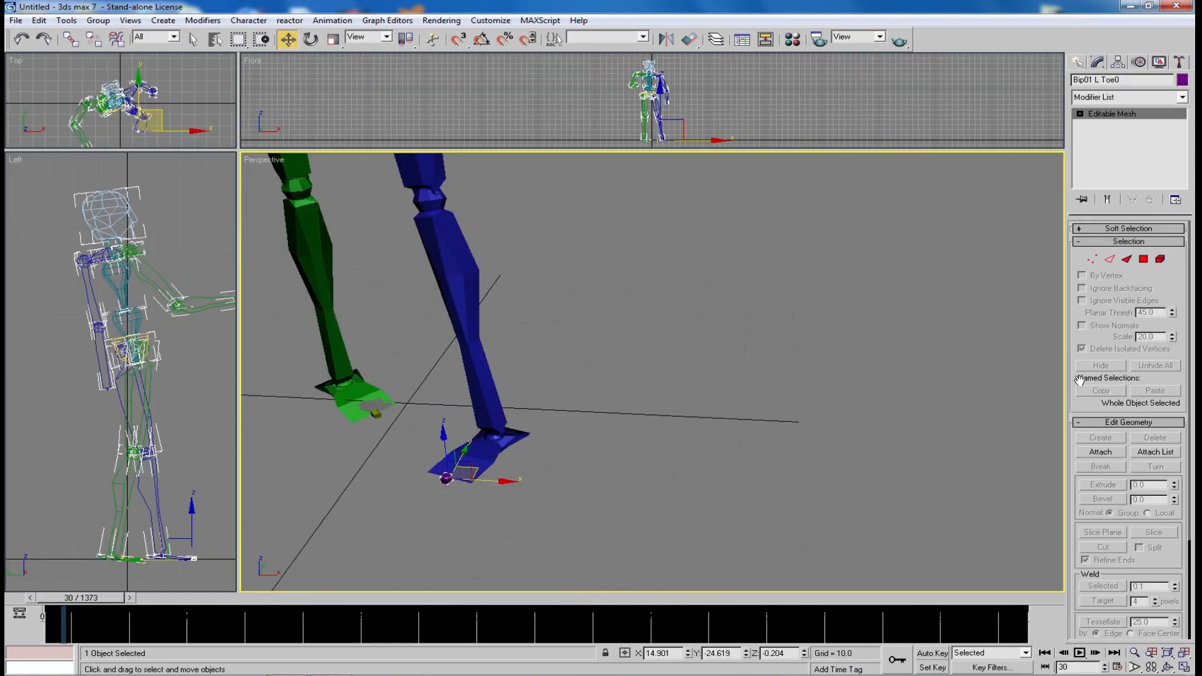
Delete all polygons of the left and right toe meshes so both toe objects are empty
click(1145, 260)
drag(459, 465, 437, 492)
key(Delete)
click(375, 414)
drag(424, 395, 361, 430)
key(Delete)
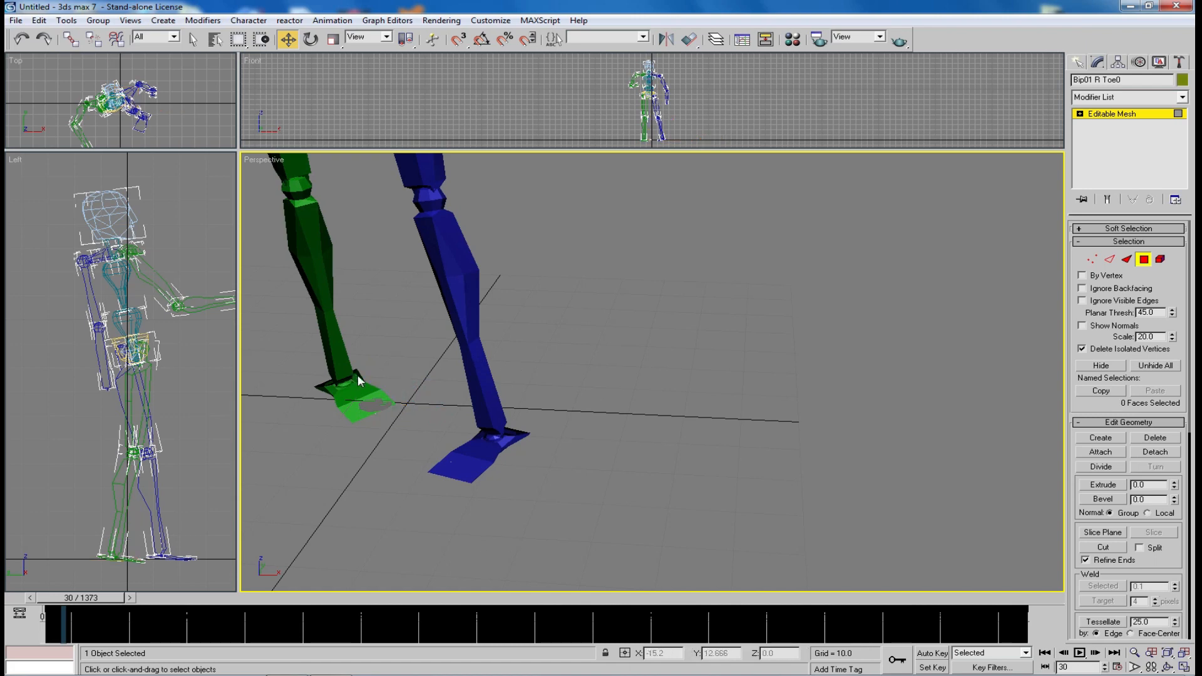
Exit polygon editing on the right toe mesh, clear the selection, and scrub from frame 0 to frame 29 to check the motion
drag(107, 601, 81, 592)
scroll(704, 345, down, 5)
scroll(675, 343, down, 3)
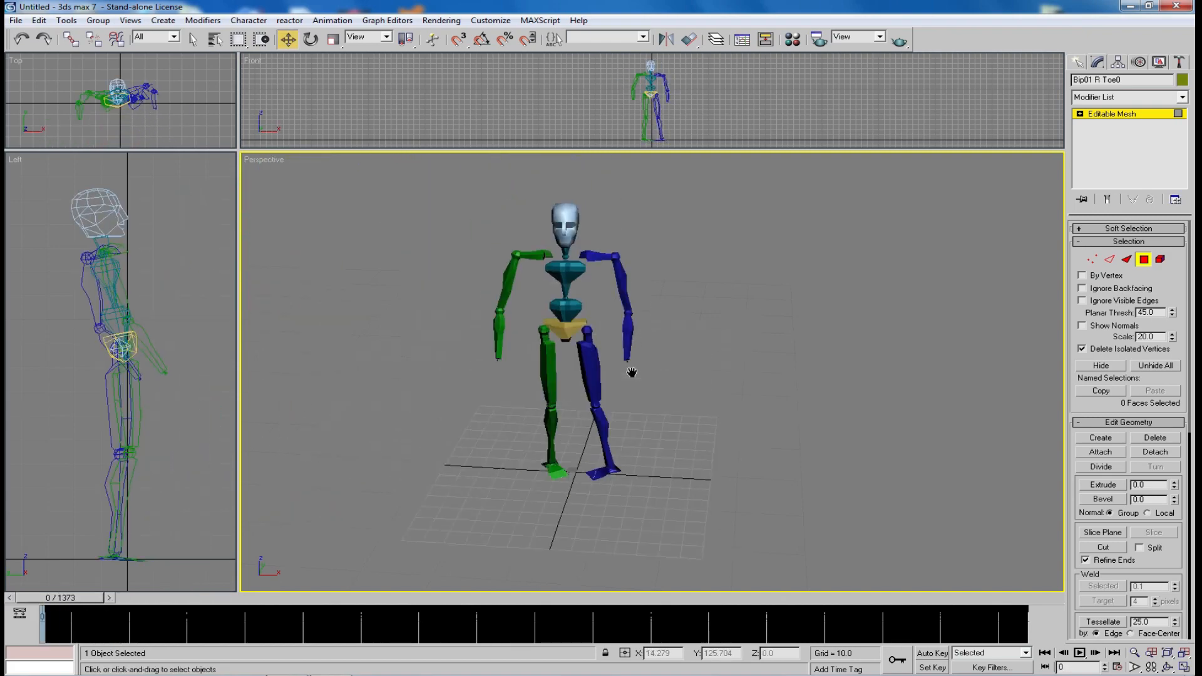
click(1141, 112)
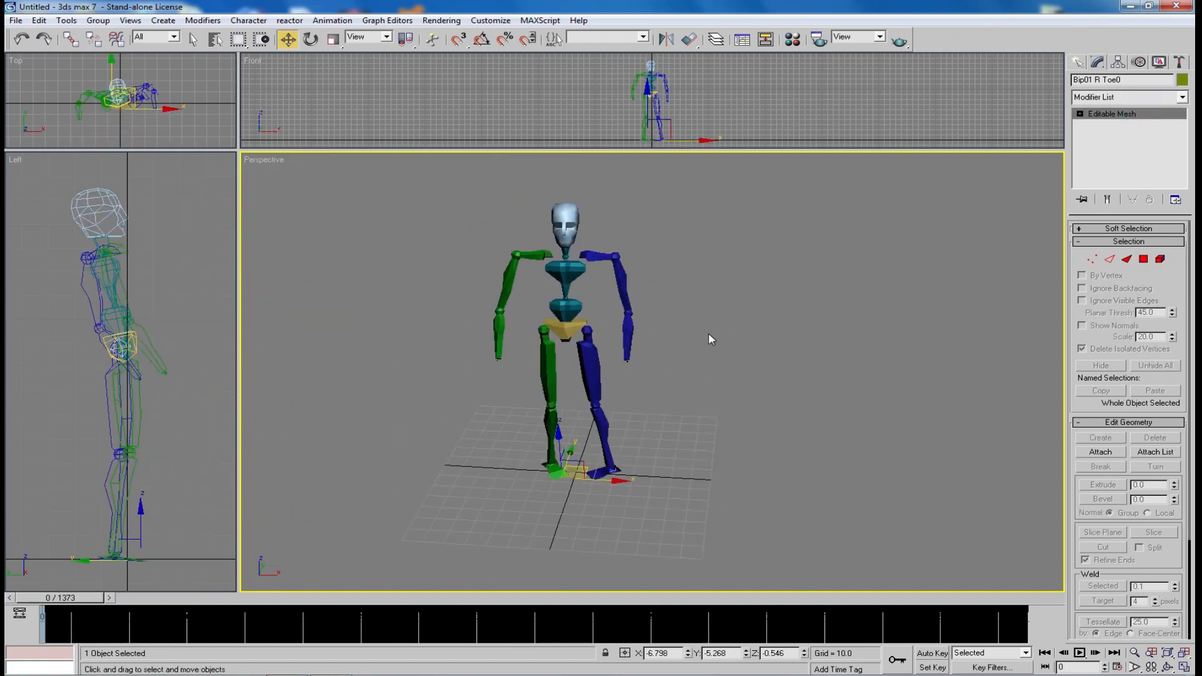
scroll(703, 343, up, 3)
scroll(706, 339, down, 5)
click(811, 367)
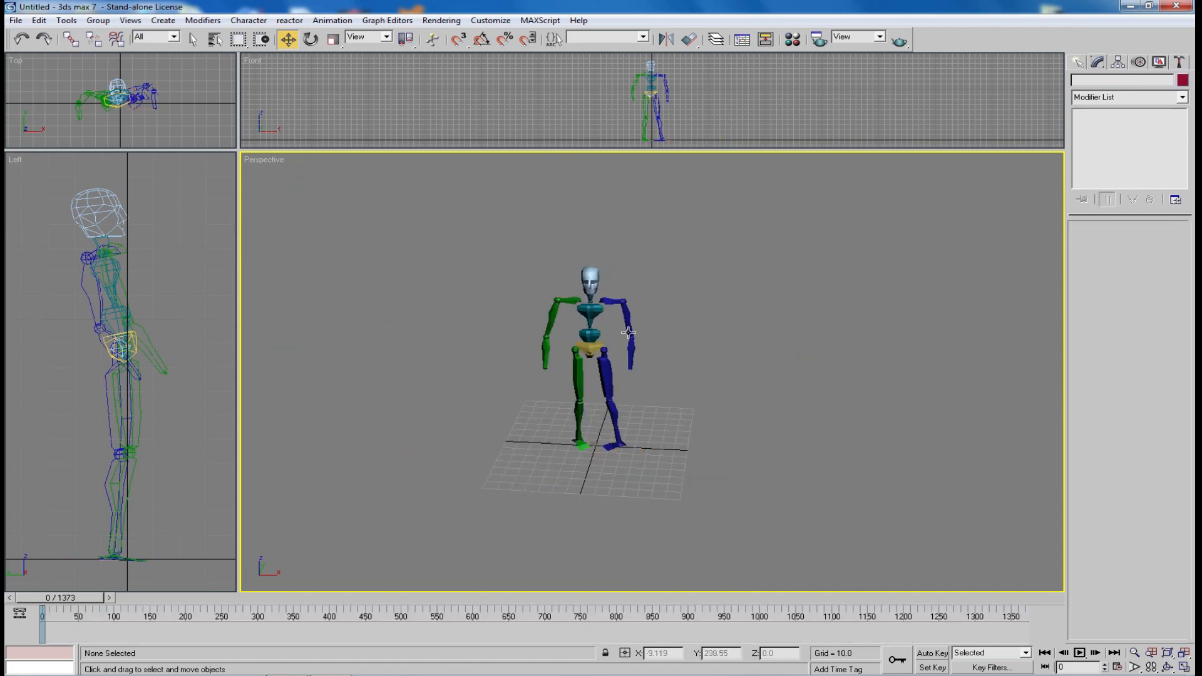
mouse_move(88, 600)
mouse_down()
mouse_move(152, 603)
mouse_move(104, 601)
mouse_up()
key(w)
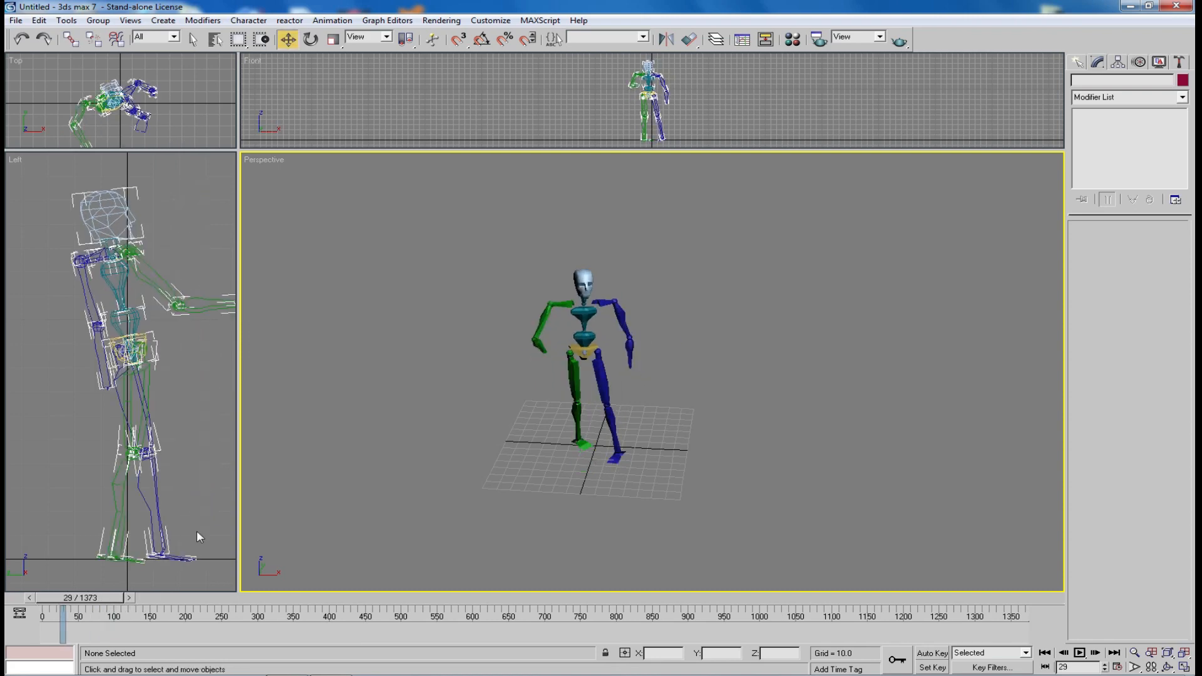
Select the whole biped, enter Figure mode, and set its height to 70
drag(713, 243, 461, 515)
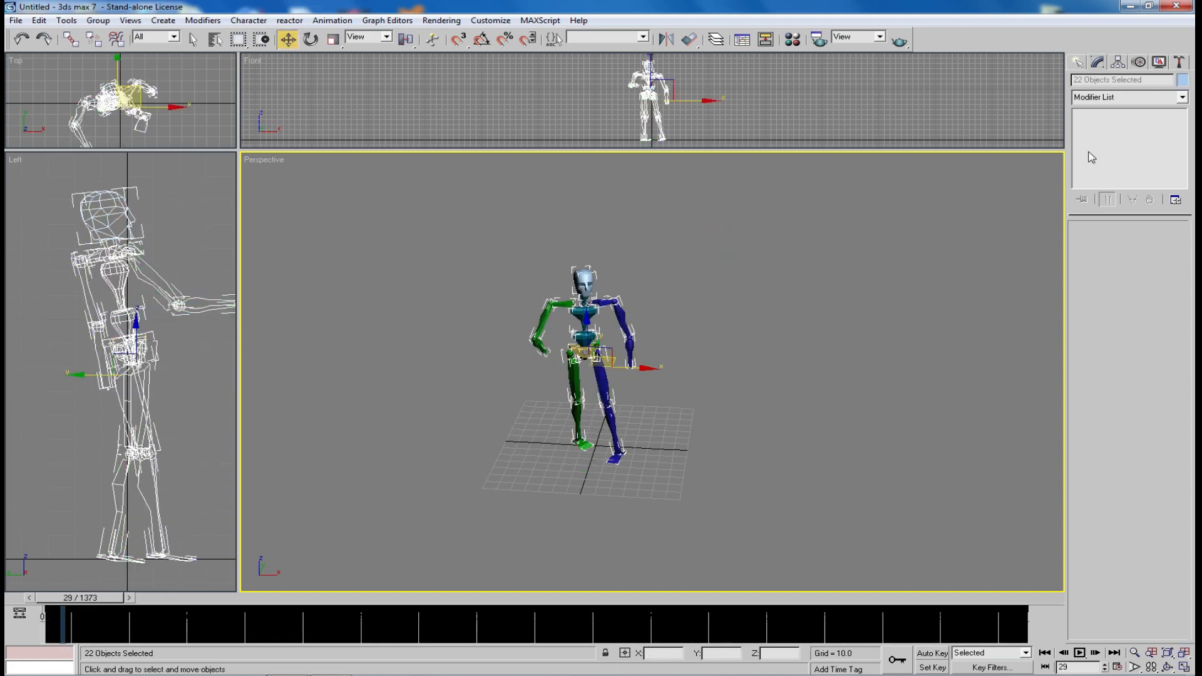
click(1139, 62)
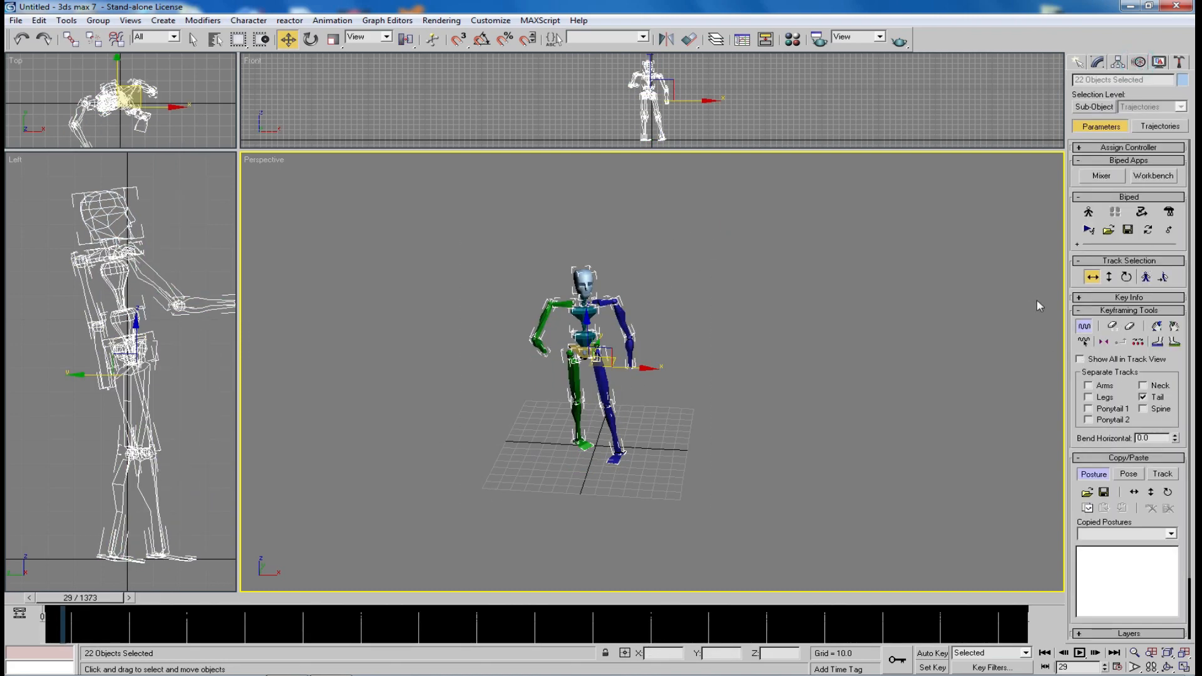
click(1090, 212)
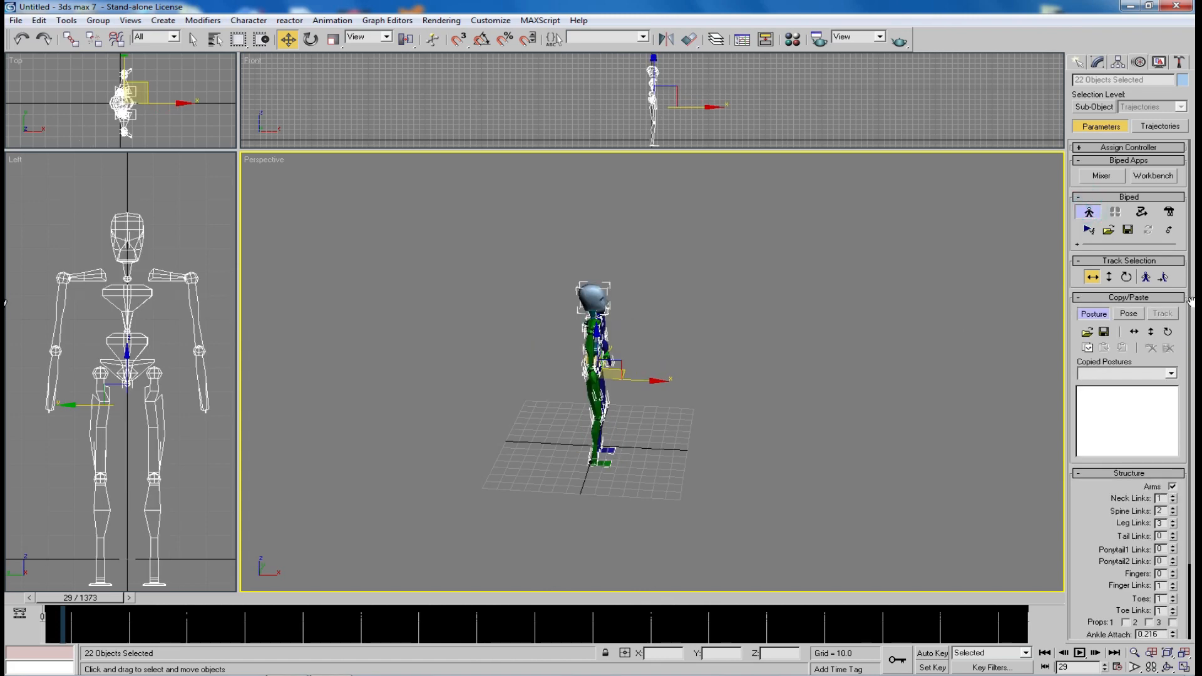
scroll(1192, 343, down, 1)
scroll(1191, 343, down, 2)
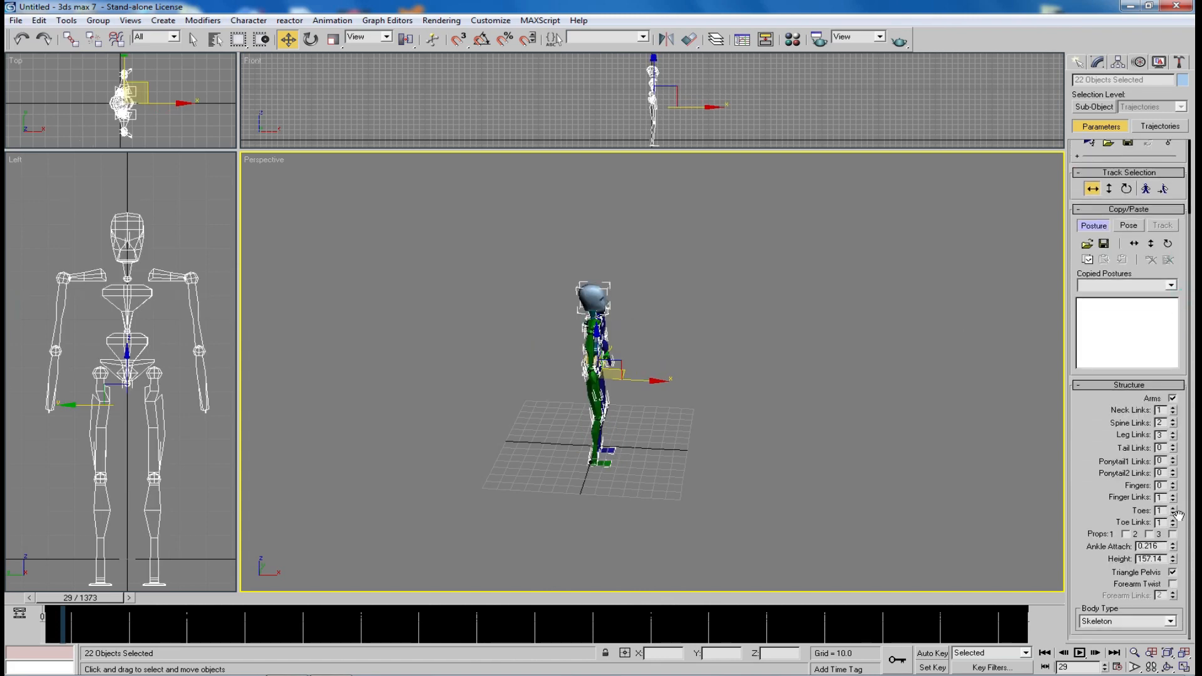
double_click(1164, 560)
text(70)
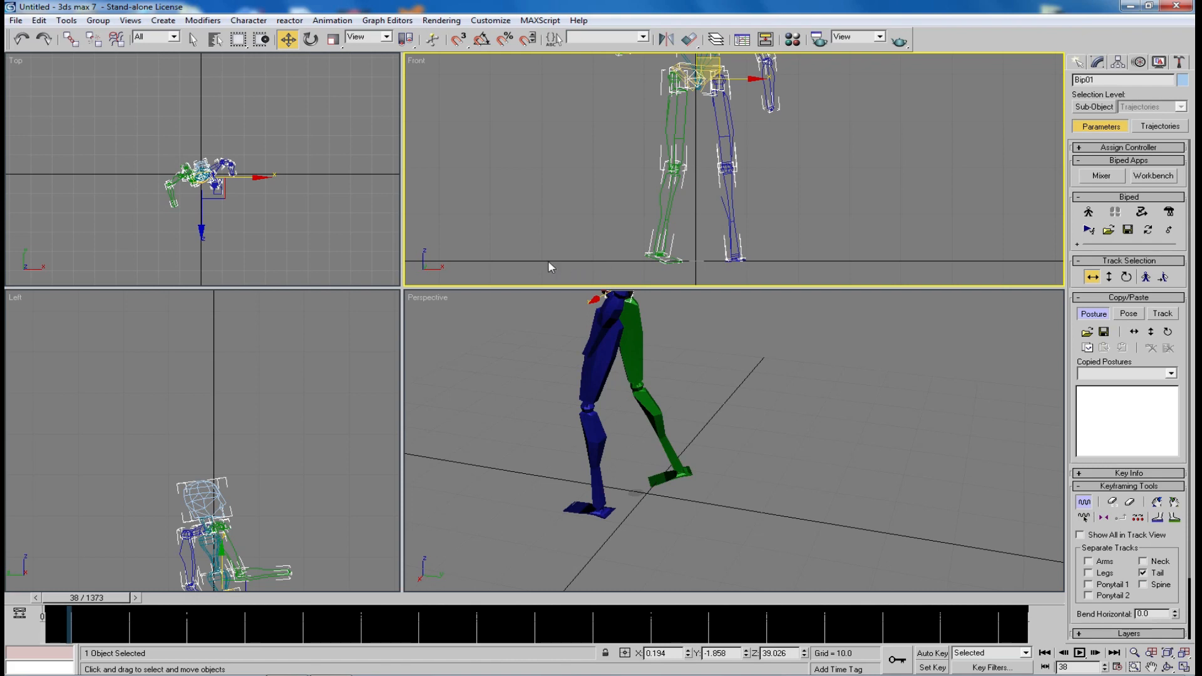
Go to frame 0, try to raise the biped's root slightly in the Front view, and scrub the timeline to check it
drag(112, 602, 59, 598)
key(w)
middle_drag(744, 175, 741, 182)
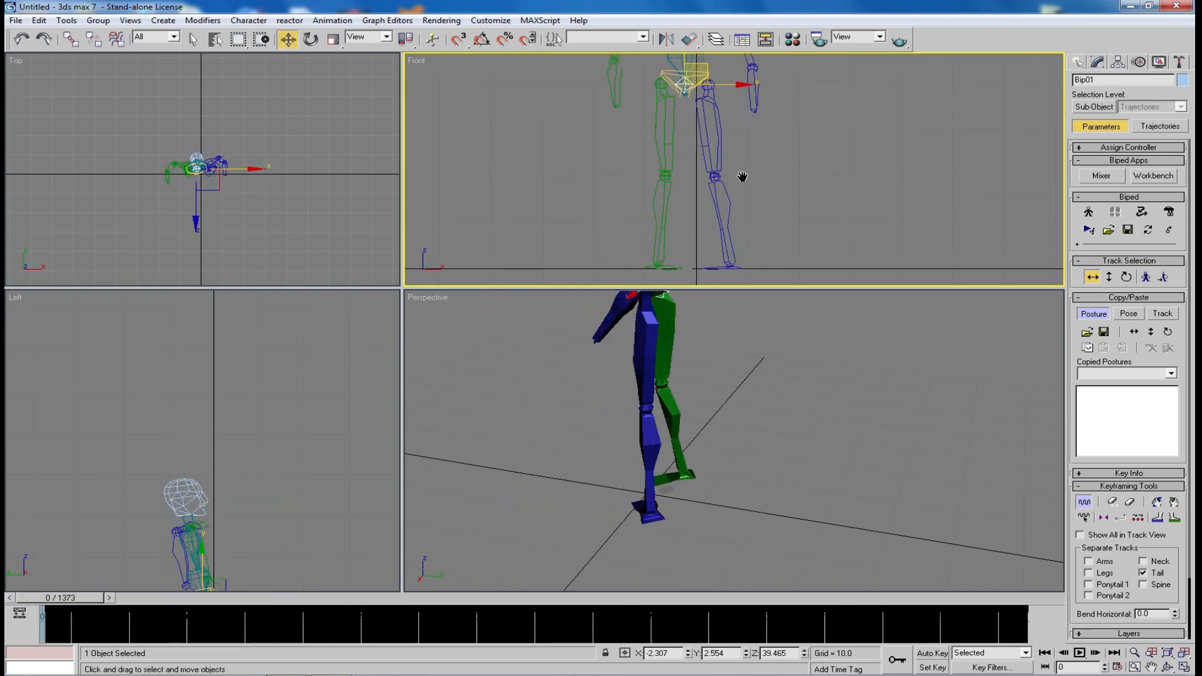
drag(687, 57, 687, 49)
mouse_move(93, 598)
mouse_down()
mouse_move(125, 598)
mouse_move(84, 598)
mouse_up()
key(w)
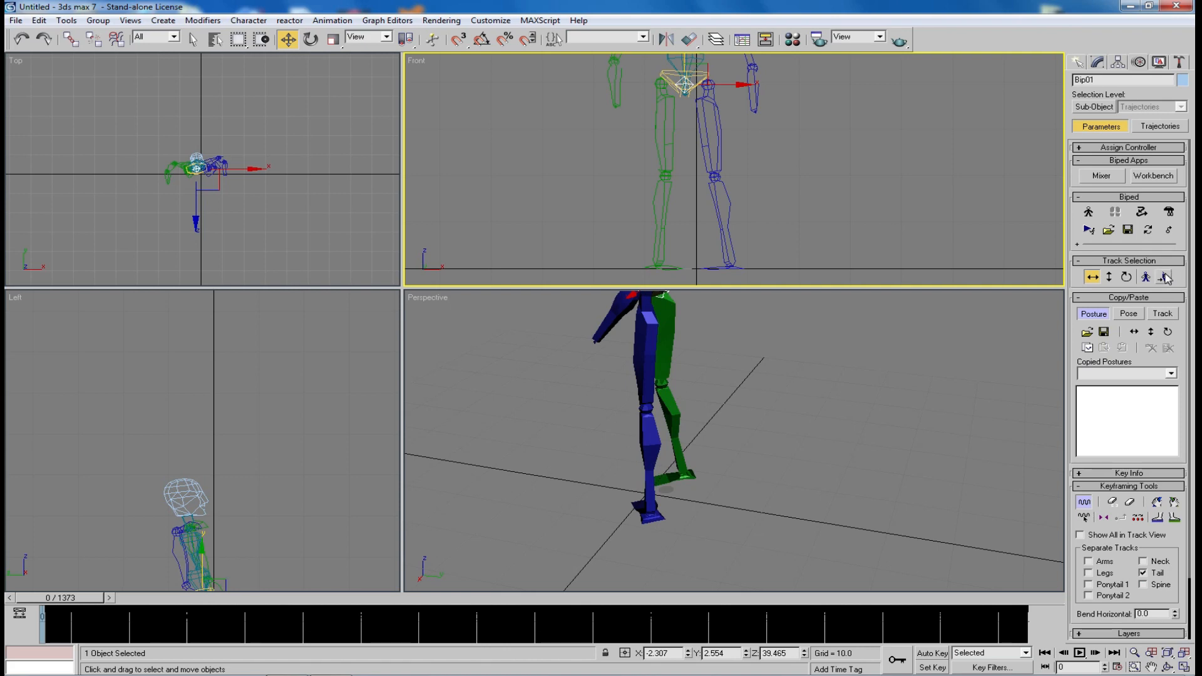
Turn on Move All mode, raise the entire biped motion to Z 41.303 in the Front view, and scrub to check it
click(1168, 229)
click(1180, 210)
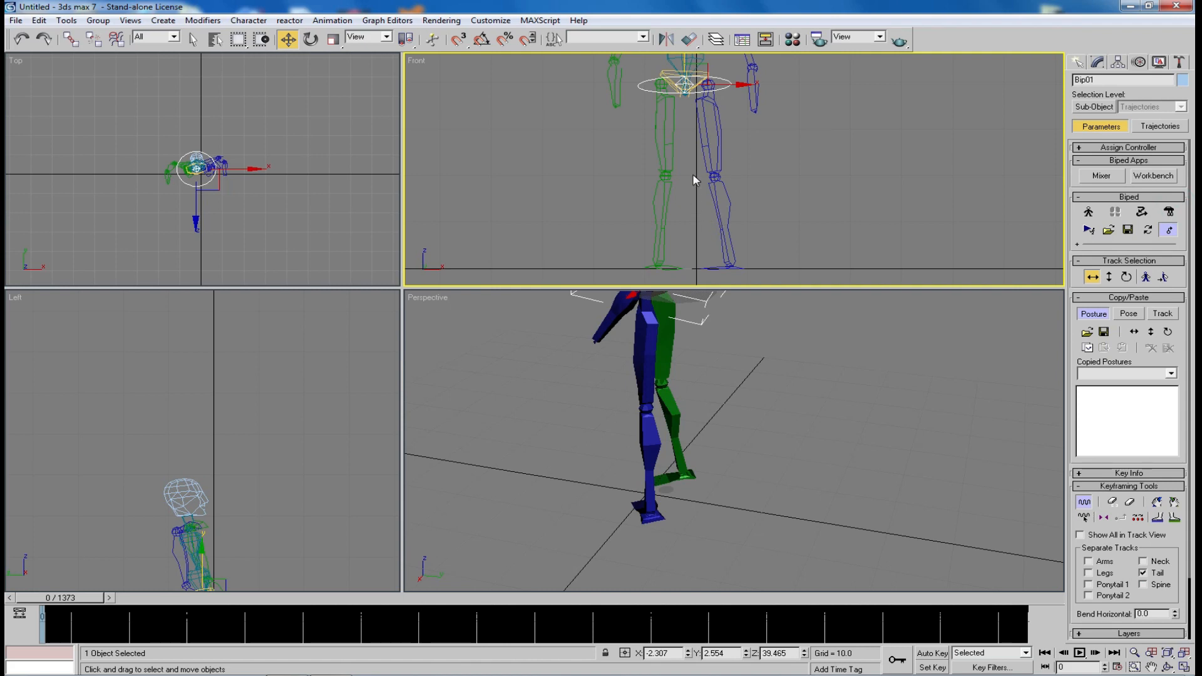
drag(684, 60, 685, 52)
drag(87, 606, 62, 602)
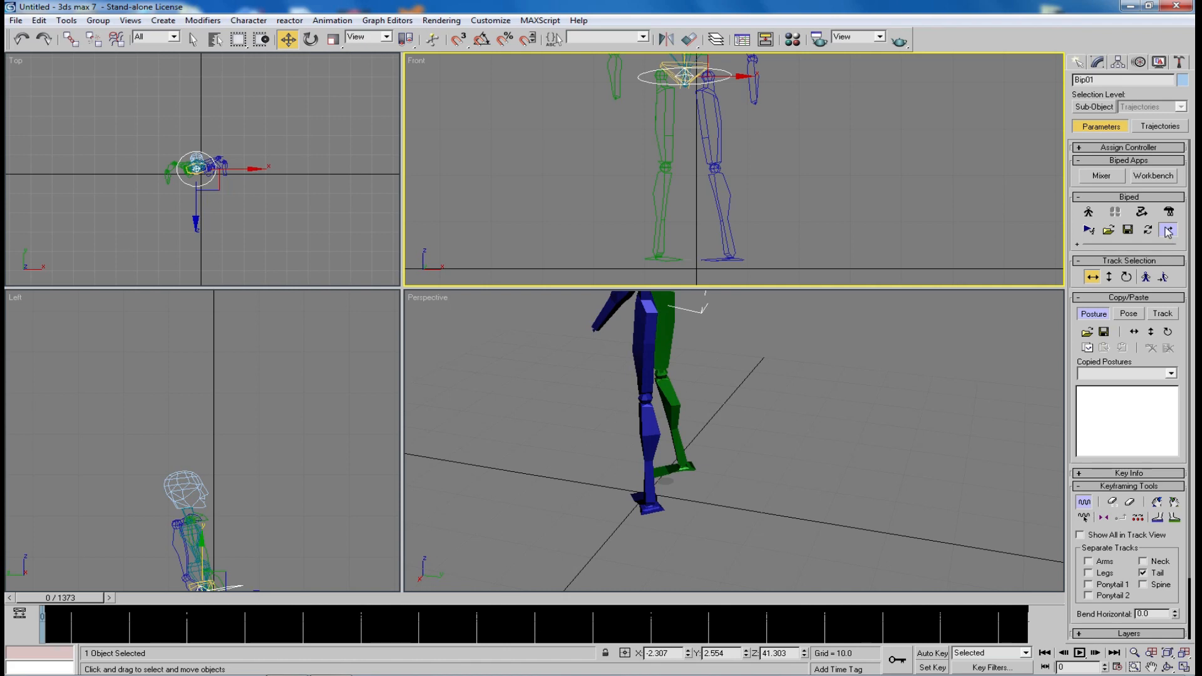
scroll(756, 401, down, 5)
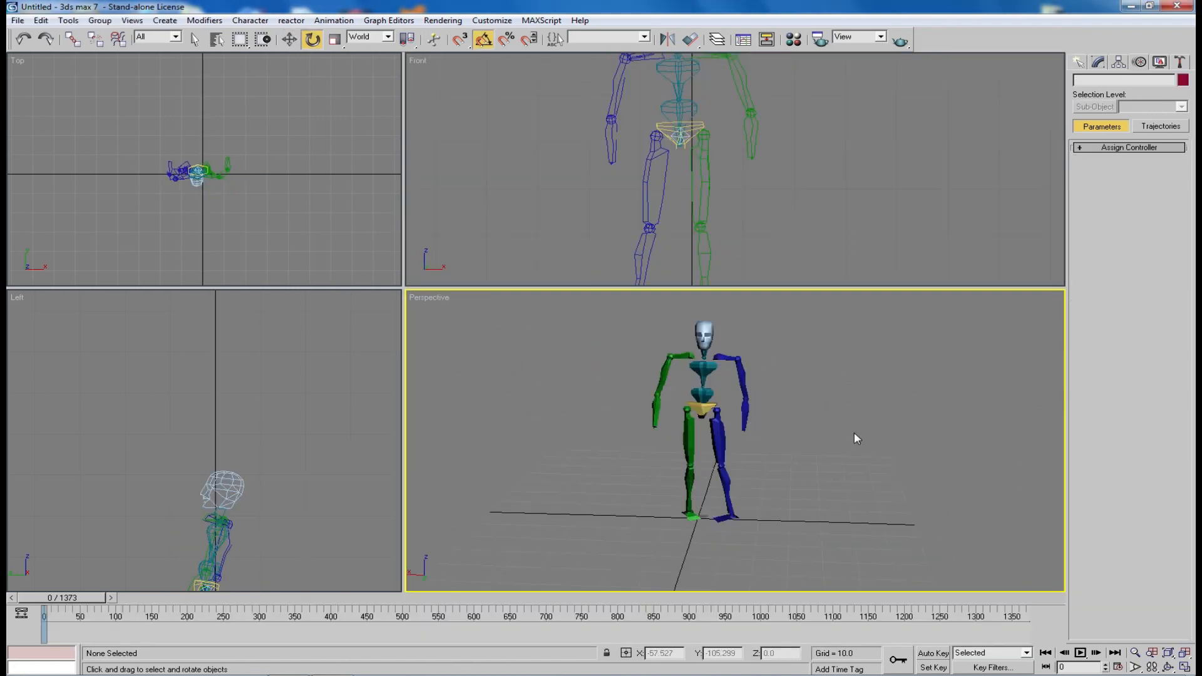
middle_drag(854, 433, 811, 465)
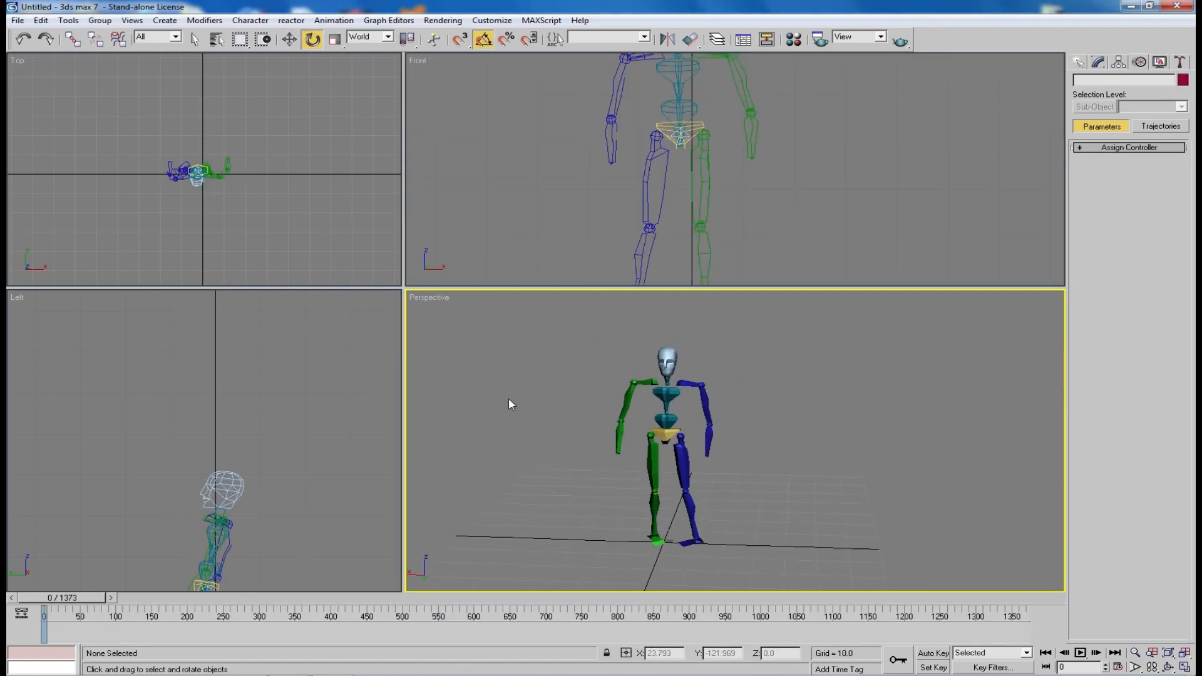
middle_drag(730, 502, 739, 465)
drag(87, 603, 43, 579)
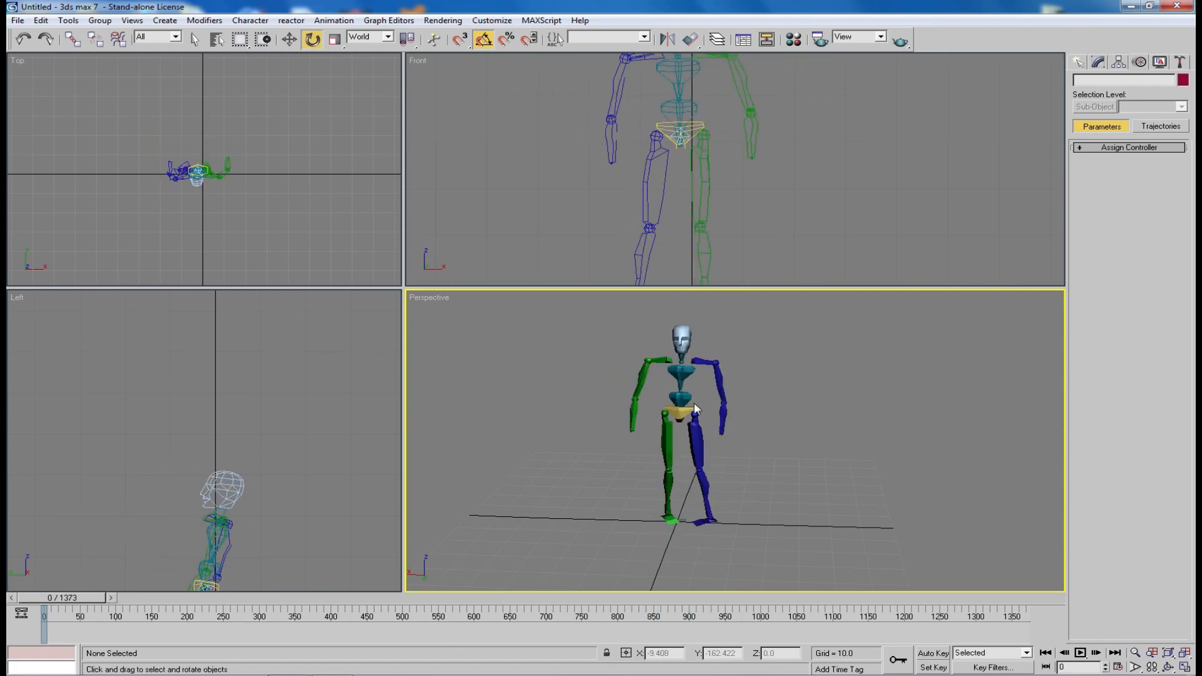
middle_drag(614, 374, 628, 378)
Start exporting the scene and browse to the data\scenery folder of Halo Custom Edition under Program Files (x86)\Microsoft Games
click(17, 20)
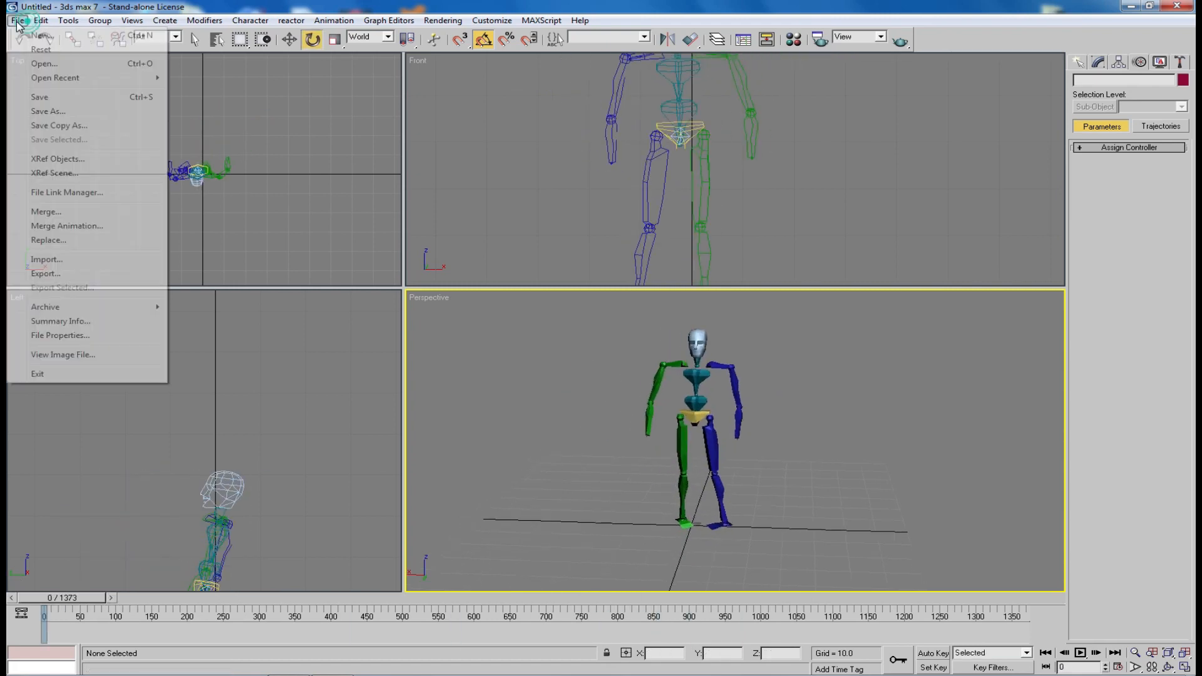
click(43, 274)
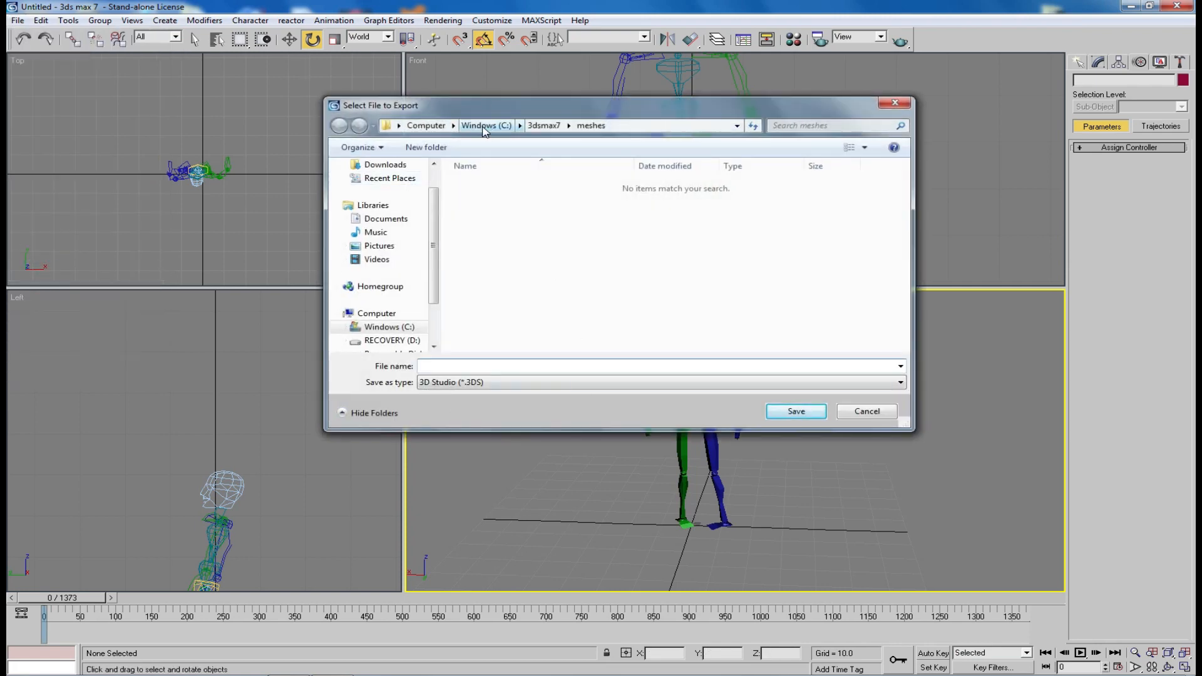
click(495, 125)
double_click(515, 305)
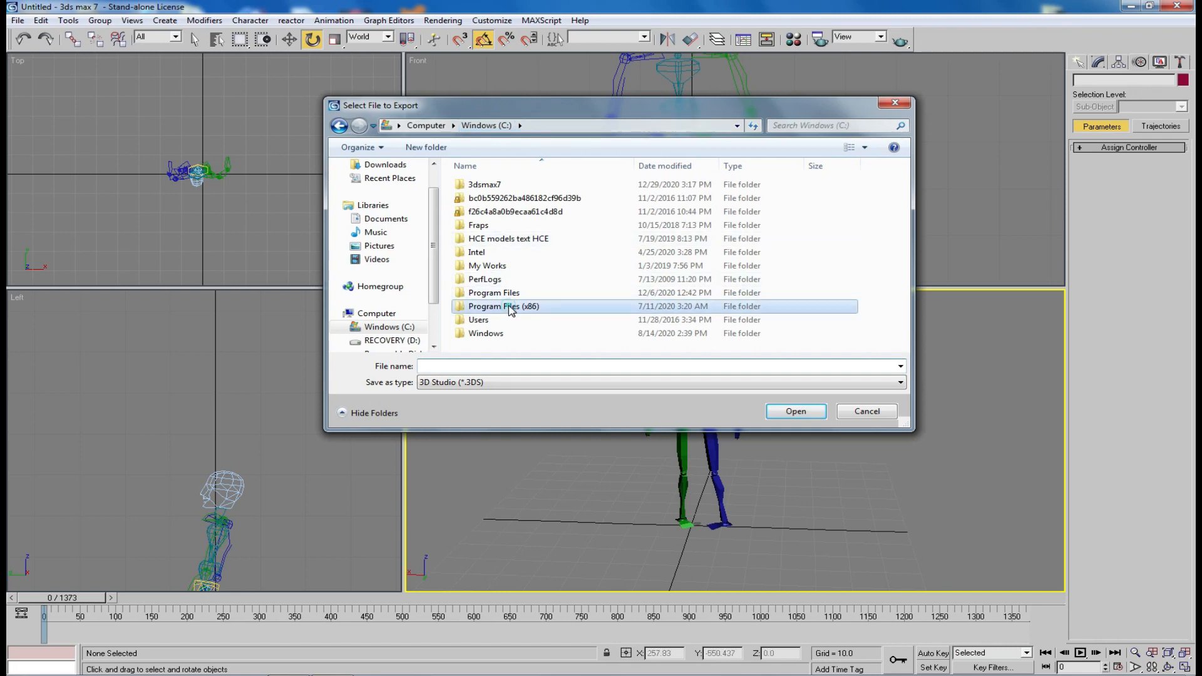
scroll(531, 291, down, 4)
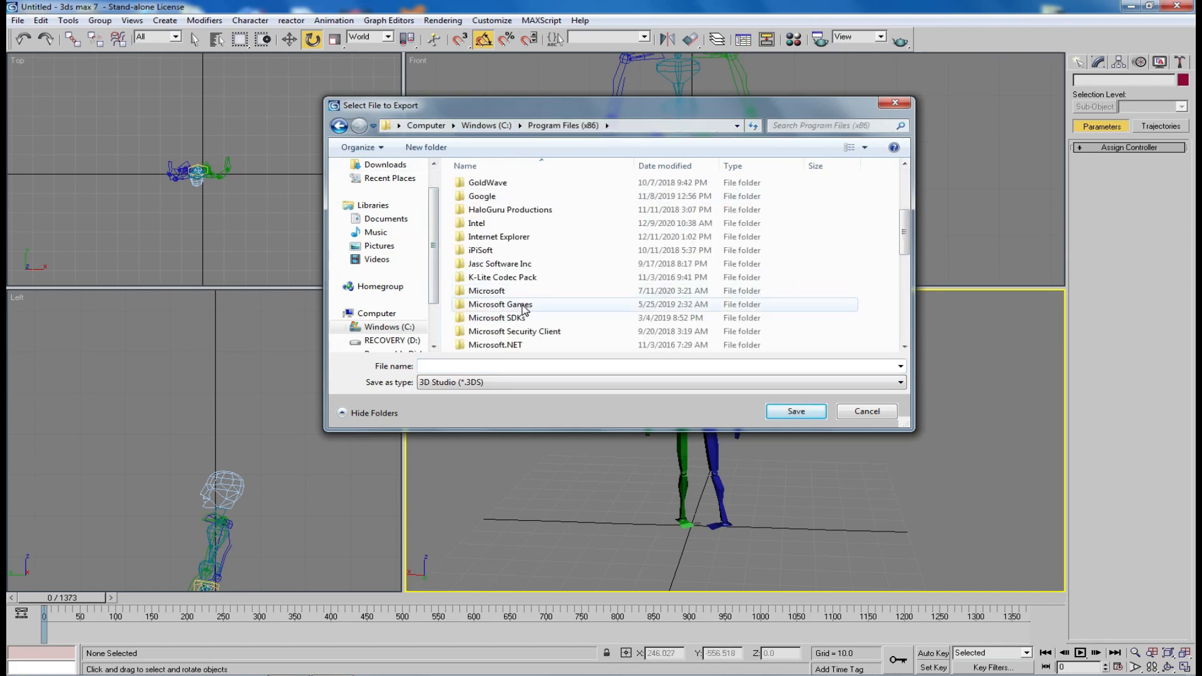
double_click(523, 304)
click(514, 186)
double_click(513, 185)
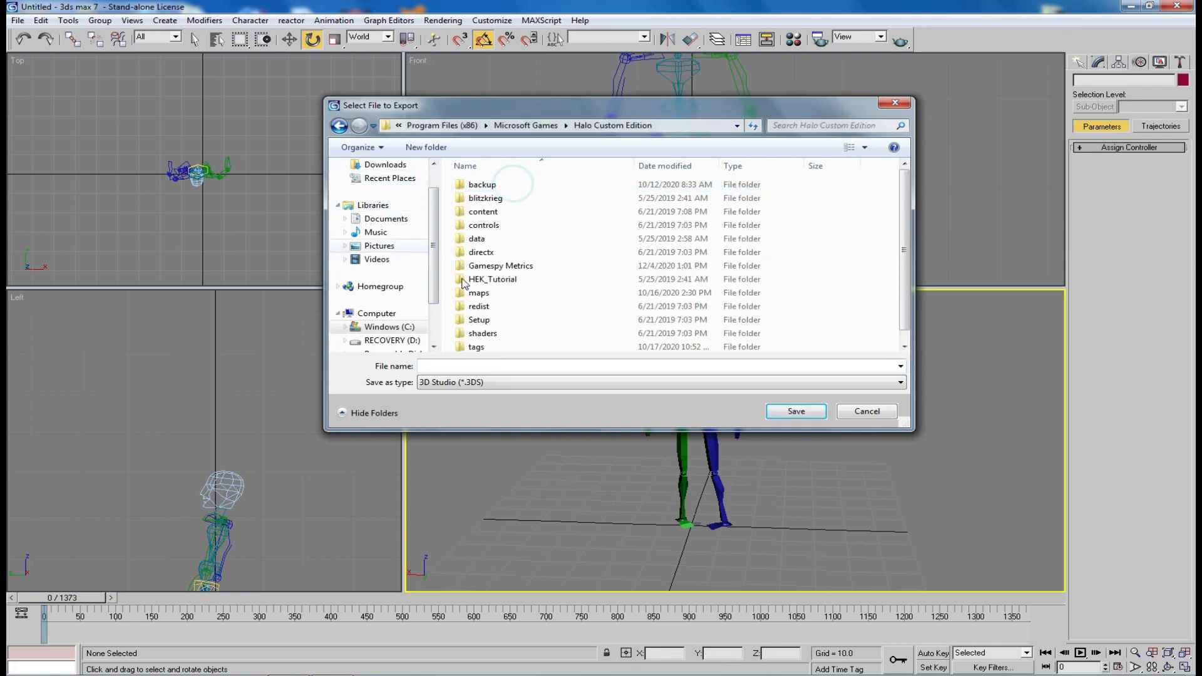
double_click(478, 240)
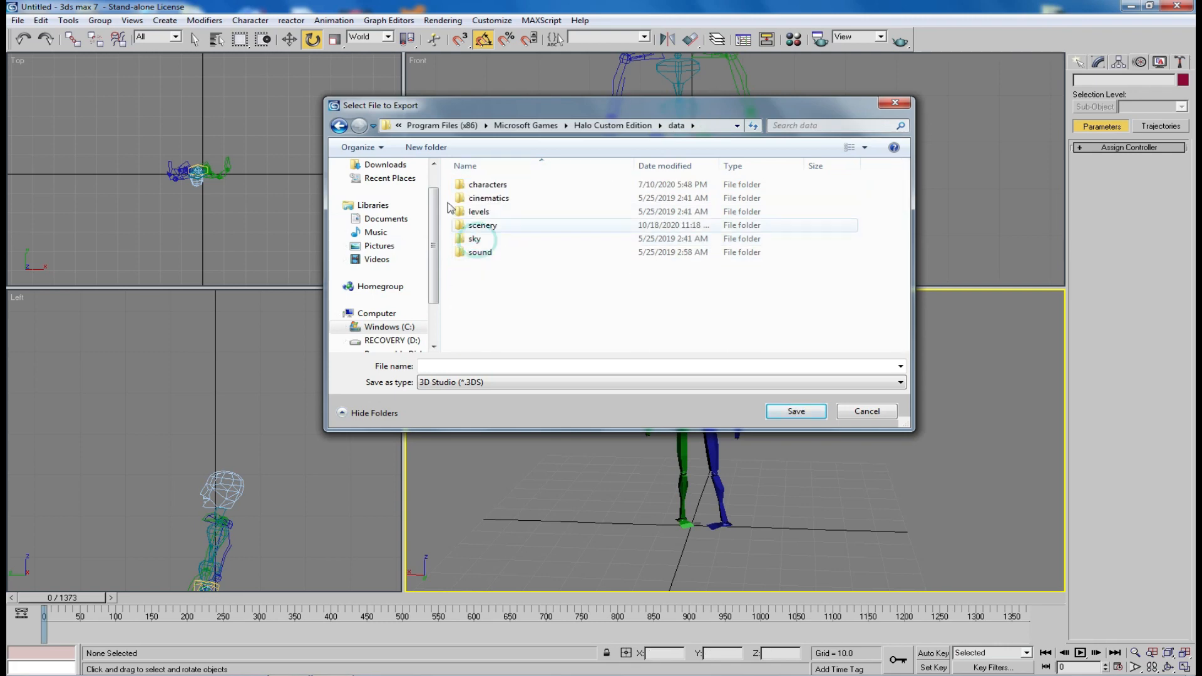
double_click(486, 232)
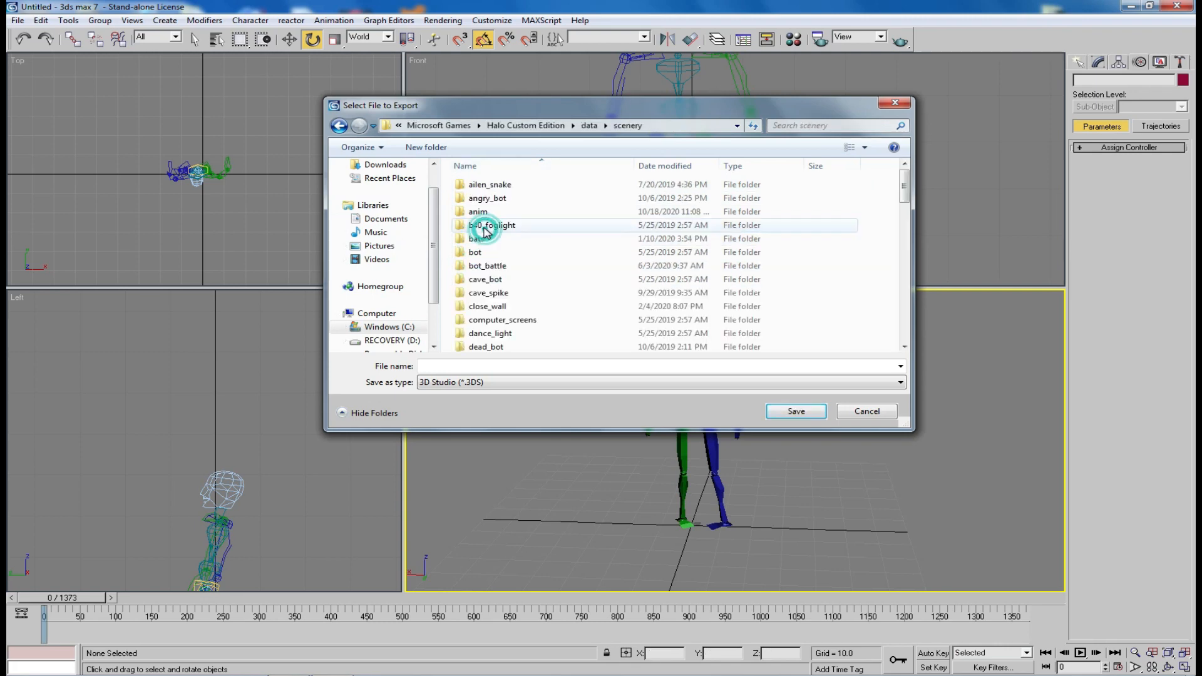
Create a folder named my_anim inside the scenery folder and open it
right_click(598, 268)
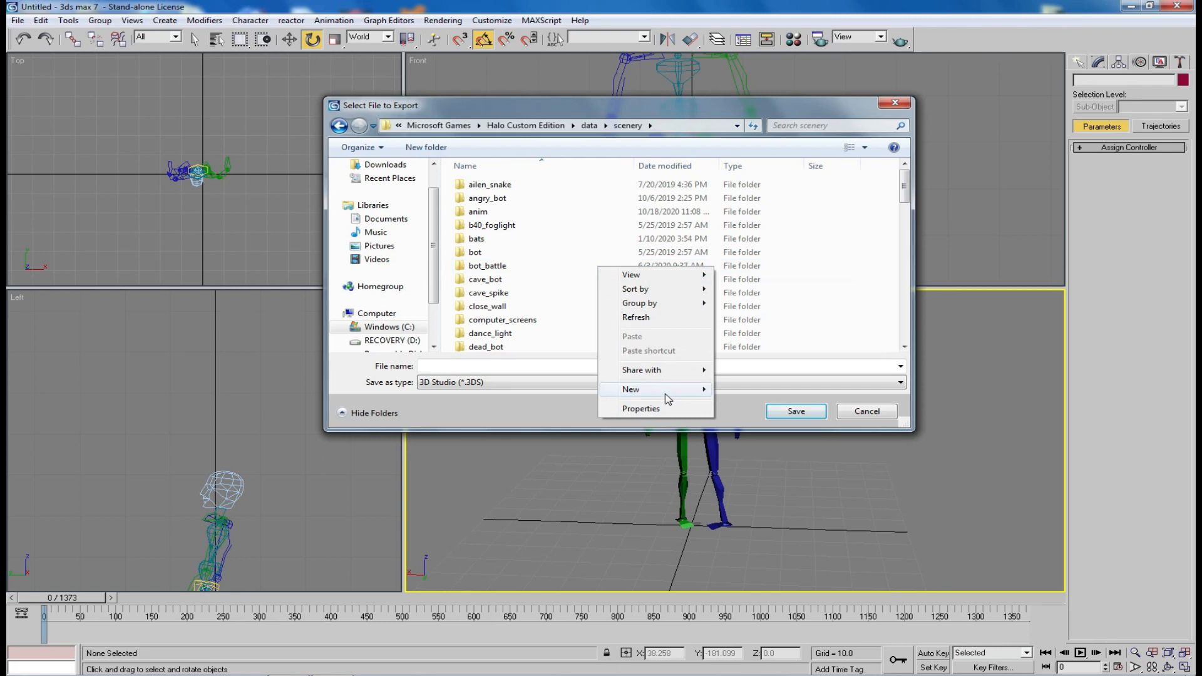
mouse_move(667, 399)
click(739, 389)
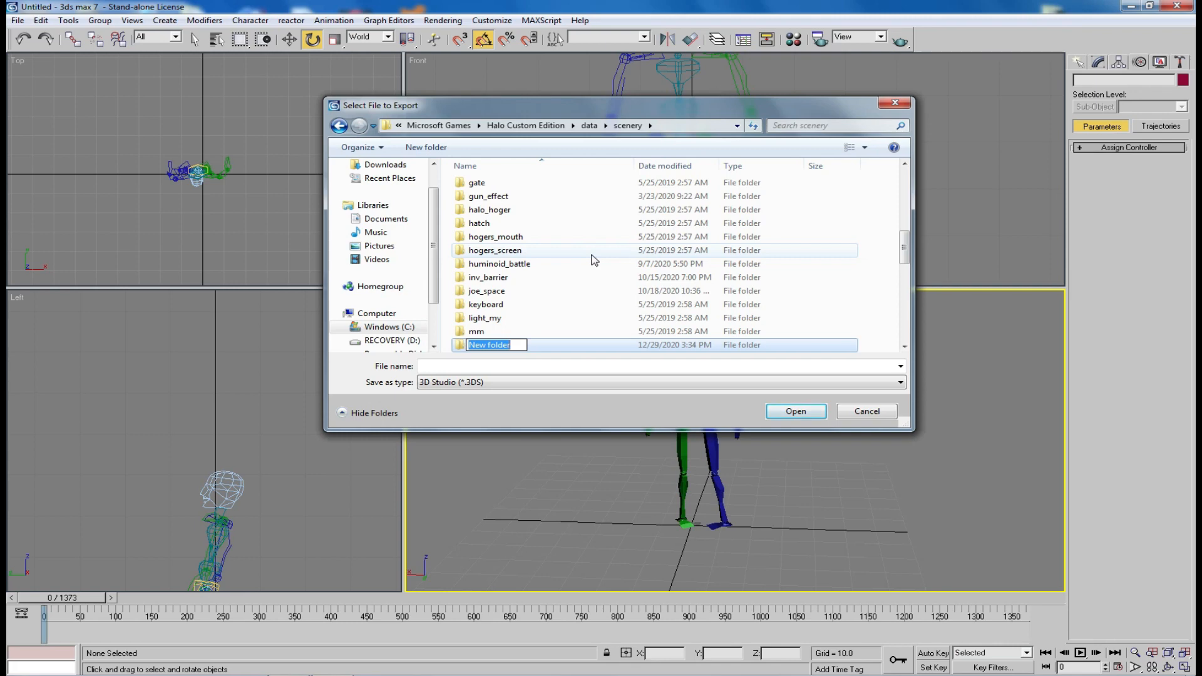
text(My)
key(BackSpace)
key(BackSpace)
text(my_anim)
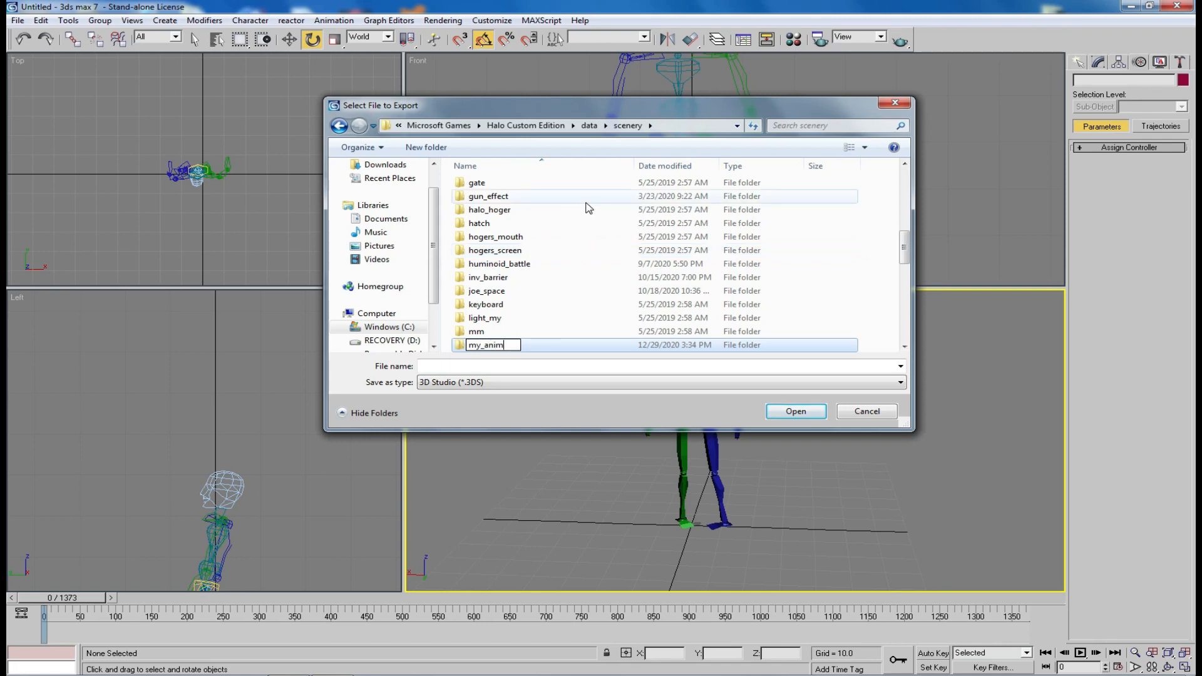
key(Return)
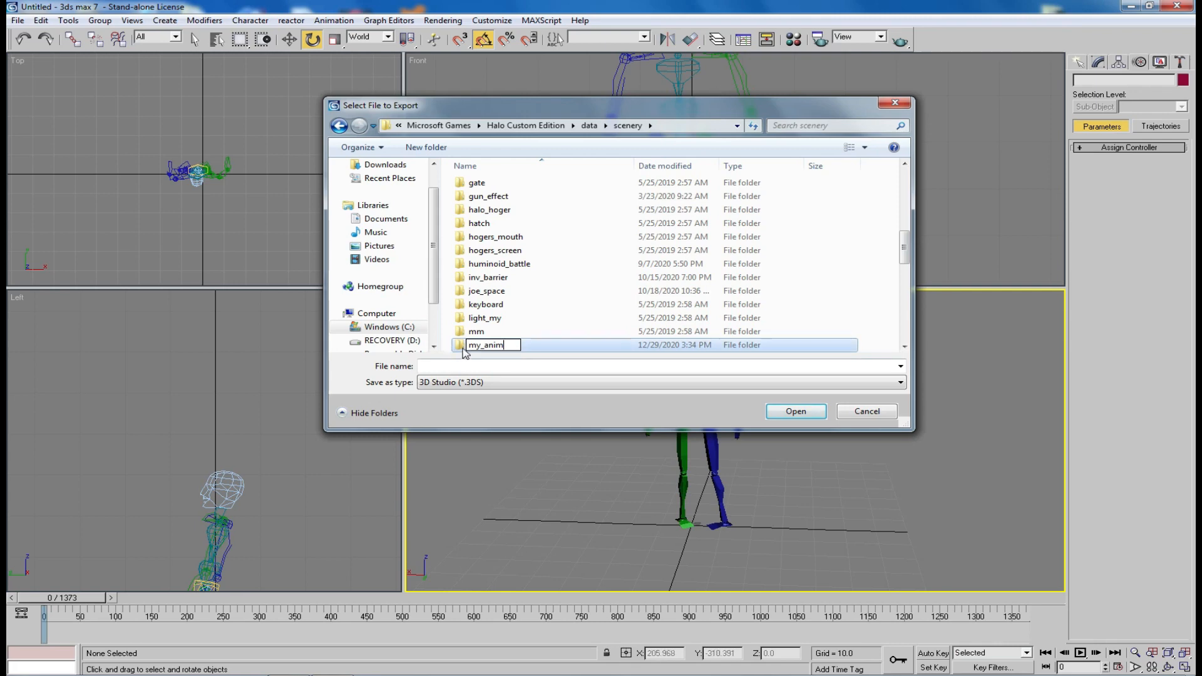
double_click(485, 345)
Create a subfolder named animations inside my_anim and open it
right_click(544, 274)
mouse_move(604, 410)
click(683, 408)
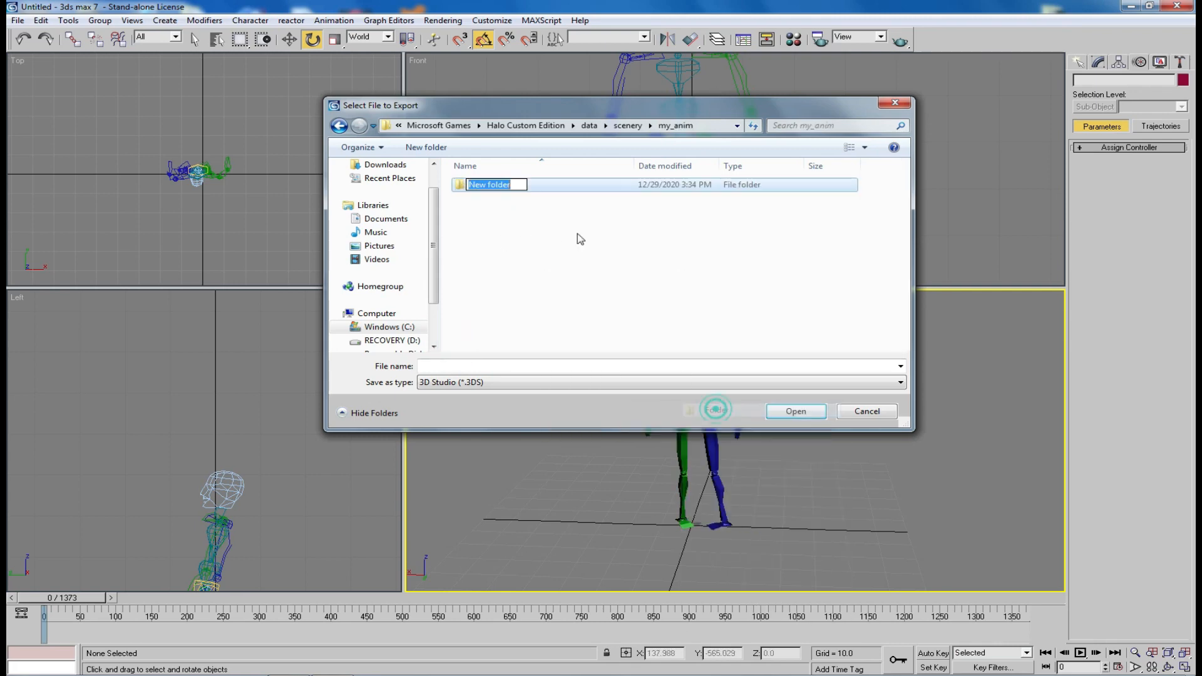
text(animations)
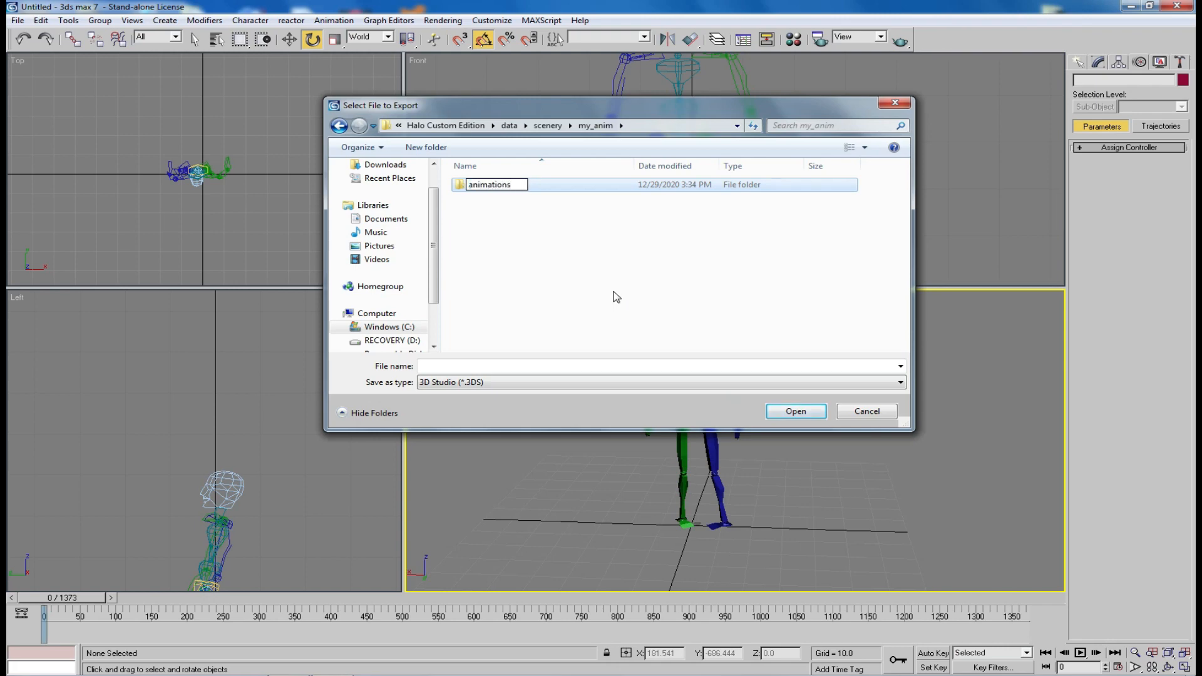
click(615, 297)
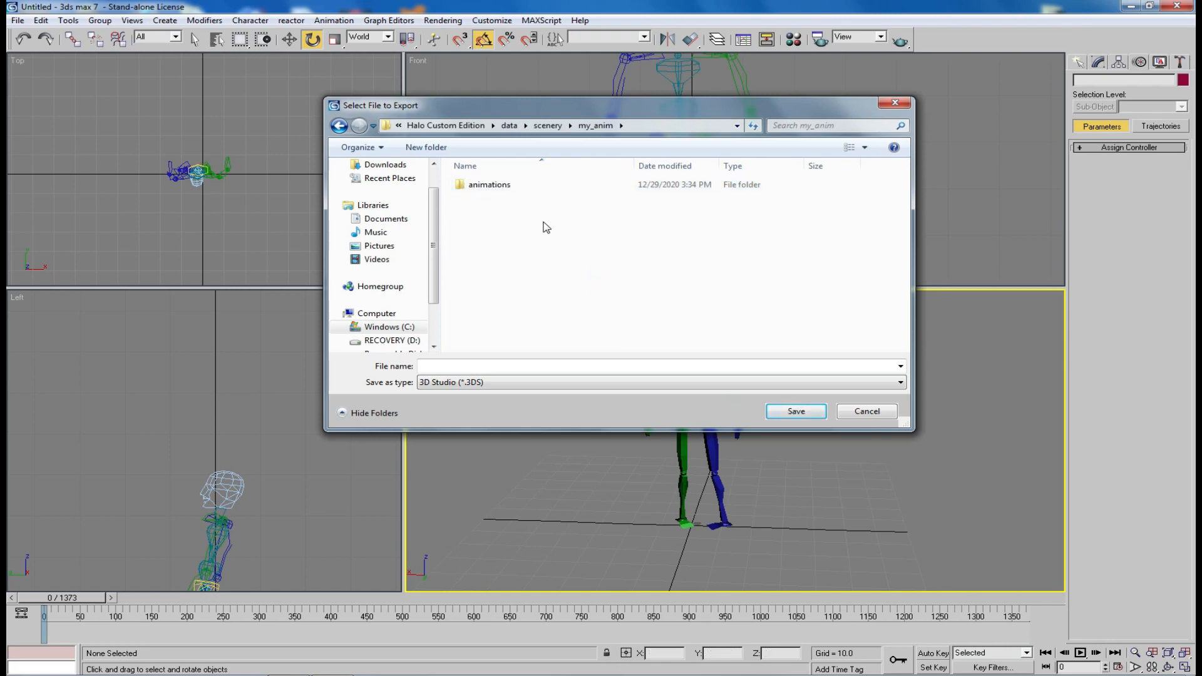
double_click(491, 188)
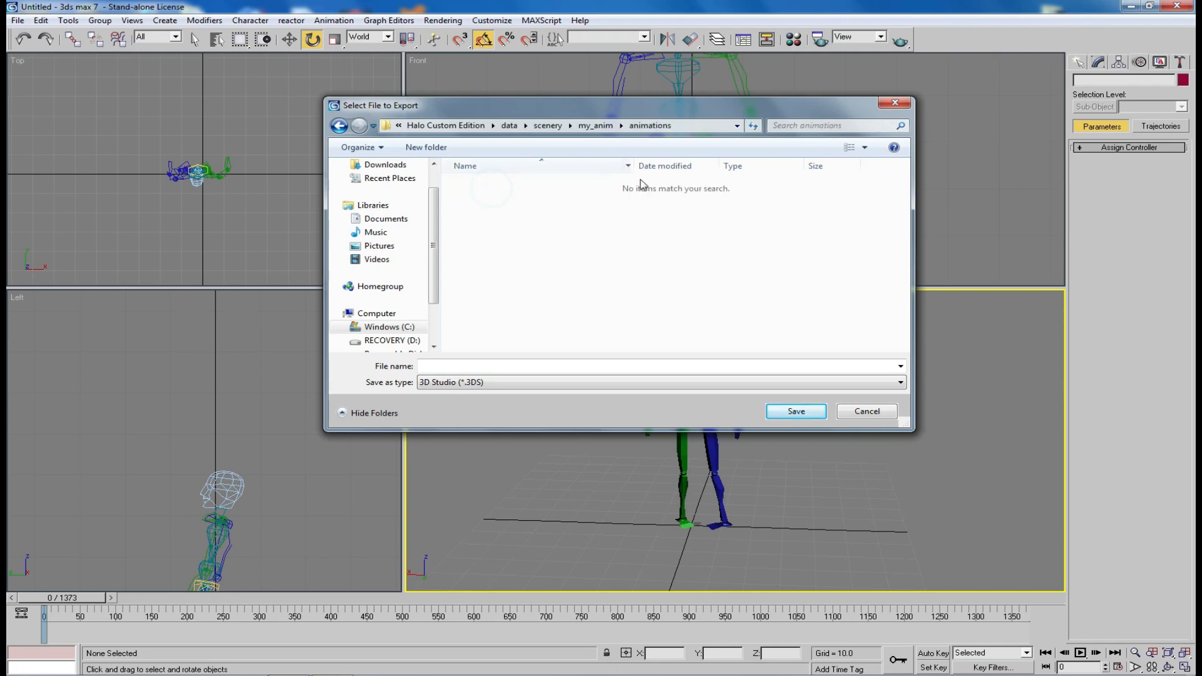
Export the animation as my_anim in the Blitzkrieg Animation Exporter format
click(550, 383)
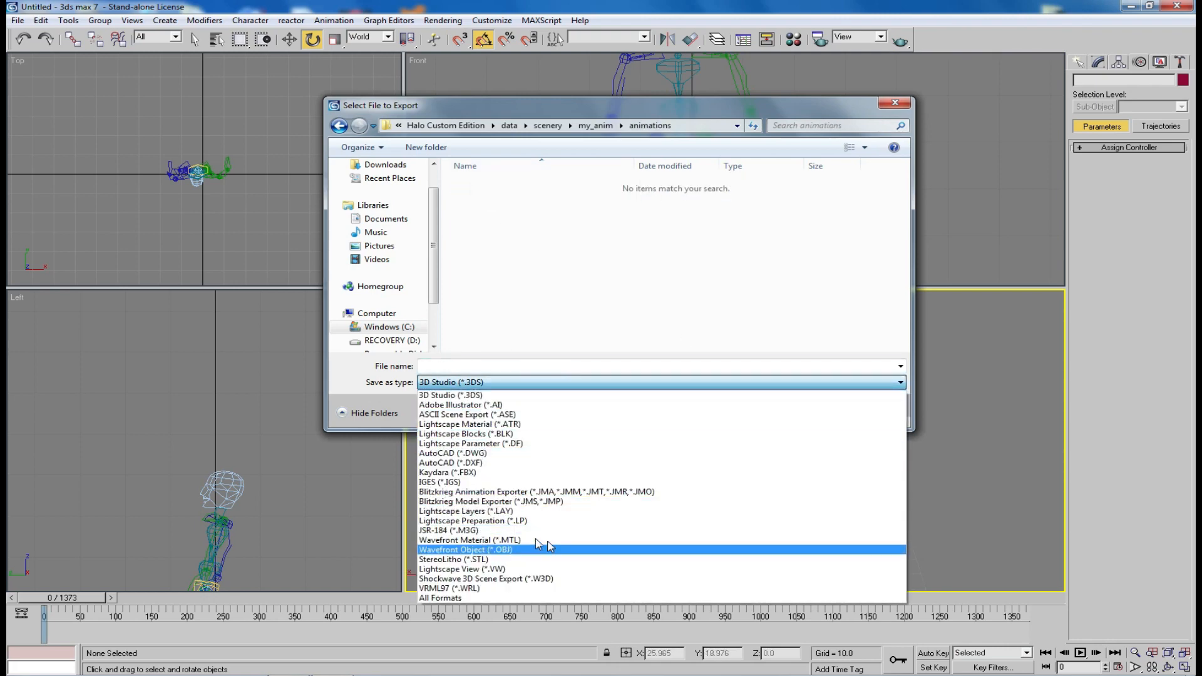
click(454, 493)
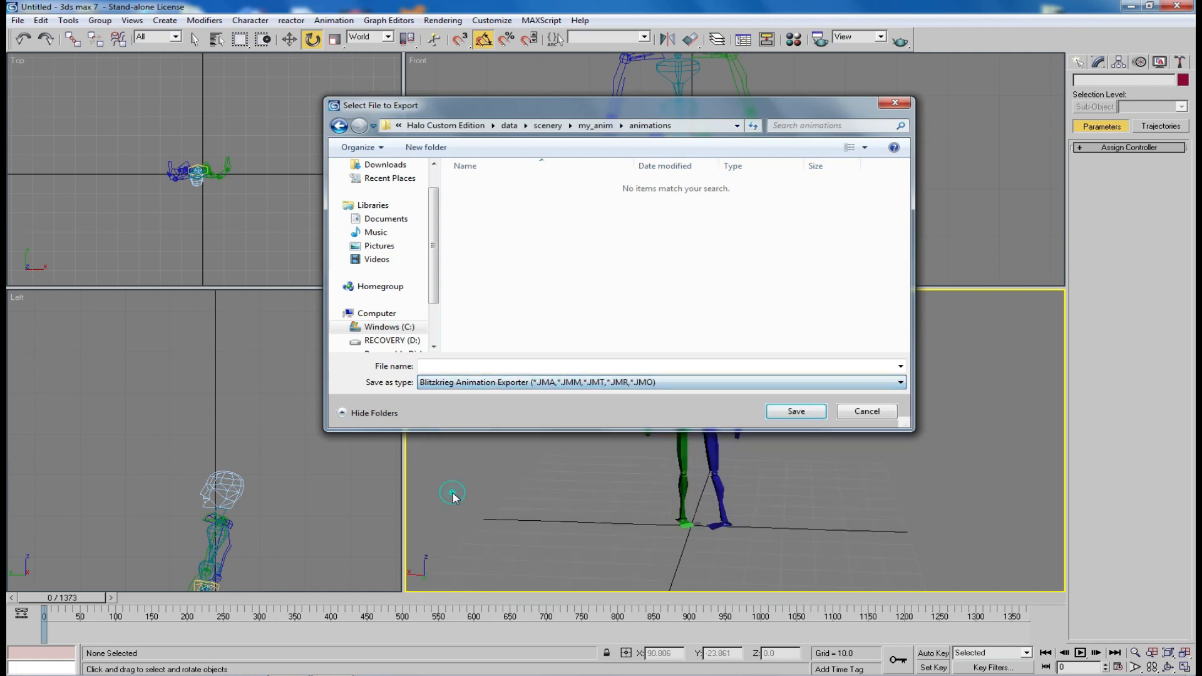
click(627, 365)
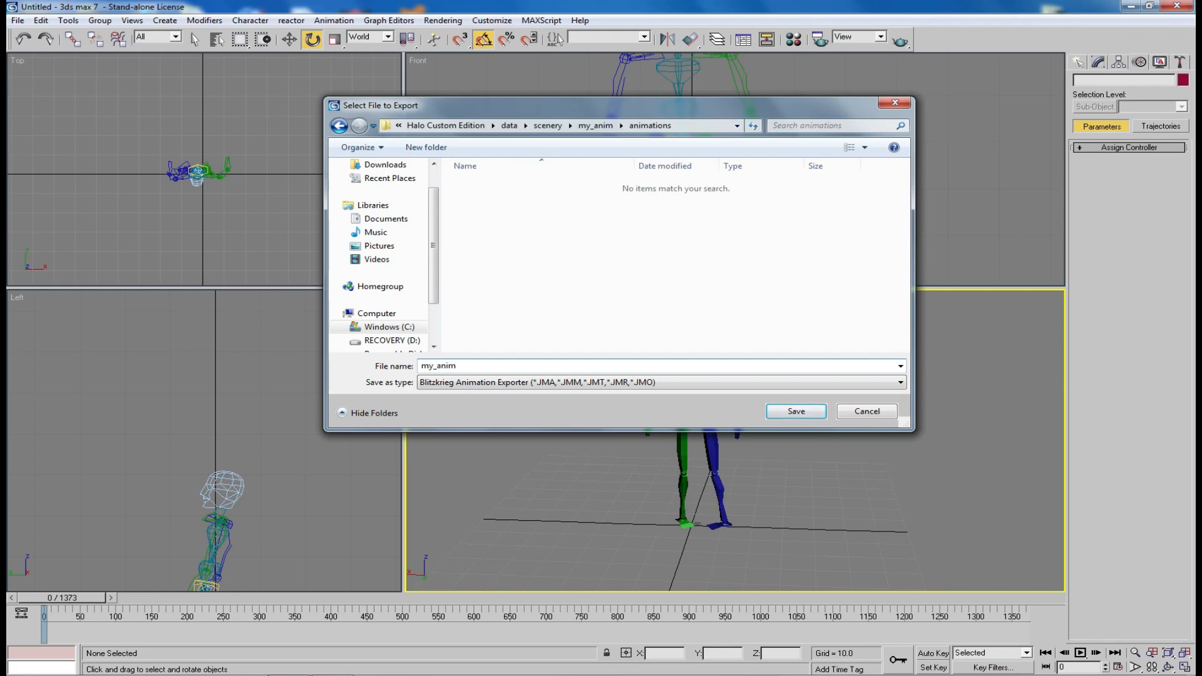
click(796, 412)
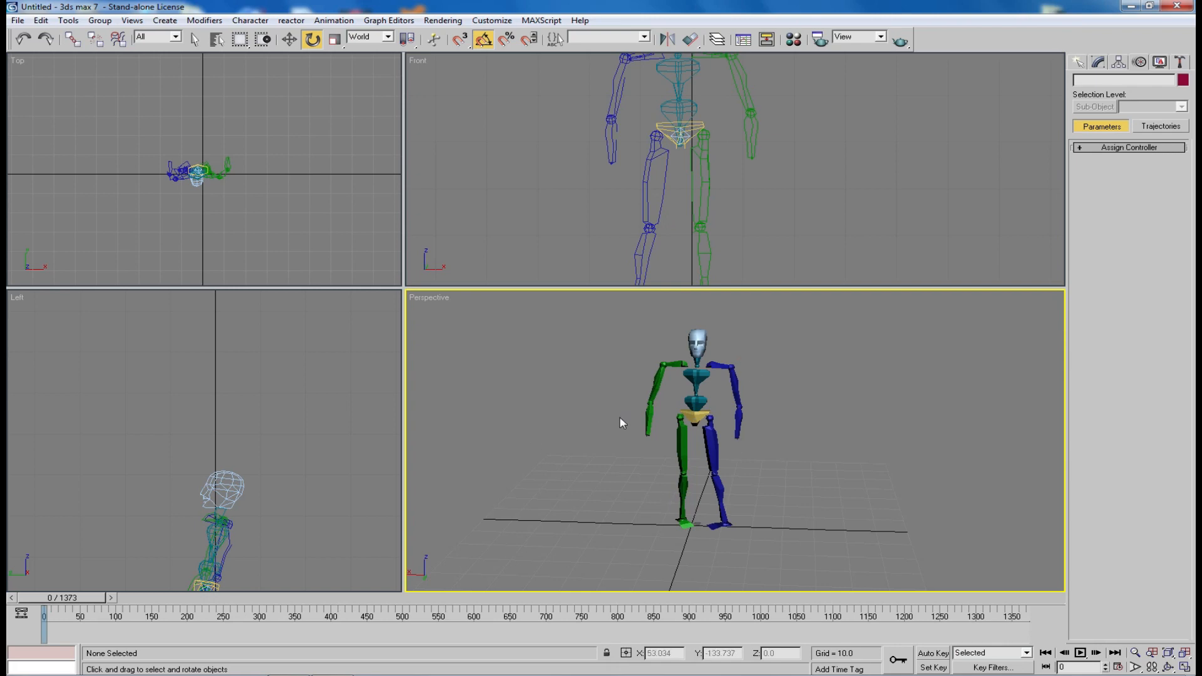
Open a command prompt in the Halo Custom Edition folder and run "tool animations scenery\my_anim"
mouse_move(399, 675)
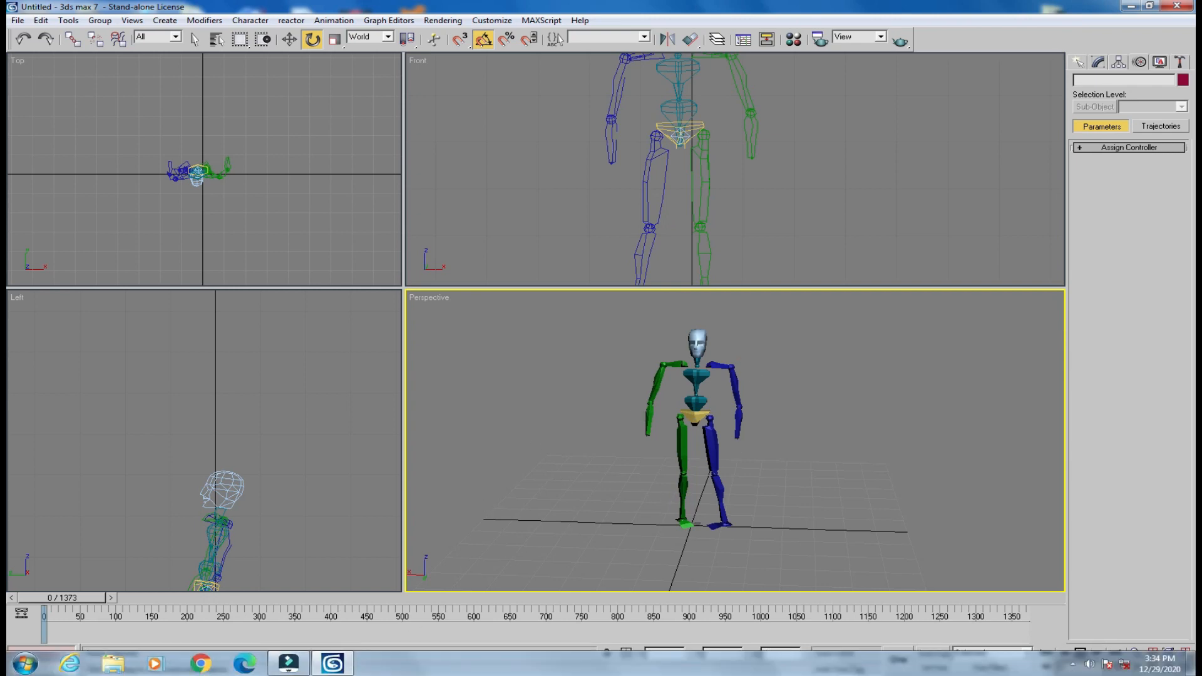
click(25, 667)
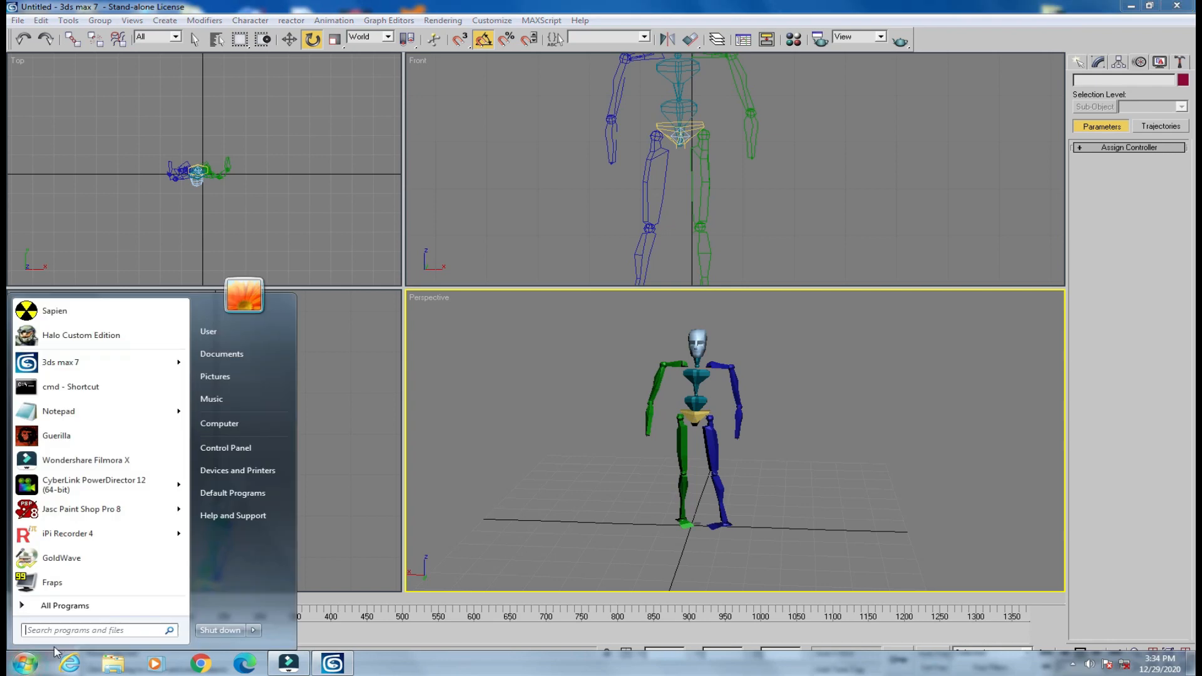
click(67, 388)
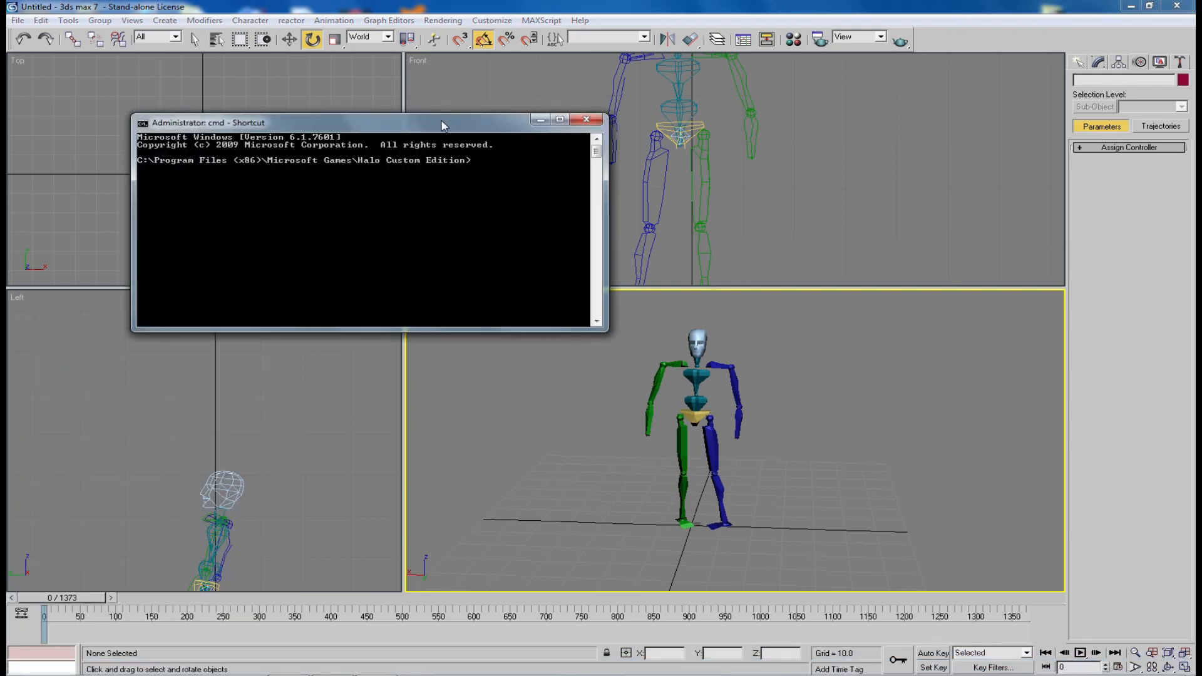
drag(442, 120, 656, 190)
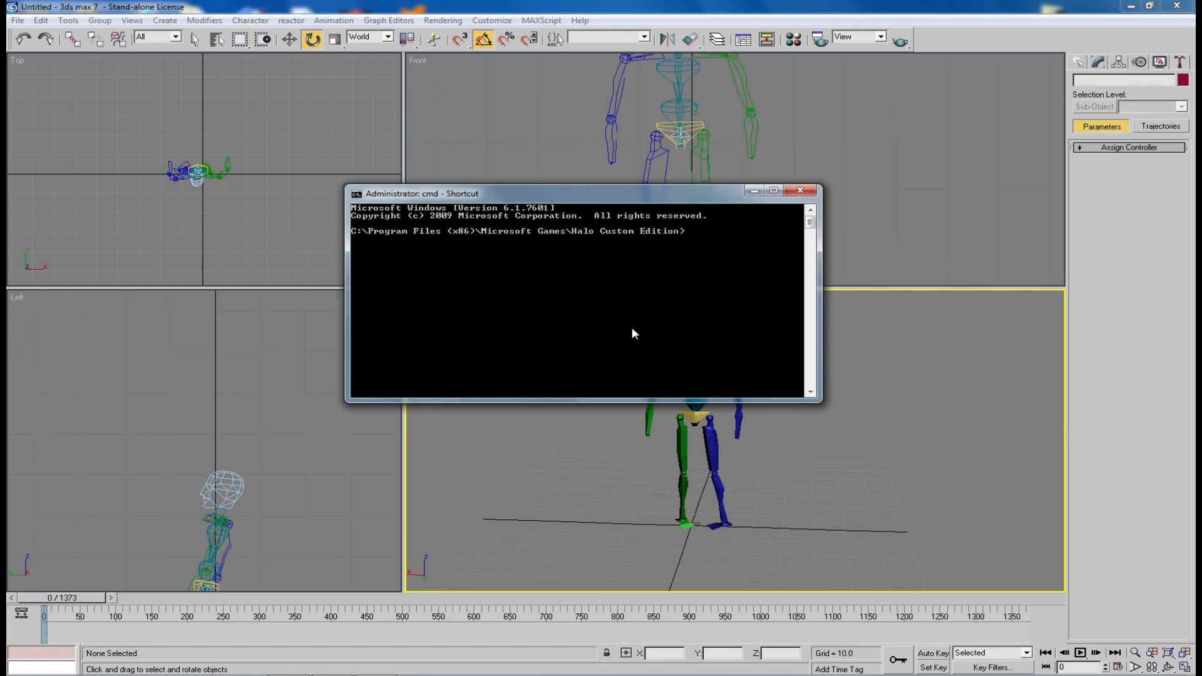
text(tool animations scener)
text(y\my_anim)
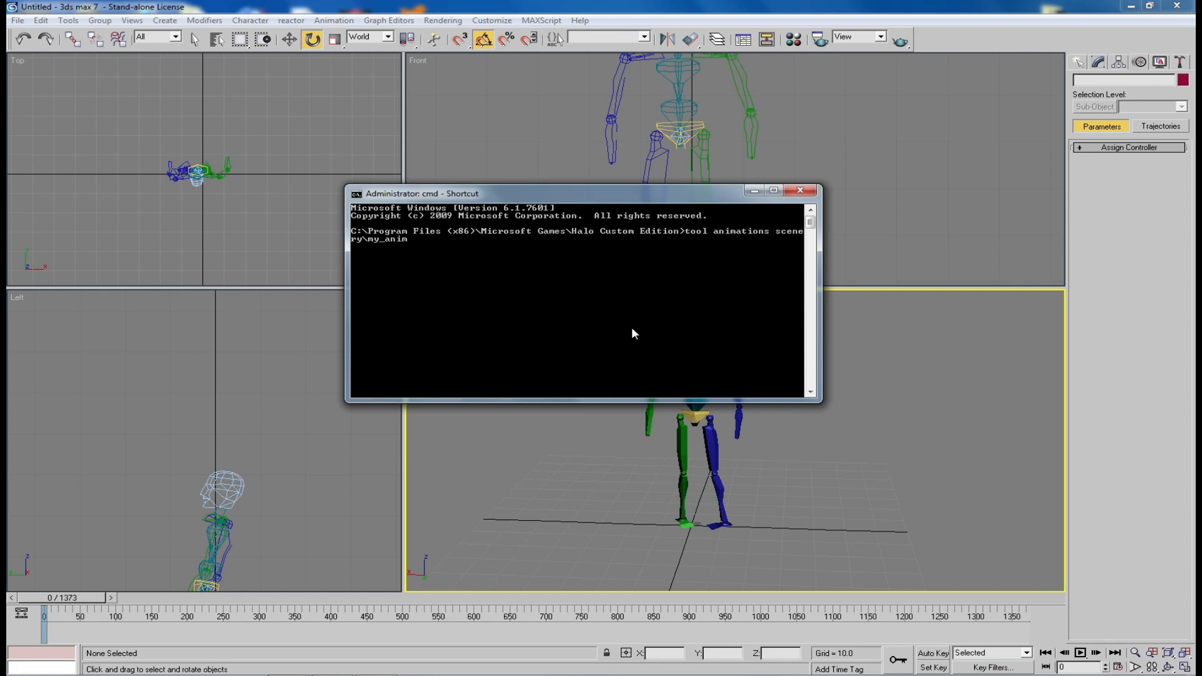
key(Return)
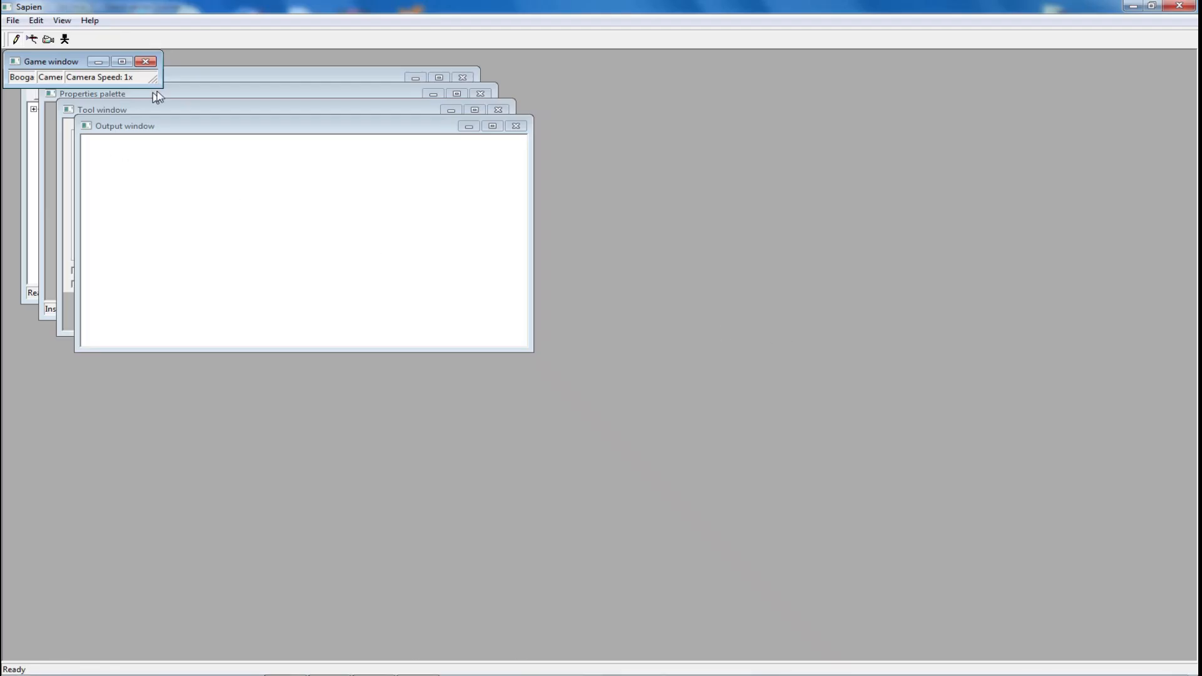
In Sapien, enlarge the Game window, fly the camera through the forest, and move the window clear of the Hierarchy view
drag(153, 81, 902, 598)
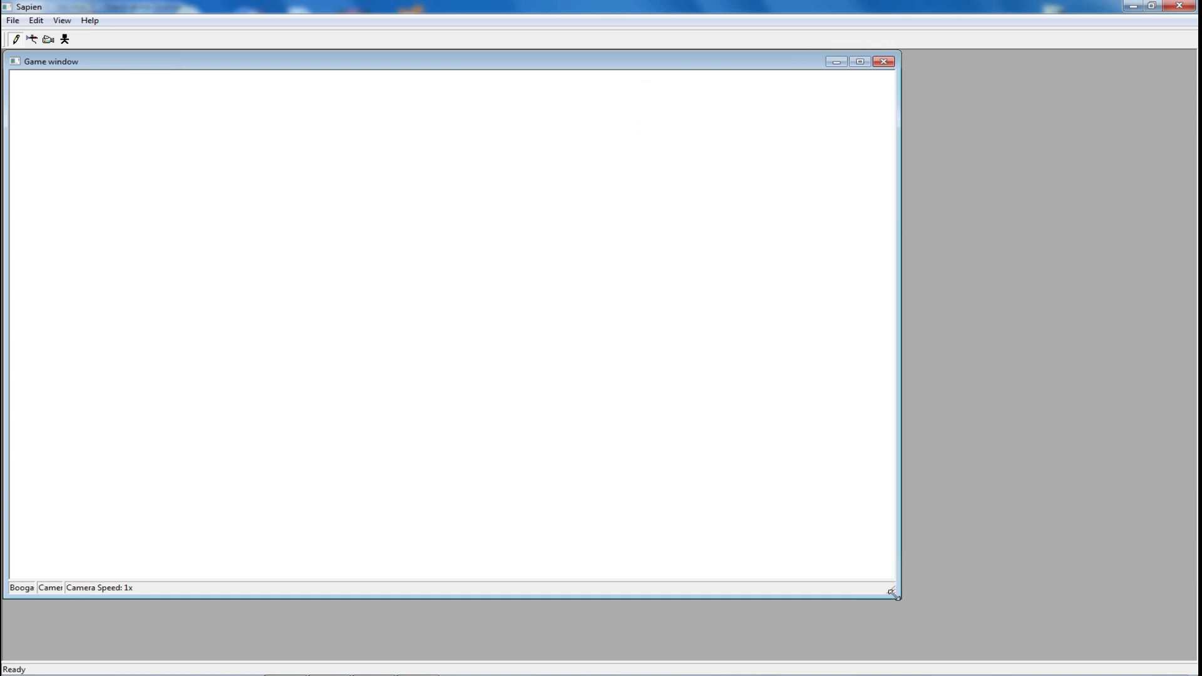
middle_drag(452, 325, 752, 307)
key(r)
key(shift)
key(w)
key(r)
key(shift)
key(s)
drag(298, 67, 429, 140)
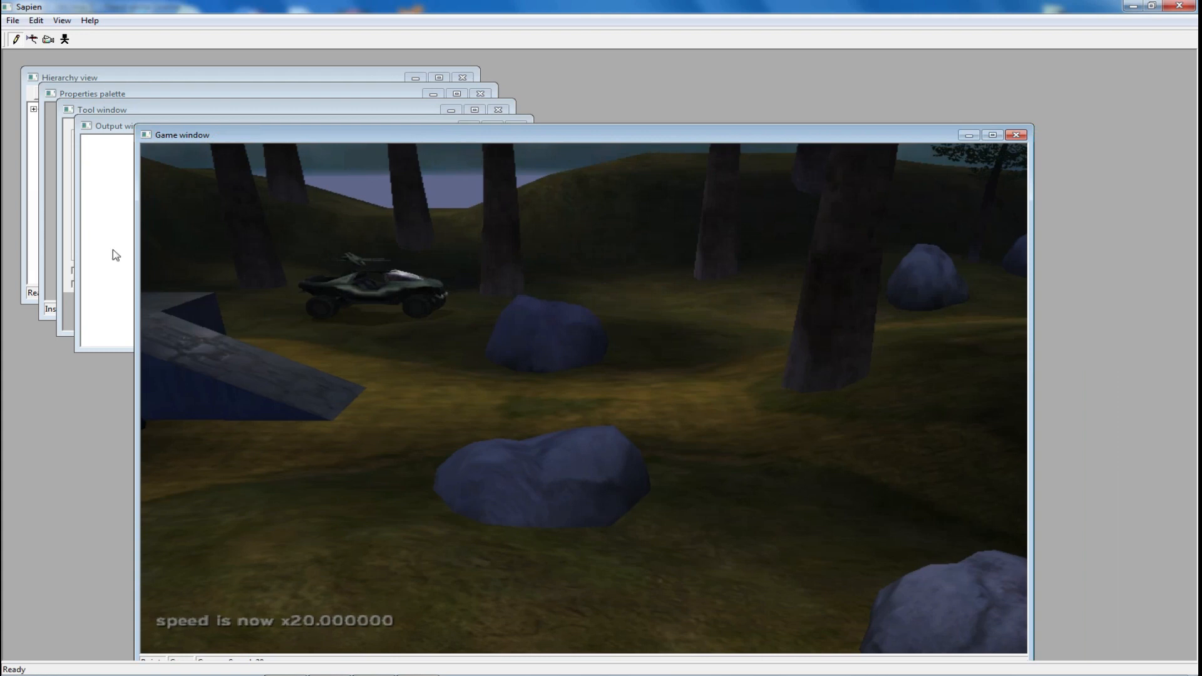
Expand the mission's AI section in the Hierarchy view and delete the existing encounter from Encounters
click(158, 77)
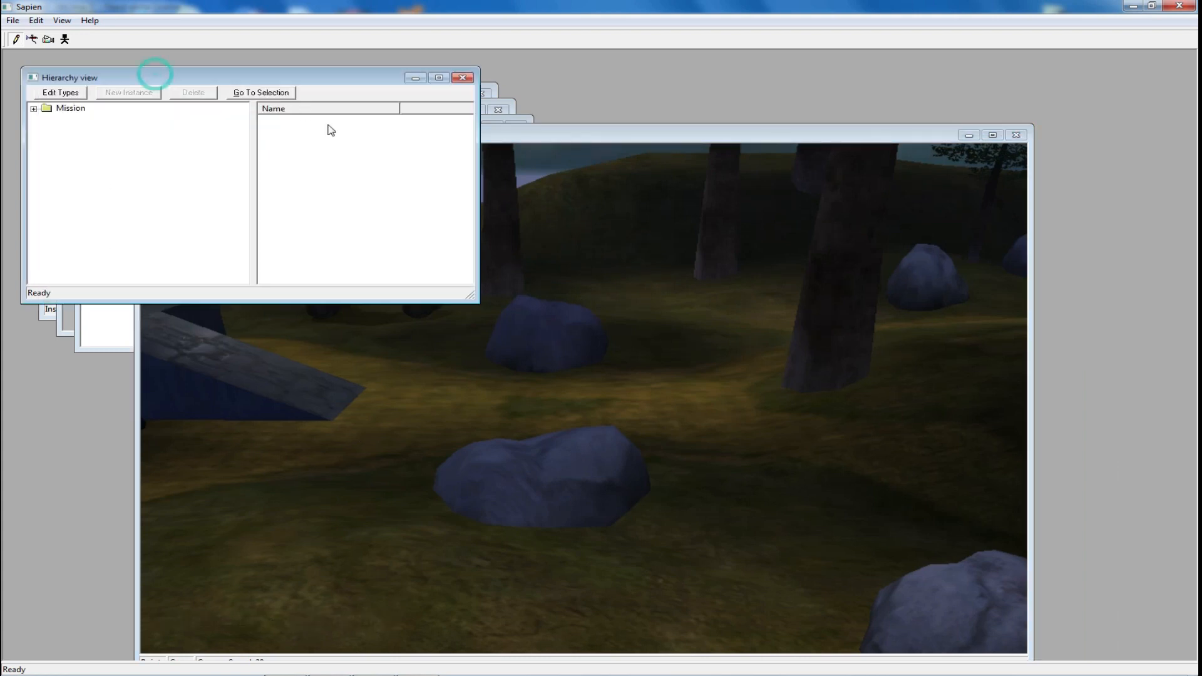
click(34, 109)
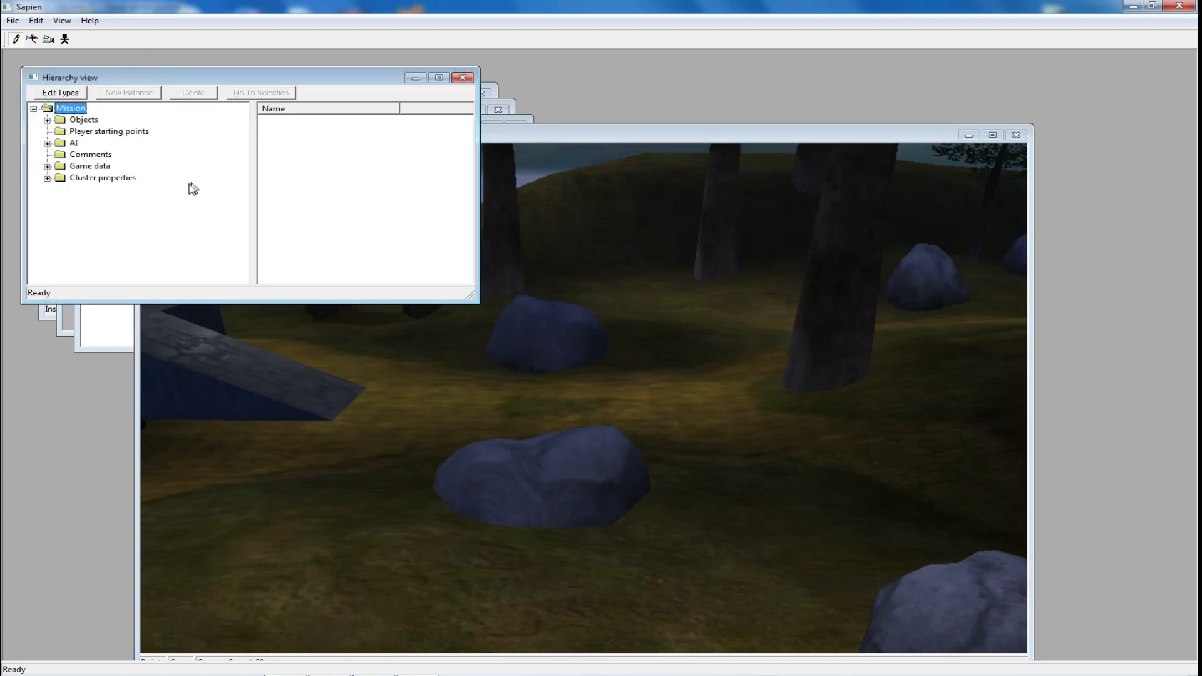
click(47, 144)
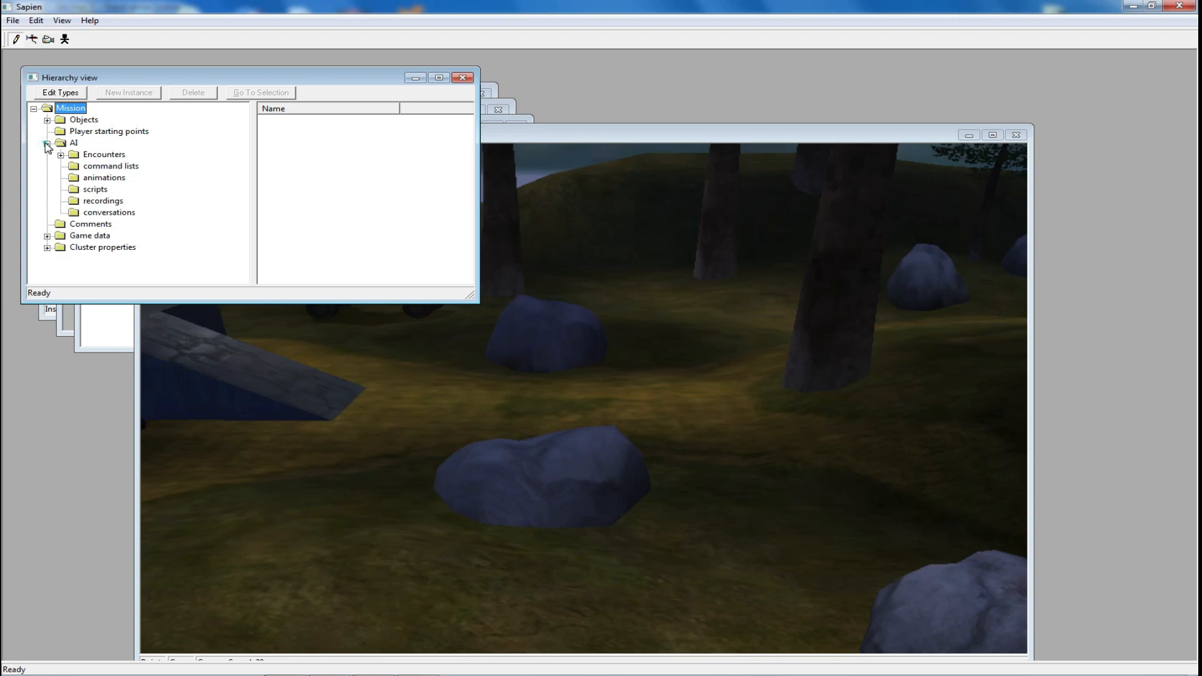
click(84, 156)
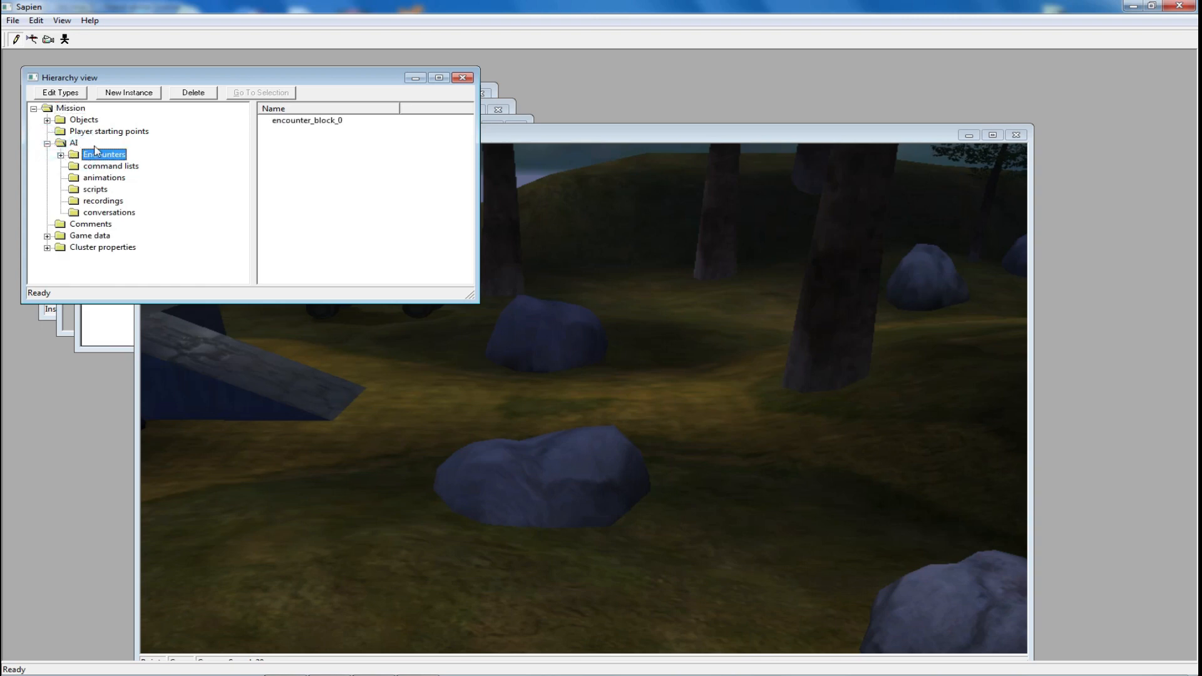
click(295, 121)
click(194, 94)
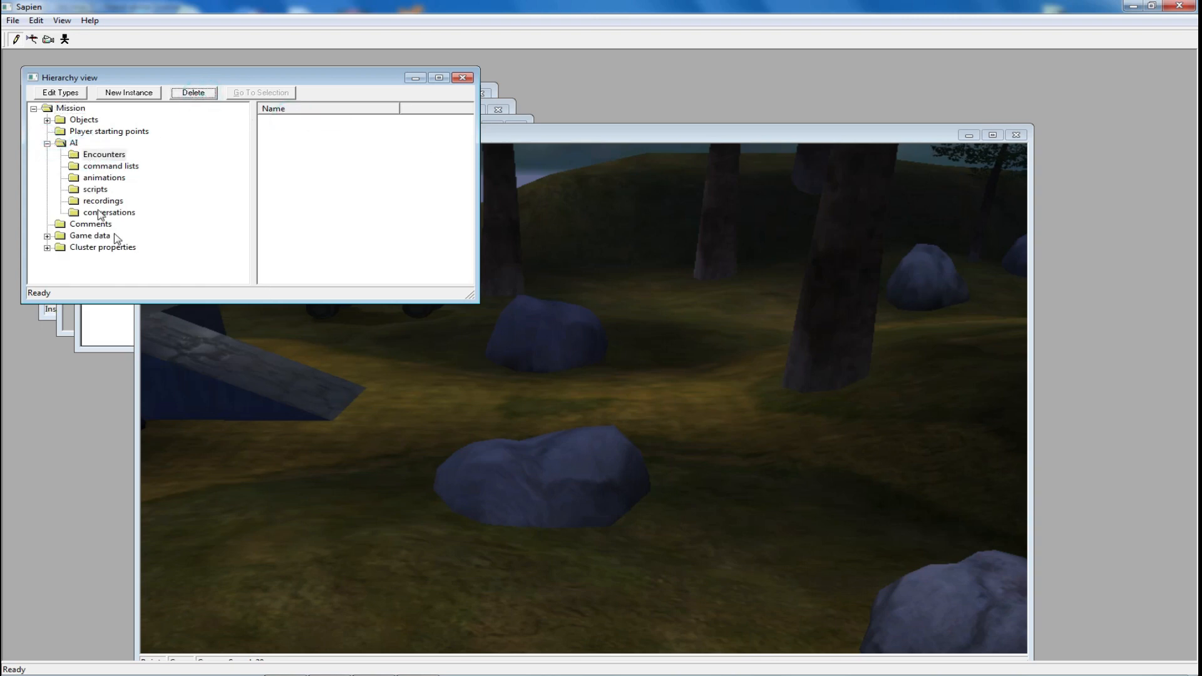
Create a new instance under Encounters and select it
click(88, 155)
click(130, 94)
click(313, 121)
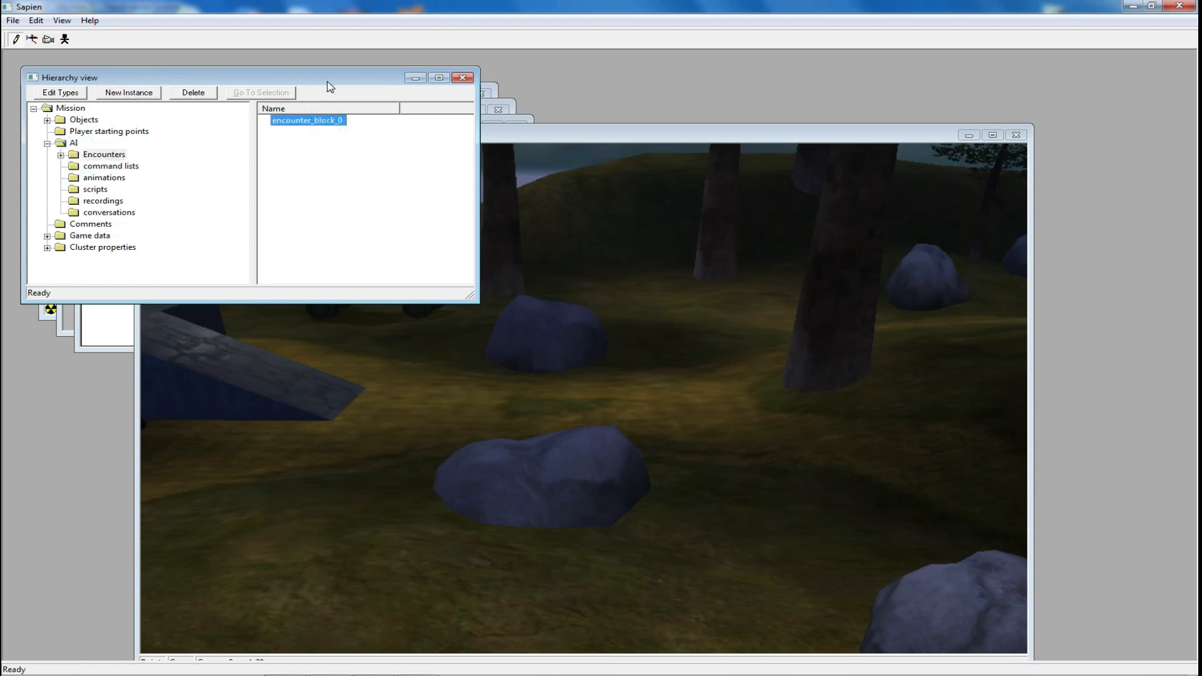
Move the Hierarchy view and Properties palette apart and set the new encounter's respawn enabled flag
click(190, 86)
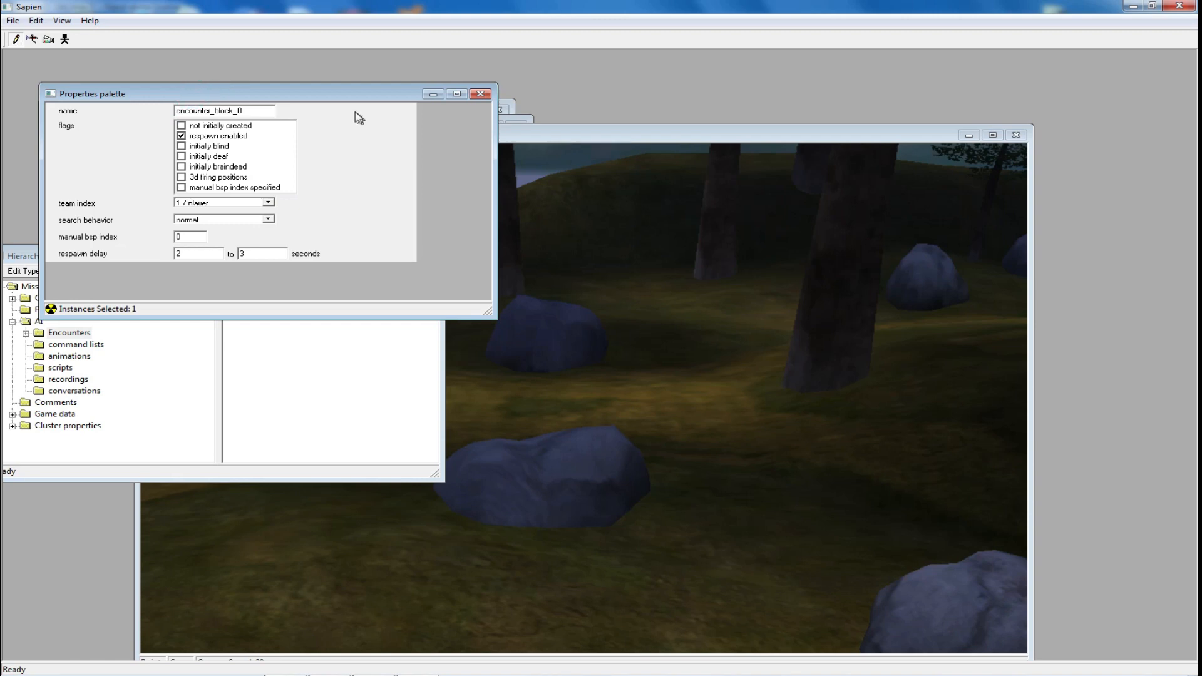
drag(330, 101, 843, 398)
click(786, 432)
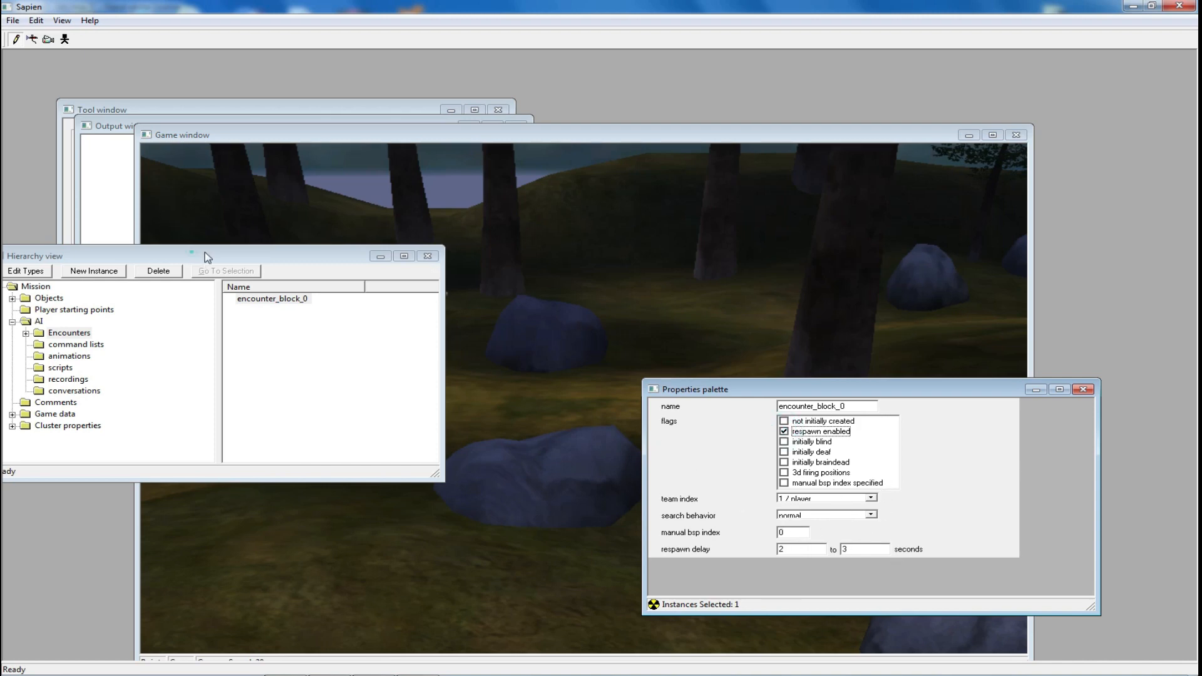
Expand the new encounter in the hierarchy, create a new instance under its Squads, and select that squad
drag(196, 257, 306, 257)
click(137, 333)
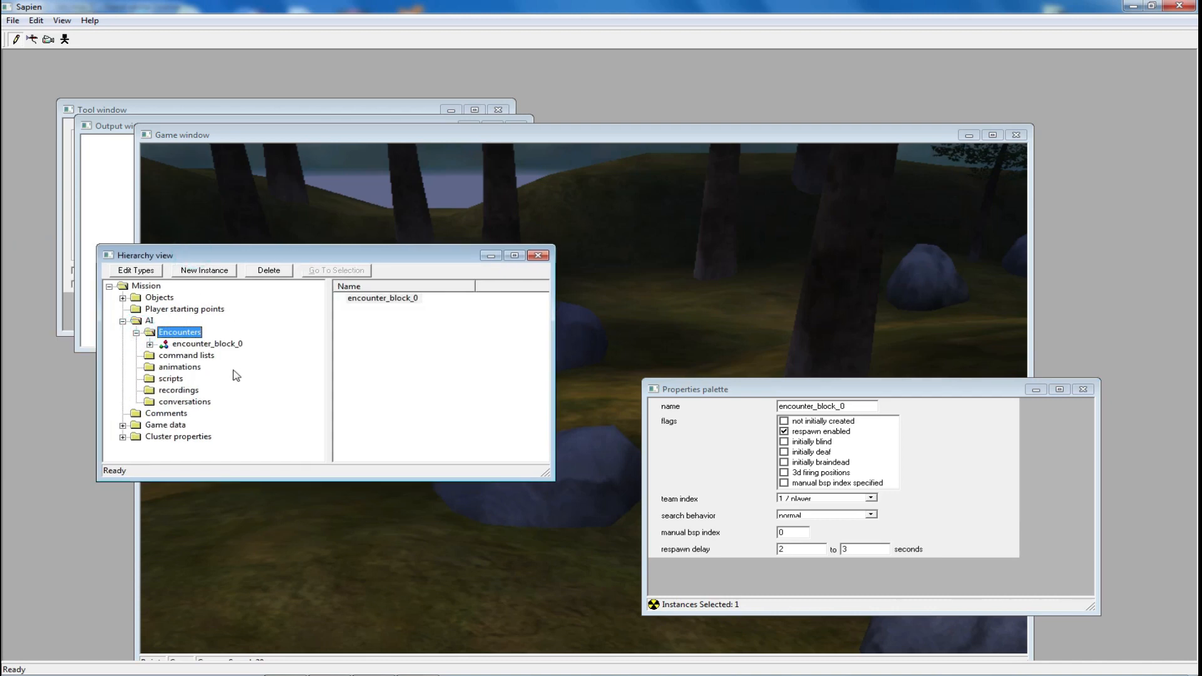
click(150, 344)
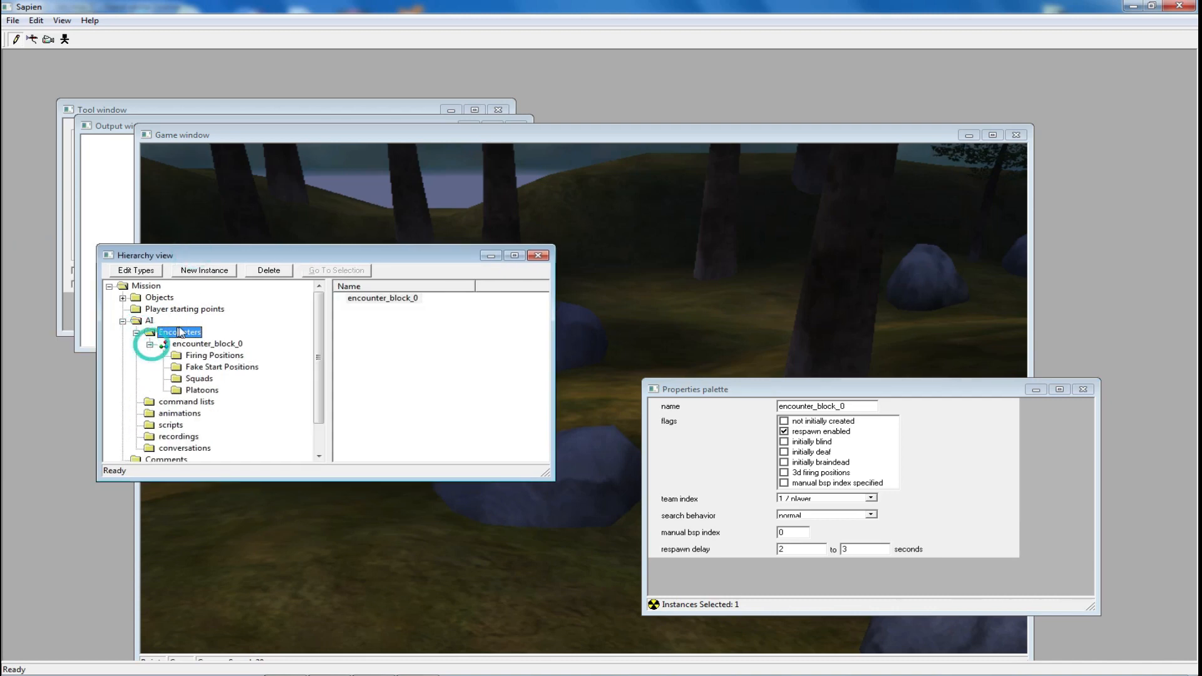
click(199, 379)
click(212, 274)
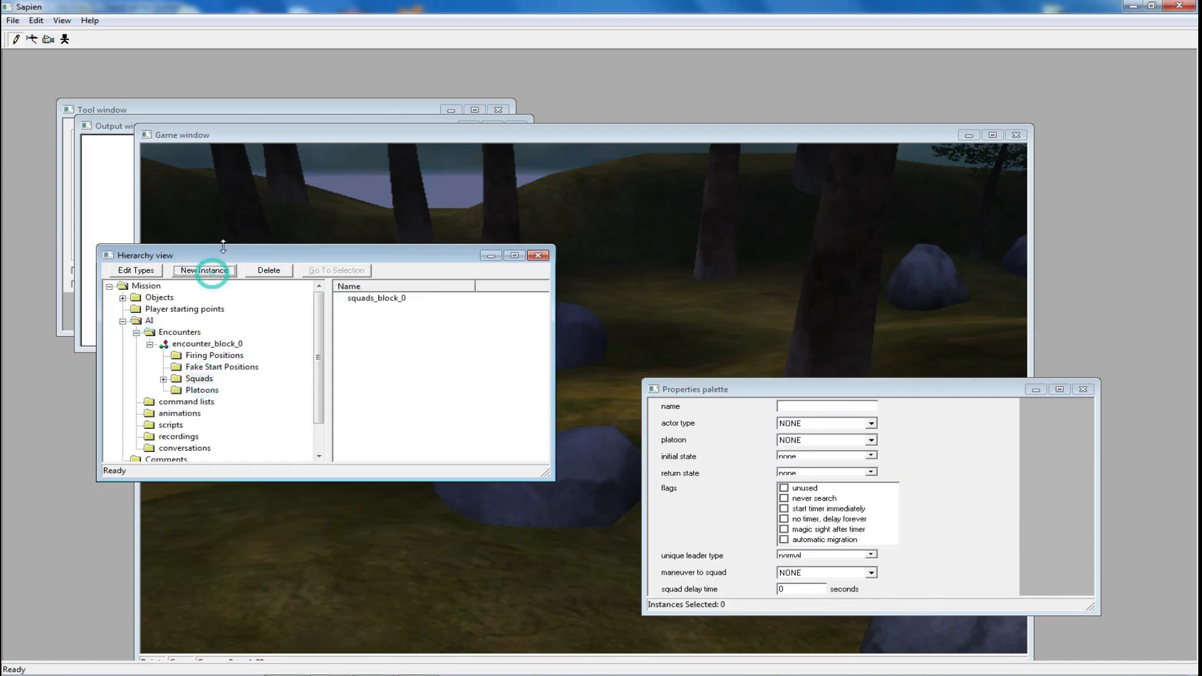
click(391, 300)
drag(1091, 606, 1099, 612)
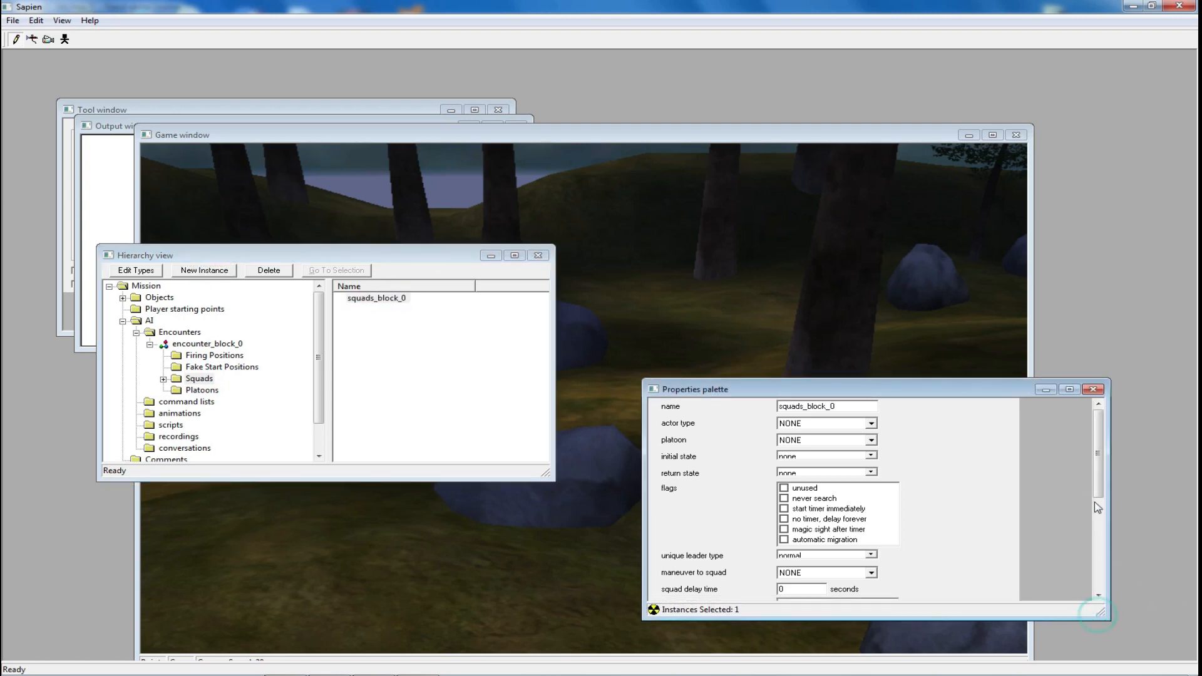
click(871, 425)
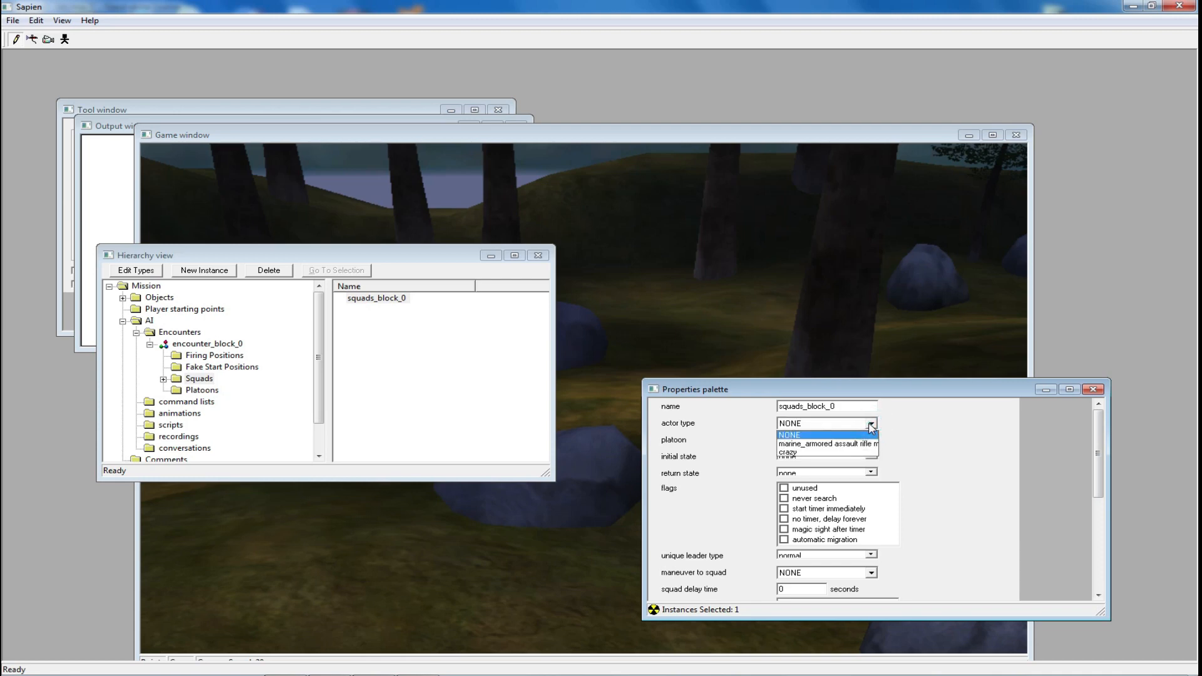
click(871, 428)
double_click(871, 391)
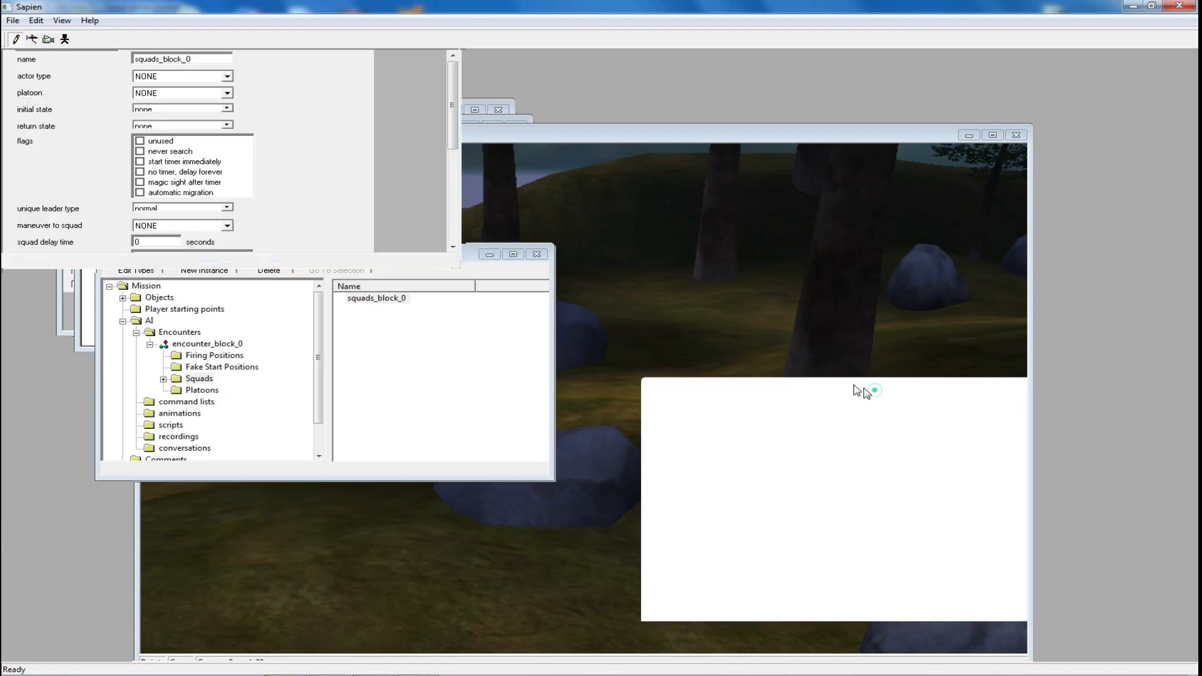
click(1177, 21)
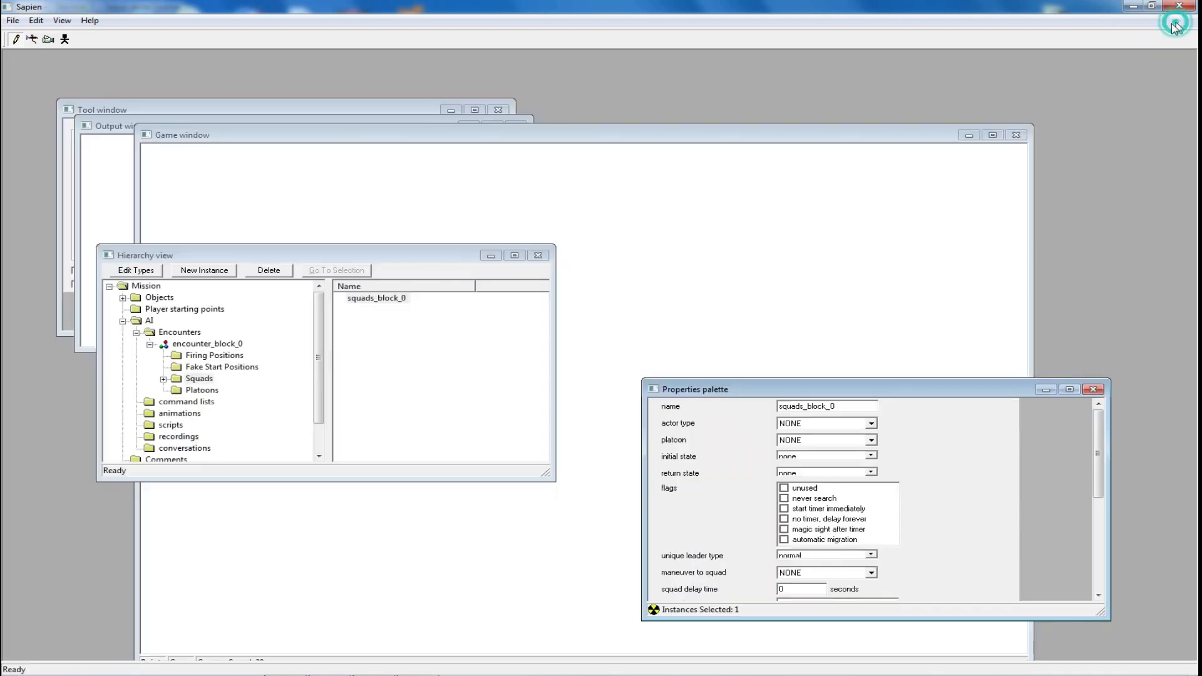
Edit the object types to add the chief actor_variant tag from the characters\Chief folder
click(159, 272)
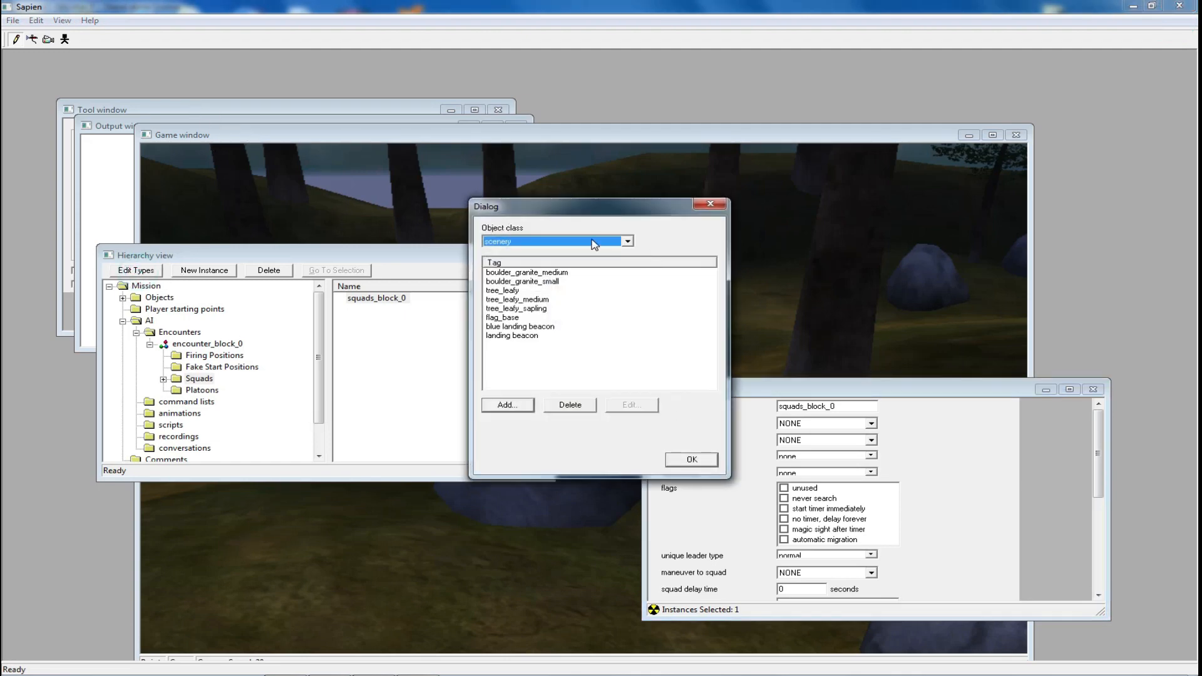
click(594, 244)
click(551, 342)
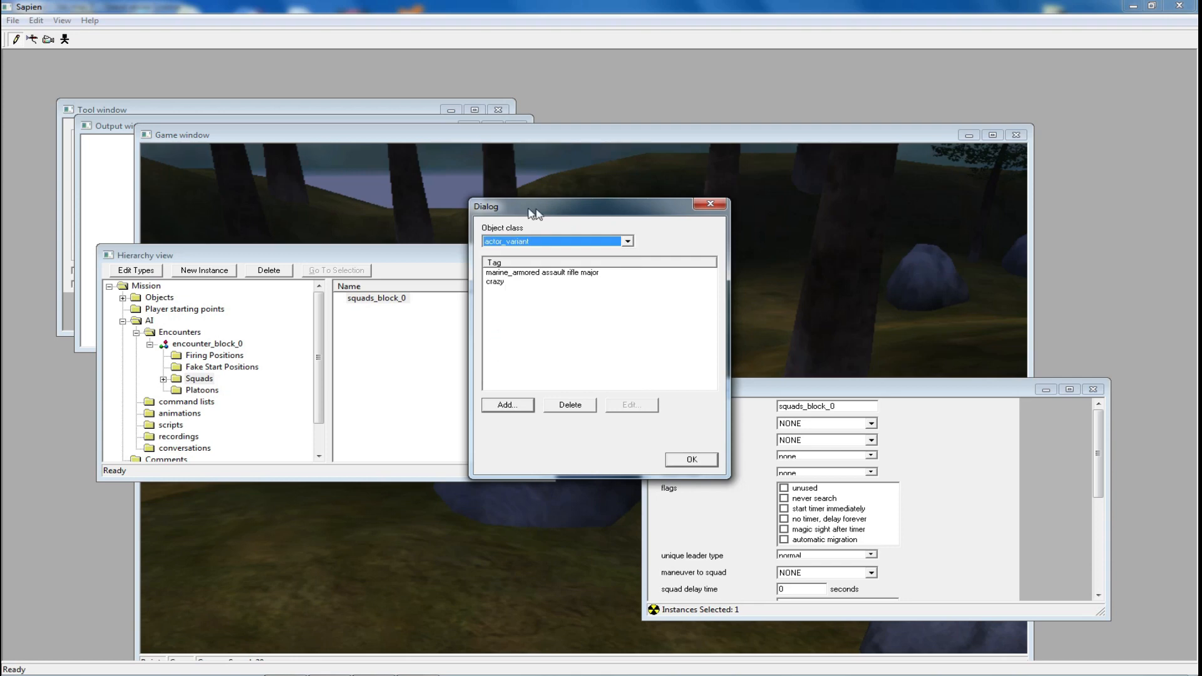
click(506, 404)
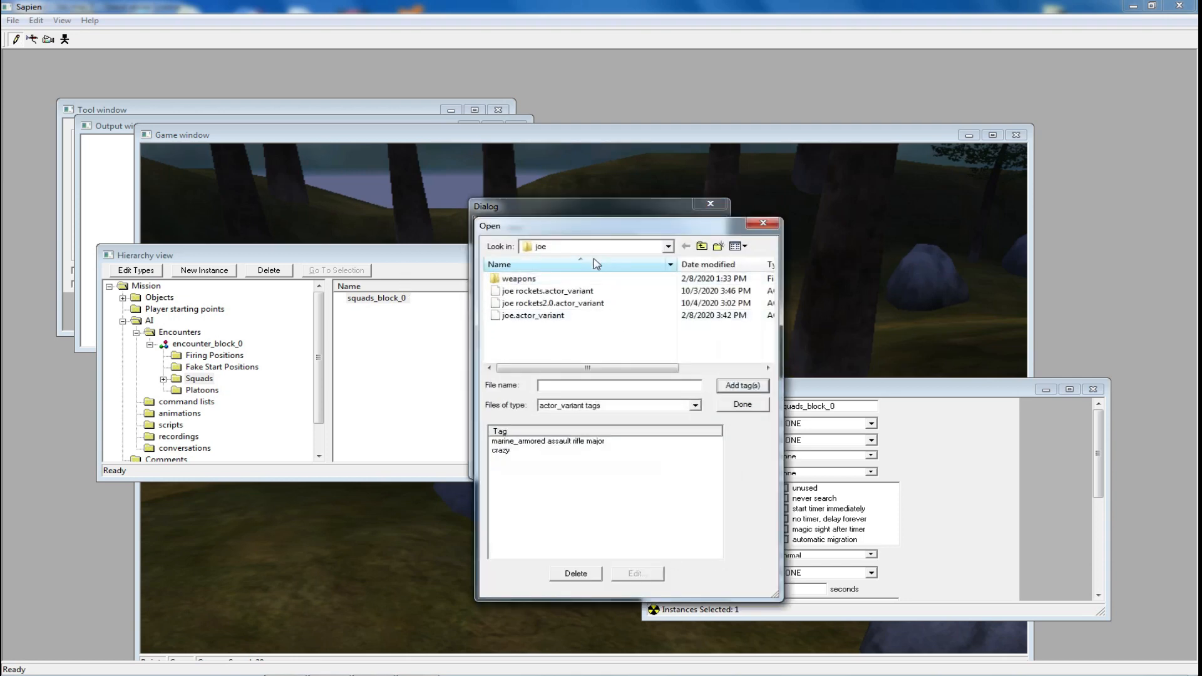
click(603, 247)
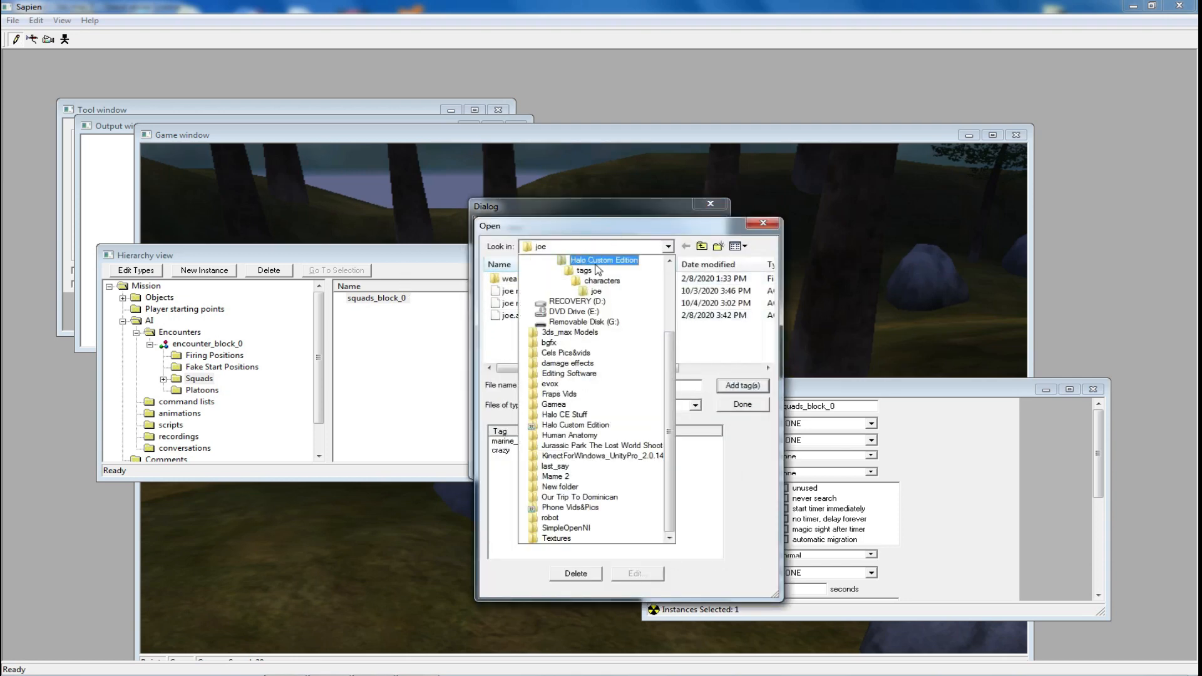
click(594, 285)
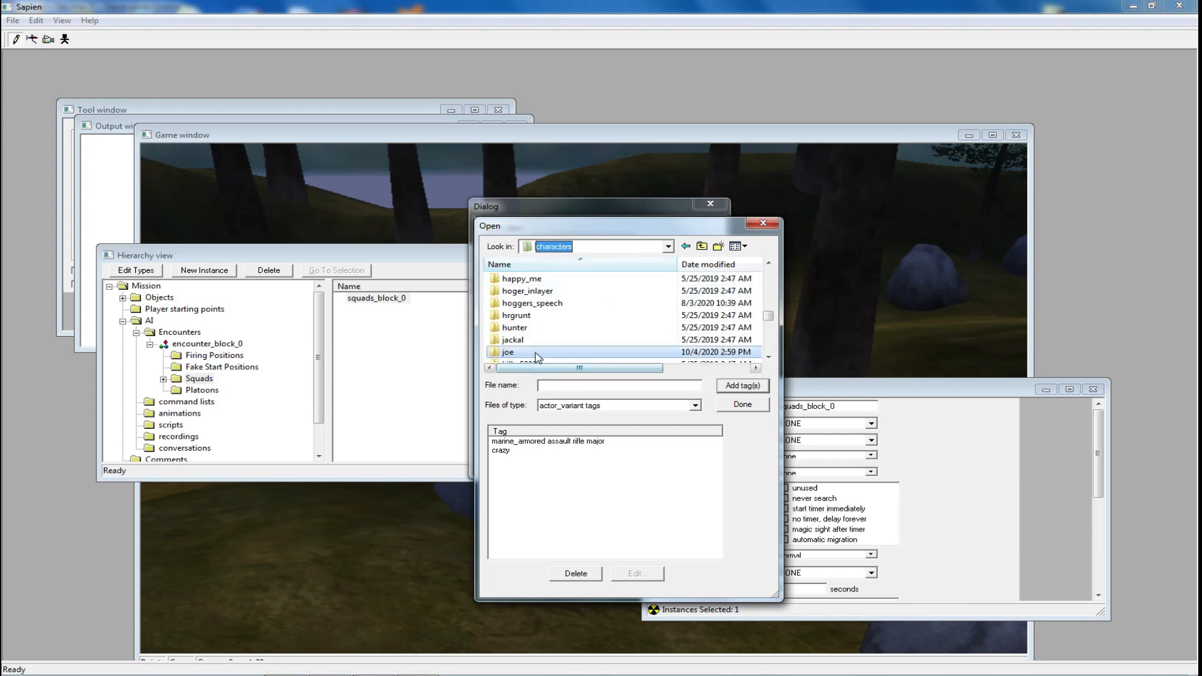
drag(769, 318, 770, 282)
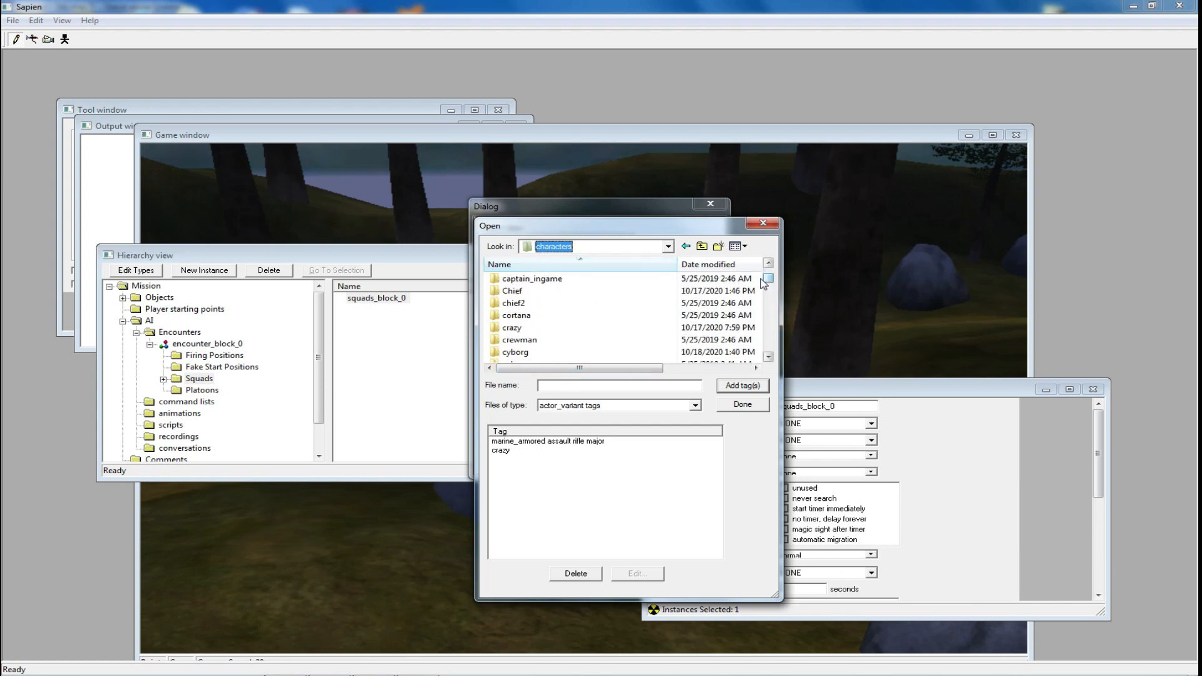
double_click(519, 293)
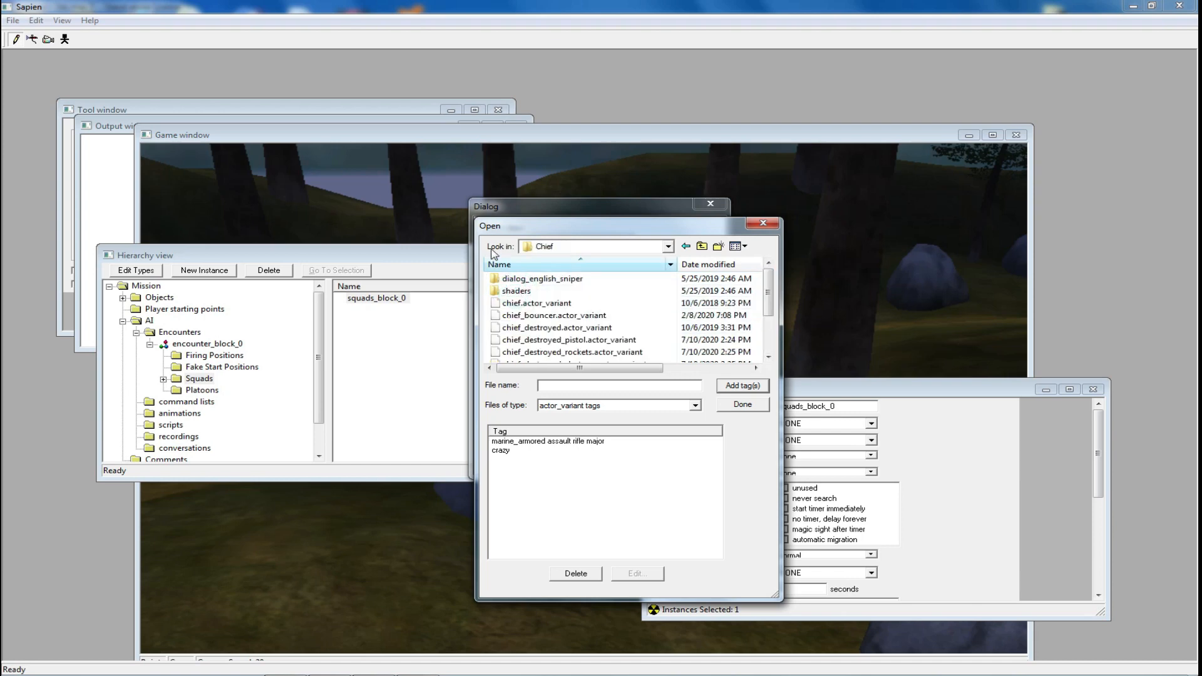
double_click(545, 303)
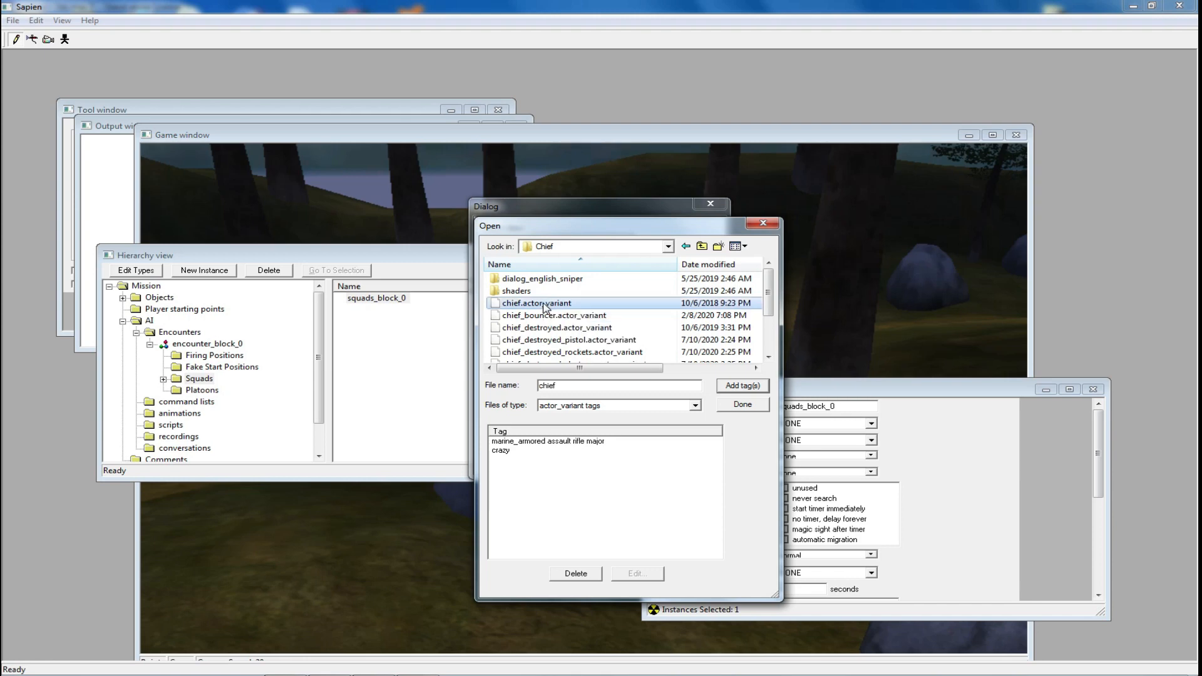
click(743, 404)
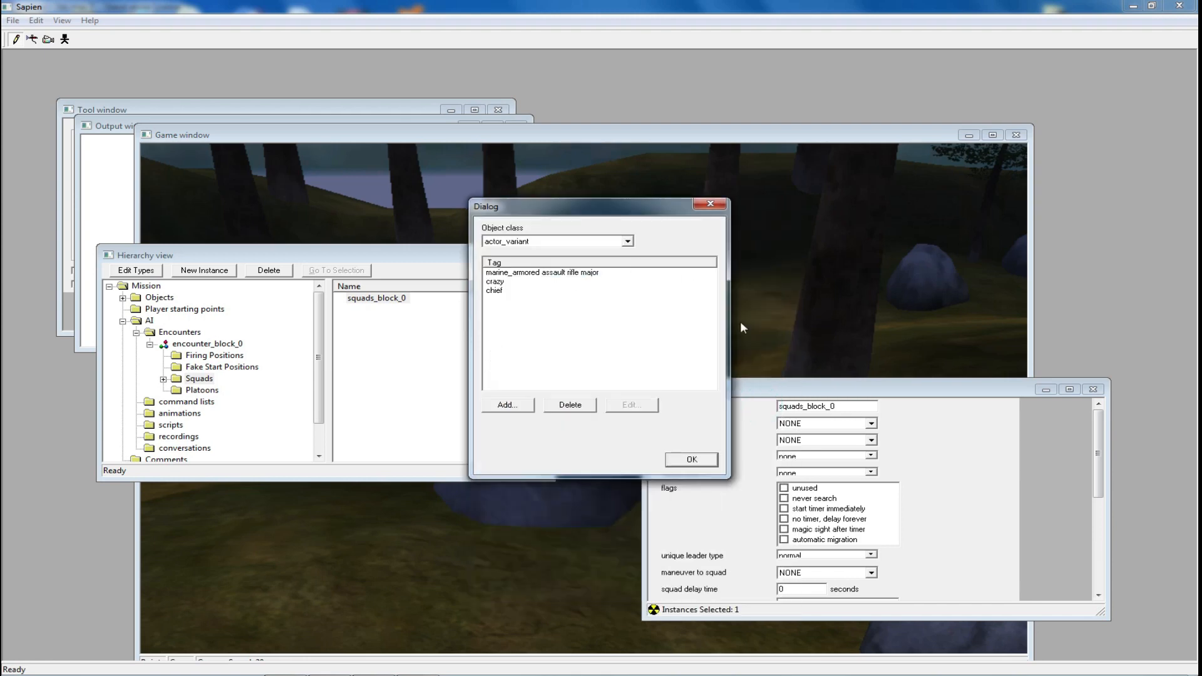
click(692, 460)
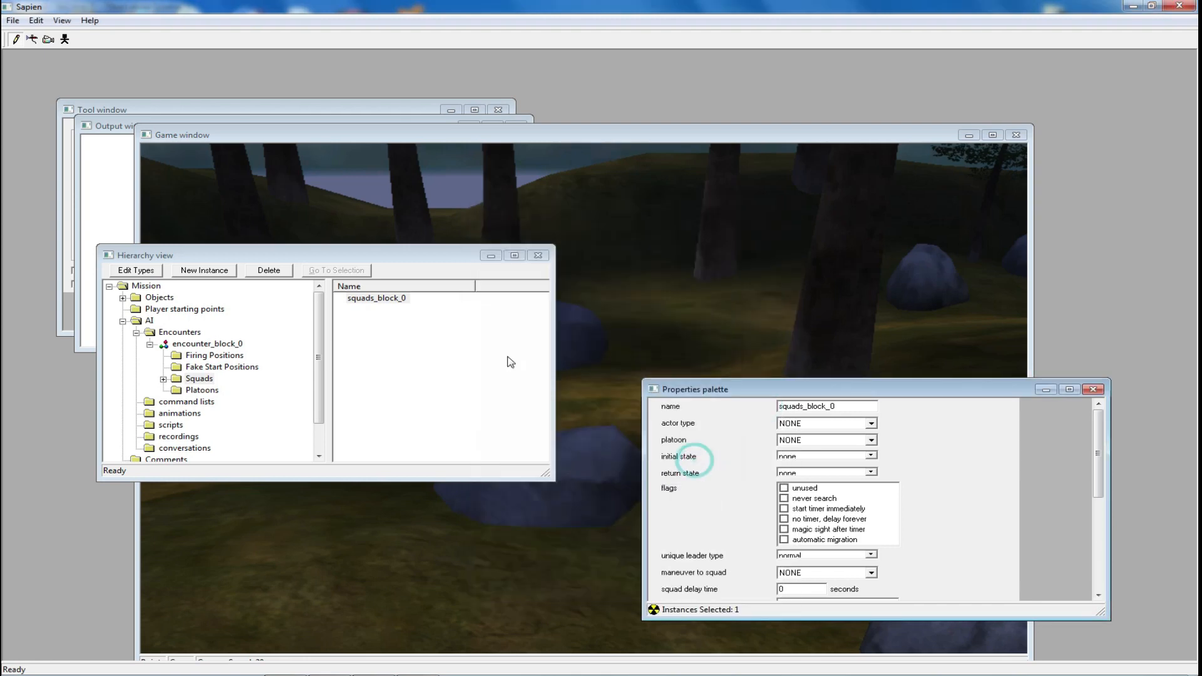
Set the squad's actor type to chief and its initial state to moving - randomly, and choose a return state
click(872, 424)
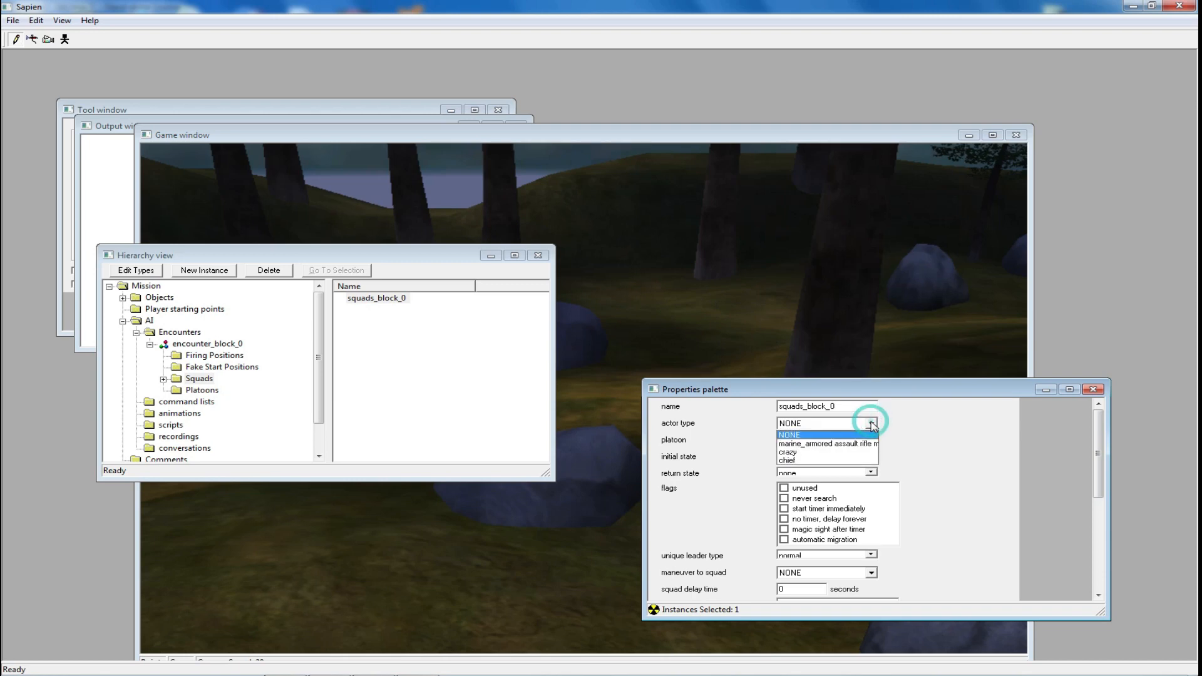
click(797, 457)
drag(1098, 439, 1099, 450)
click(871, 431)
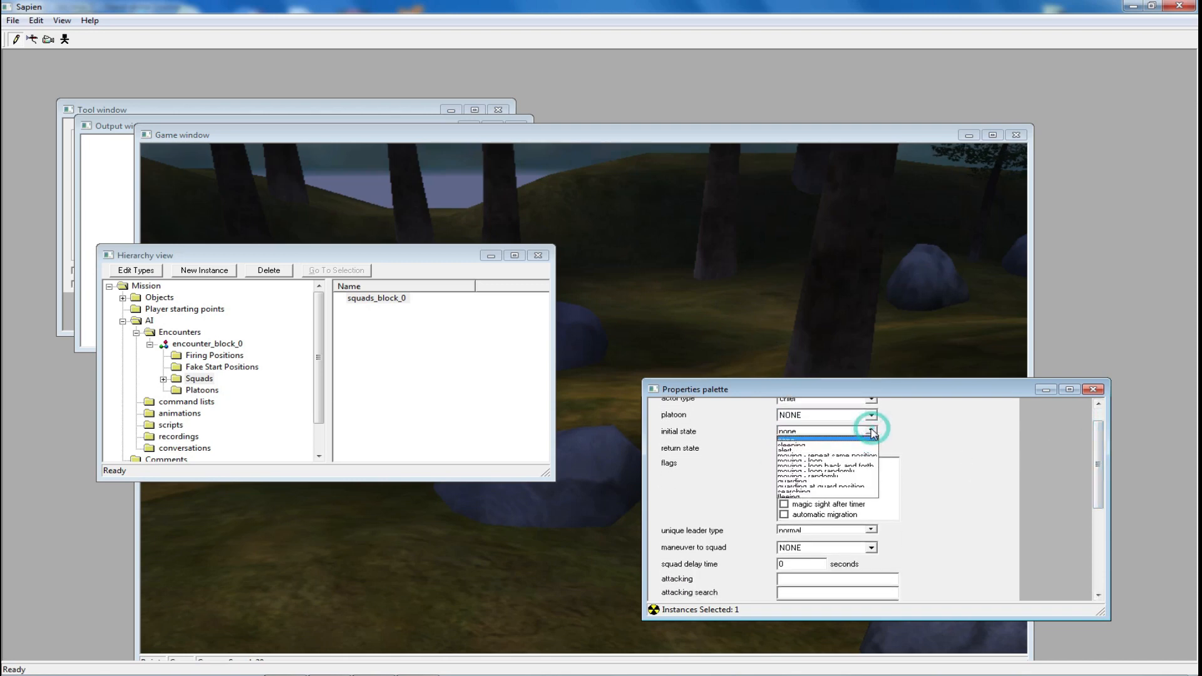
click(845, 476)
click(855, 447)
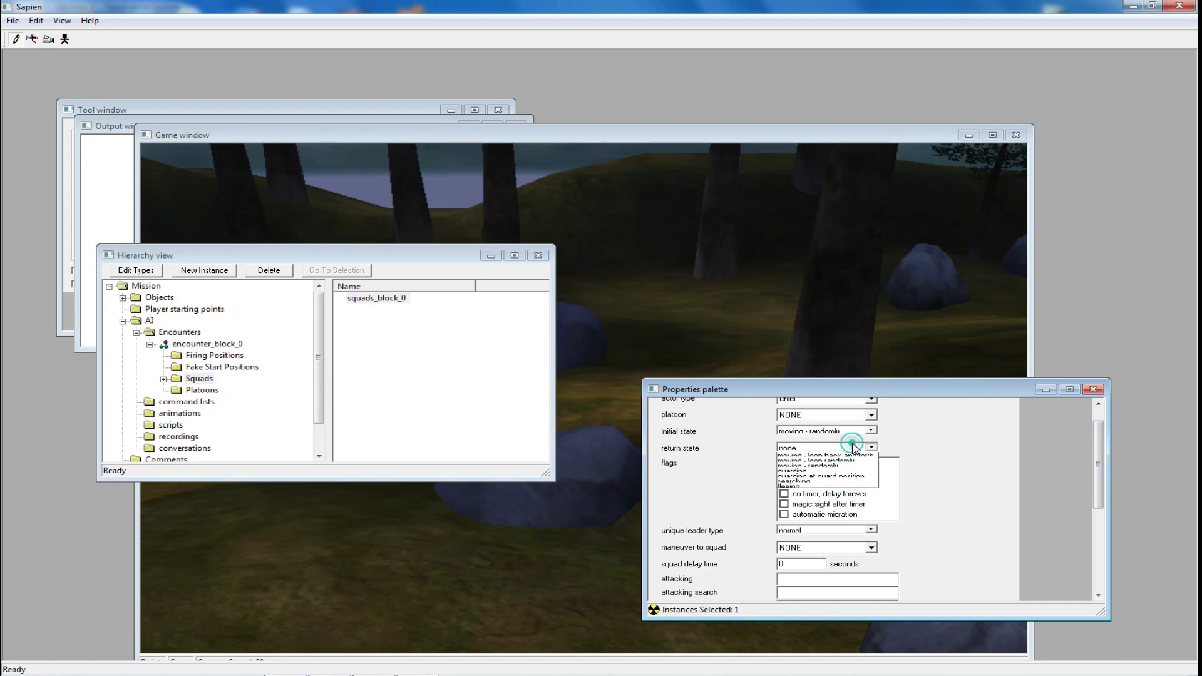
click(841, 495)
Set the squad's normal and insane diff counts and respawn min, max and total to 1, with a respawn delay of 2 to 3 seconds
drag(1097, 439, 1098, 535)
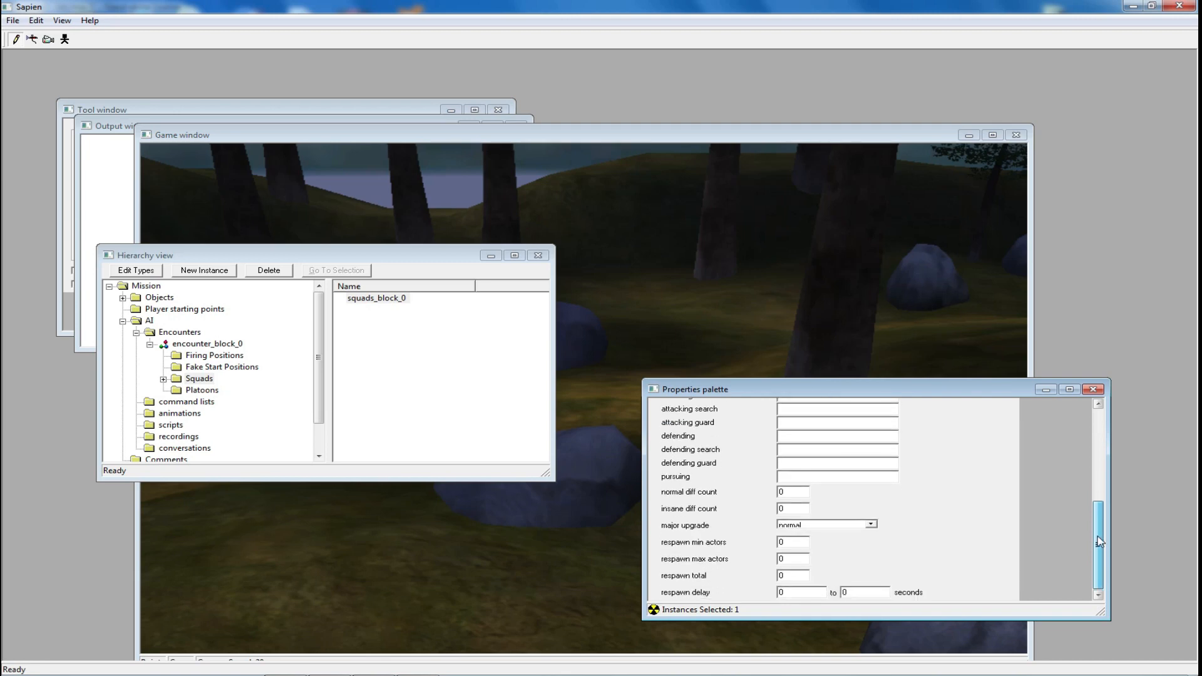
double_click(798, 496)
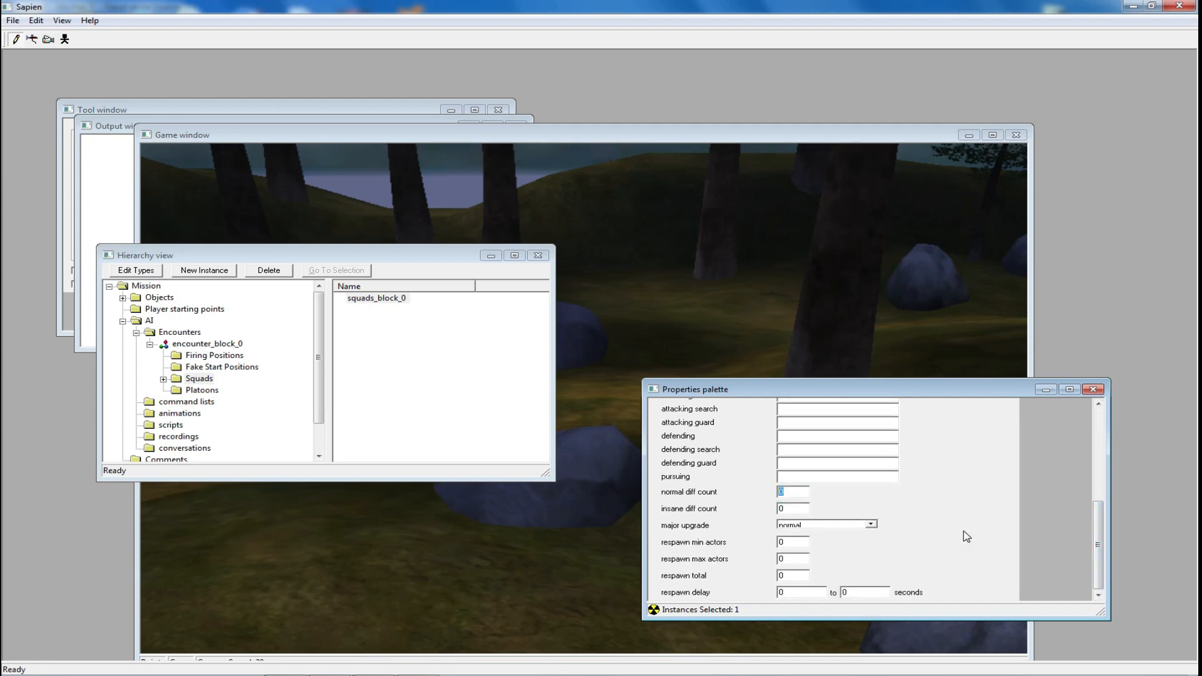
key(Tab)
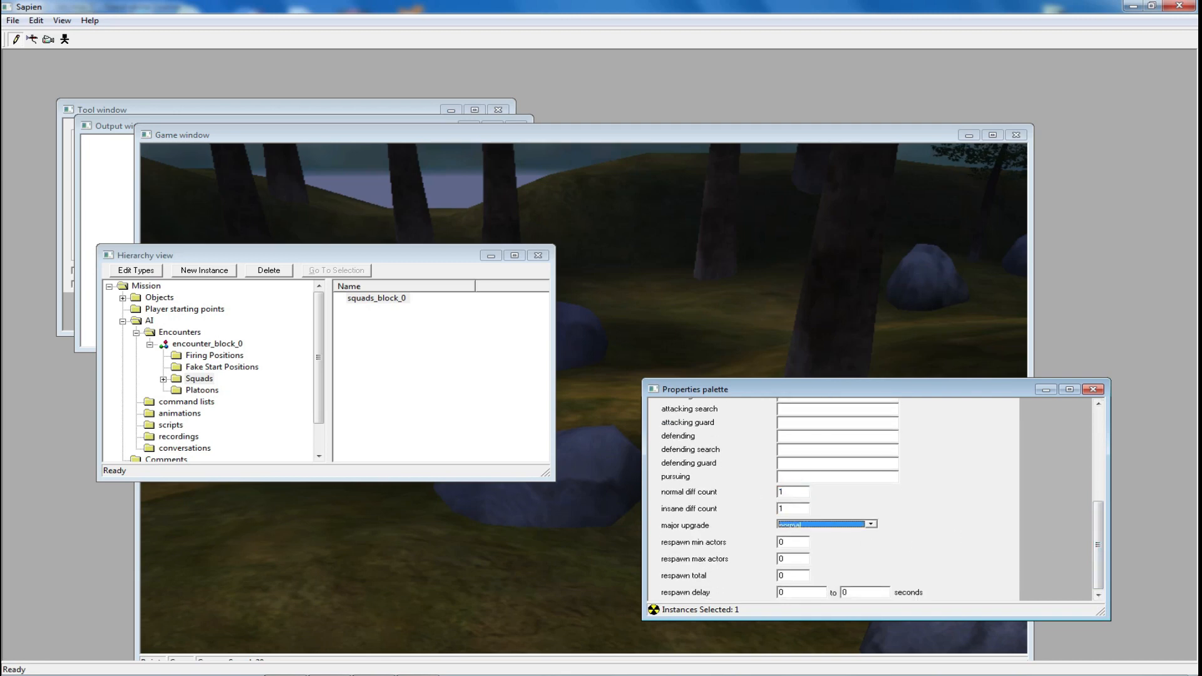
key(Tab)
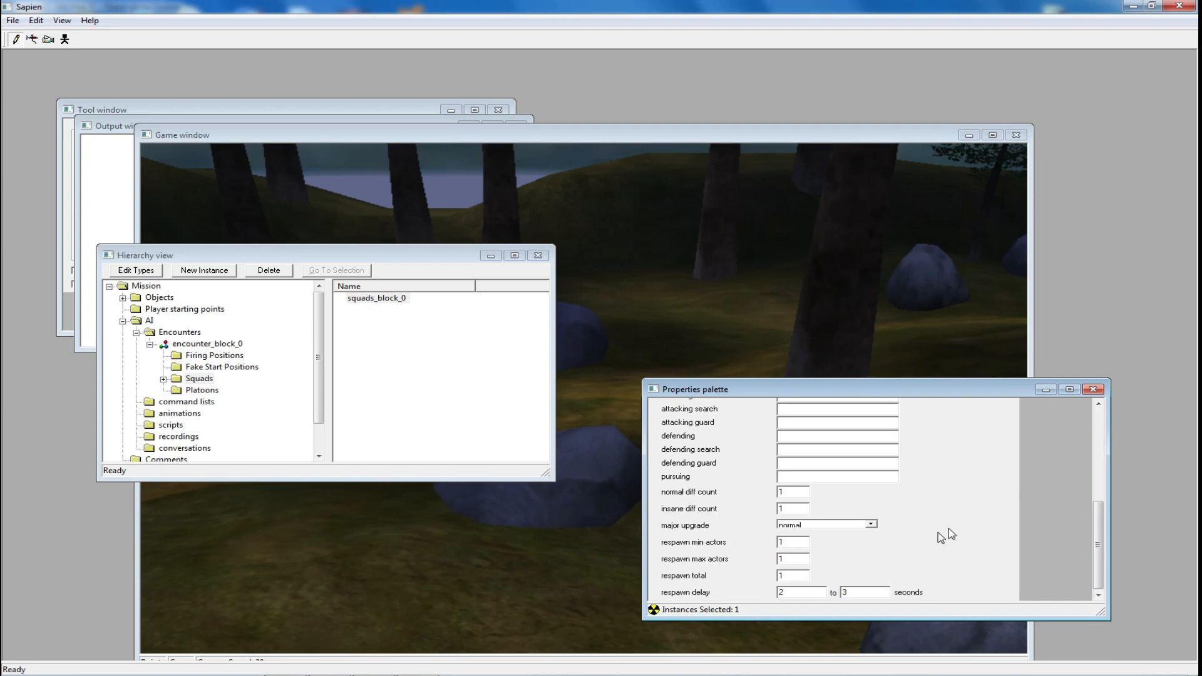
Under the squad's Move Positions, place one position on the concrete ramp platform and another on the ground beside the boulders
drag(944, 396, 916, 248)
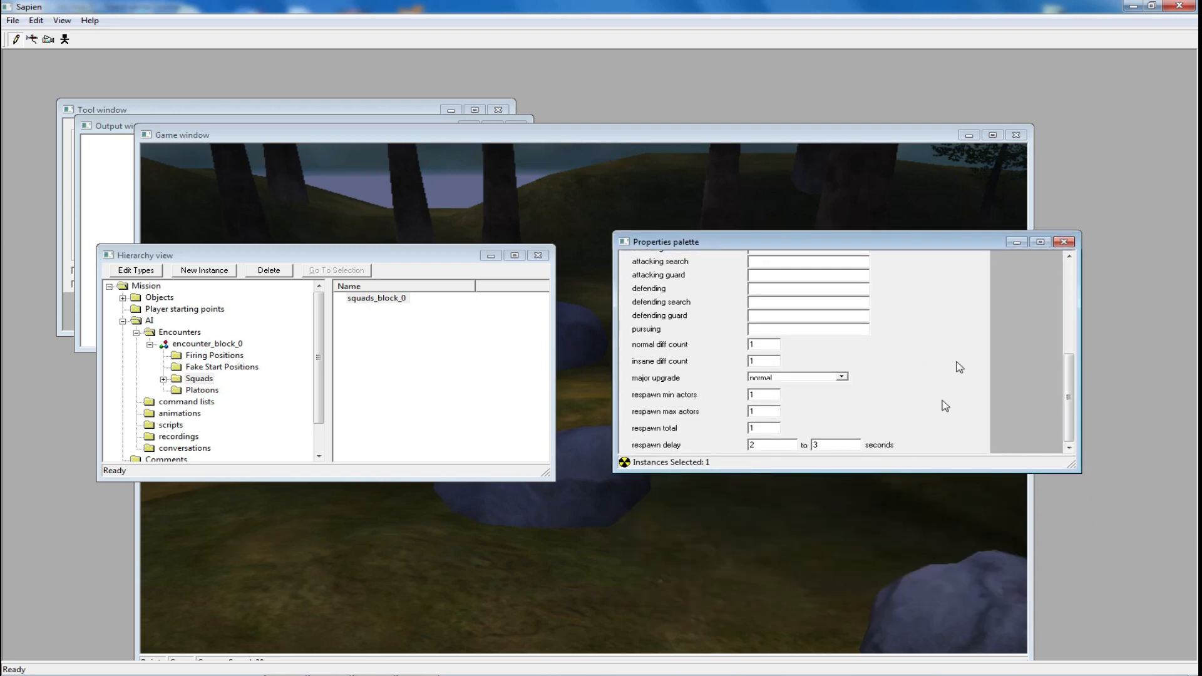
click(394, 300)
click(163, 379)
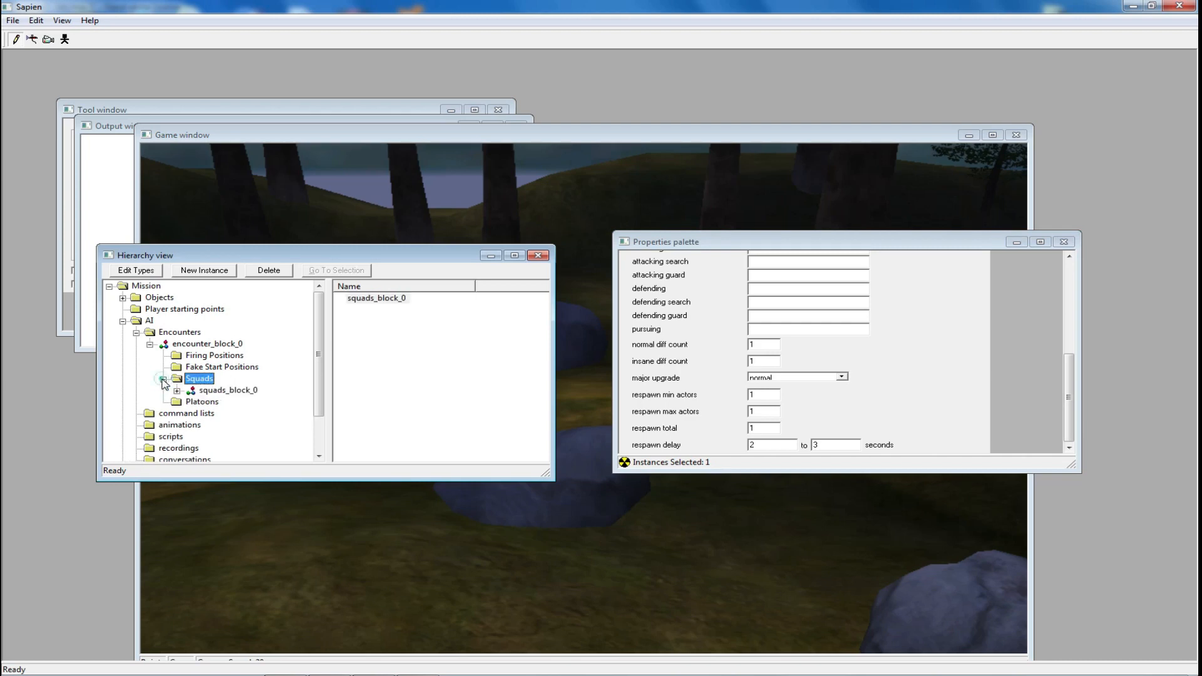
click(178, 390)
click(224, 402)
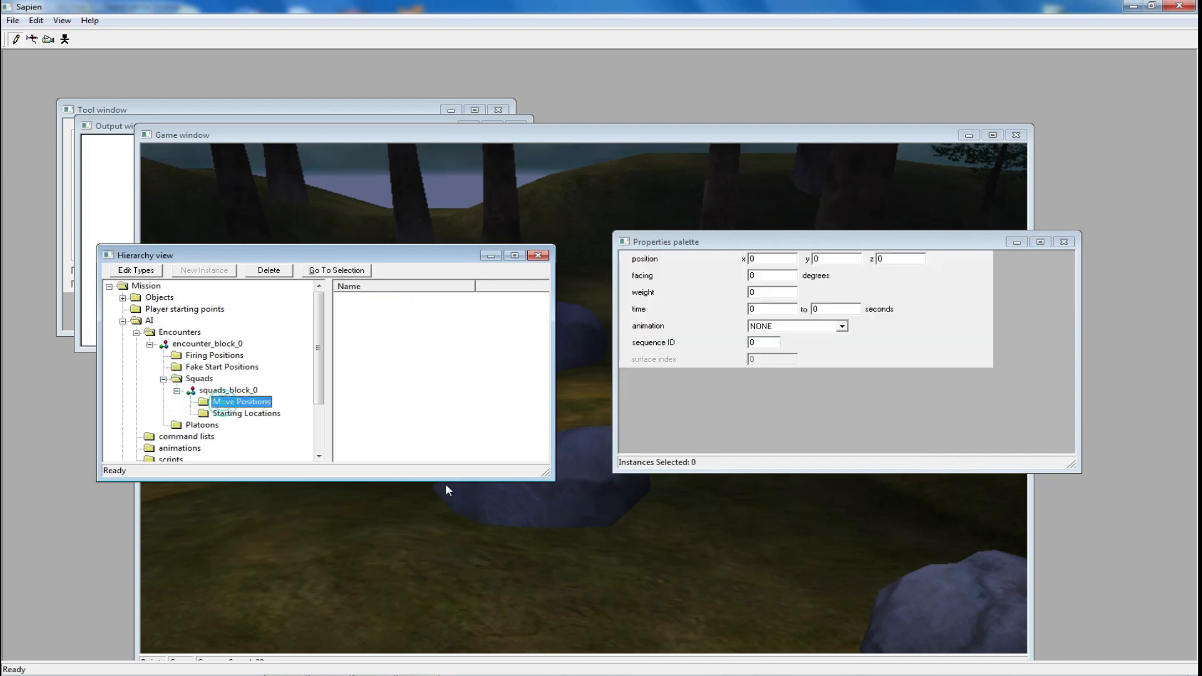
middle_drag(271, 422, 572, 128)
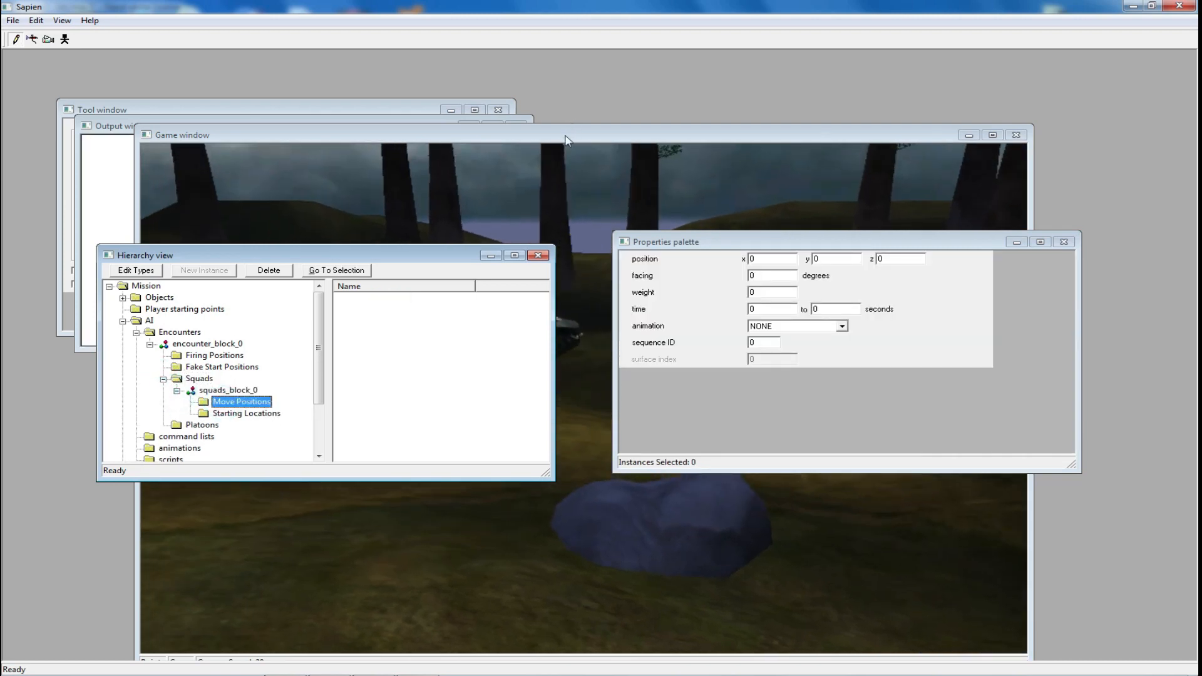
drag(569, 139, 557, 141)
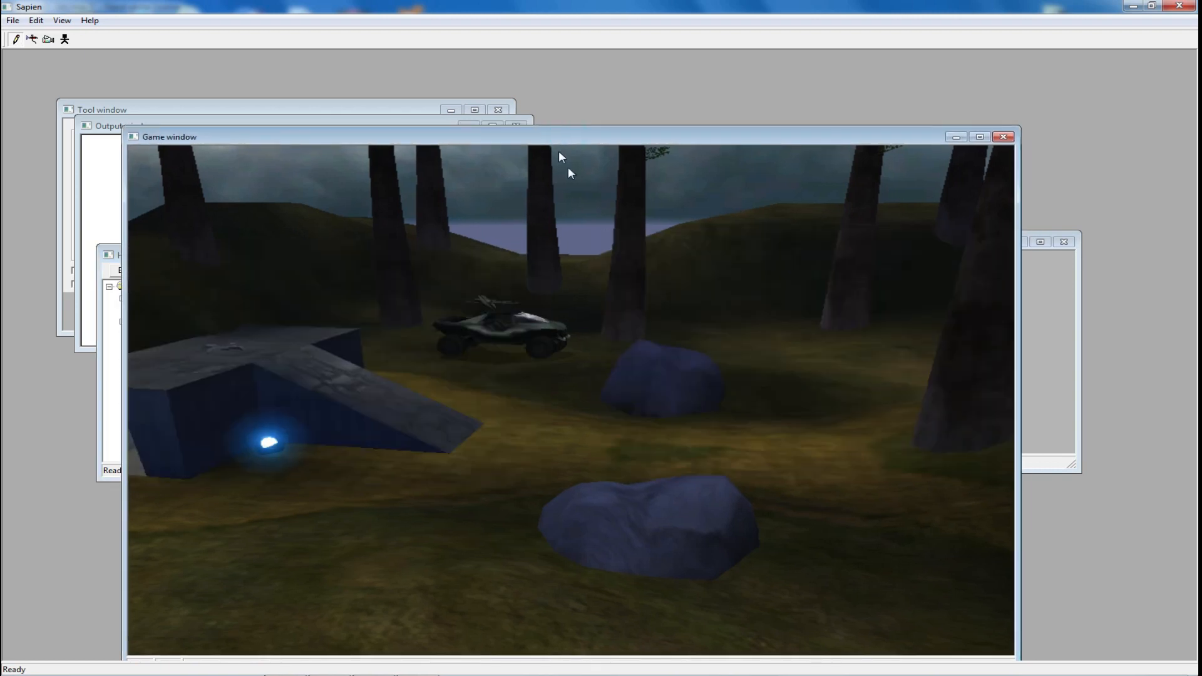
click(253, 352)
click(839, 471)
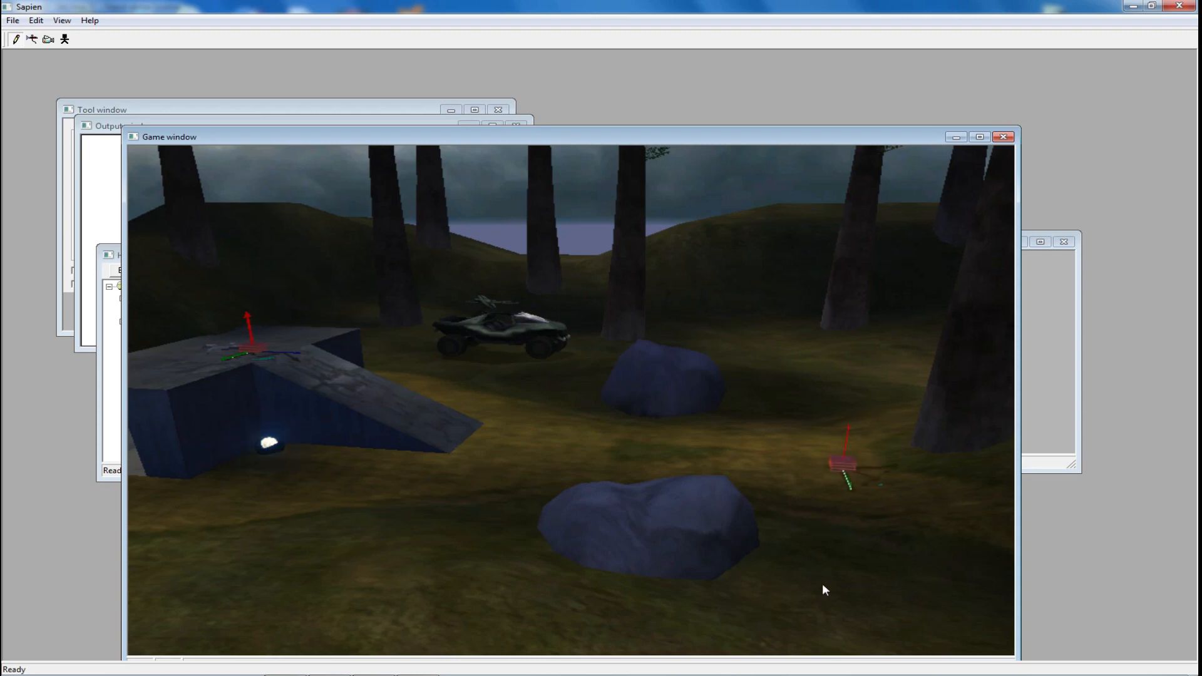
Move the Game window clear of the Properties palette and check the animation choices for the selected move position
drag(548, 137, 529, 411)
click(843, 326)
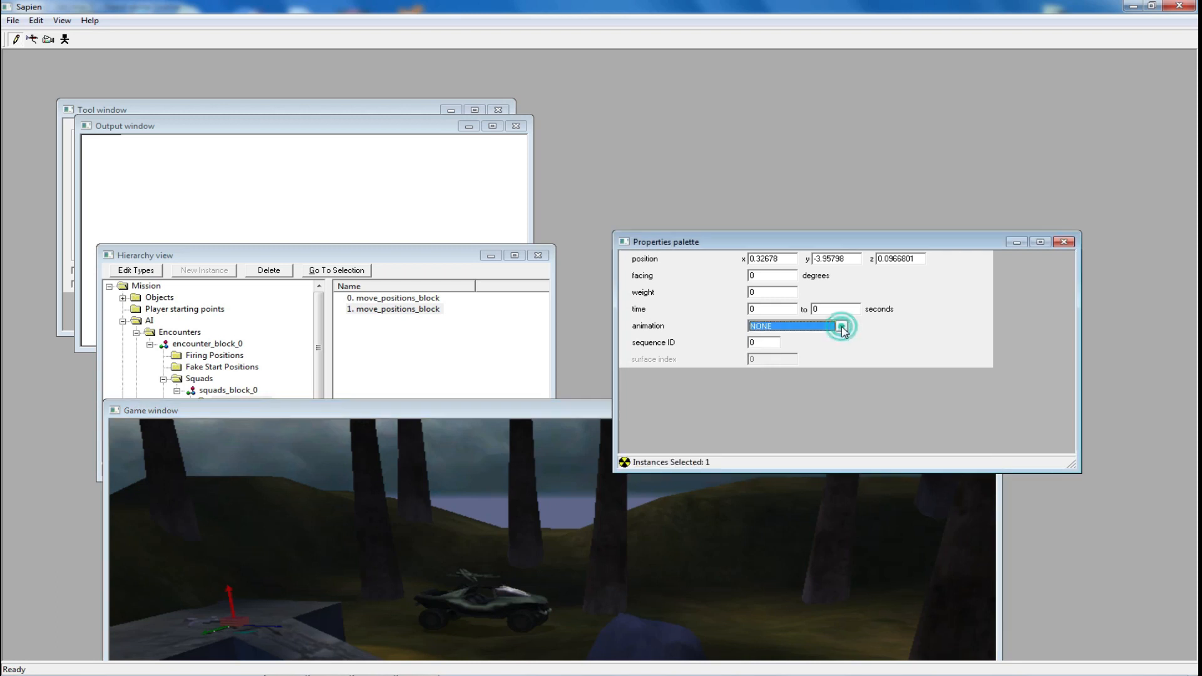
click(843, 326)
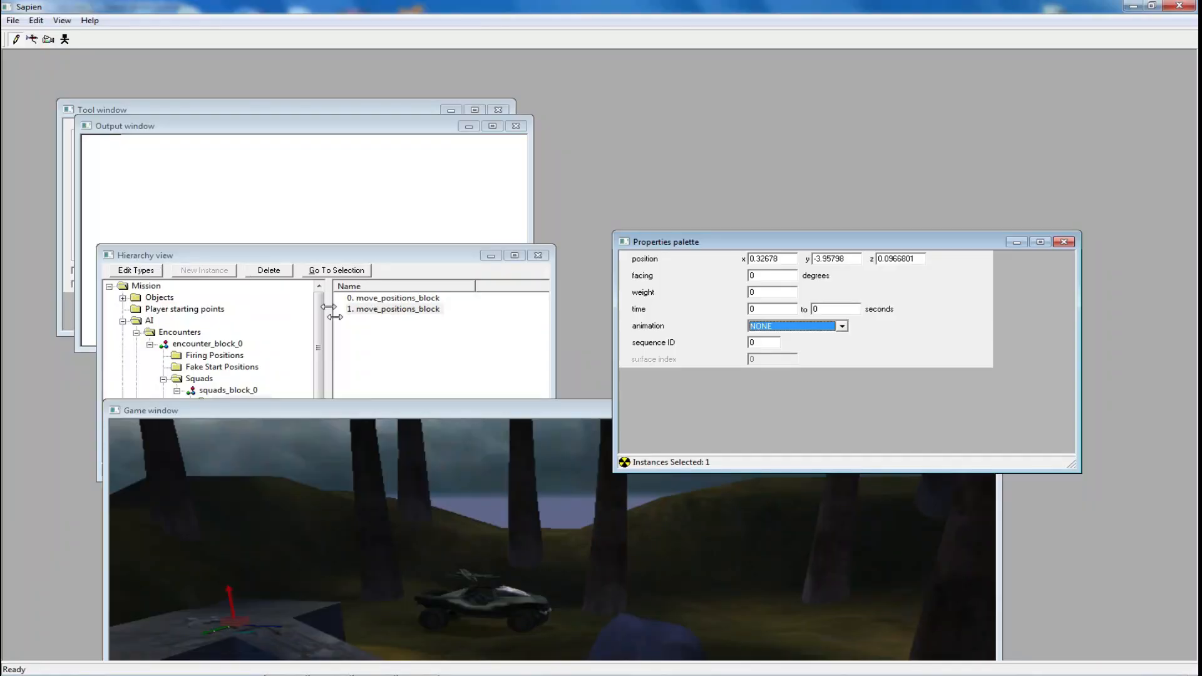
Open the AI animations category and assign my_anim from the scenery\my_anim tags folder as its animation graph
drag(321, 332, 321, 379)
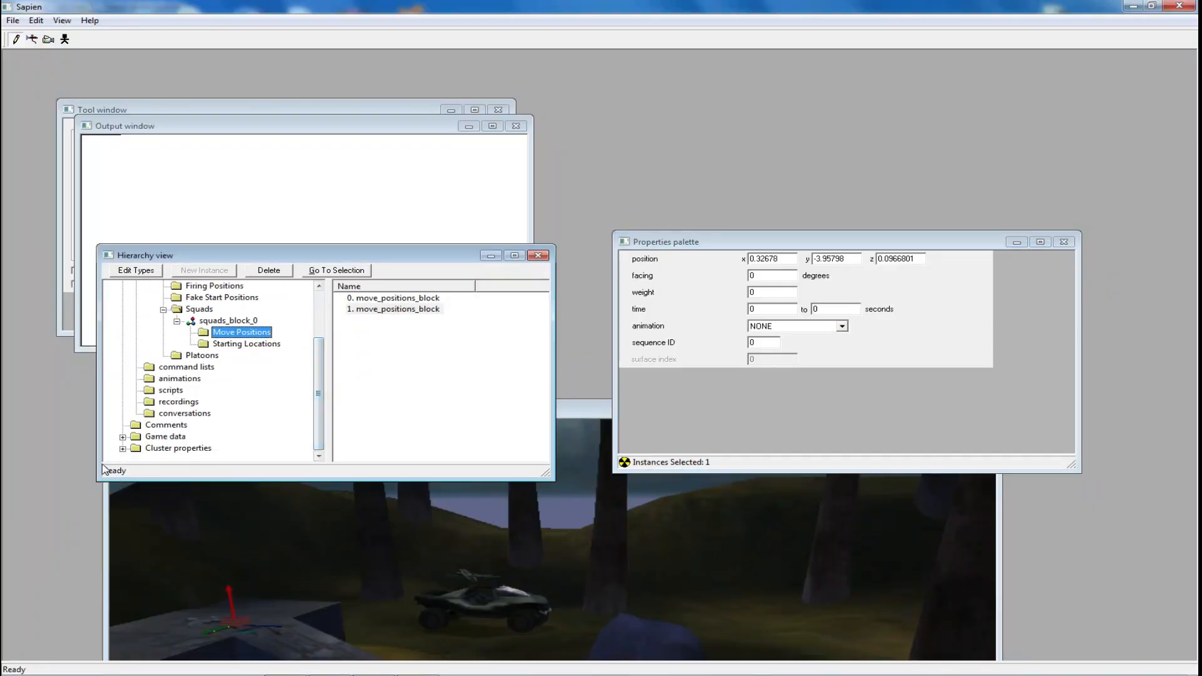
click(181, 379)
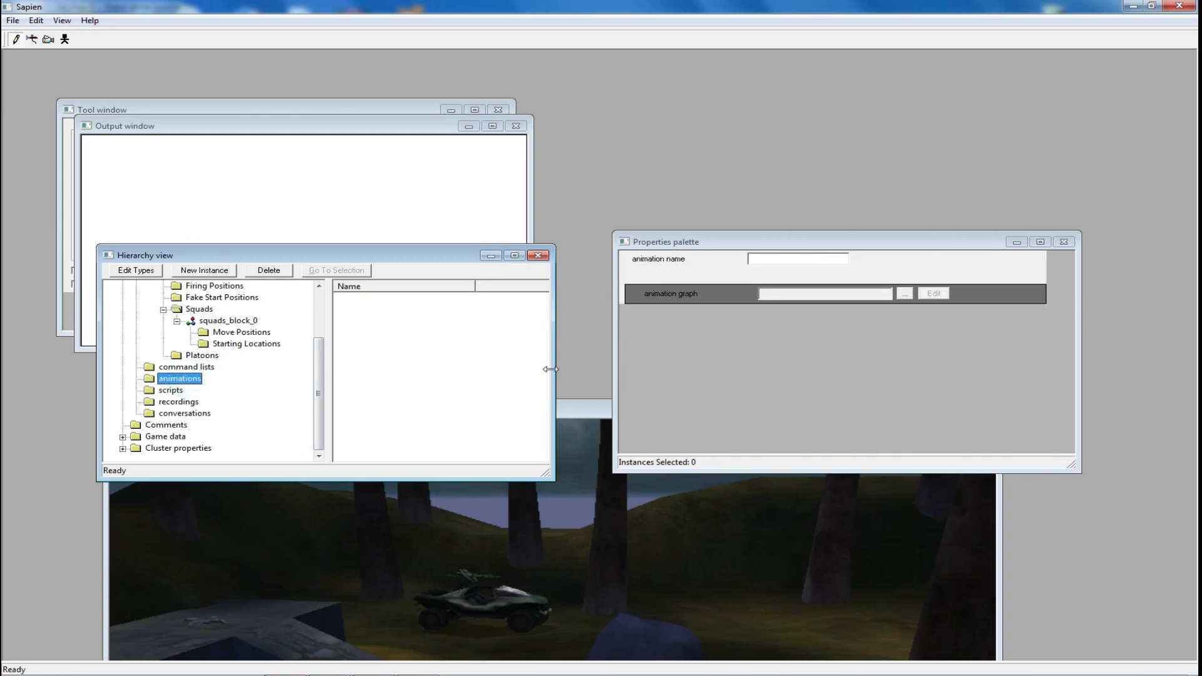
click(905, 294)
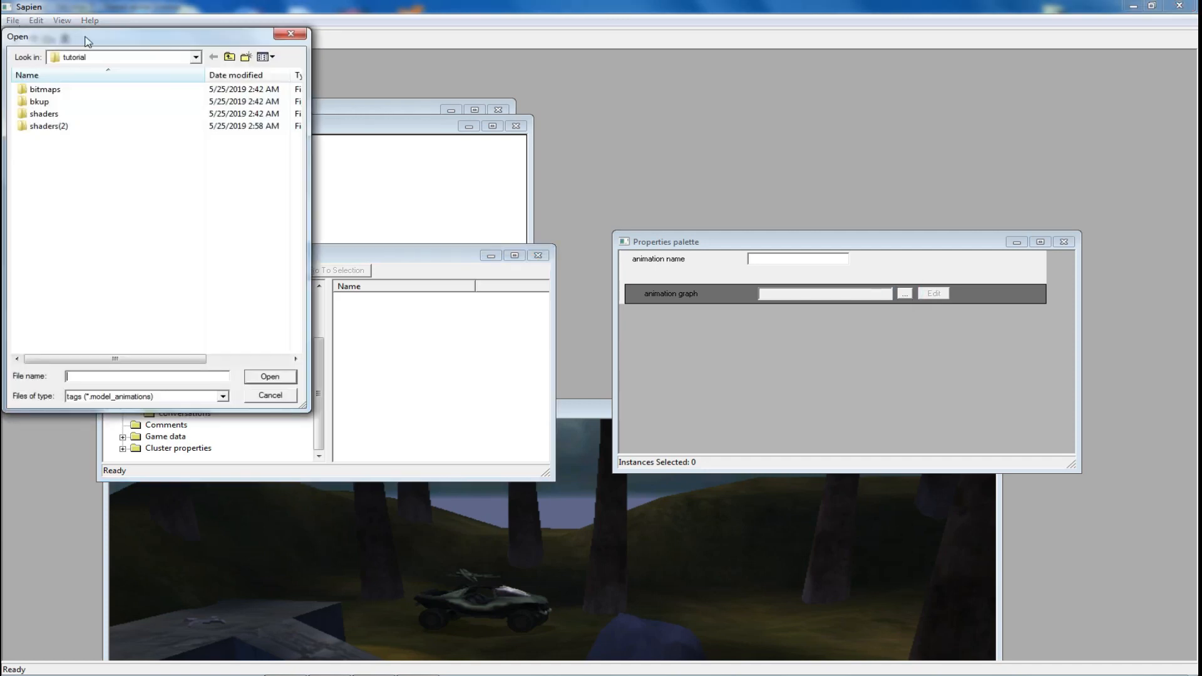
click(108, 57)
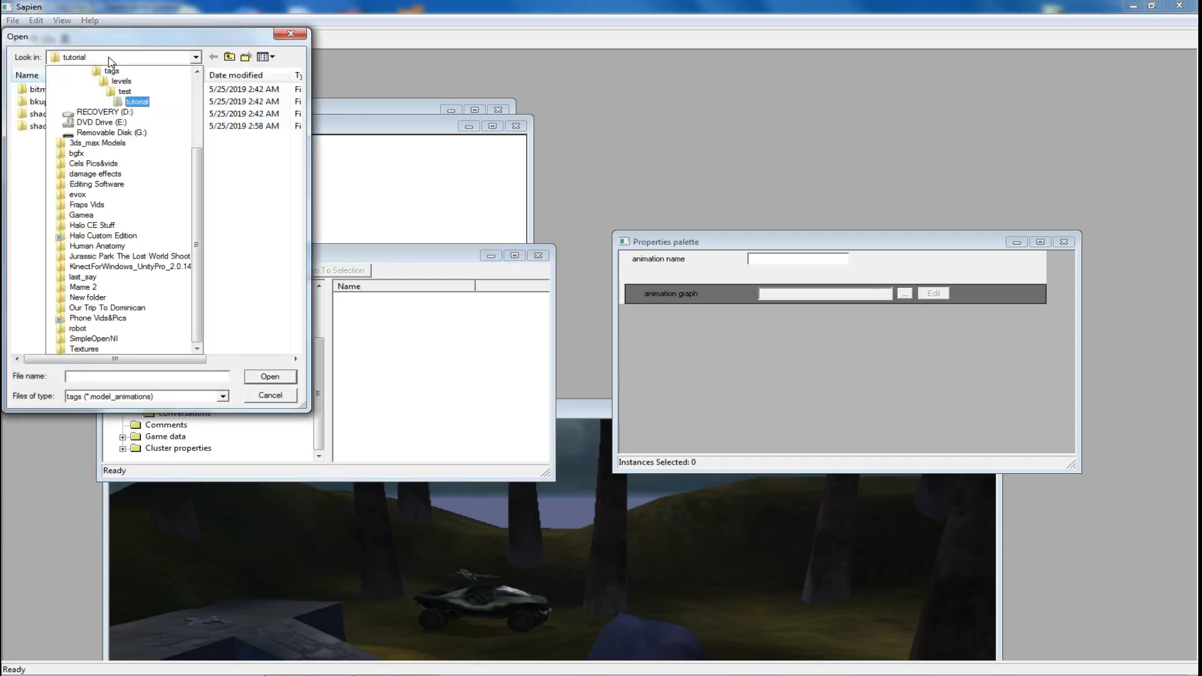
click(113, 71)
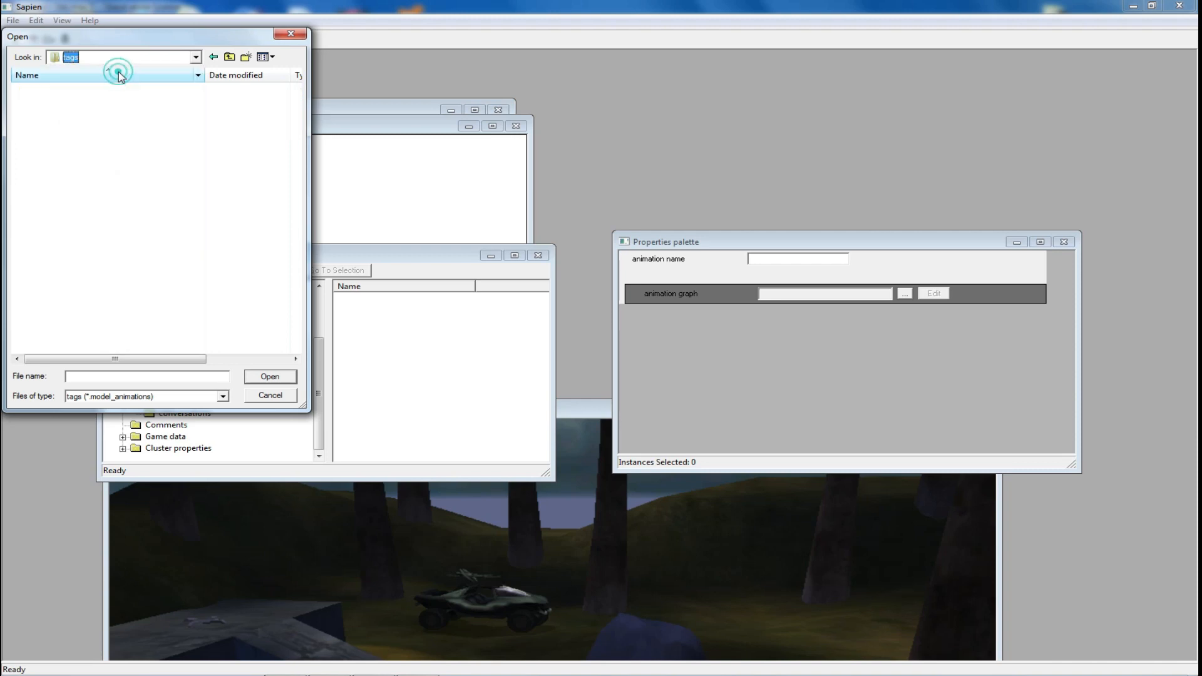
scroll(81, 273, down, 4)
click(49, 249)
double_click(48, 259)
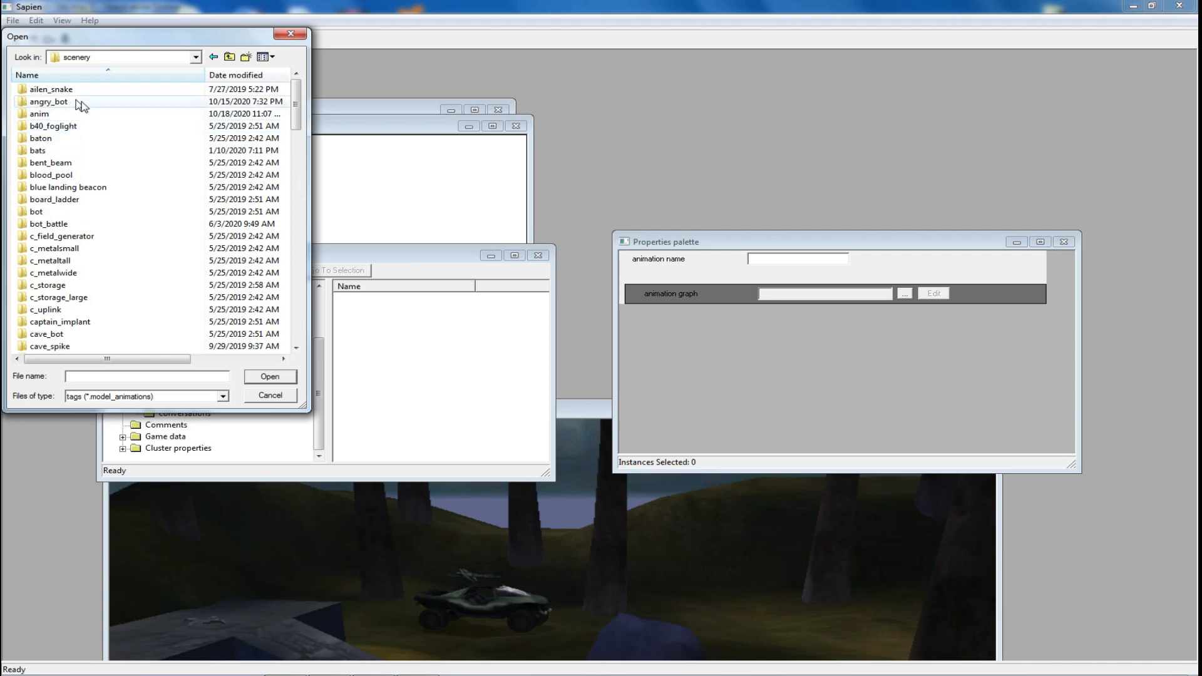
drag(292, 118, 298, 264)
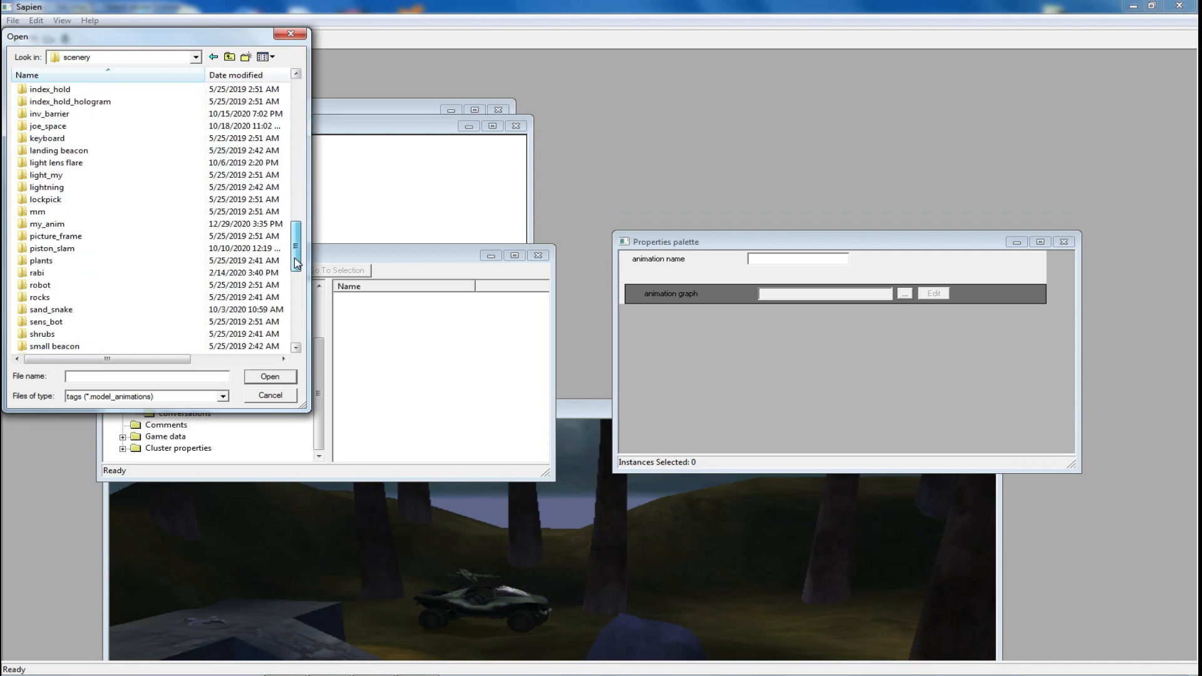
double_click(42, 224)
double_click(97, 91)
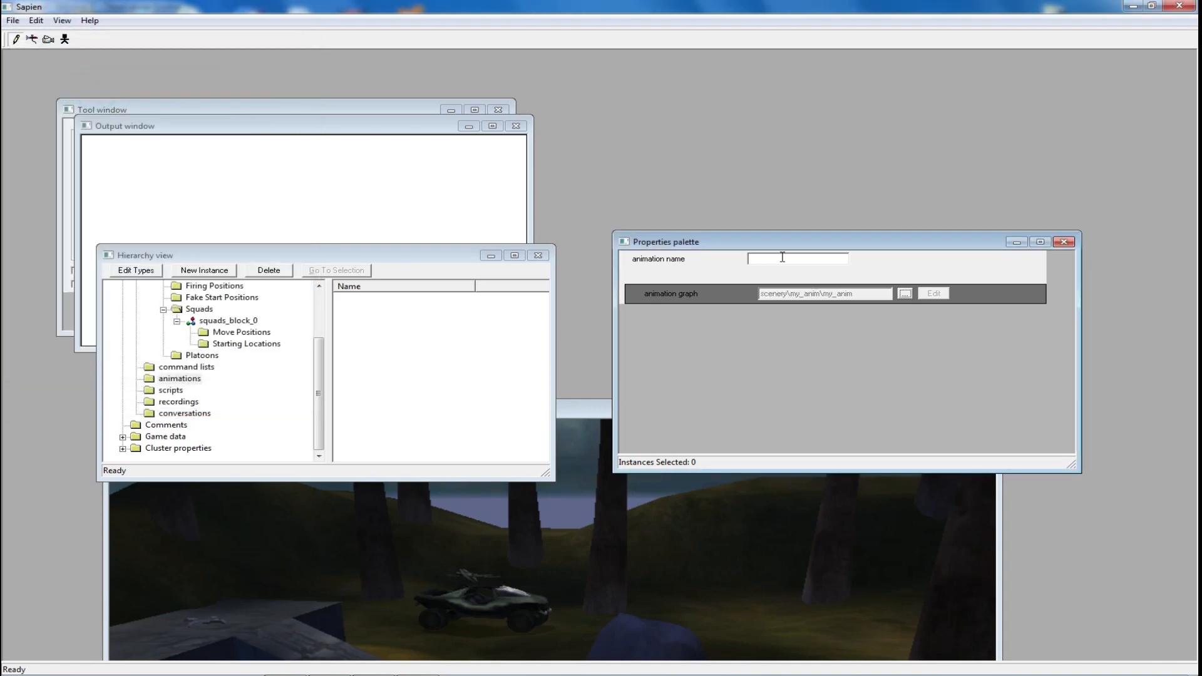
Name the animation my_anim, add it as a new AI animation instance, and select that entry
click(793, 143)
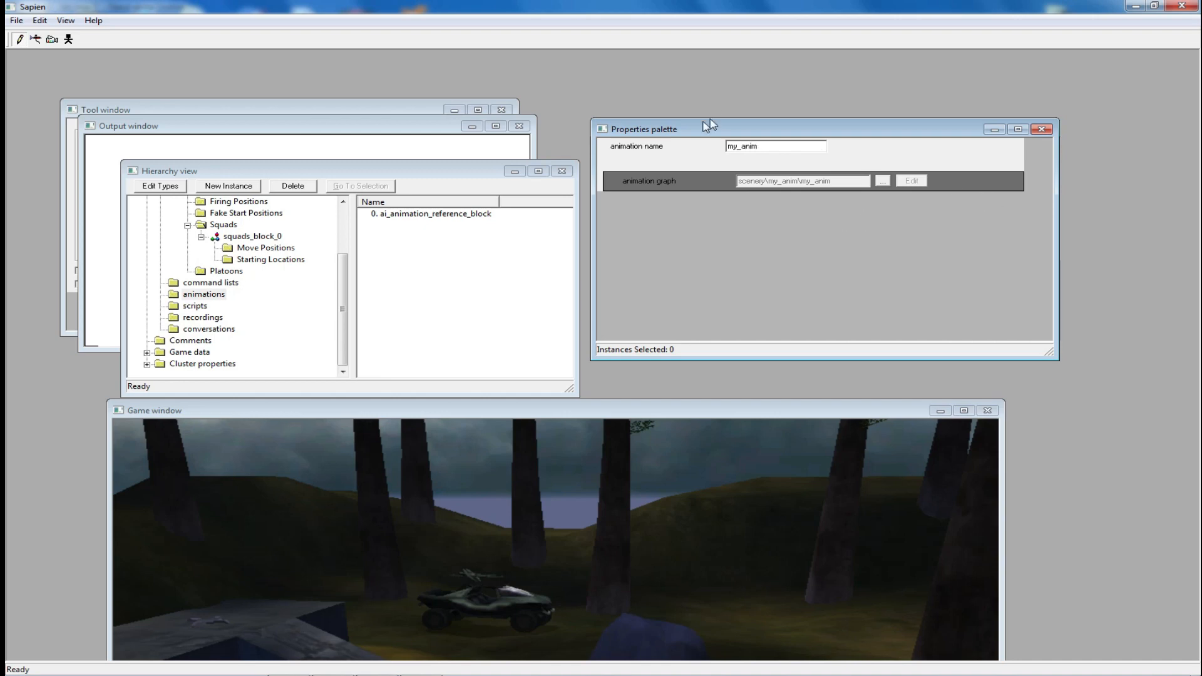
click(513, 282)
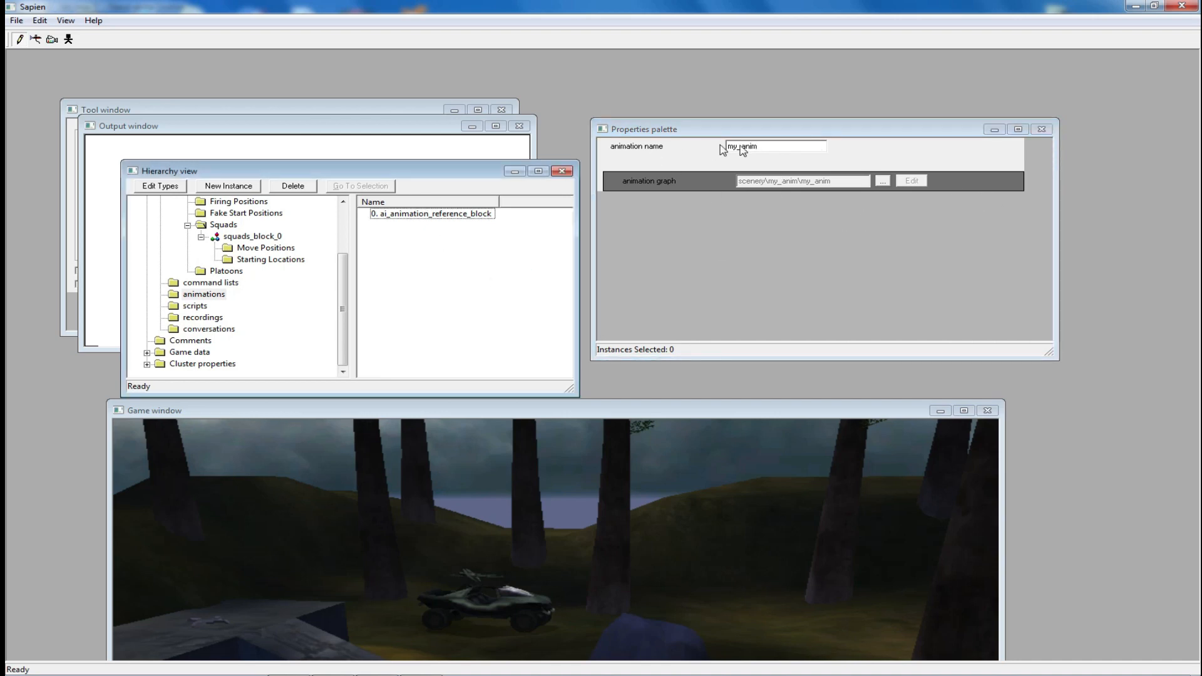
click(777, 158)
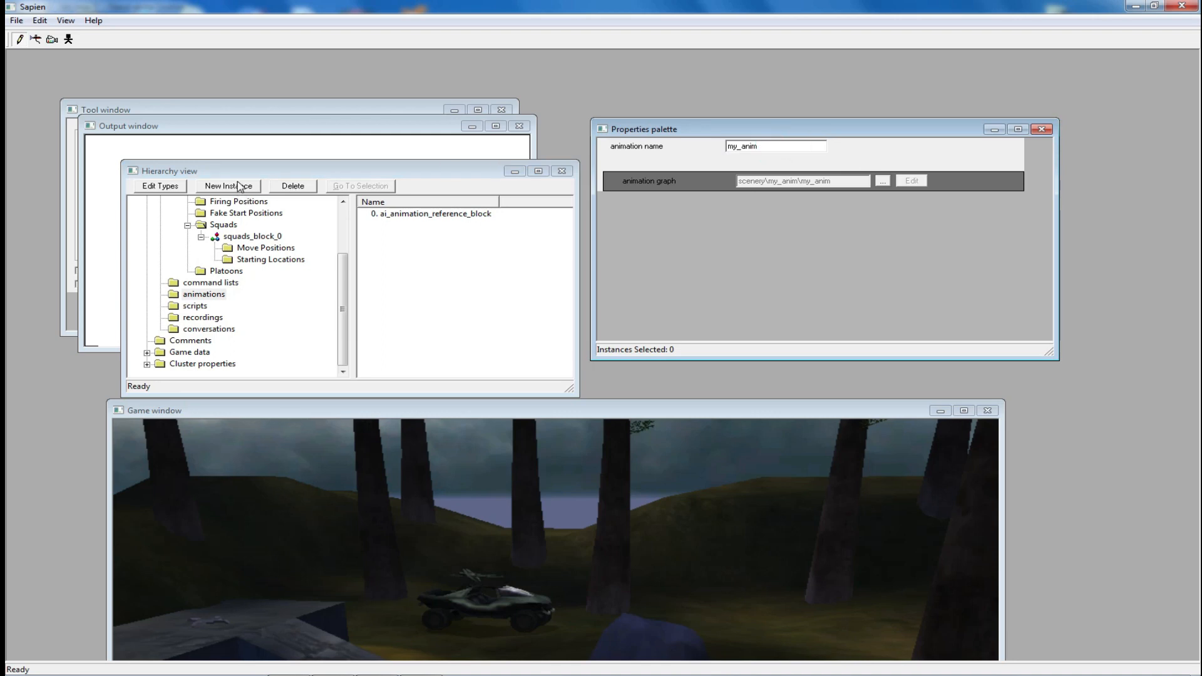
click(407, 215)
click(307, 186)
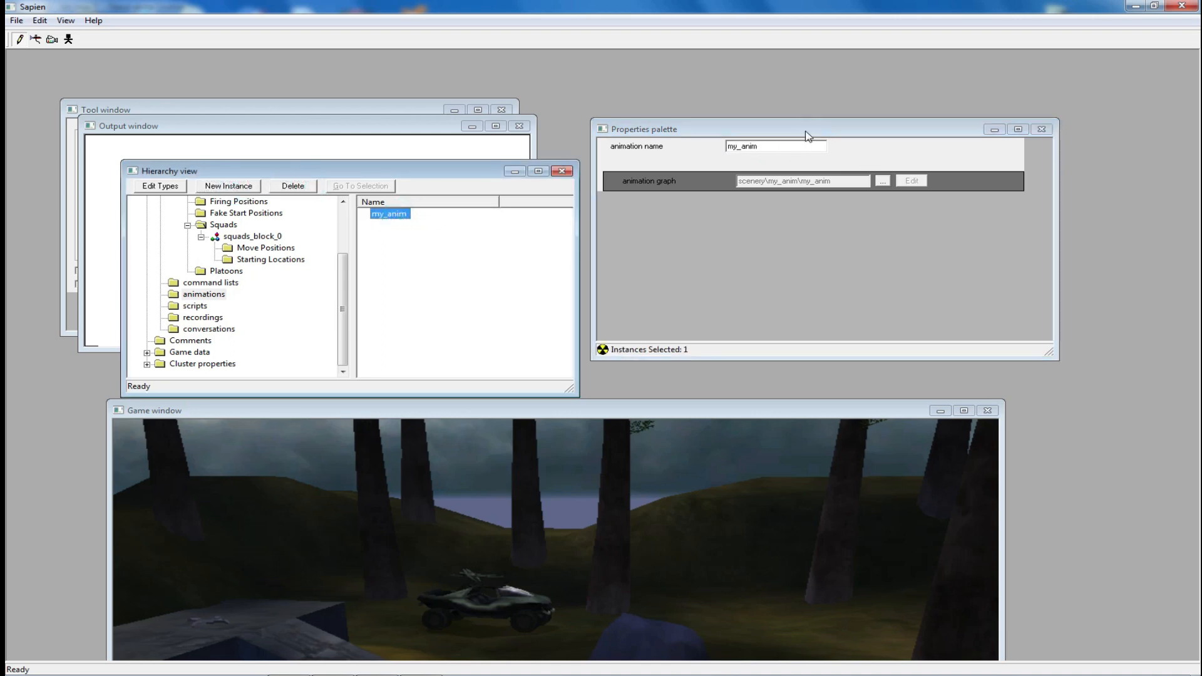
Rearrange the Properties palette, Hierarchy view and Game window so both move positions and the editing panes can be used together
drag(806, 137, 835, 120)
drag(444, 171, 434, 121)
drag(617, 413, 649, 288)
click(213, 121)
drag(213, 121, 257, 55)
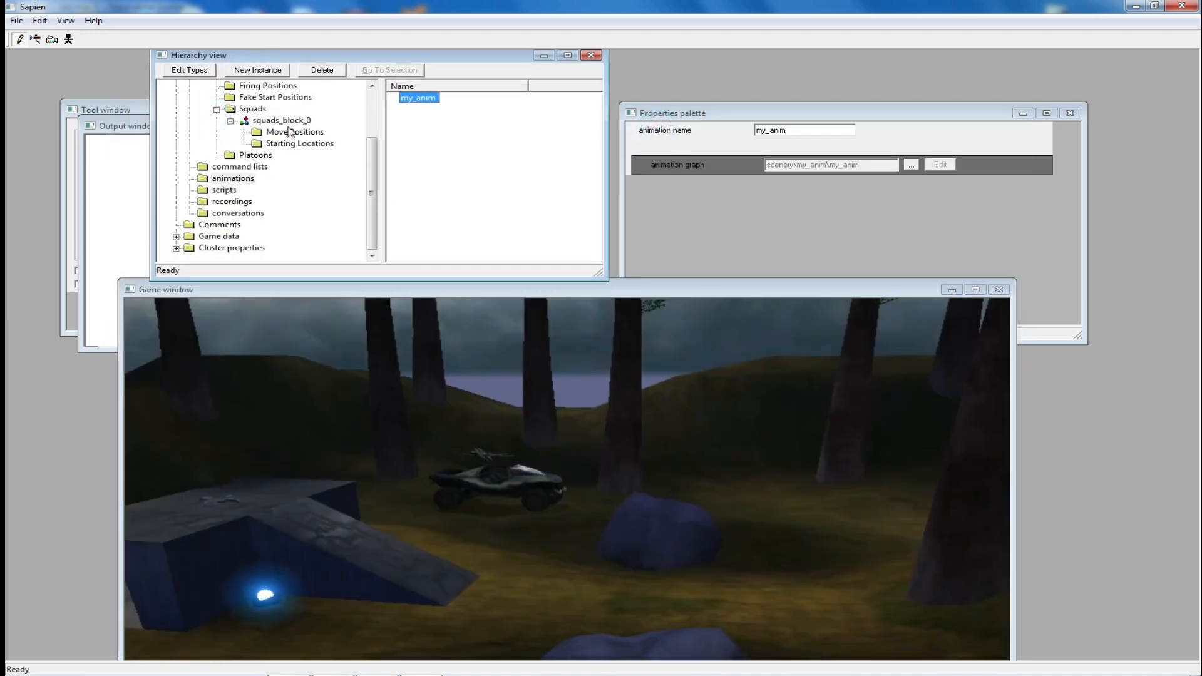
Set the animation of the squad's first move position, on the concrete platform, to my_anim
click(277, 132)
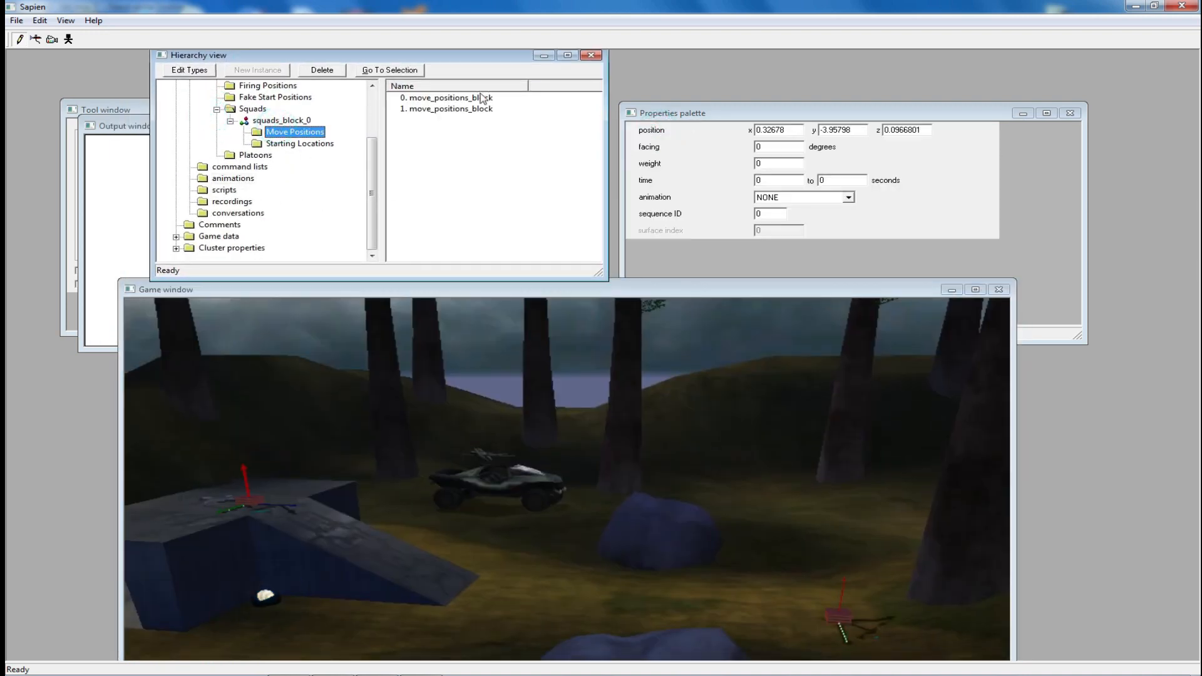
click(456, 98)
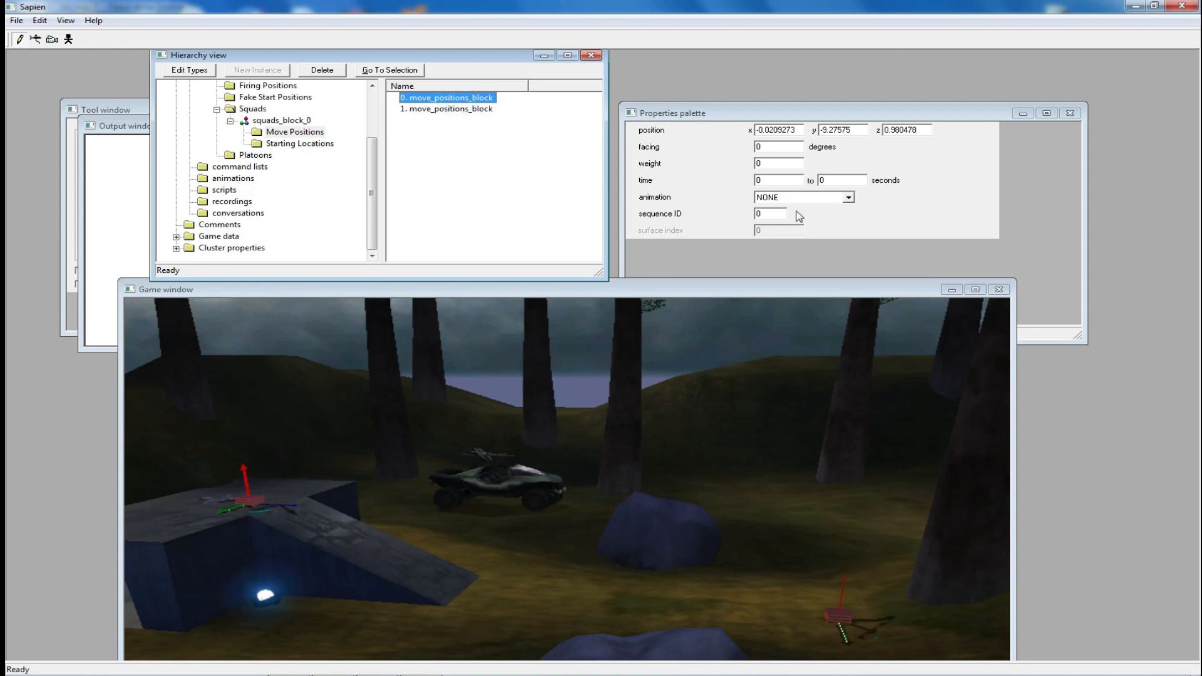
click(848, 197)
click(780, 216)
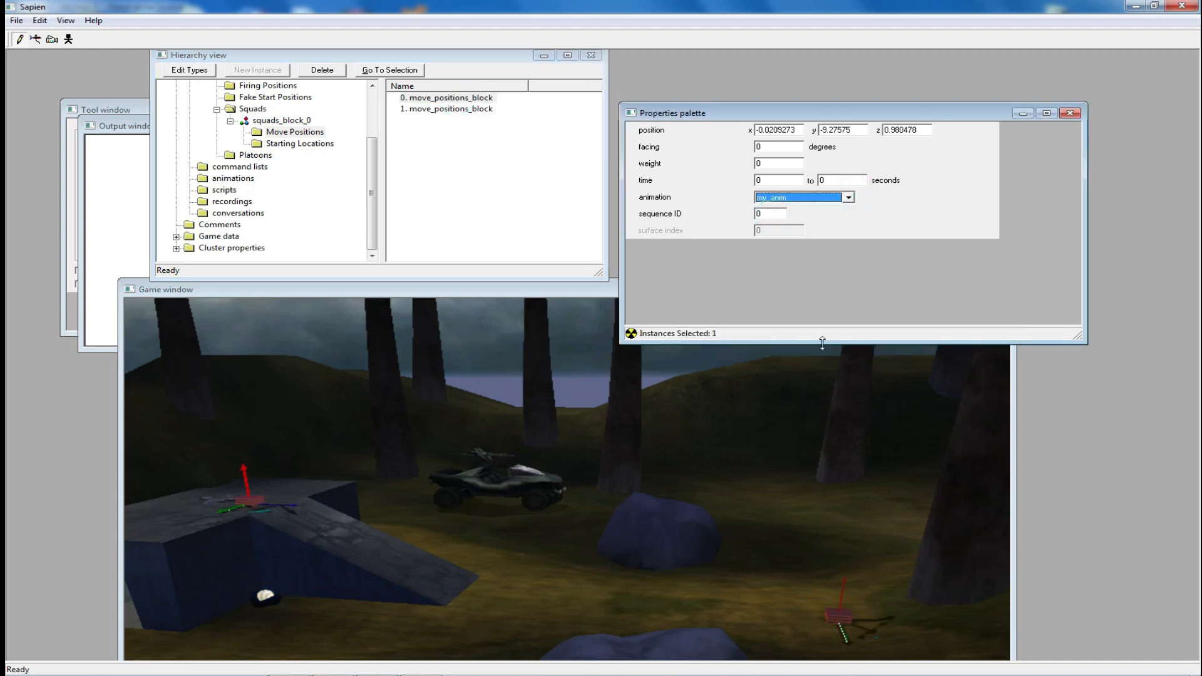
Place one starting location for the squad on the open ground behind the boulder and select its entry
click(299, 143)
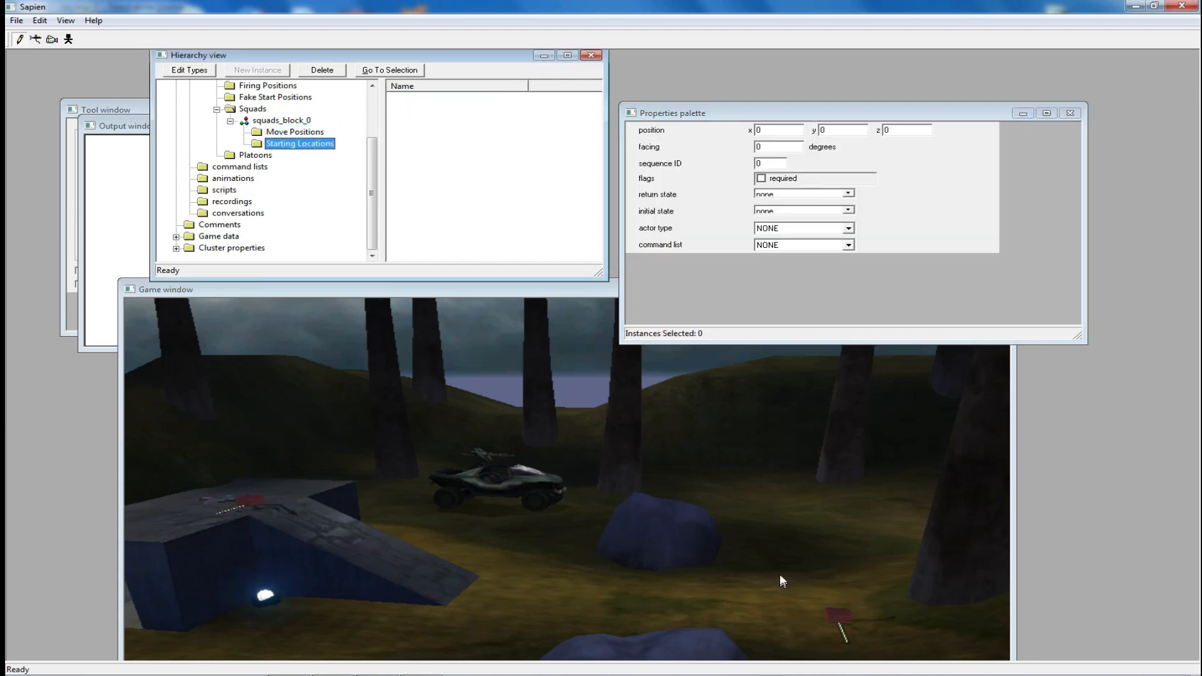
drag(806, 543, 795, 506)
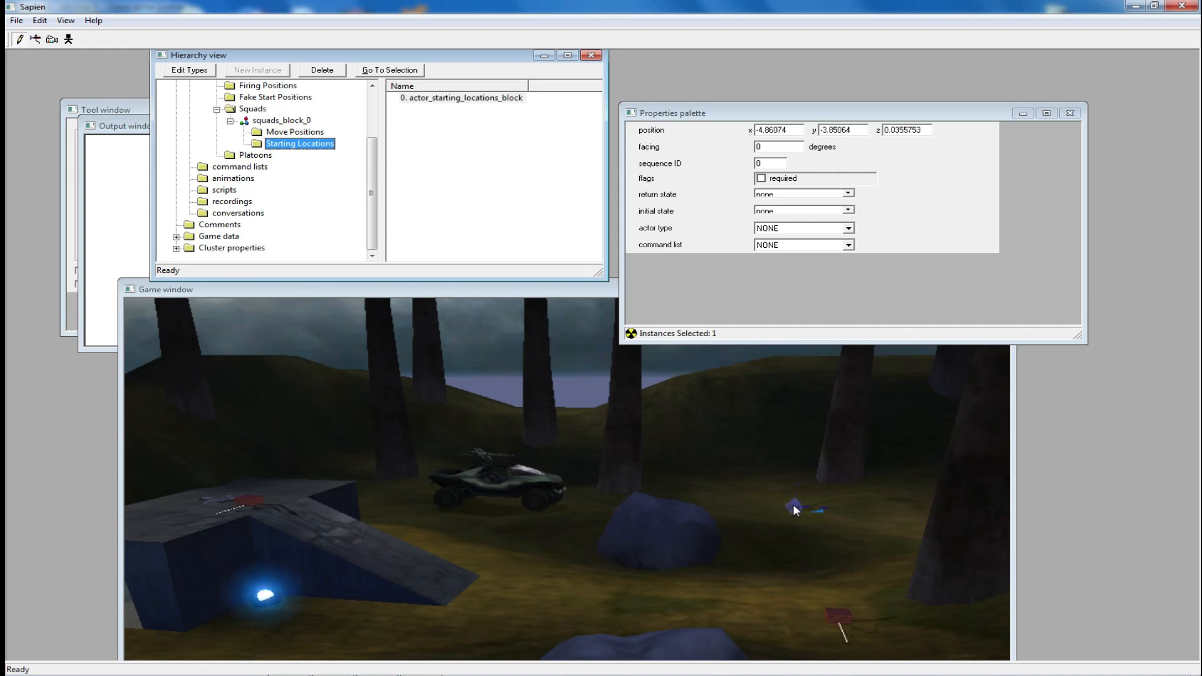
click(476, 98)
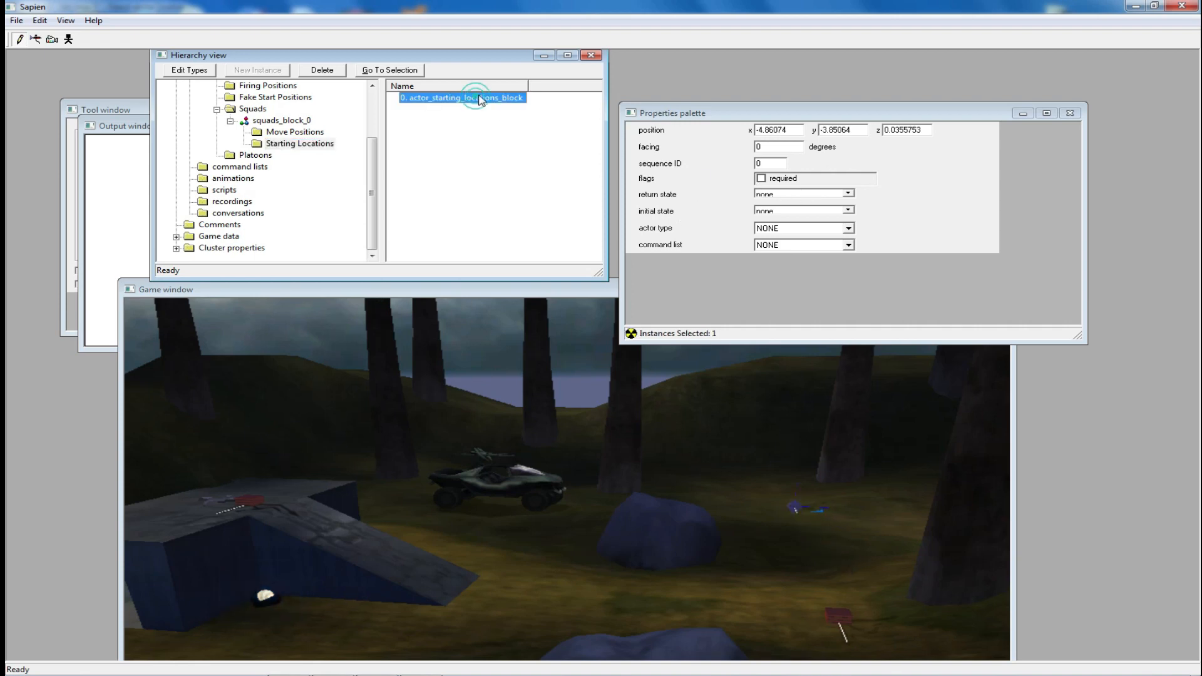
Set the starting location's return state and initial state to moving - randomly, and its actor type to chief
click(849, 195)
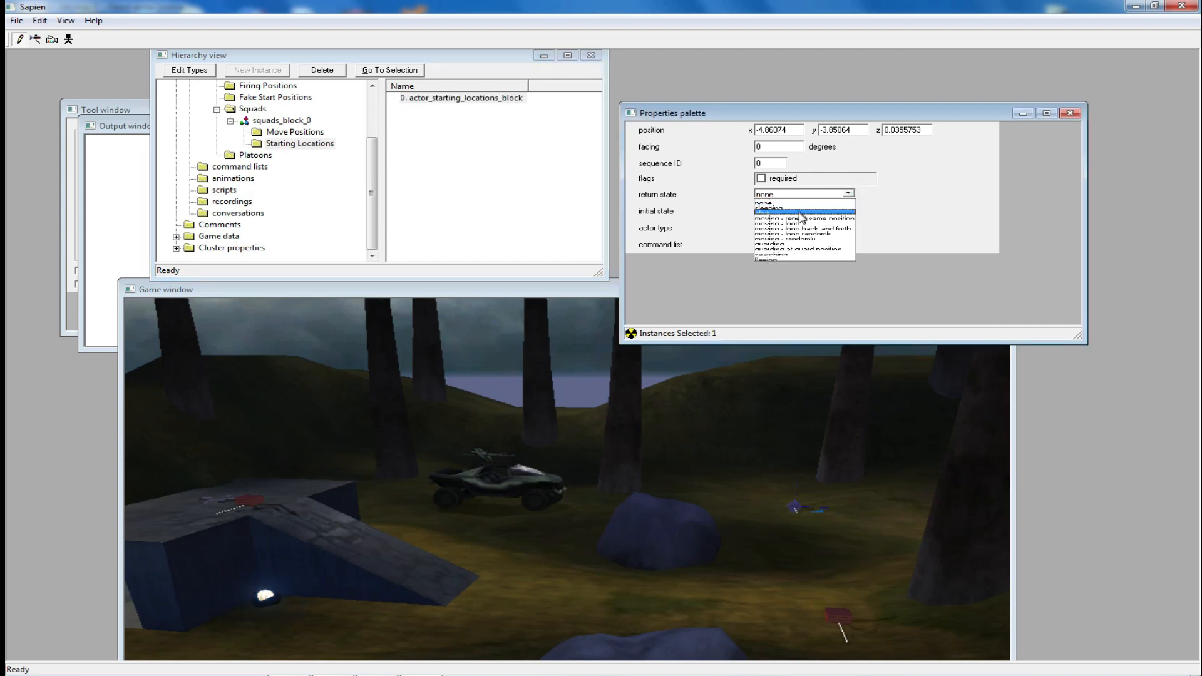
click(802, 239)
click(805, 211)
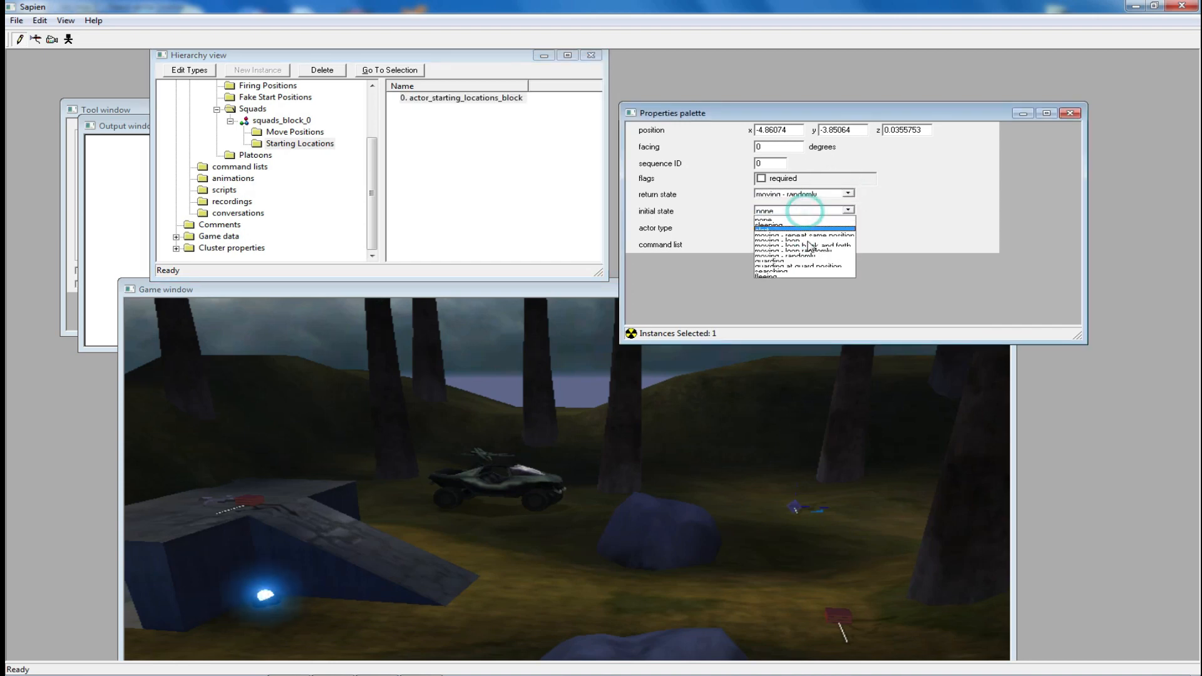
click(810, 255)
click(827, 229)
click(779, 270)
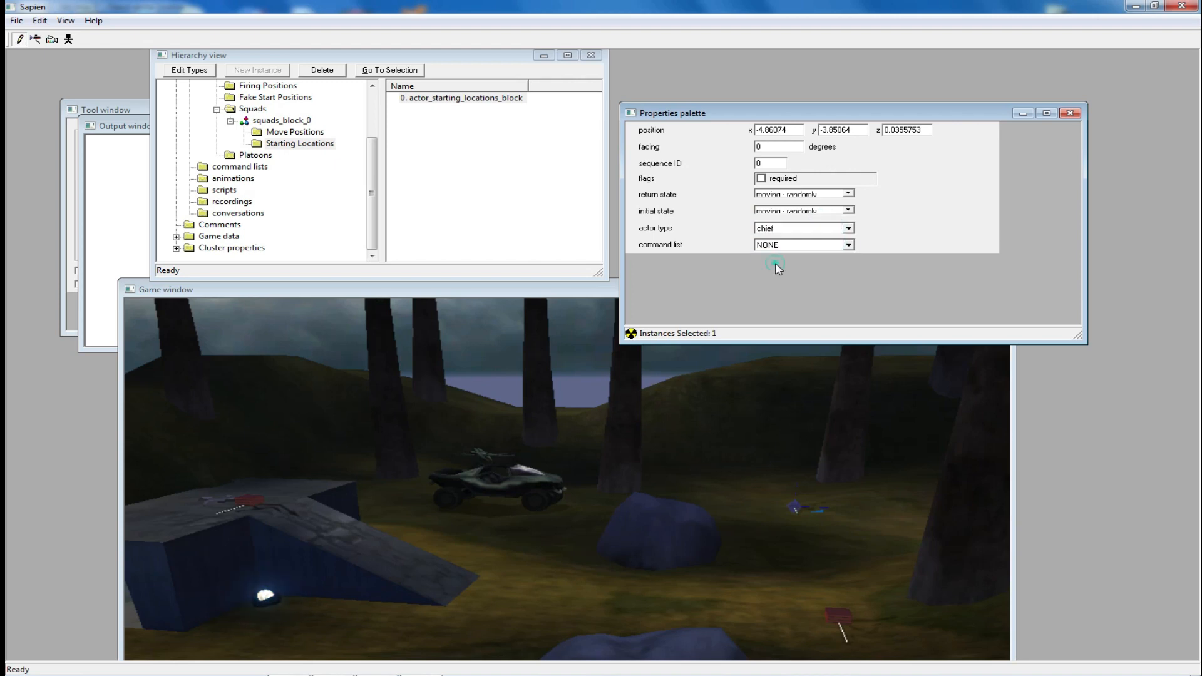
Save the scenario and close Sapien
click(17, 20)
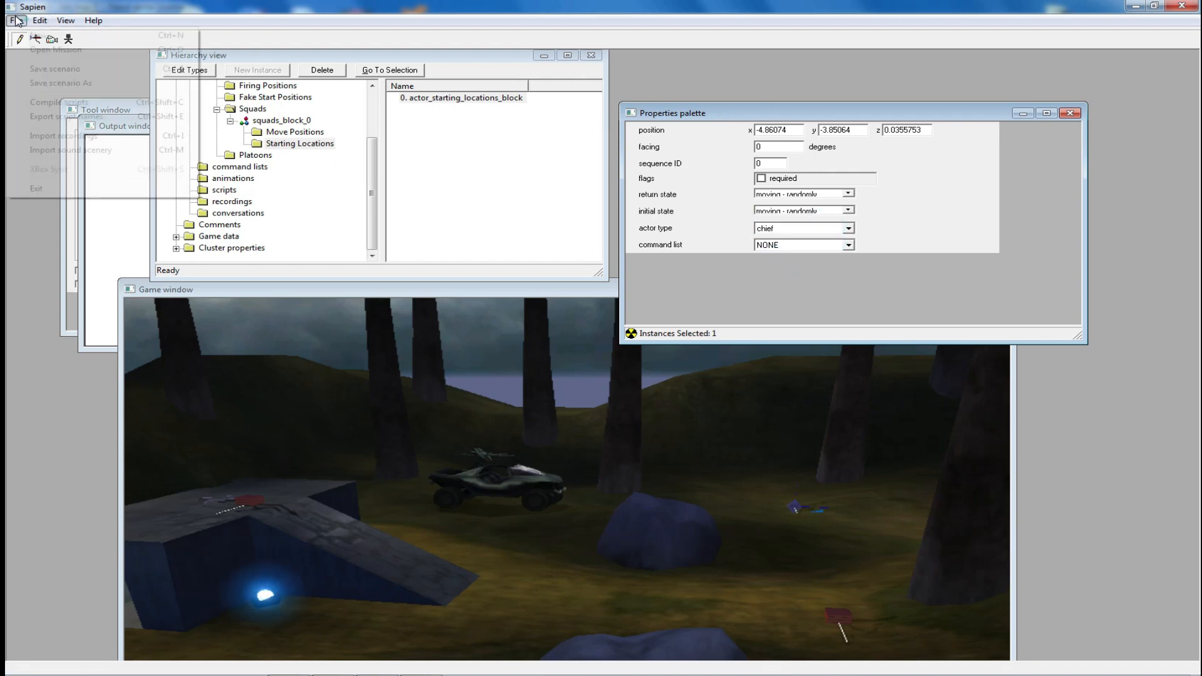
click(57, 69)
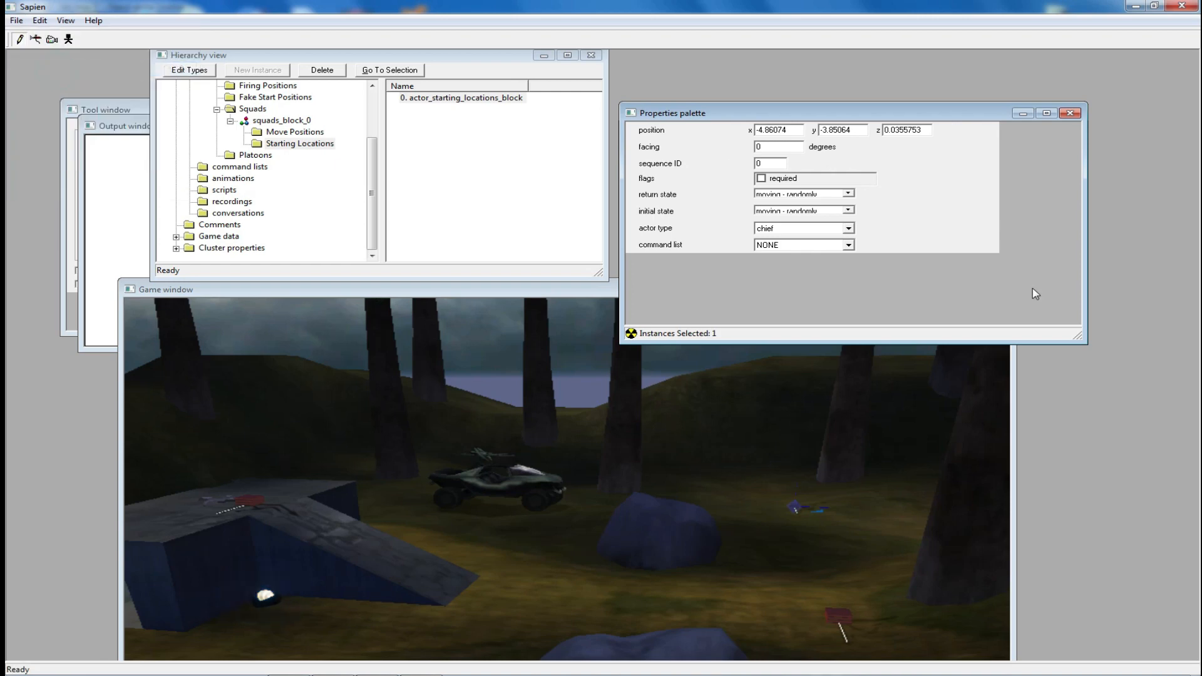
click(1183, 5)
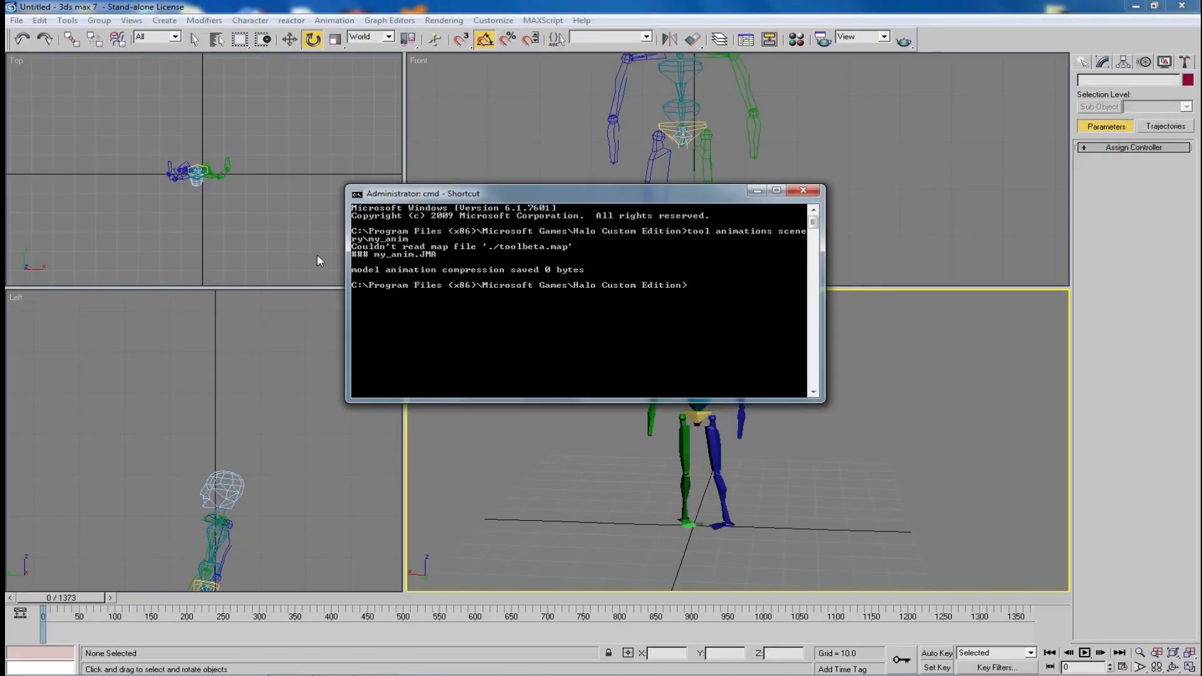
Relaunch Sapien and load tutorial.scenario from the tutorial folder
click(24, 663)
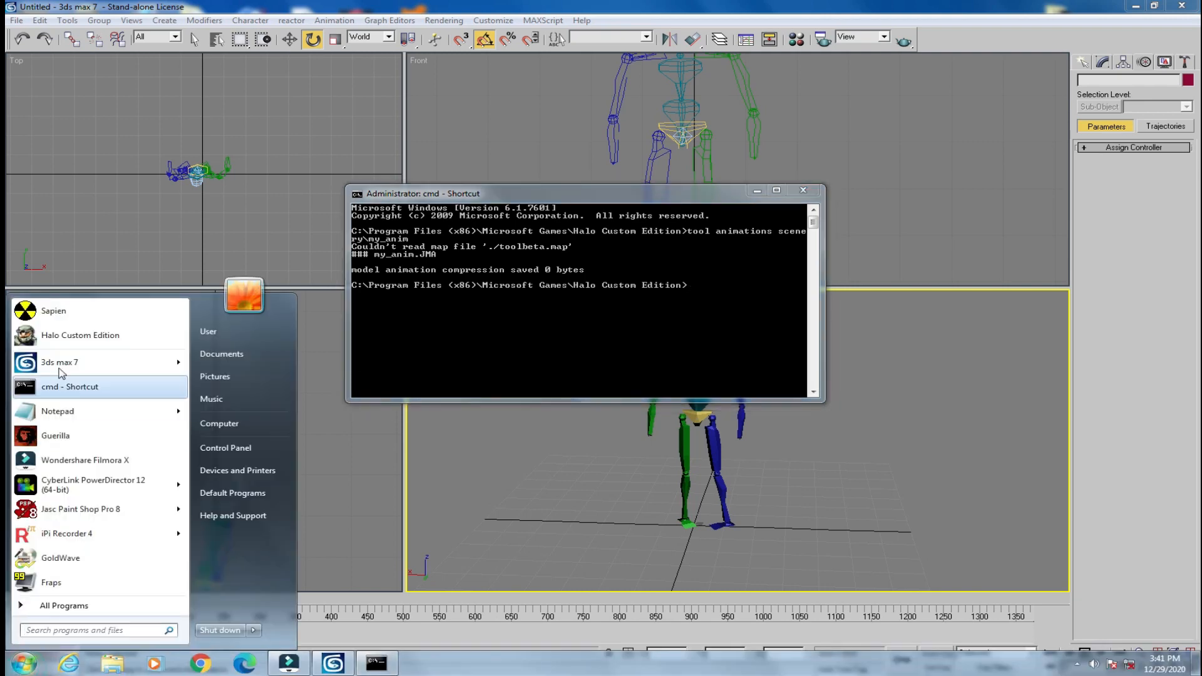
click(80, 312)
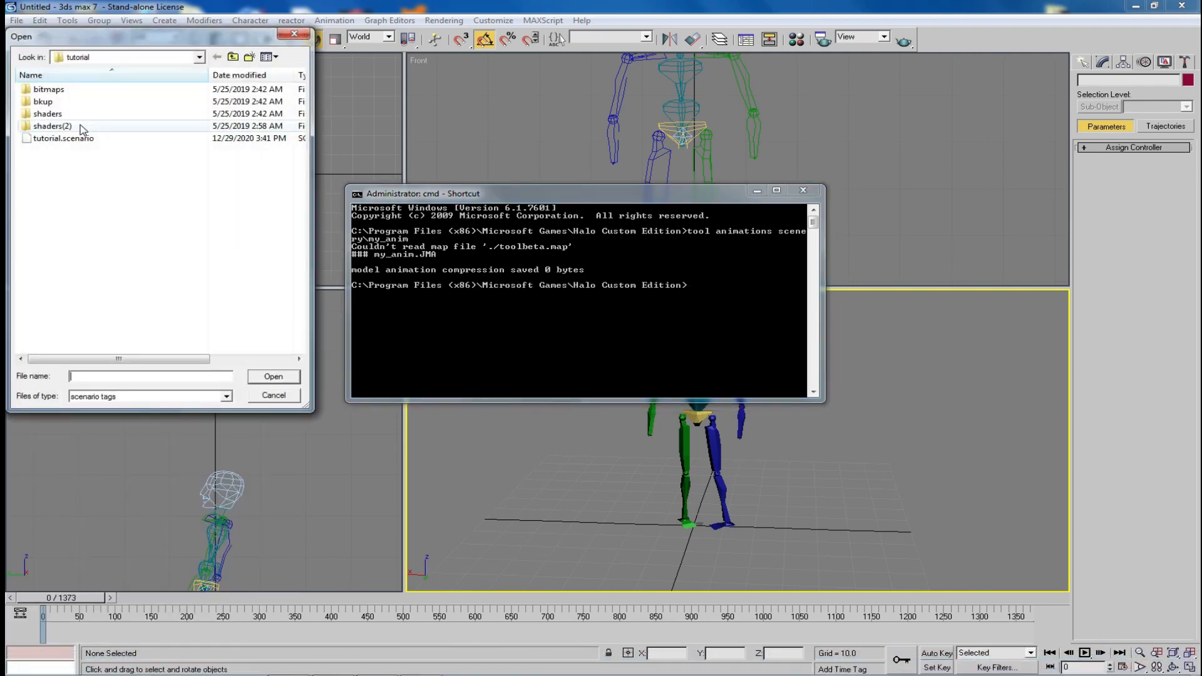
double_click(69, 138)
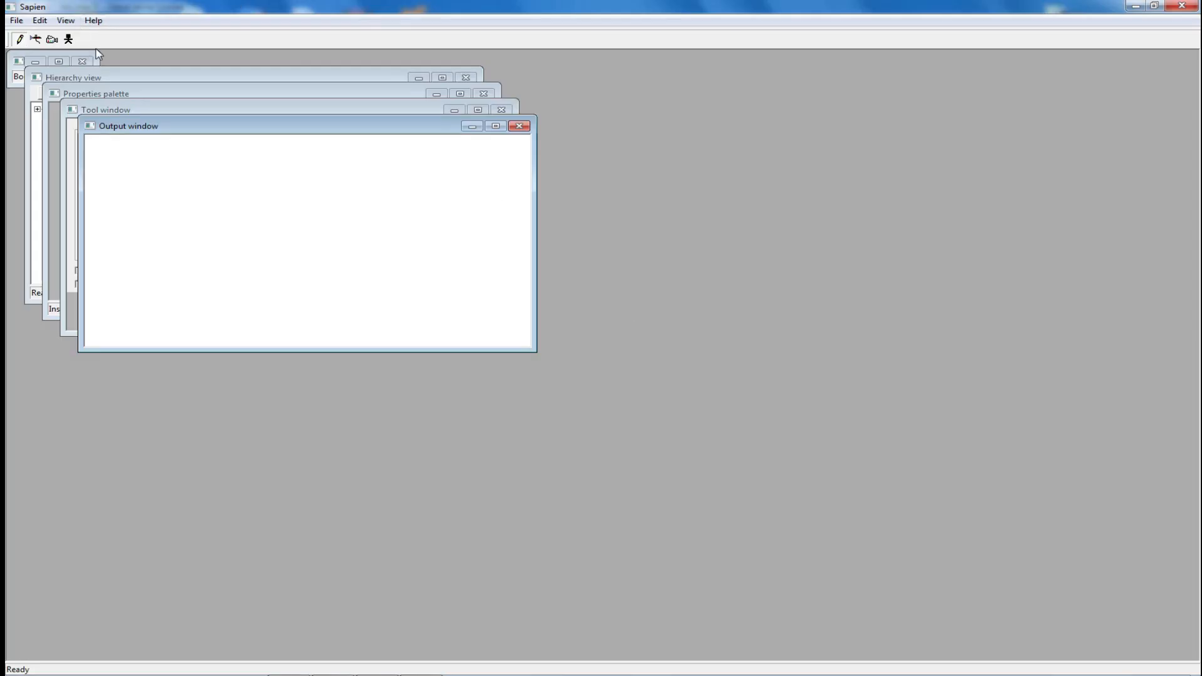
Enlarge the Game window, bring the chief into view from behind the concrete platform, and maximize the window
click(98, 53)
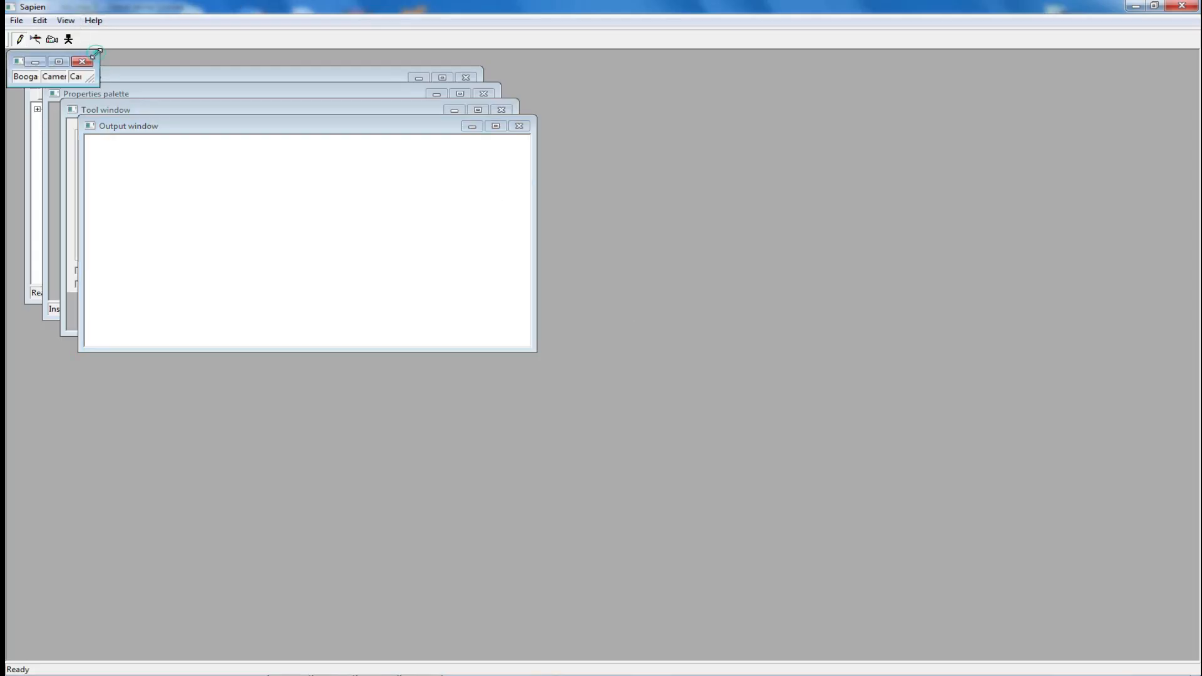
drag(93, 77, 971, 566)
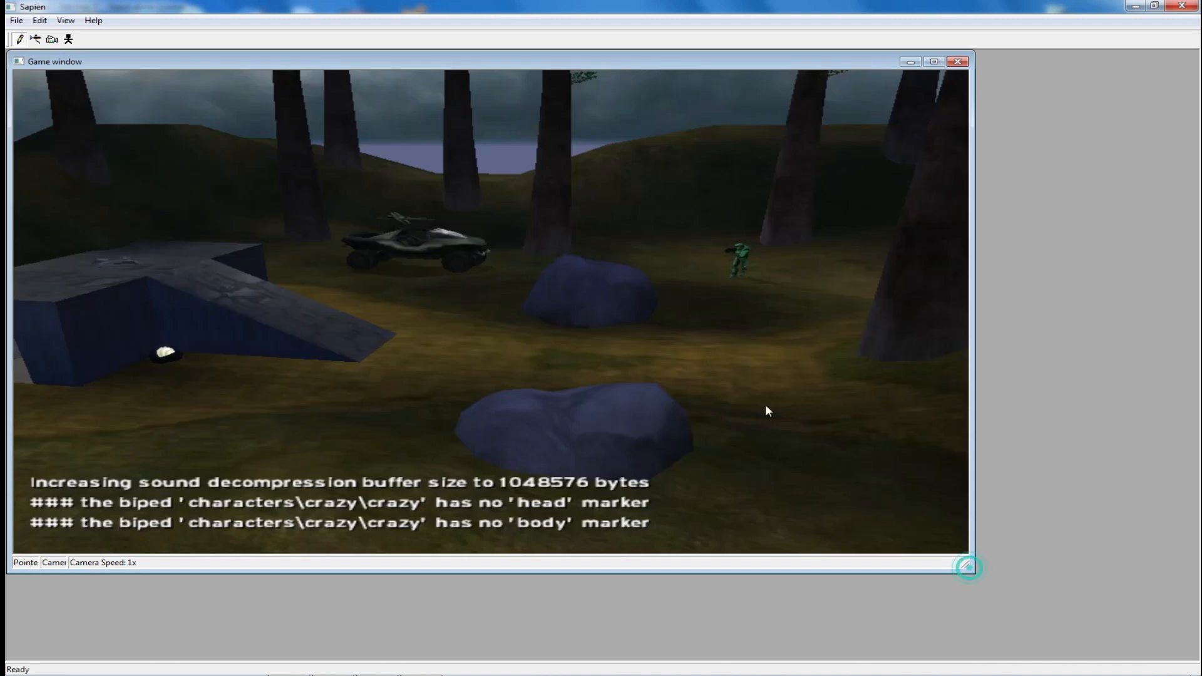
mouse_move(700, 394)
middle_down()
mouse_move(870, 378)
mouse_move(847, 392)
mouse_move(848, 414)
mouse_move(965, 376)
mouse_move(1005, 388)
mouse_move(858, 396)
mouse_move(872, 372)
middle_up()
key(shift)
key(w)
key(s)
key(s)
key(a)
key(a)
click(934, 61)
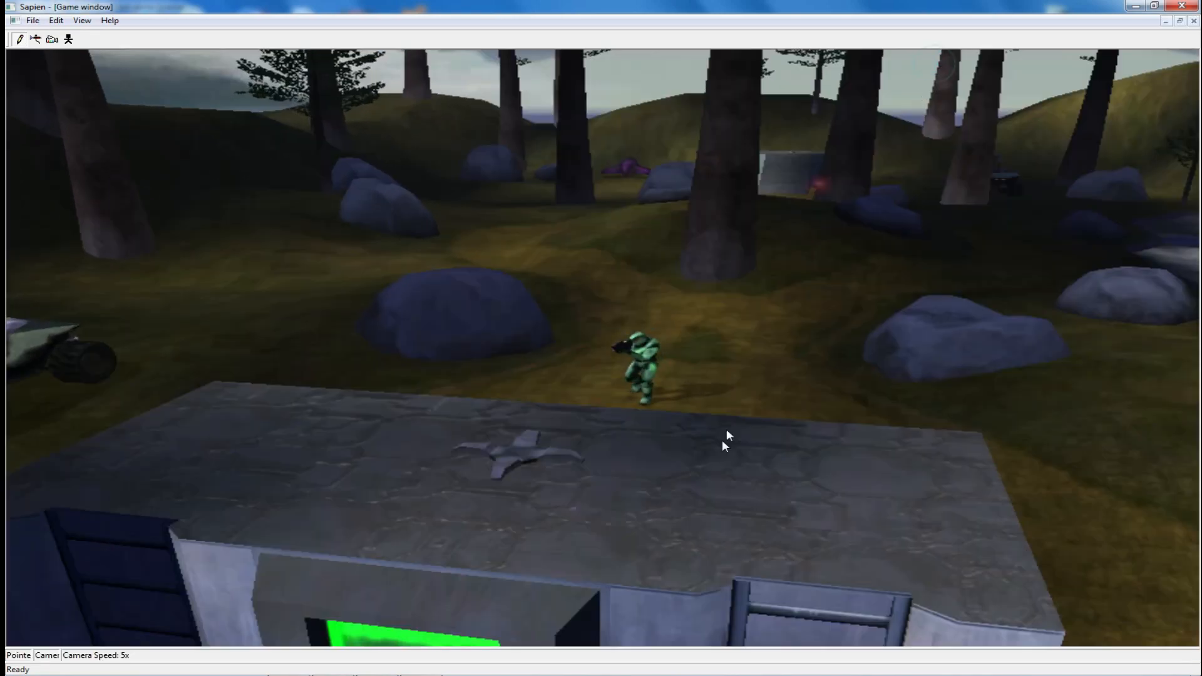
Follow the chief around the concrete platform and ramp to examine how it moves and animates between the move positions
middle_drag(724, 441, 651, 447)
key(w)
key(f)
key(w)
key(w)
key(s)
key(s)
key(s)
key(w)
key(d)
key(d)
key(s)
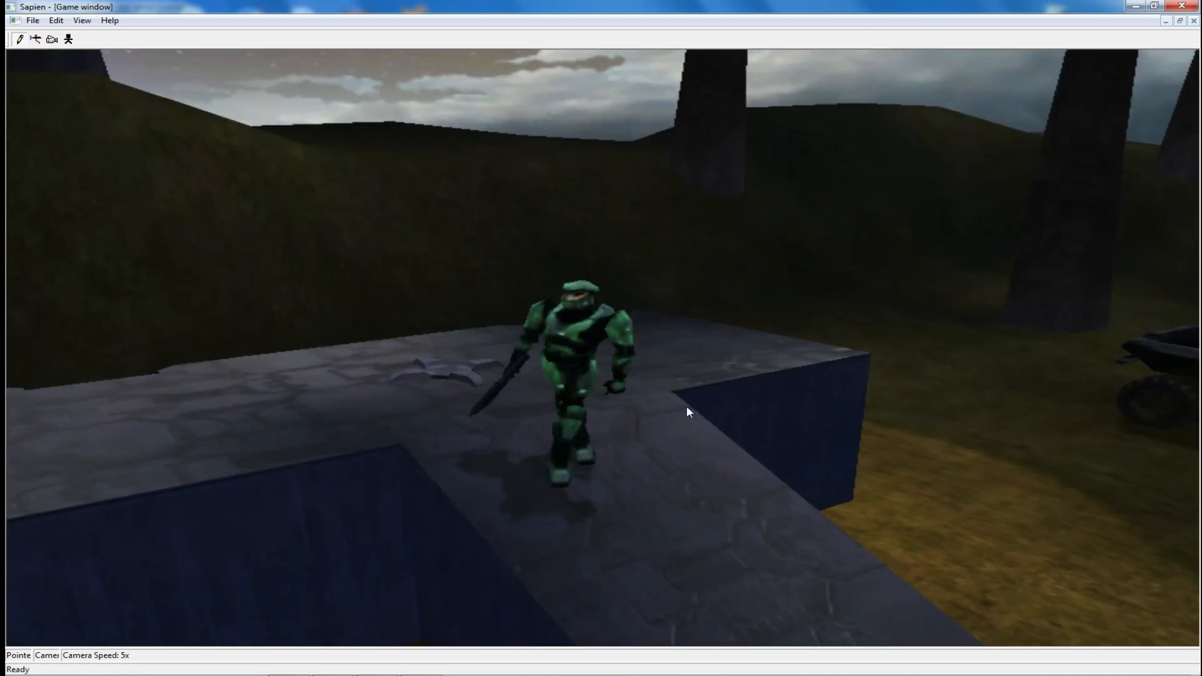
middle_drag(640, 468, 789, 482)
key(a)
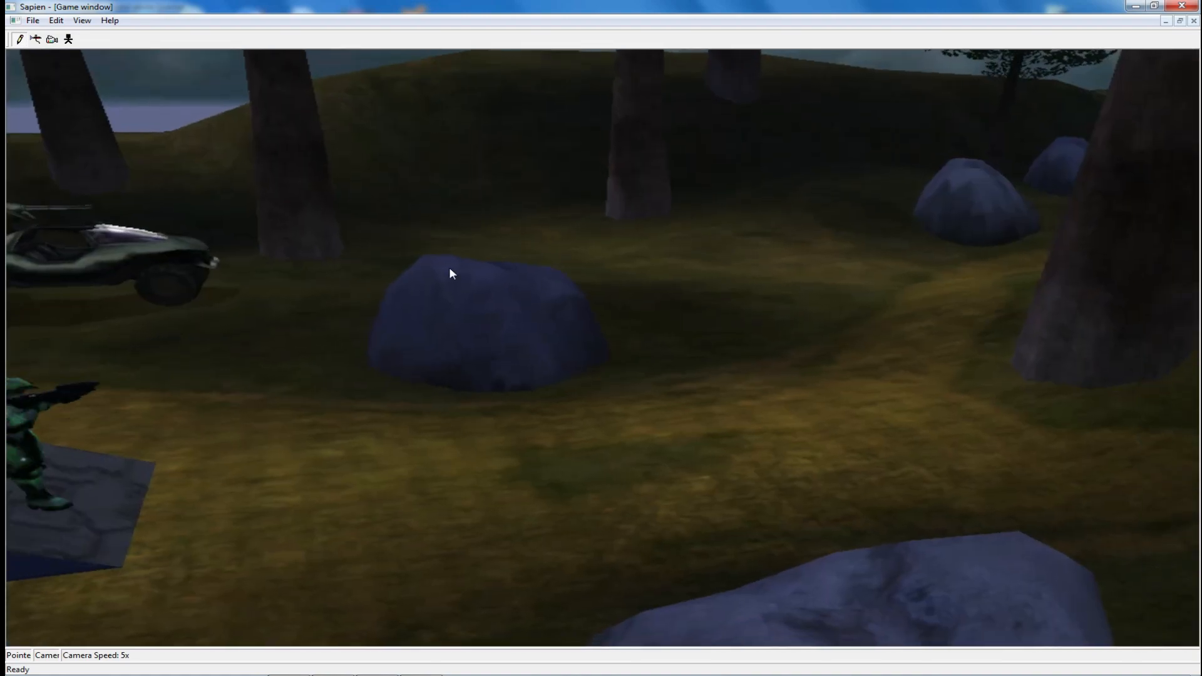
Restore the Game window to a smaller size below the other windows and expand Mission in the Hierarchy view
click(1181, 20)
drag(569, 60, 712, 331)
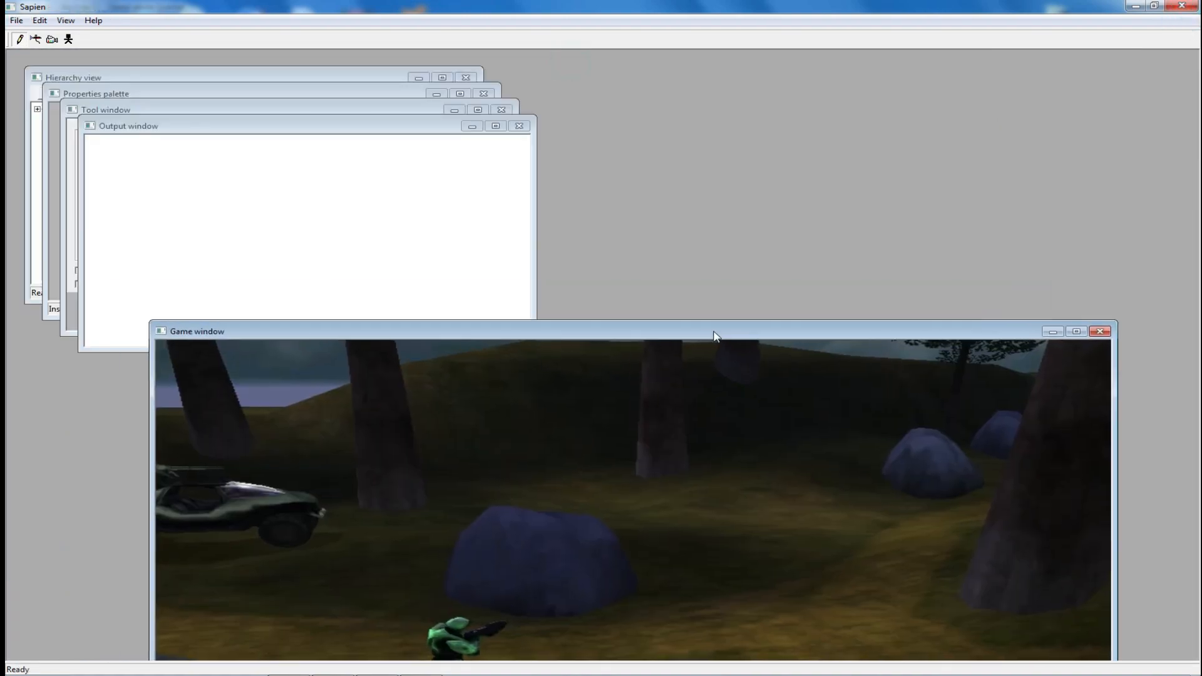
click(188, 78)
click(37, 108)
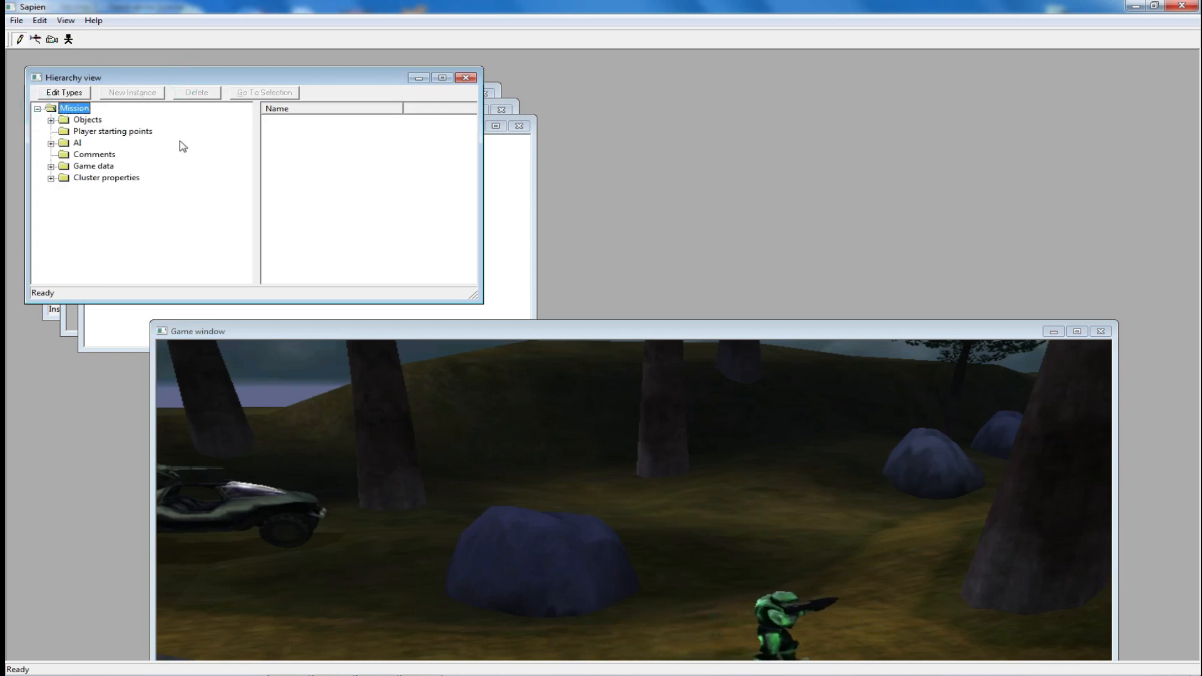
Add a new AI command list and place its properties beside the Hierarchy view
click(50, 144)
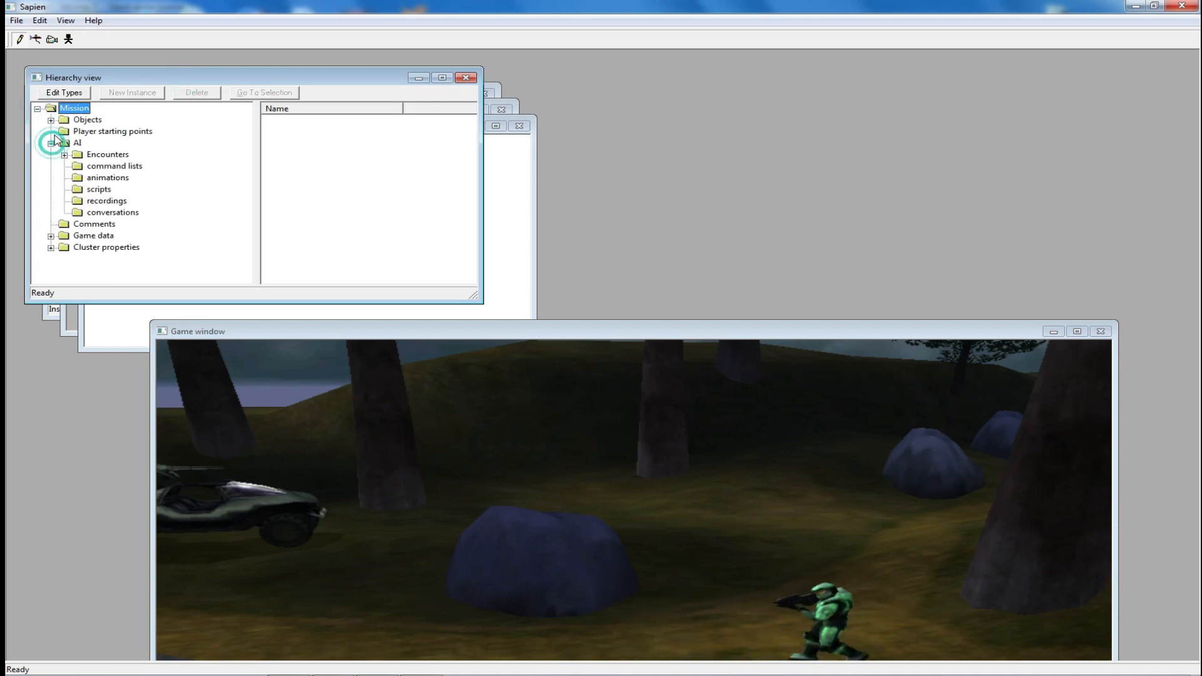
click(107, 166)
click(139, 93)
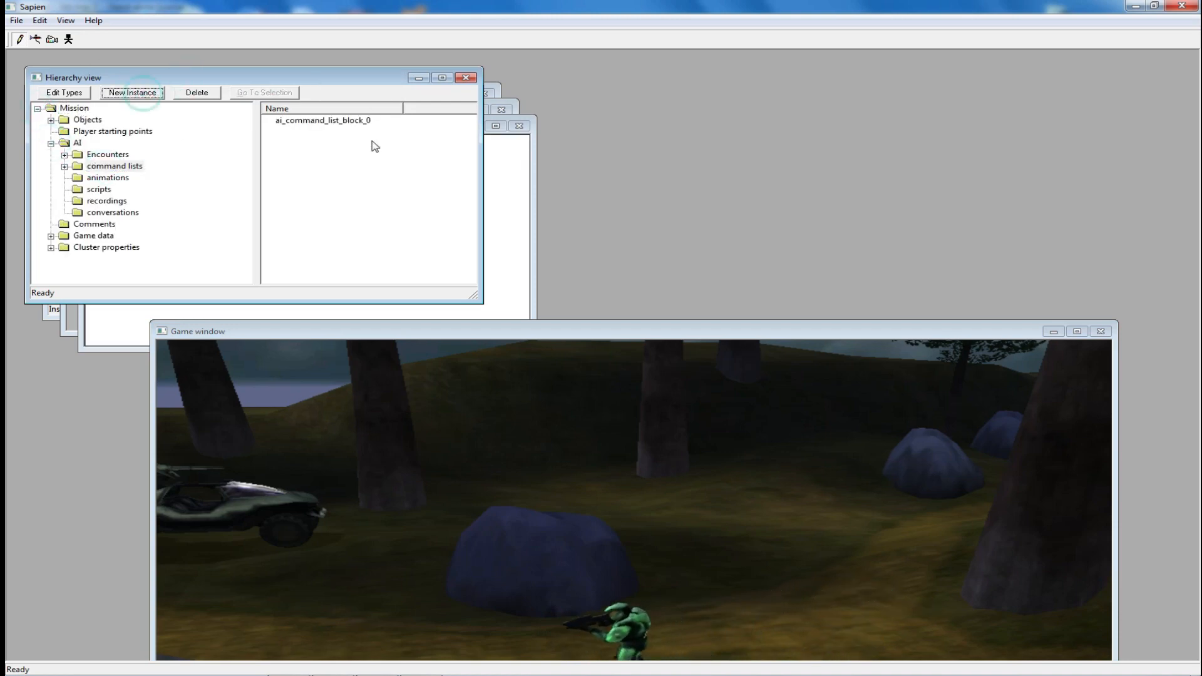
click(338, 120)
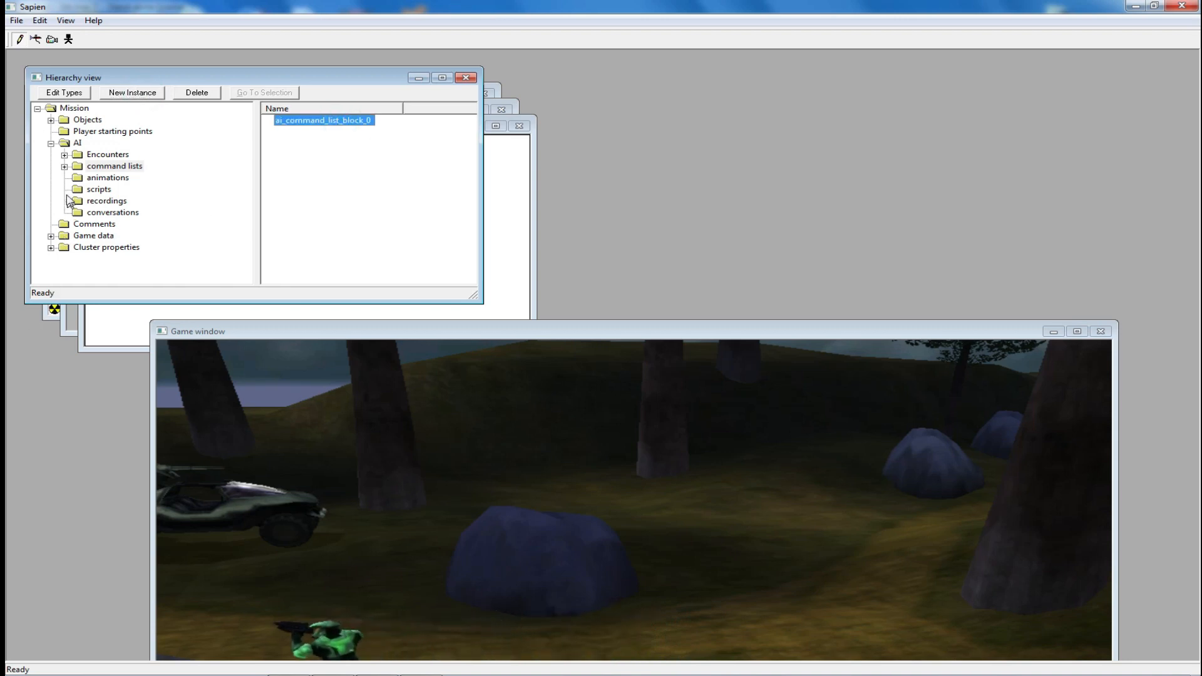
click(55, 308)
drag(275, 95, 829, 116)
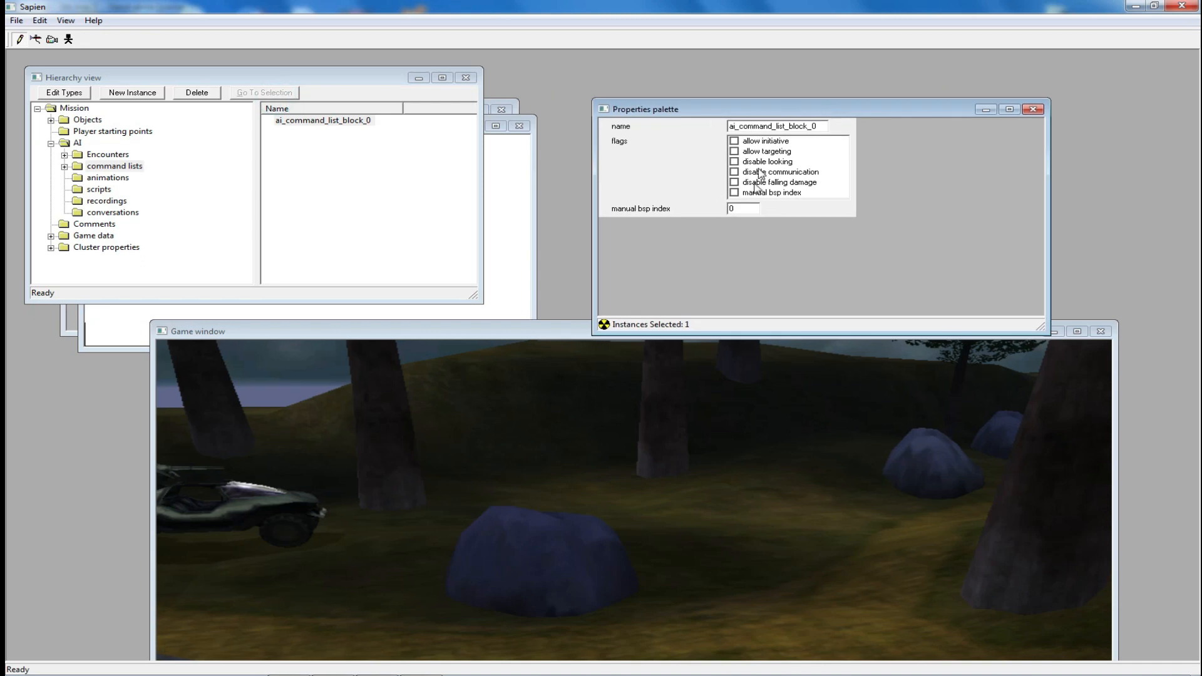
Add a pause command with a pause time of 5 to the new command list
click(65, 167)
click(77, 179)
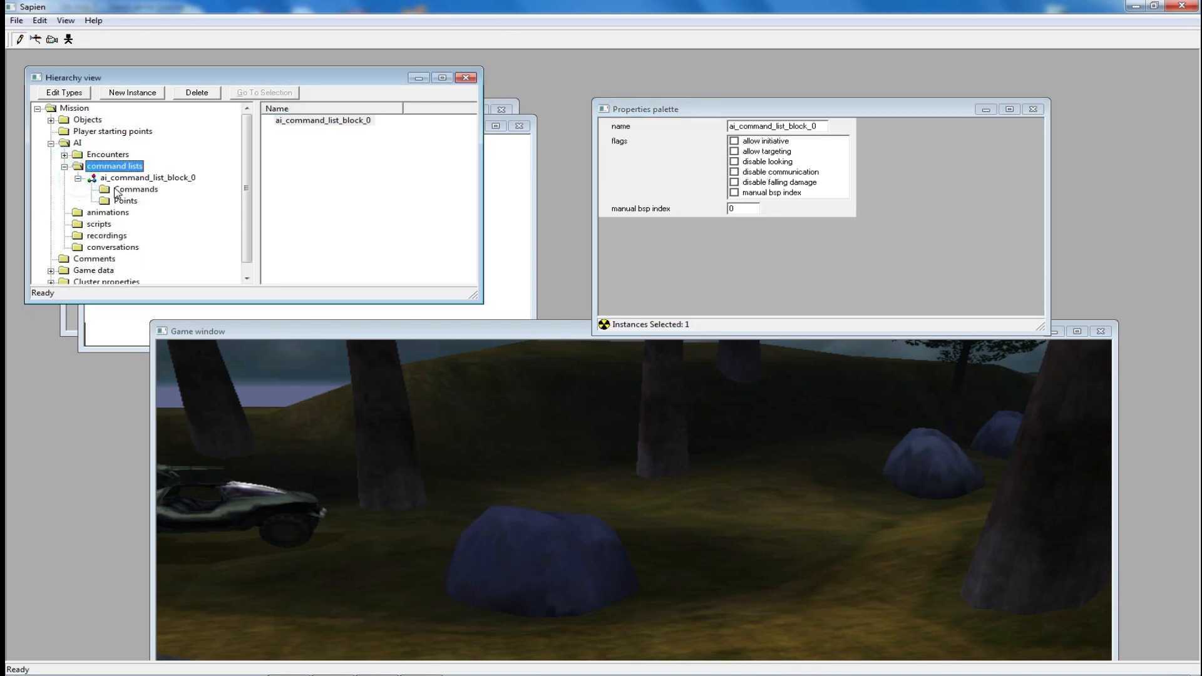
click(113, 188)
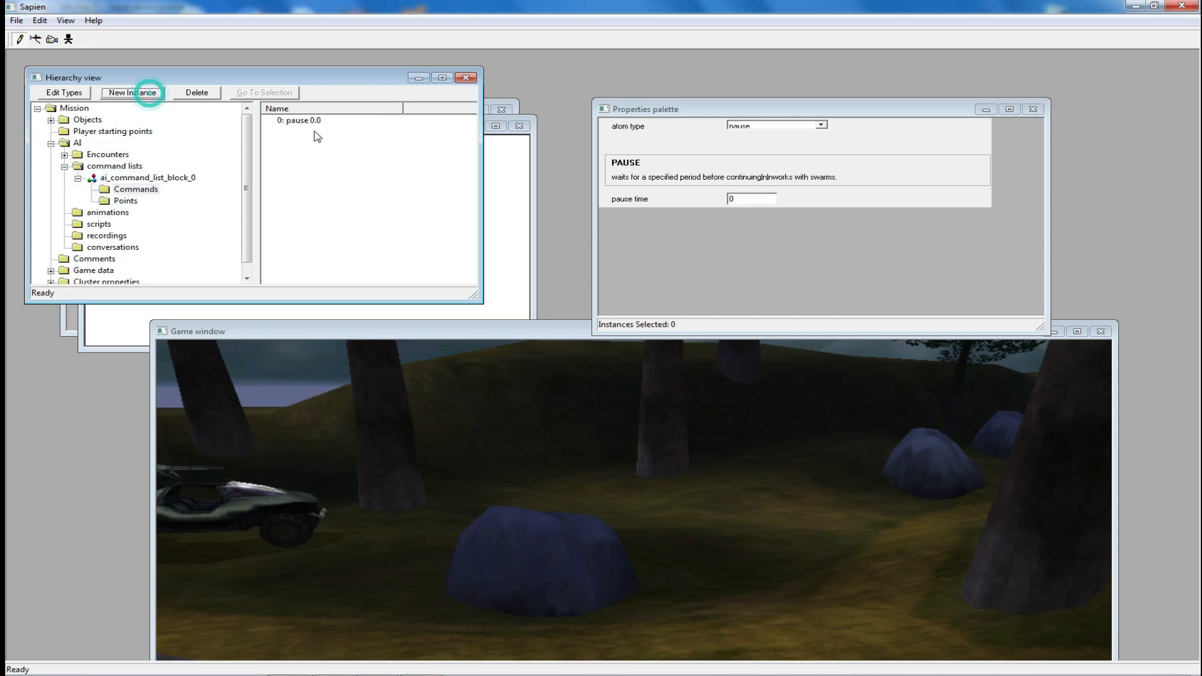
click(311, 121)
click(729, 199)
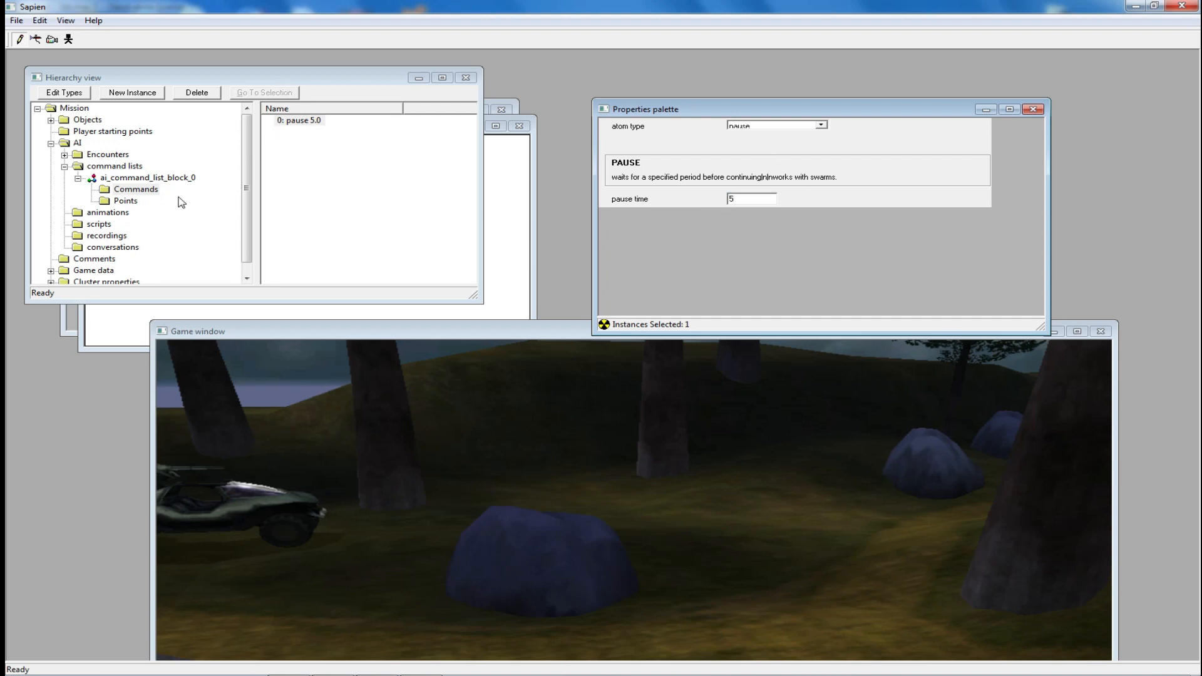
Add a second command to the command list
click(143, 192)
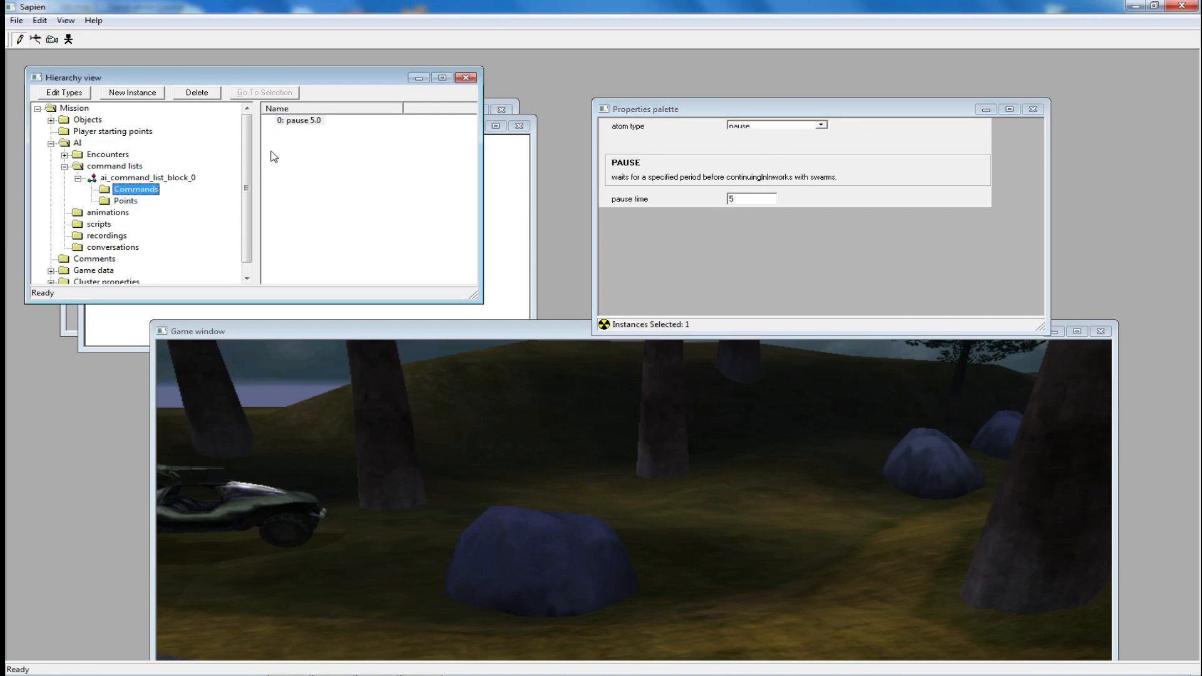
click(133, 93)
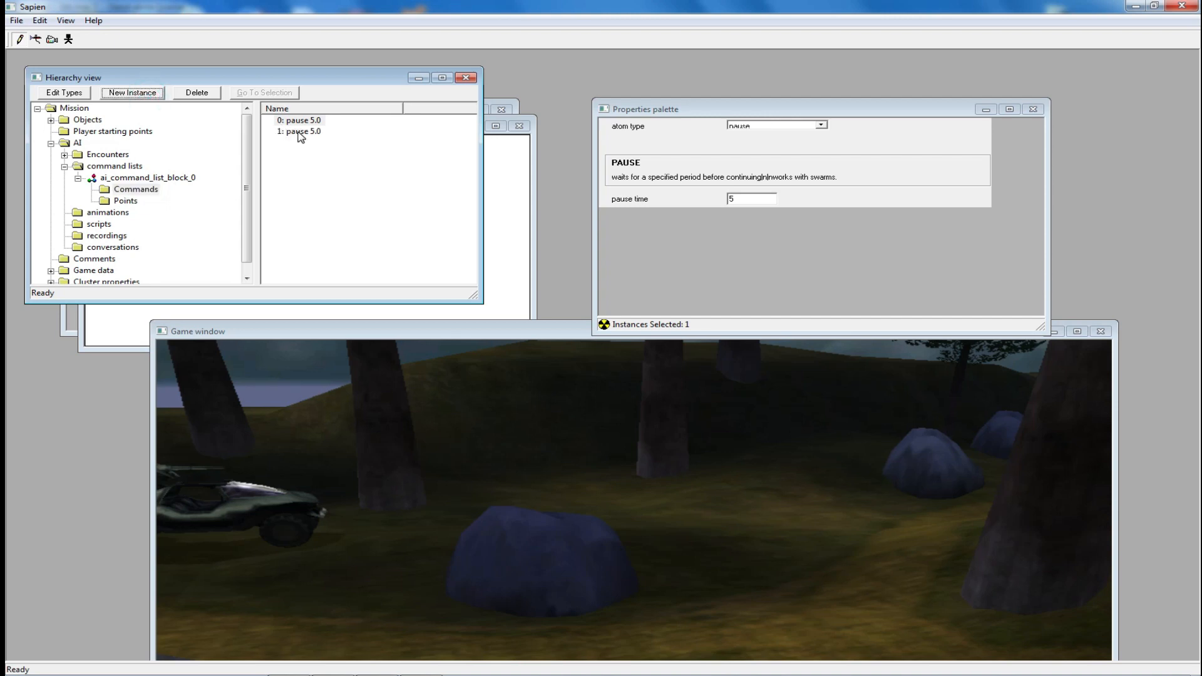
click(800, 129)
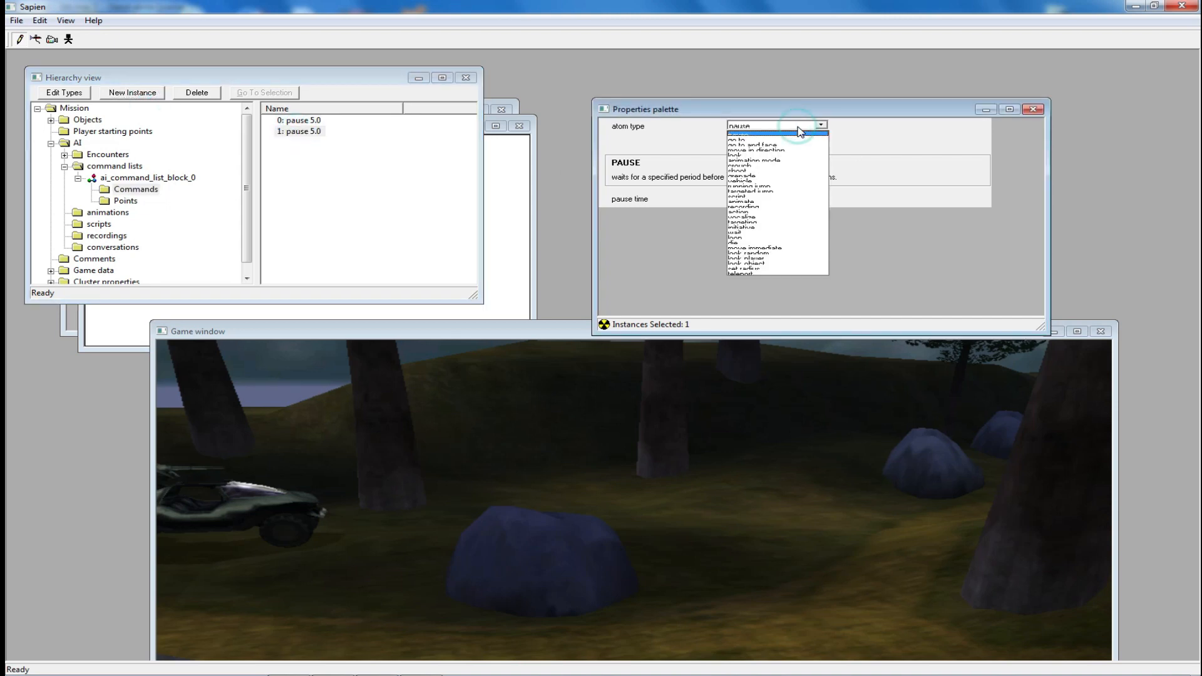
click(797, 128)
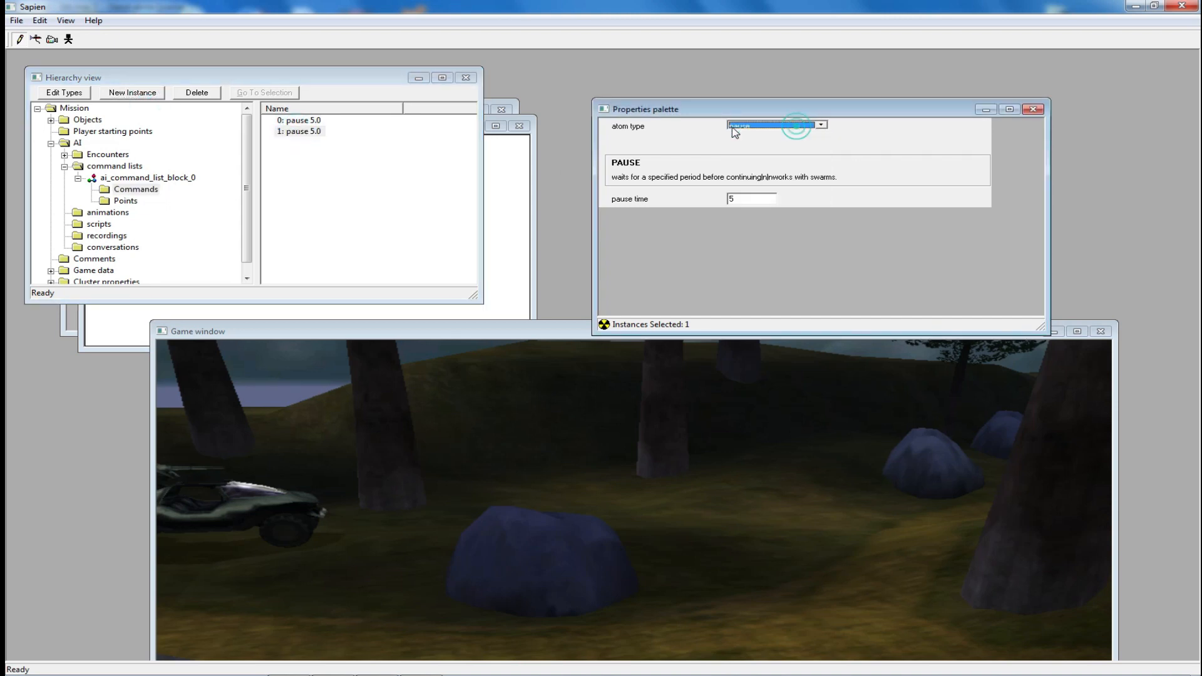
Place a command list point on top of the concrete platform
click(126, 202)
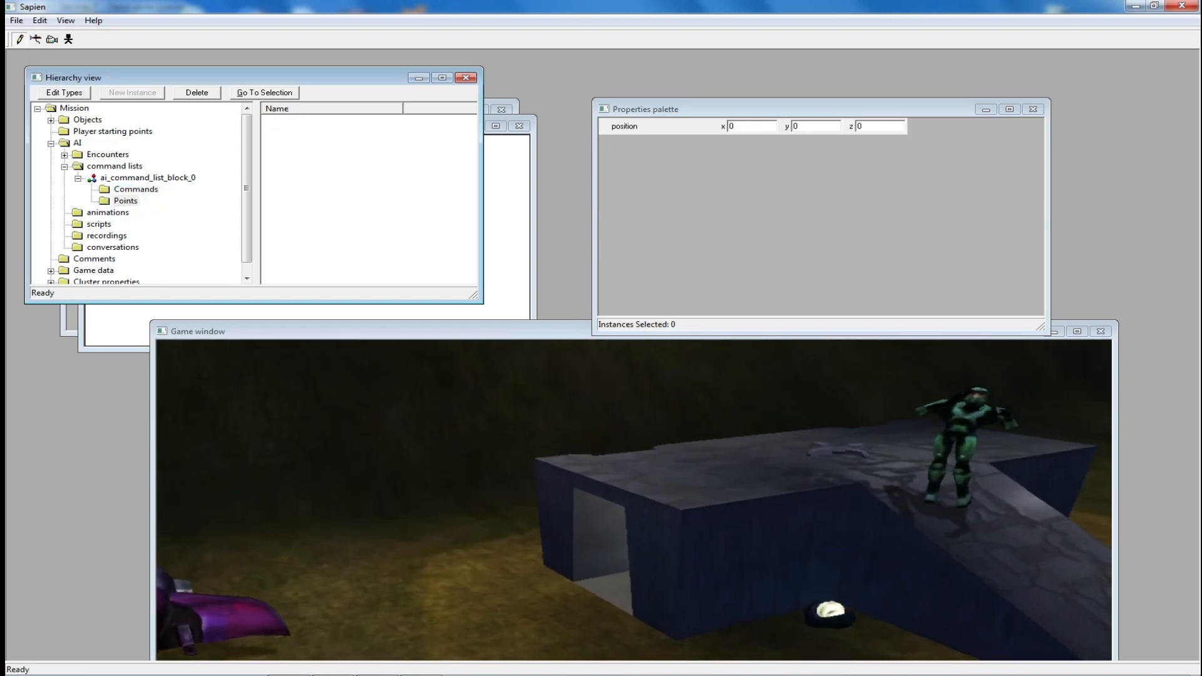
right_click(698, 465)
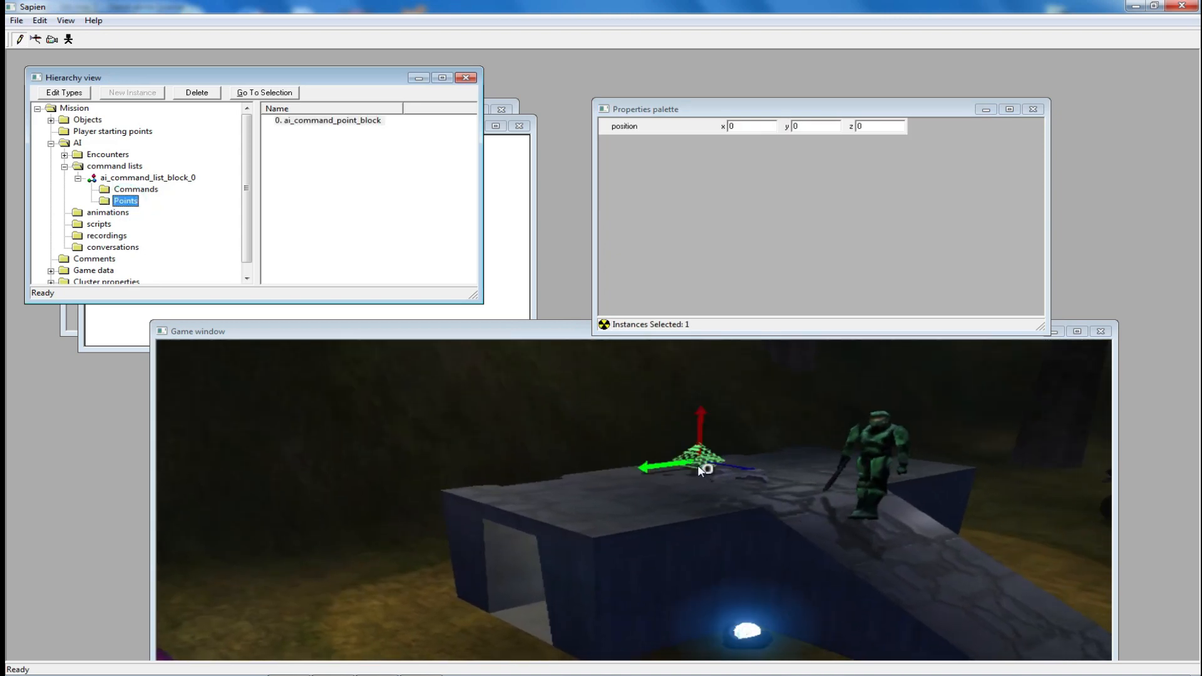
middle_drag(634, 500, 707, 474)
Make the second command a go to that stops at point, with 0. ai_command_point_block as its destination
click(143, 190)
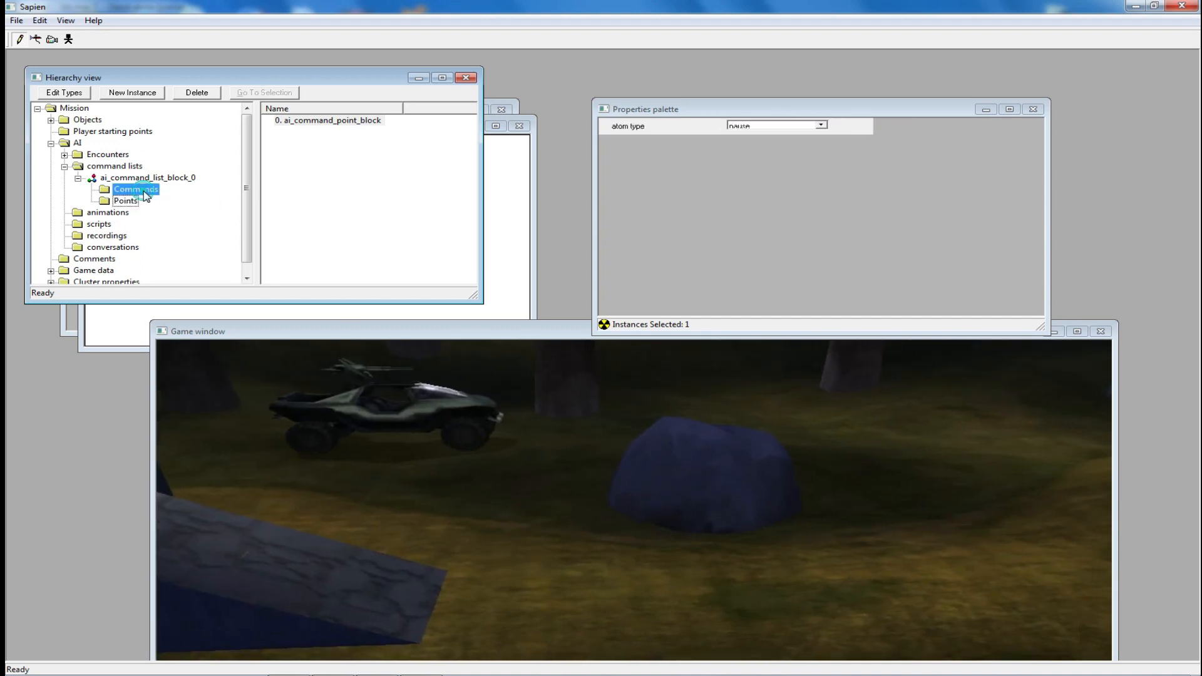
click(306, 131)
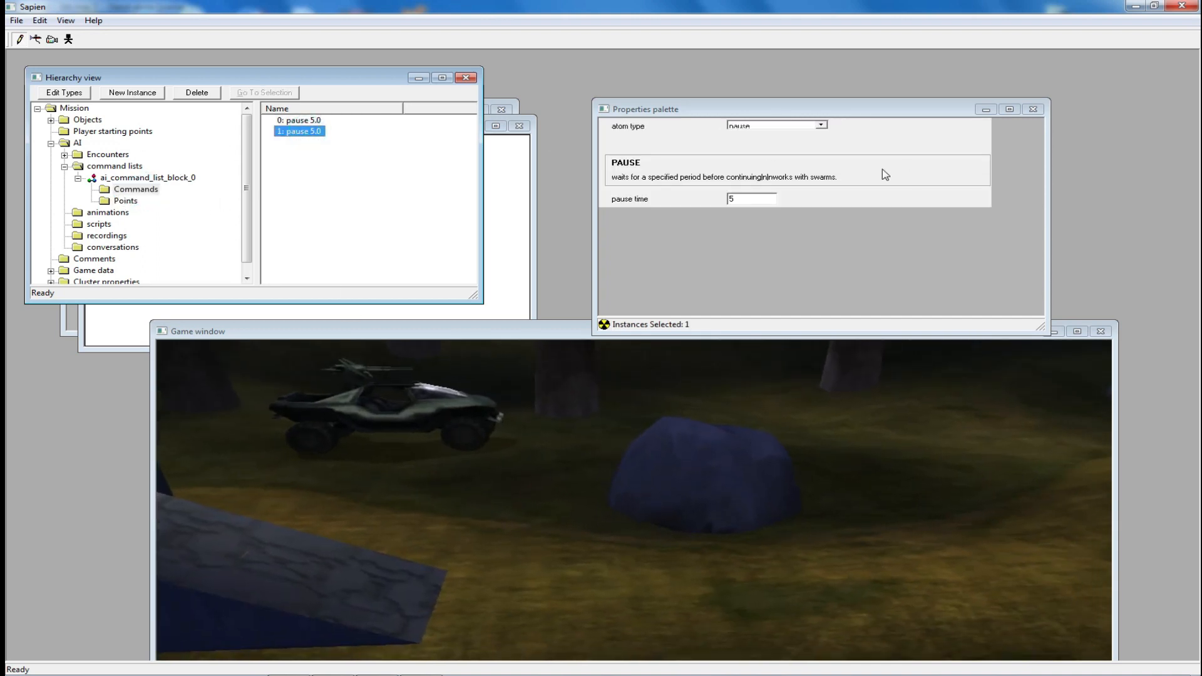
click(823, 126)
click(777, 142)
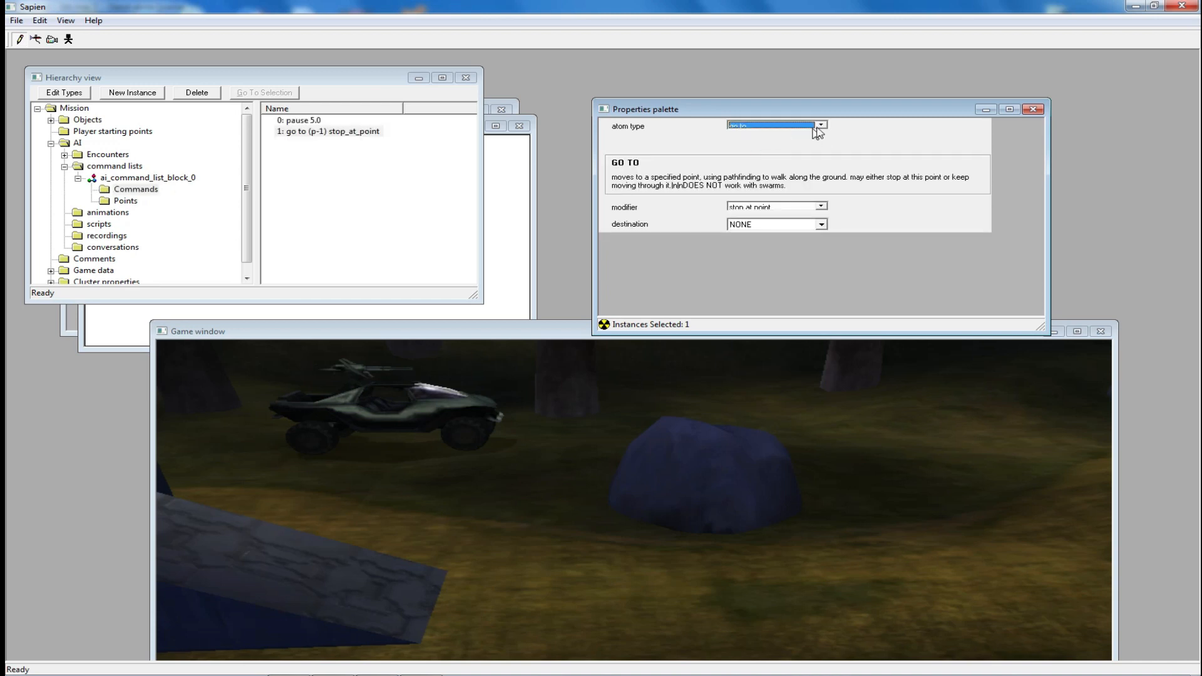
click(785, 207)
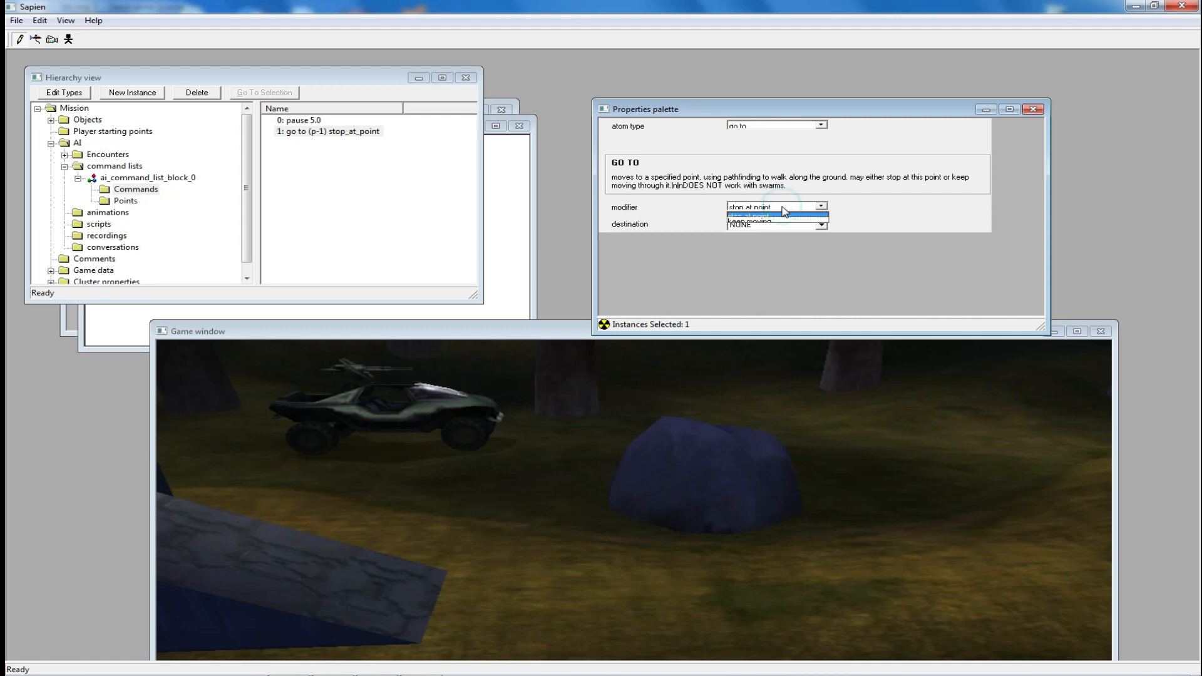
click(781, 207)
click(773, 227)
click(769, 245)
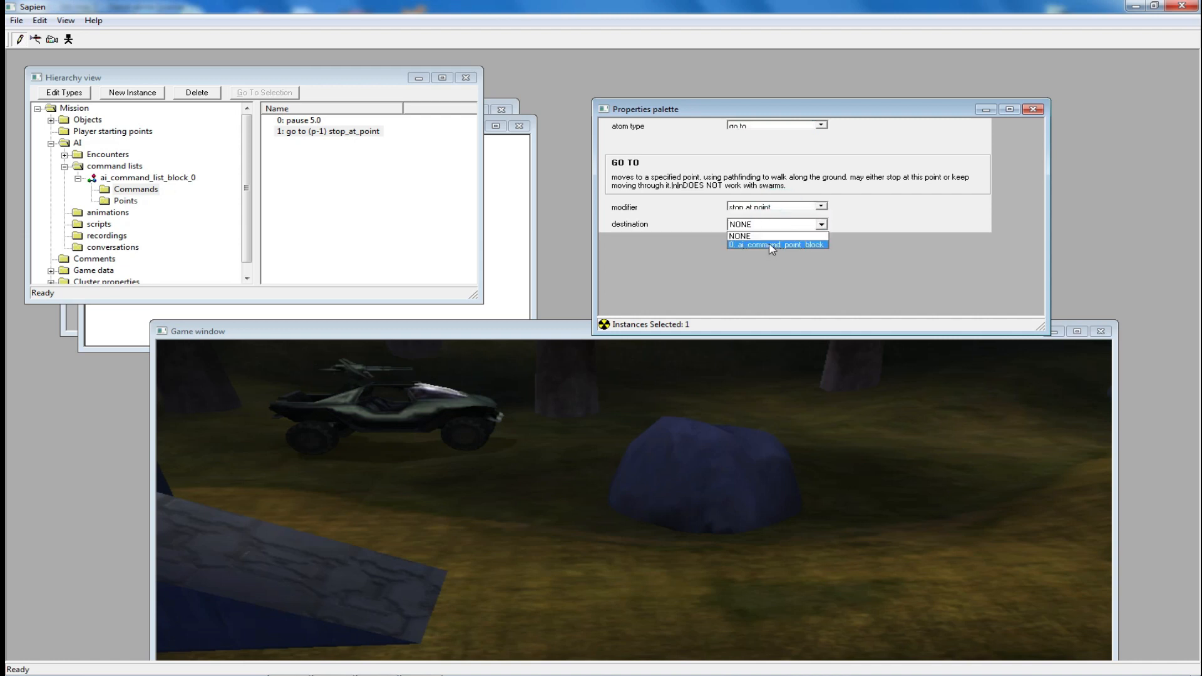
Add a third command of type animate that plays my_anim with the normal modifier
click(151, 94)
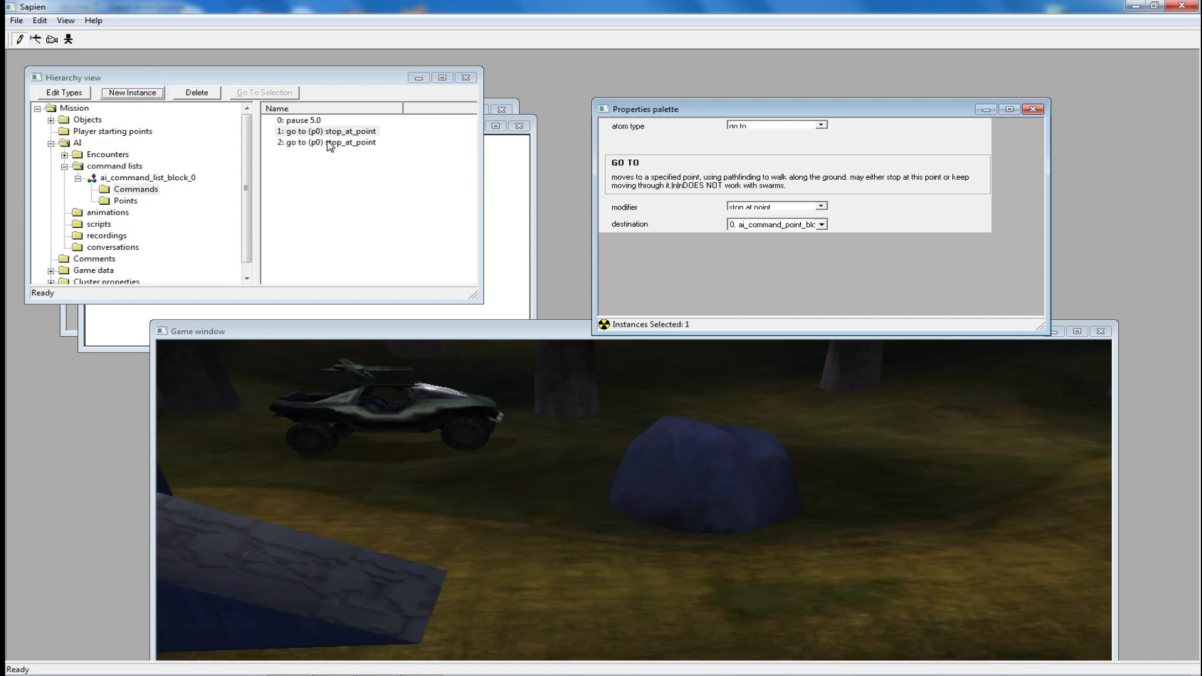
click(328, 144)
click(820, 127)
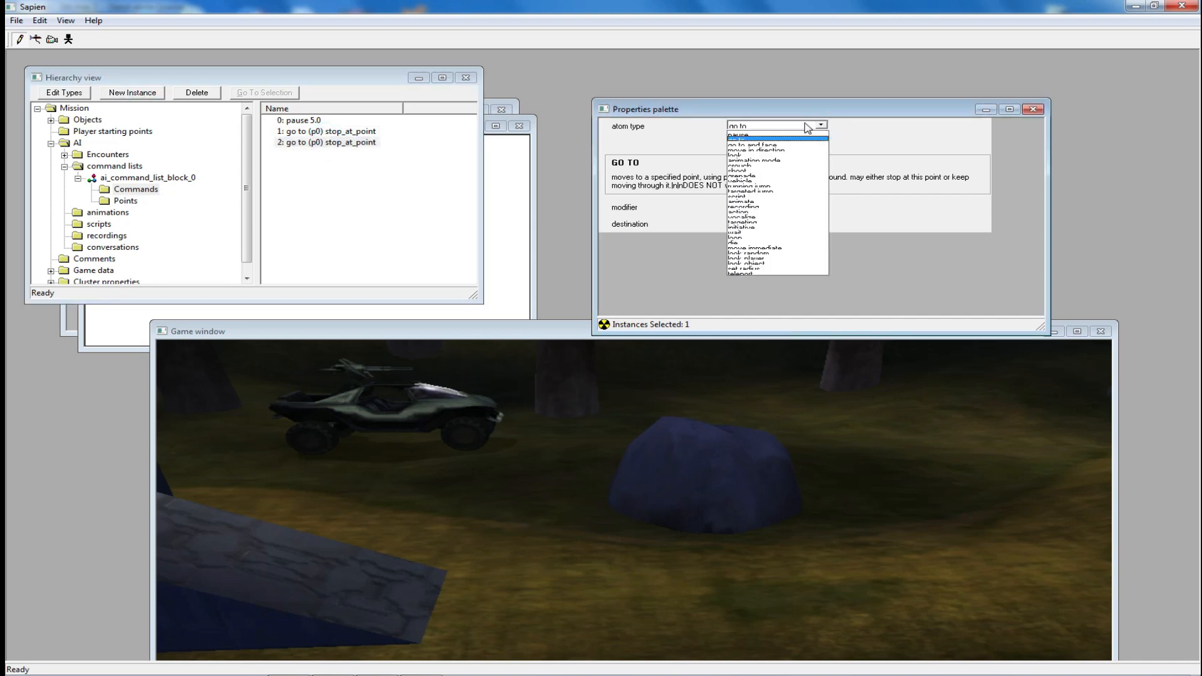
click(749, 200)
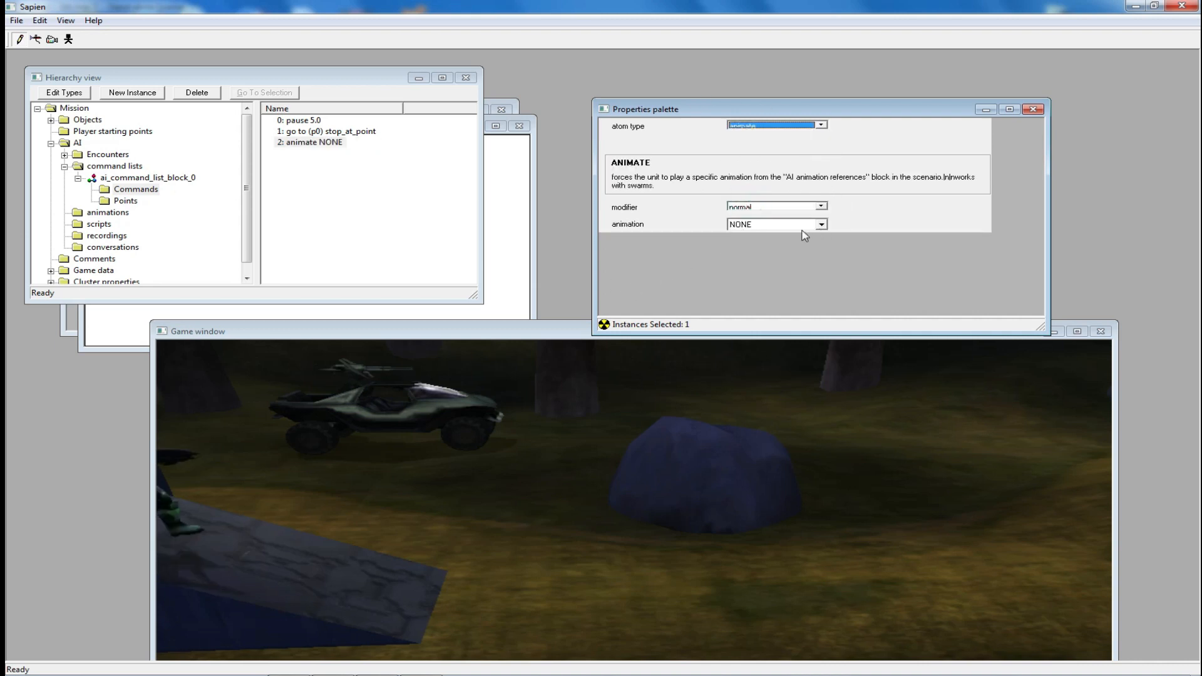
click(309, 143)
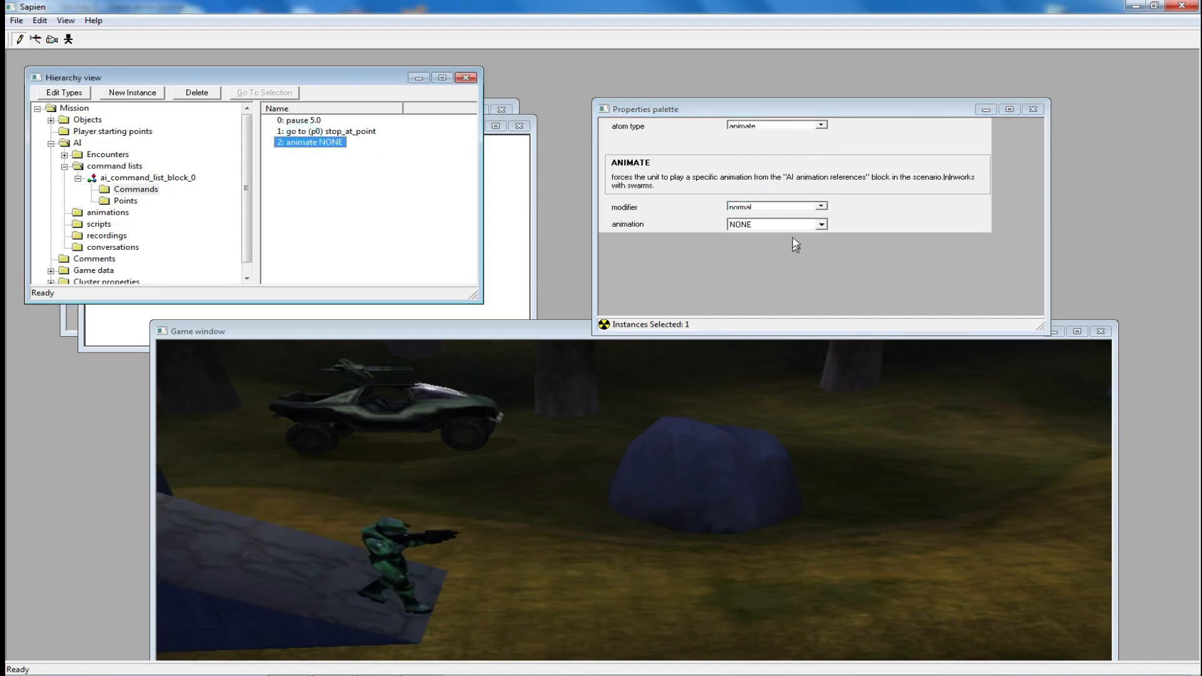
click(794, 225)
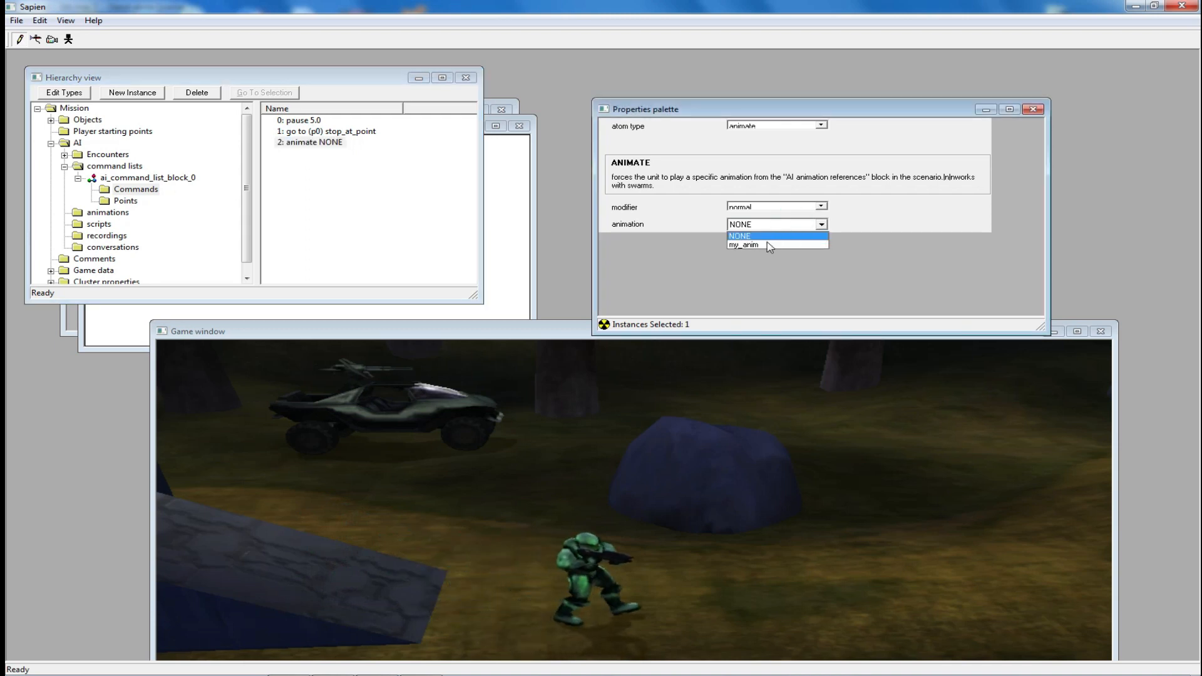
click(775, 245)
click(758, 206)
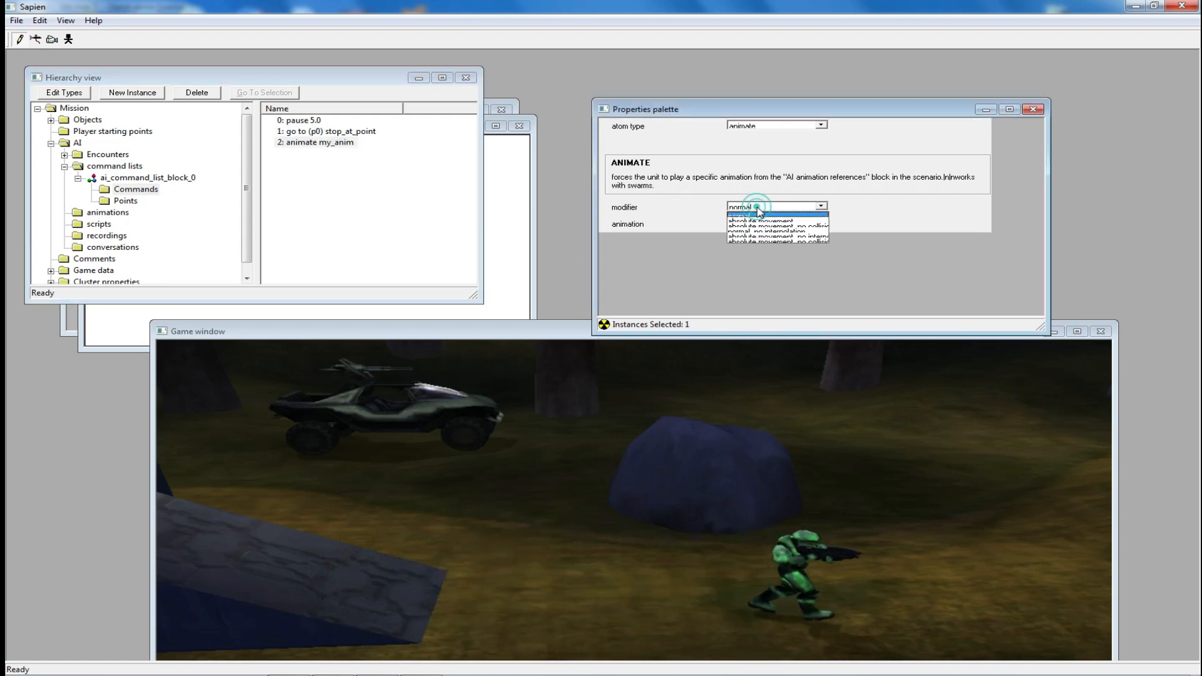
click(757, 207)
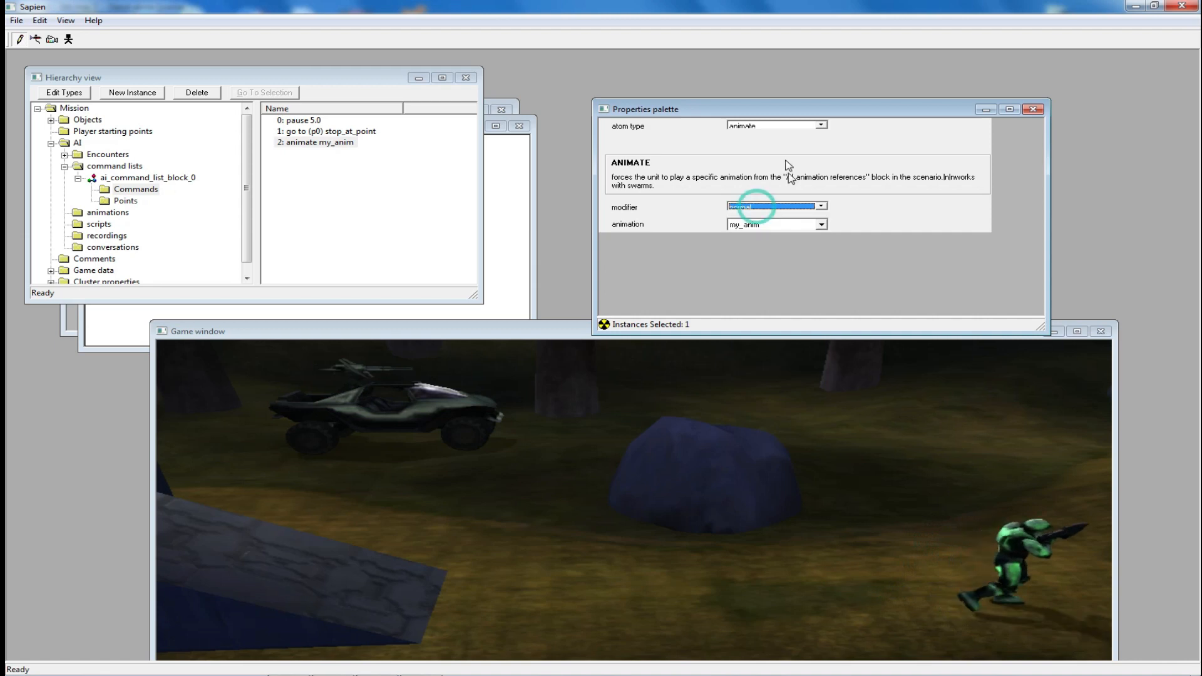
Assign ai_command_list_block_0 as the command list of the chief's starting location in squads_block_0, and save the scenario
mouse_move(821, 496)
middle_down()
mouse_move(689, 470)
mouse_move(438, 476)
mouse_move(395, 363)
mouse_move(532, 438)
mouse_move(776, 478)
middle_up()
key(w)
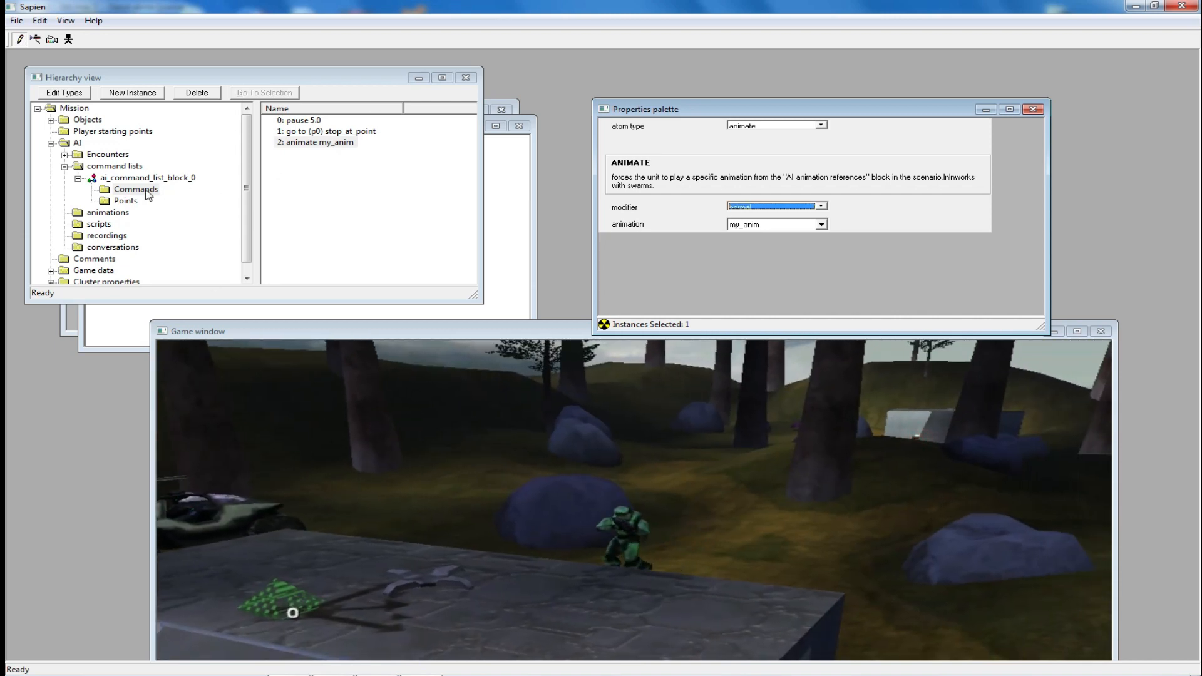
click(64, 155)
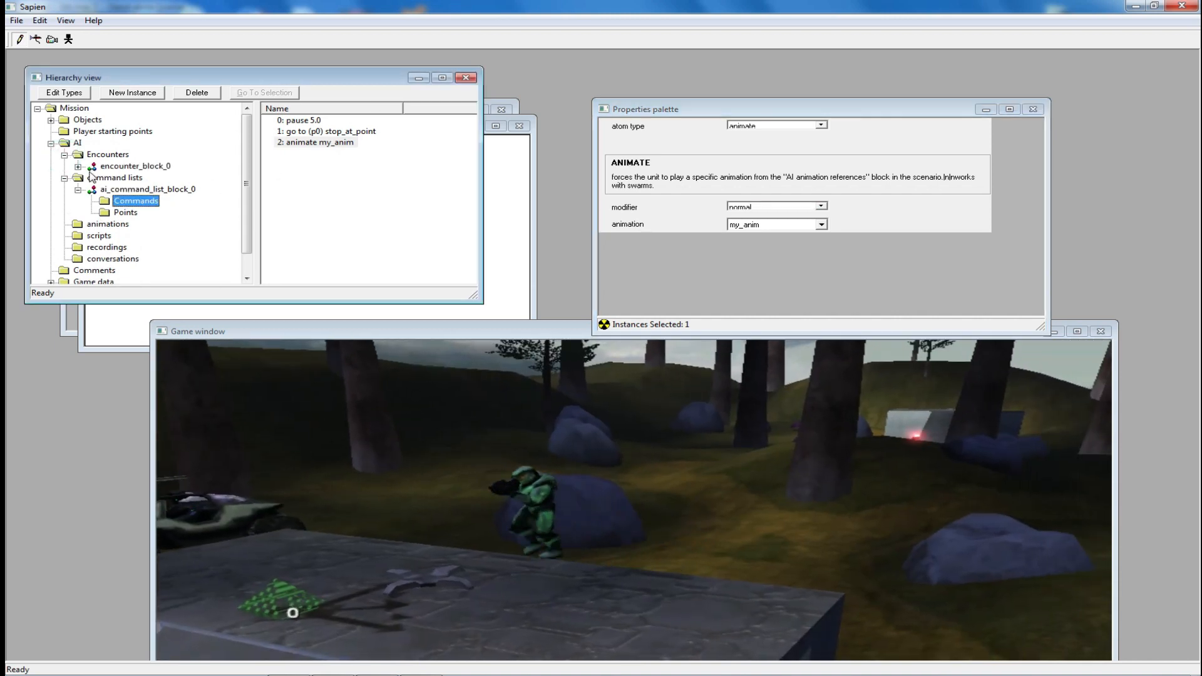
click(78, 167)
click(92, 202)
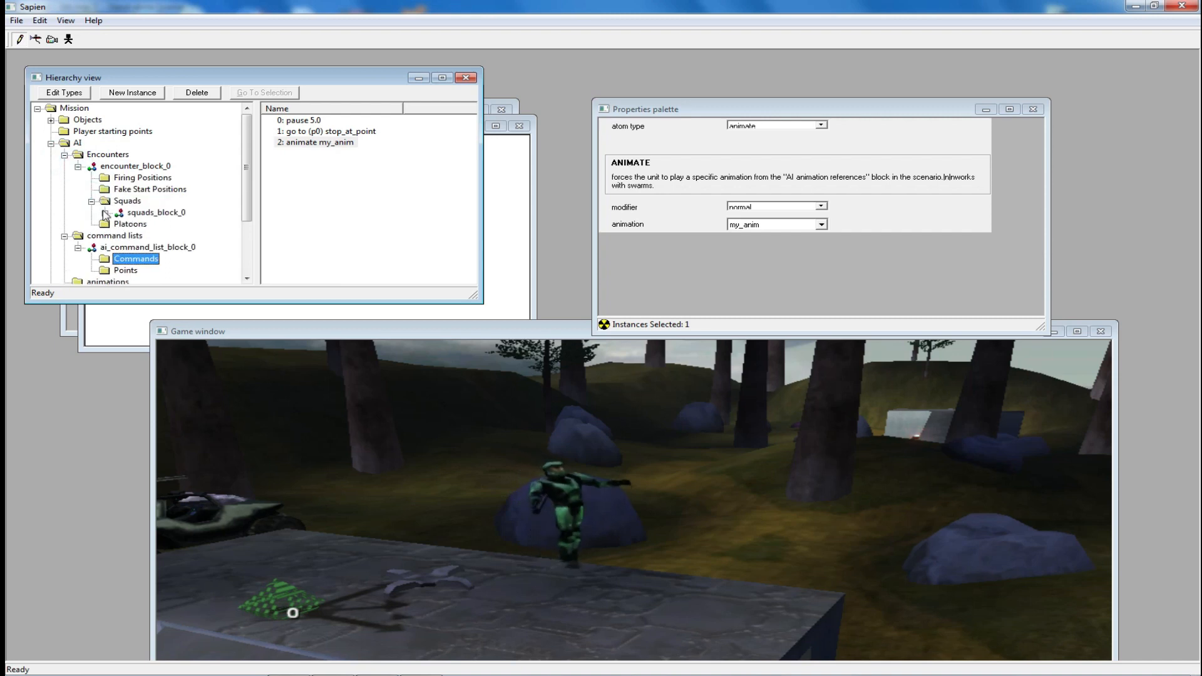
click(106, 214)
click(159, 237)
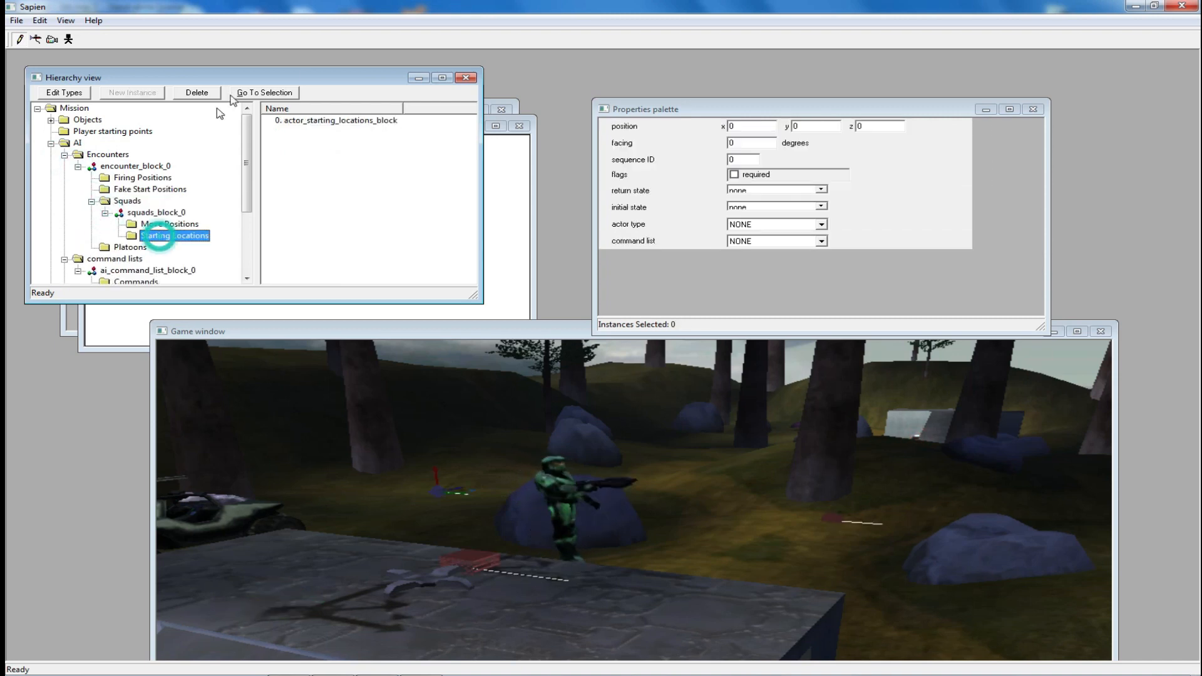
click(355, 123)
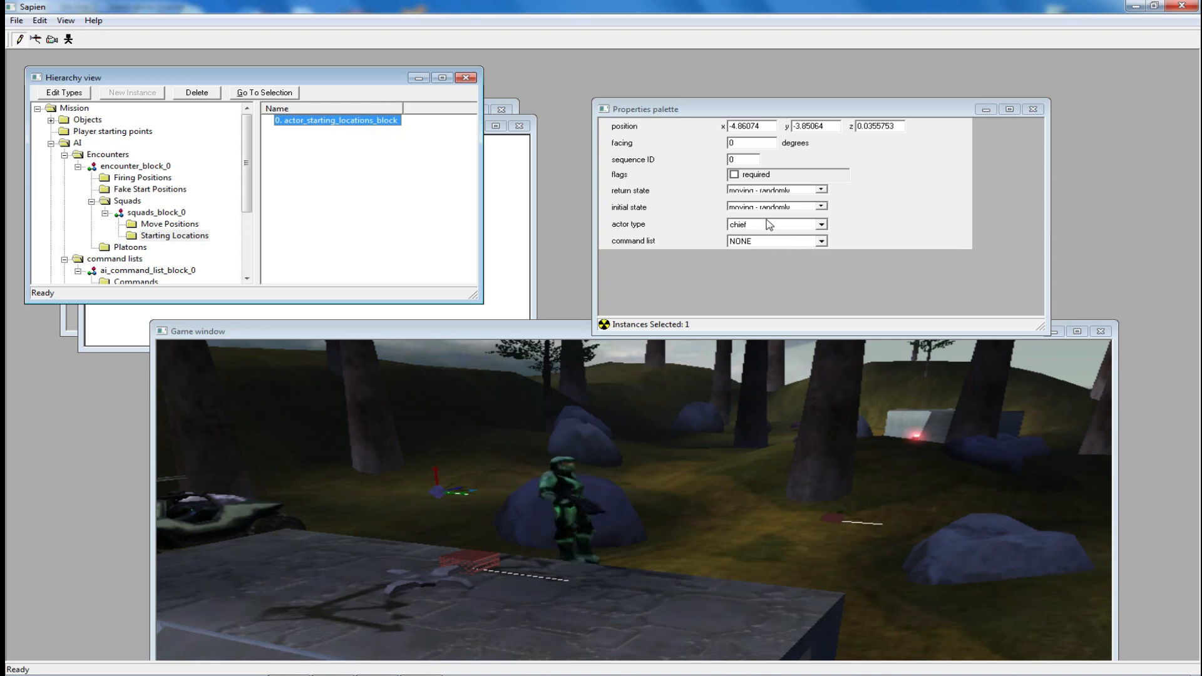
click(771, 245)
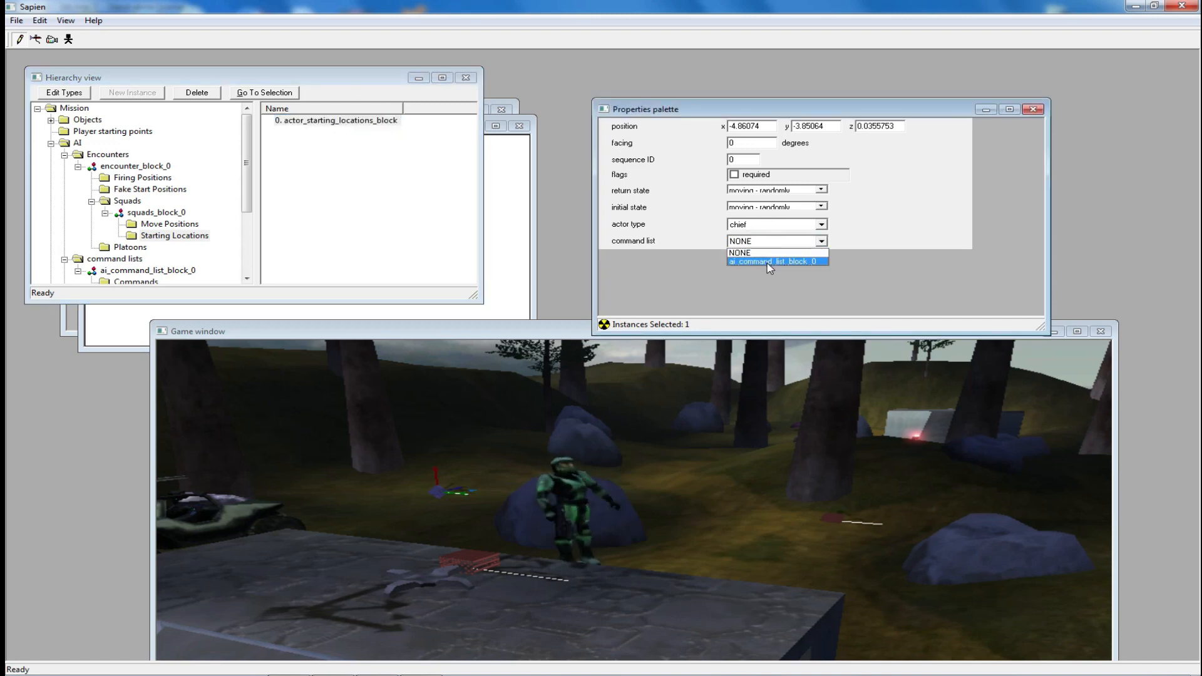
click(771, 262)
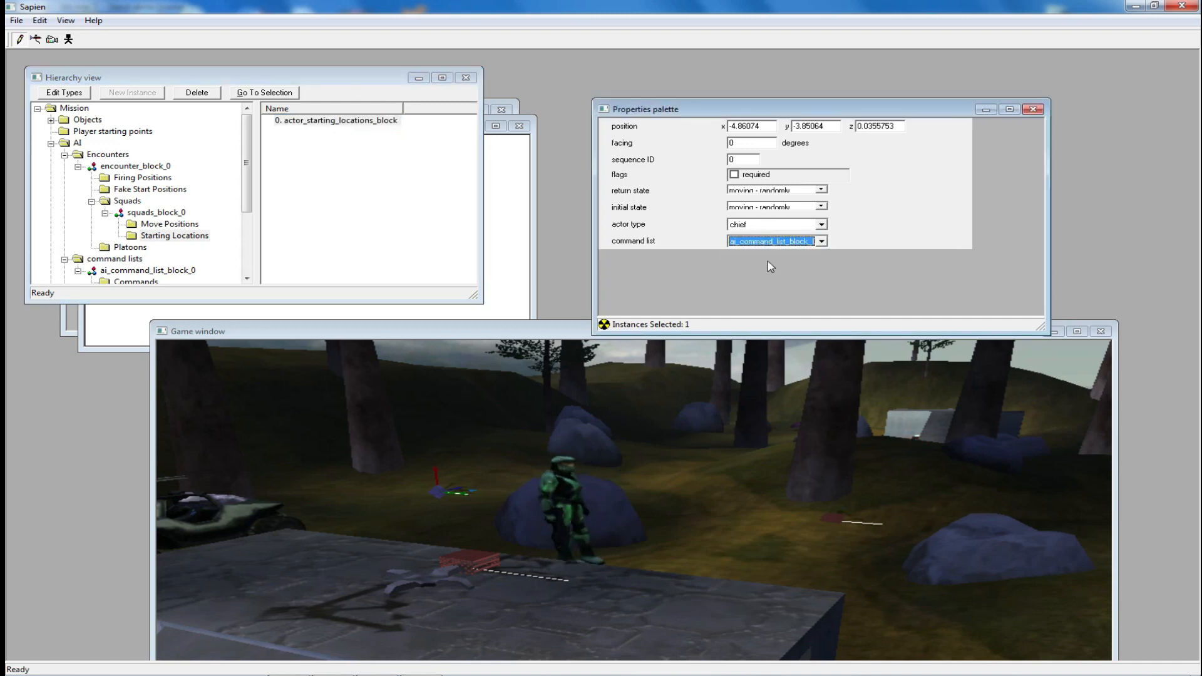
click(15, 21)
click(55, 69)
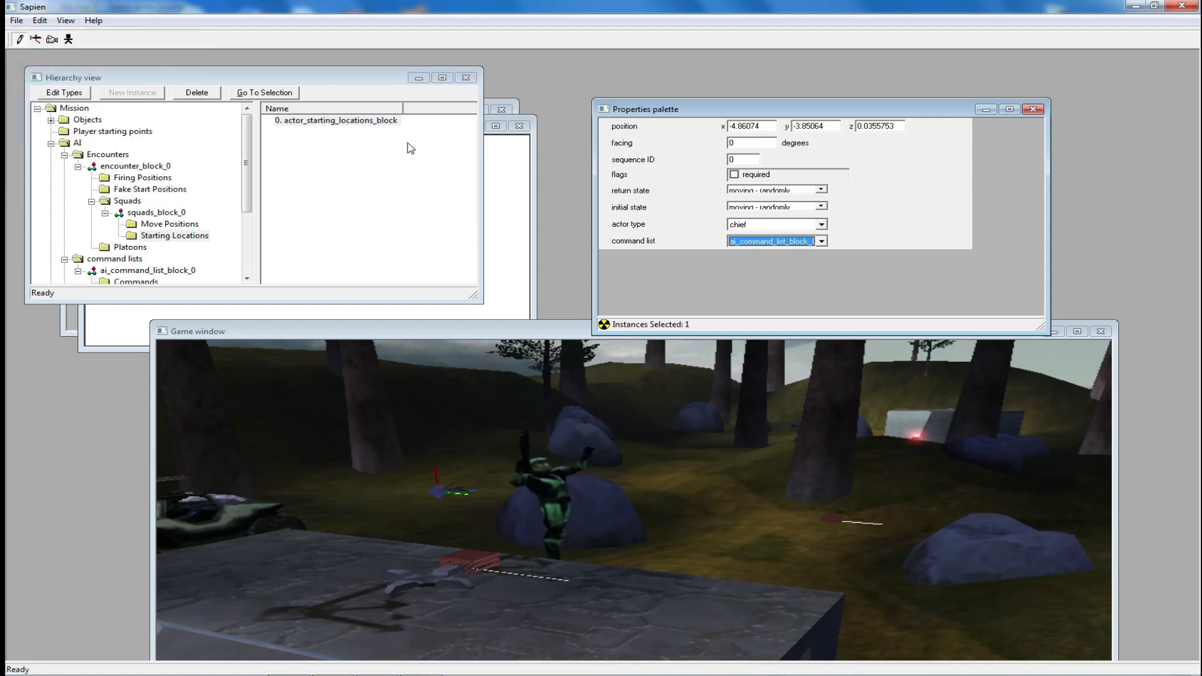
Restart Sapien with tutorial.scenario and enlarge the game window to fill most of the workspace
click(381, 123)
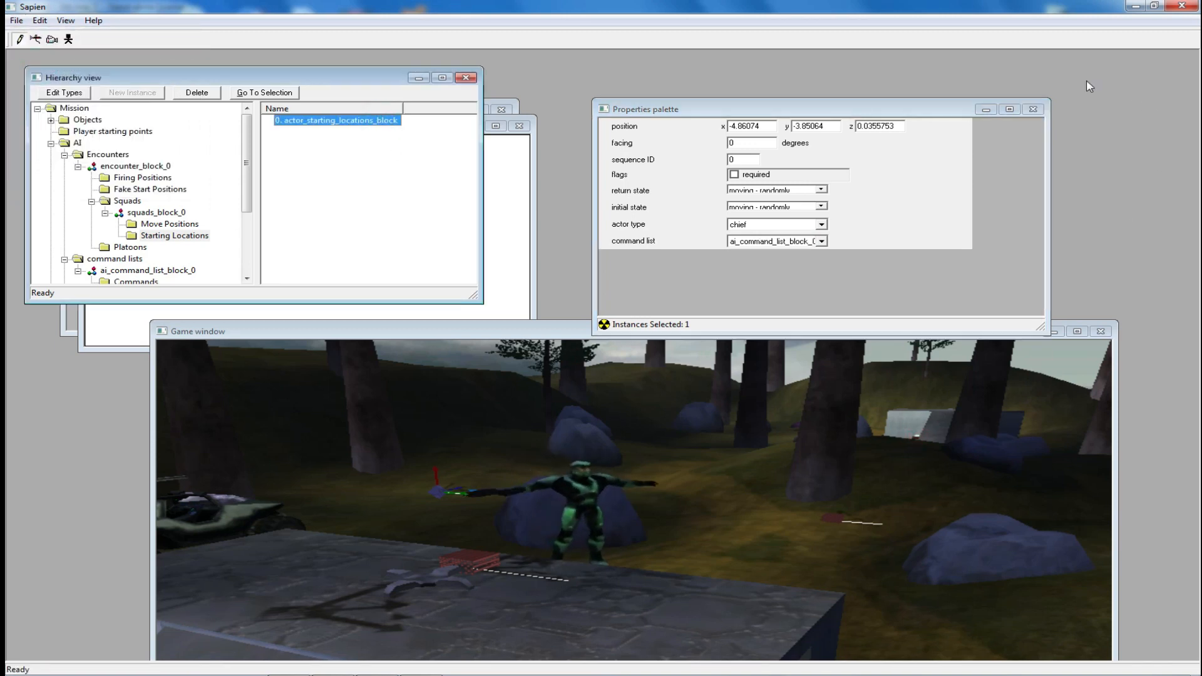
click(1184, 6)
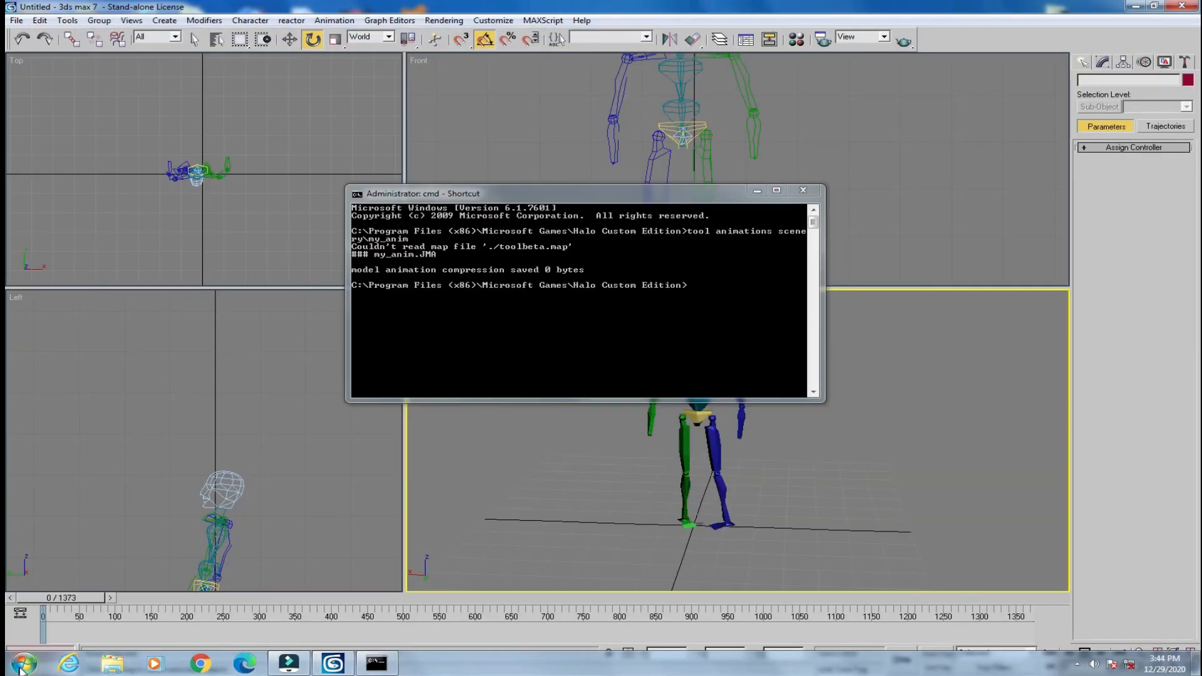
click(22, 664)
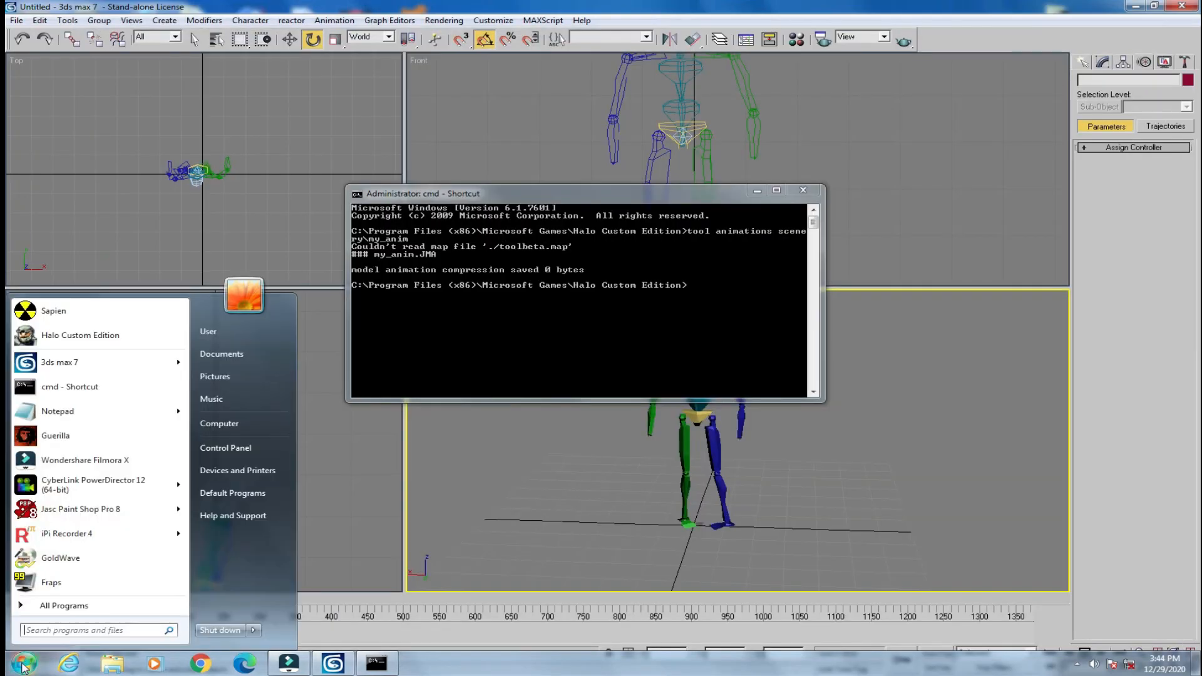
click(57, 311)
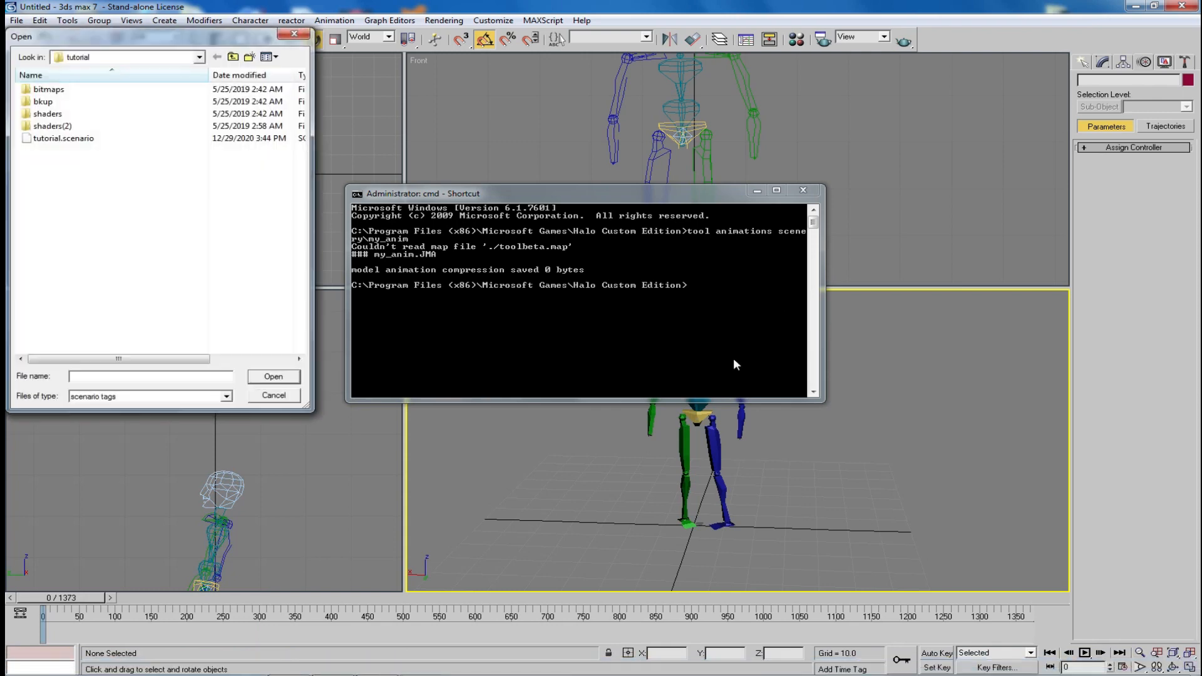
double_click(50, 139)
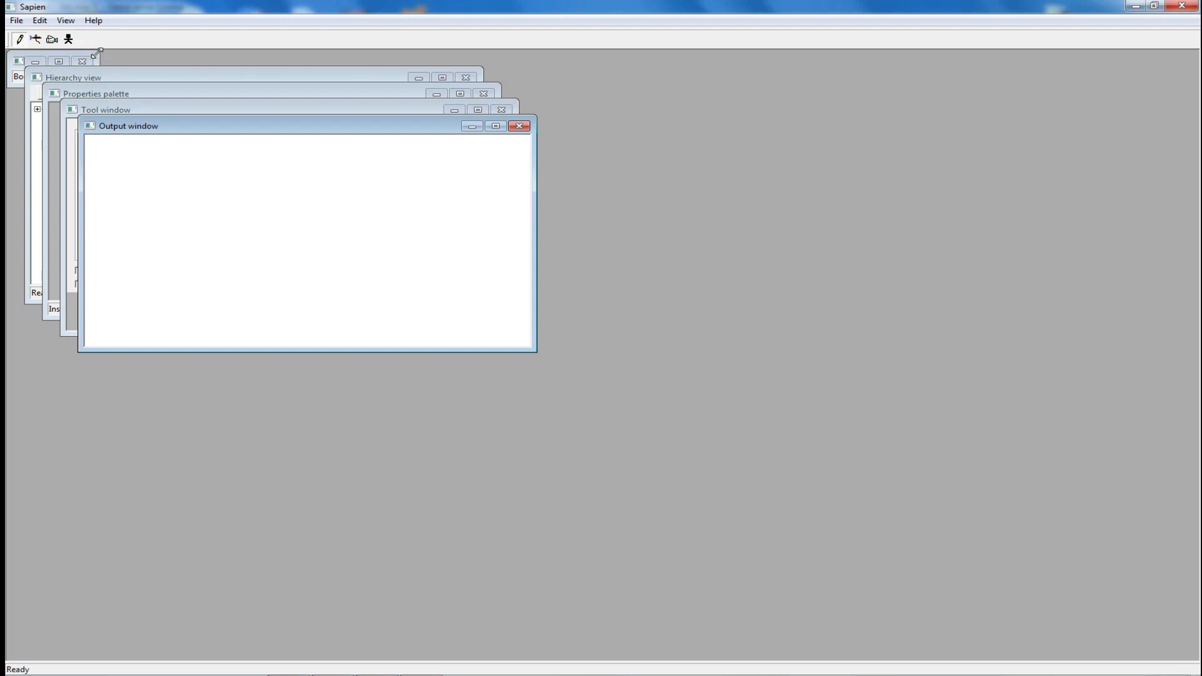
click(97, 52)
drag(91, 84, 910, 600)
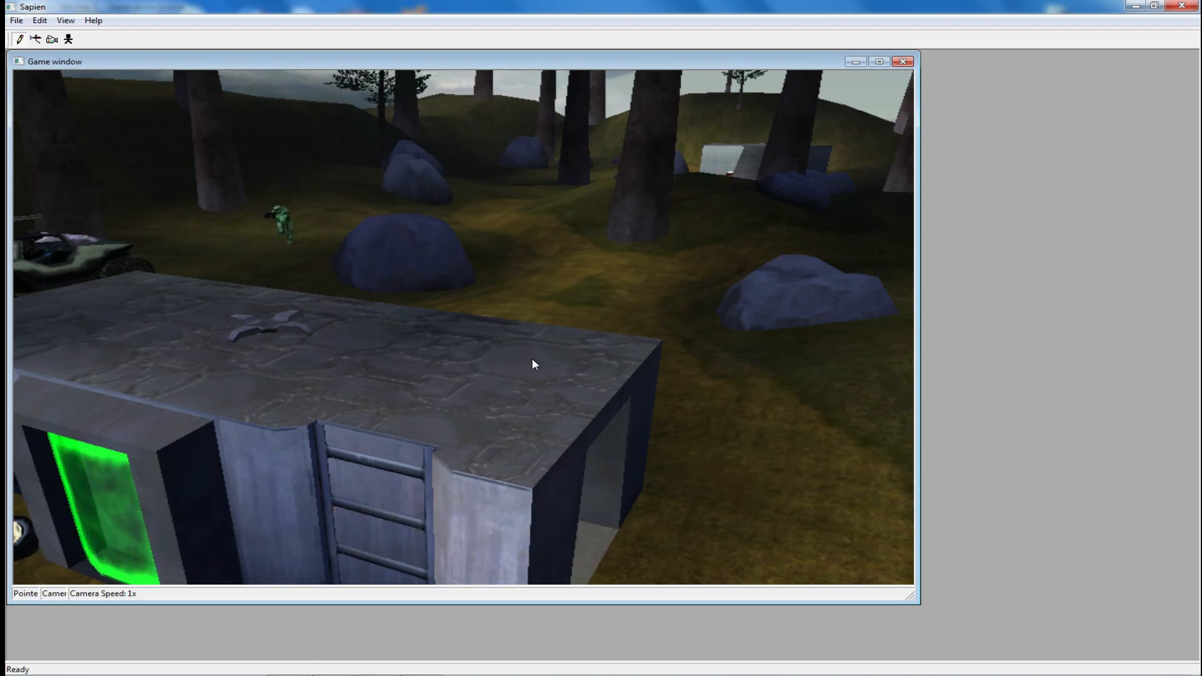
Examine how the chief performs the animation and where his feet sit on the concrete platform, and close Sapien
middle_drag(502, 359, 322, 297)
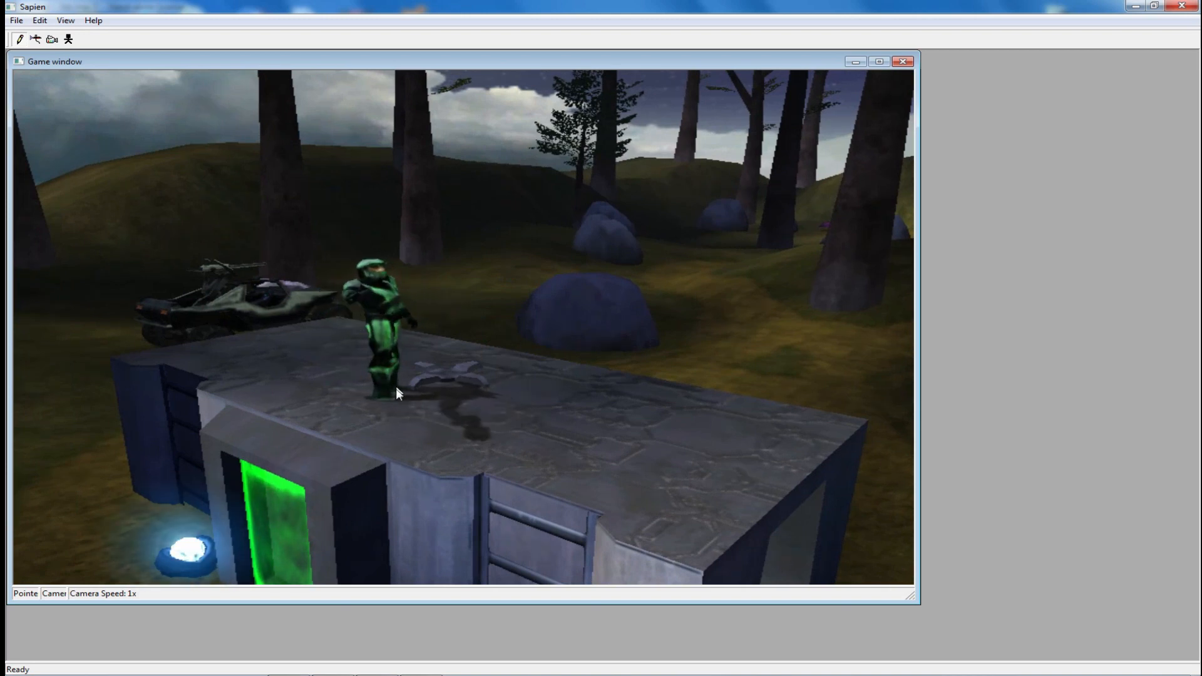
middle_drag(434, 410, 375, 397)
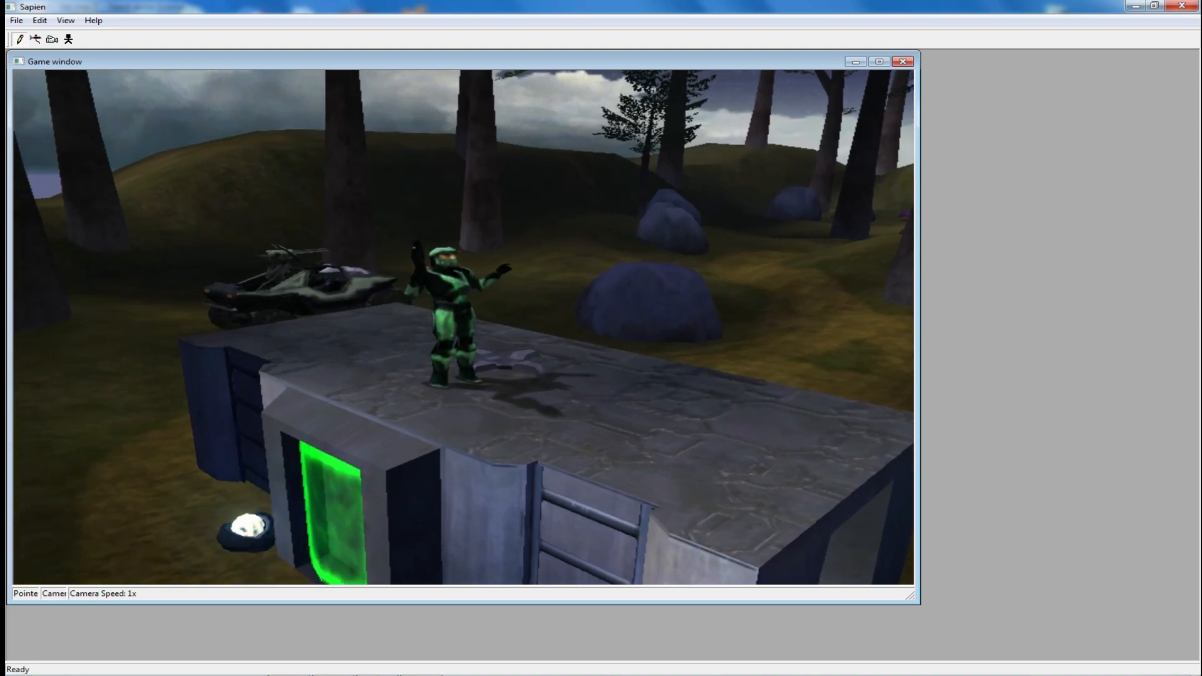
key(w)
key(shift)
key(shift)
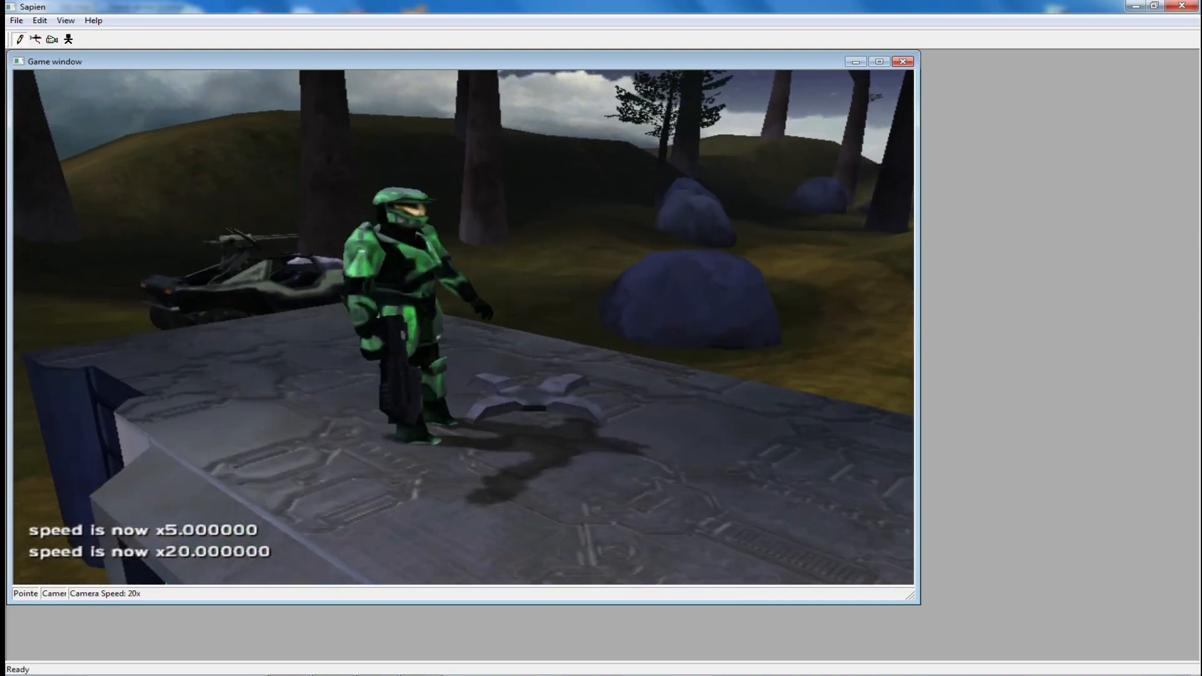
key(s)
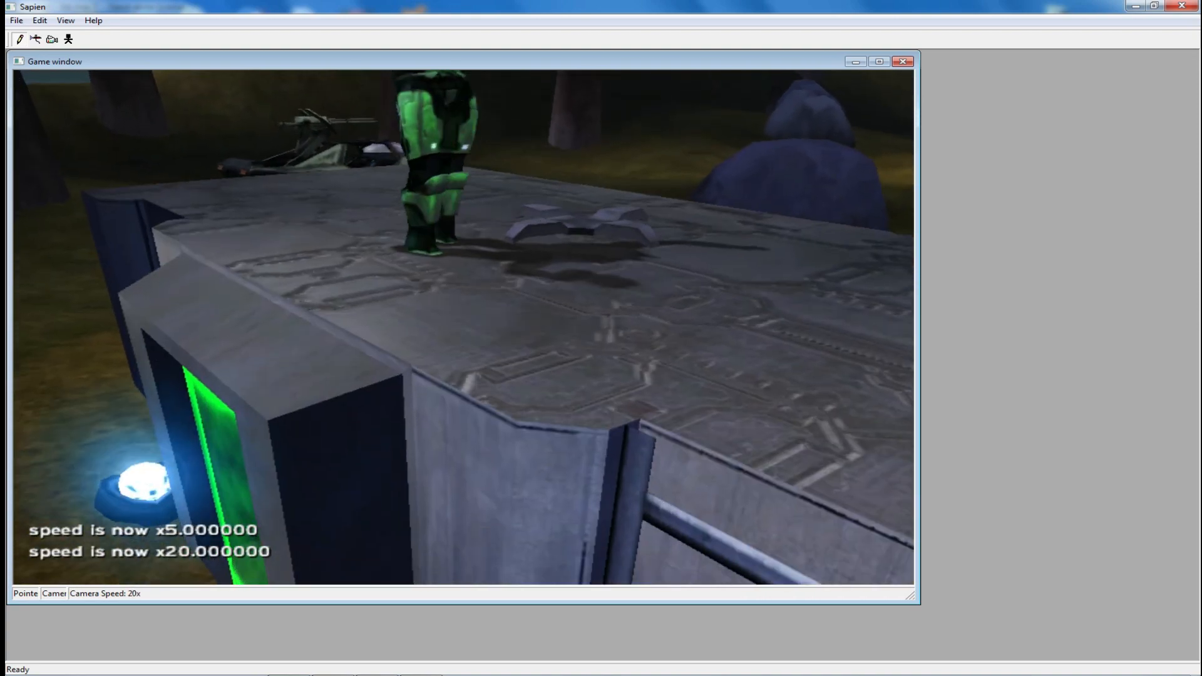
key(w)
key(w)
click(16, 21)
click(56, 69)
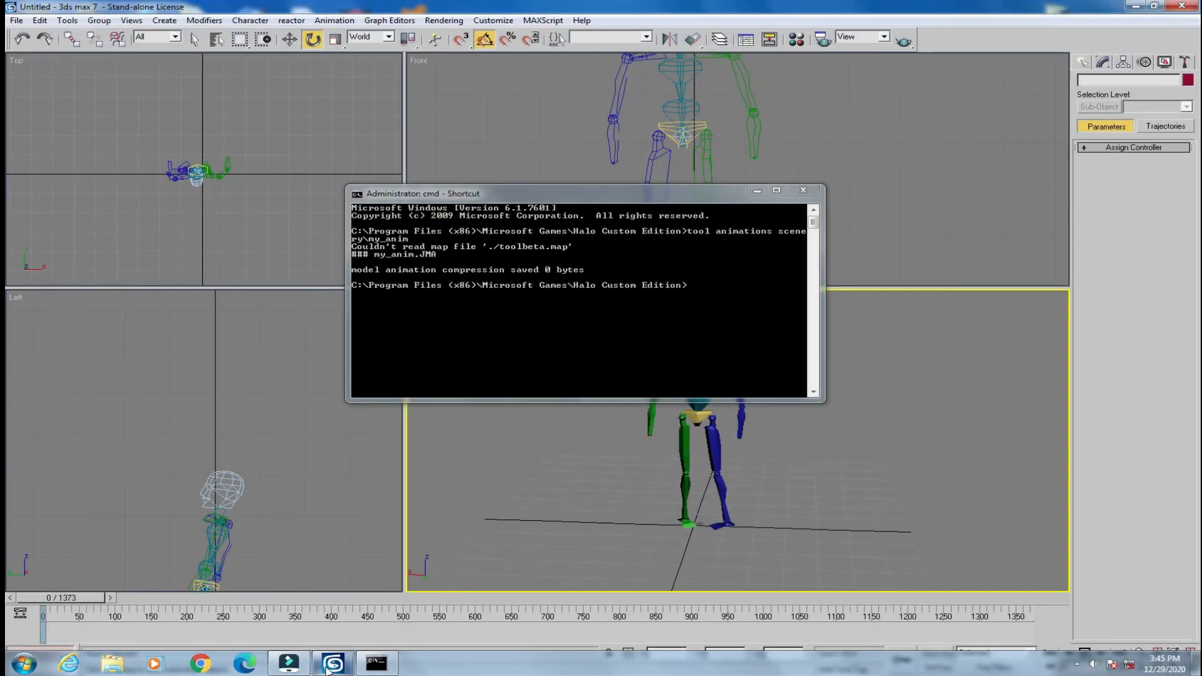
Switch to 3ds Max, uncover the front view and select the biped's root Bip01 for moving
drag(725, 191, 325, 122)
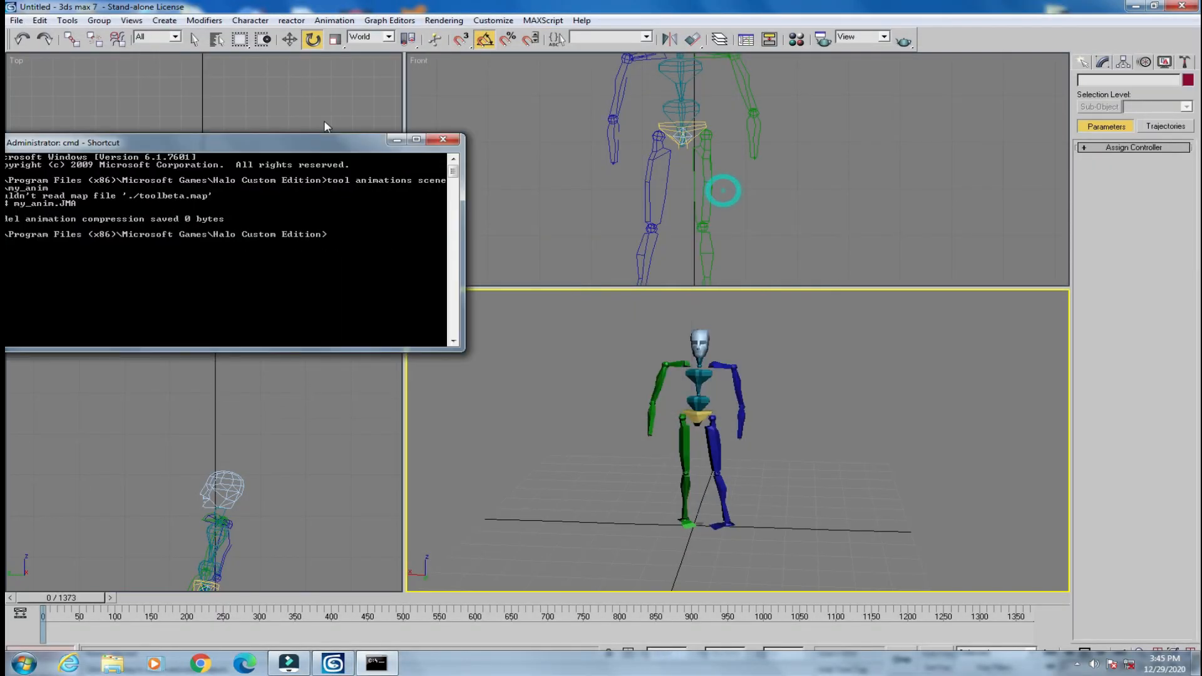
middle_drag(641, 181, 711, 139)
scroll(711, 139, down, 2)
middle_drag(811, 194, 718, 181)
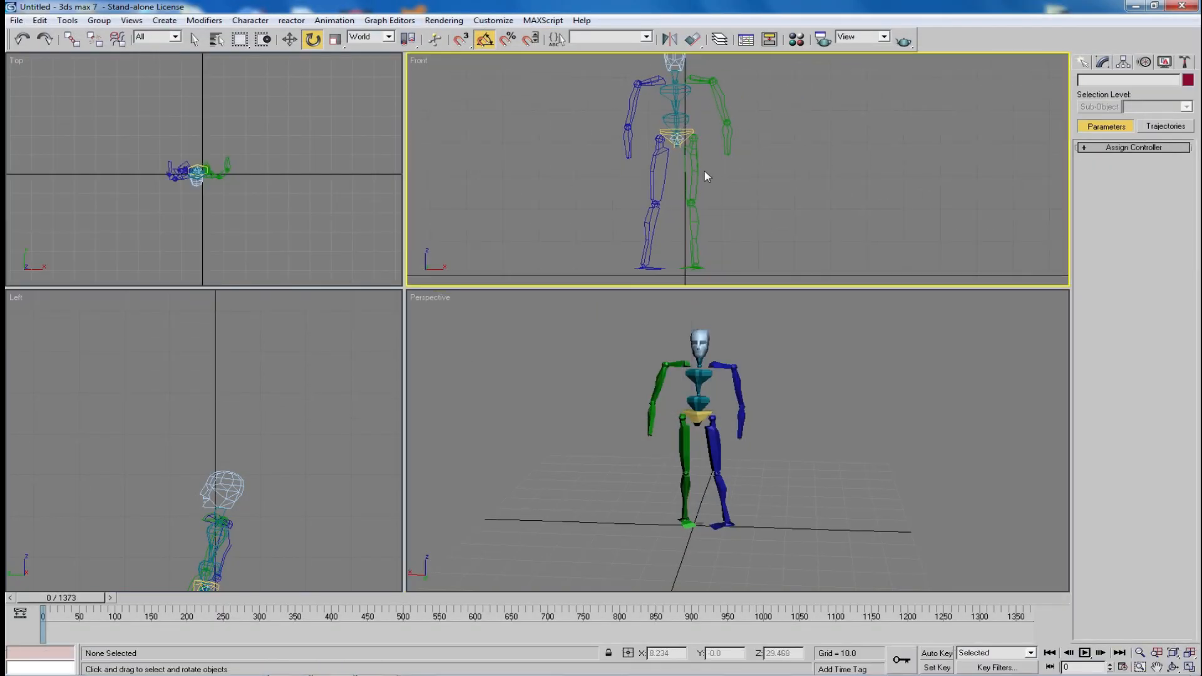
click(679, 138)
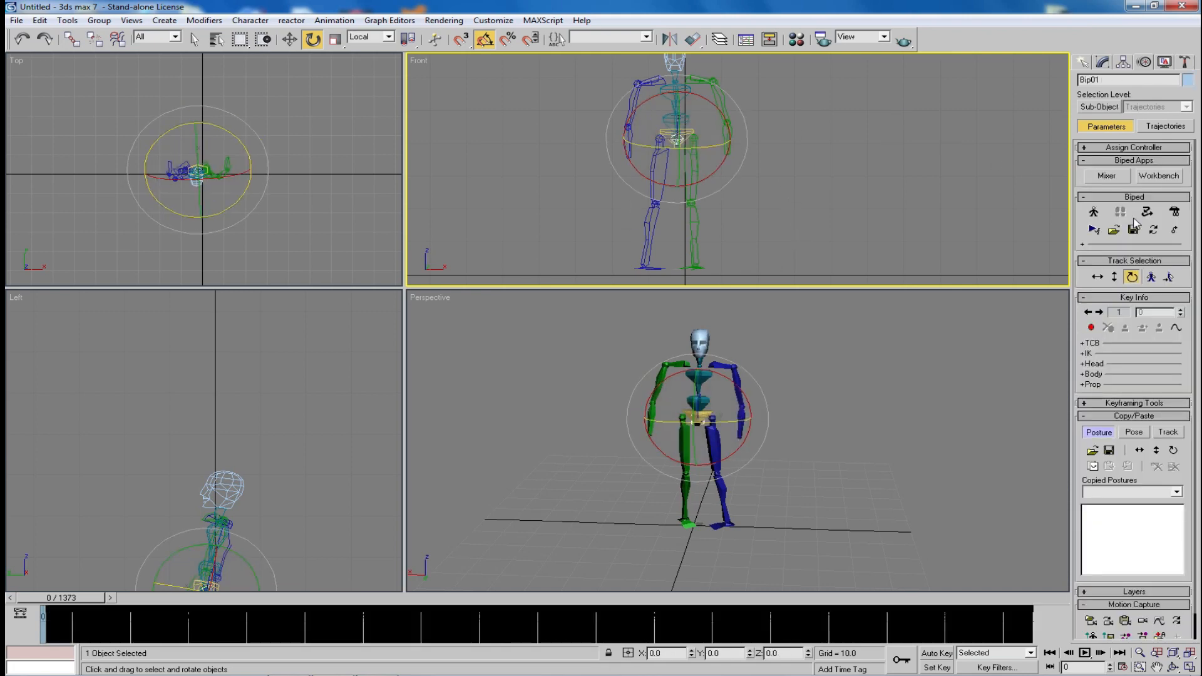
click(289, 39)
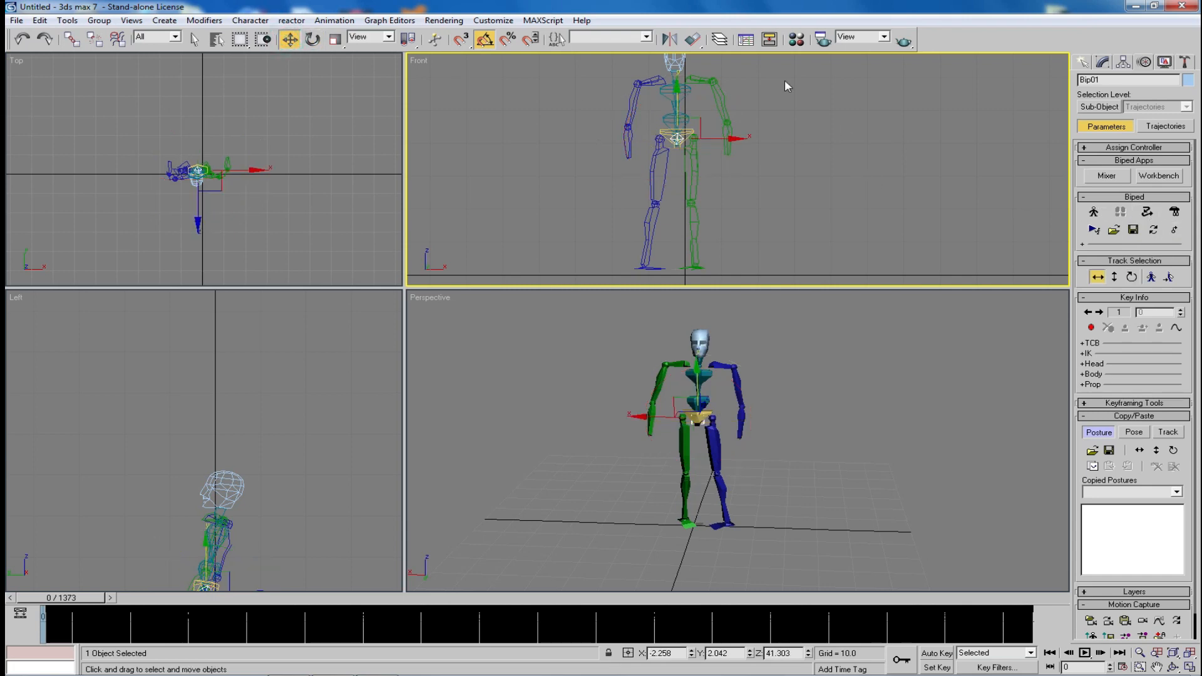
Raise the whole biped animation in Move All mode so that Bip01 sits at a Z height of about 45.2
drag(676, 100, 676, 73)
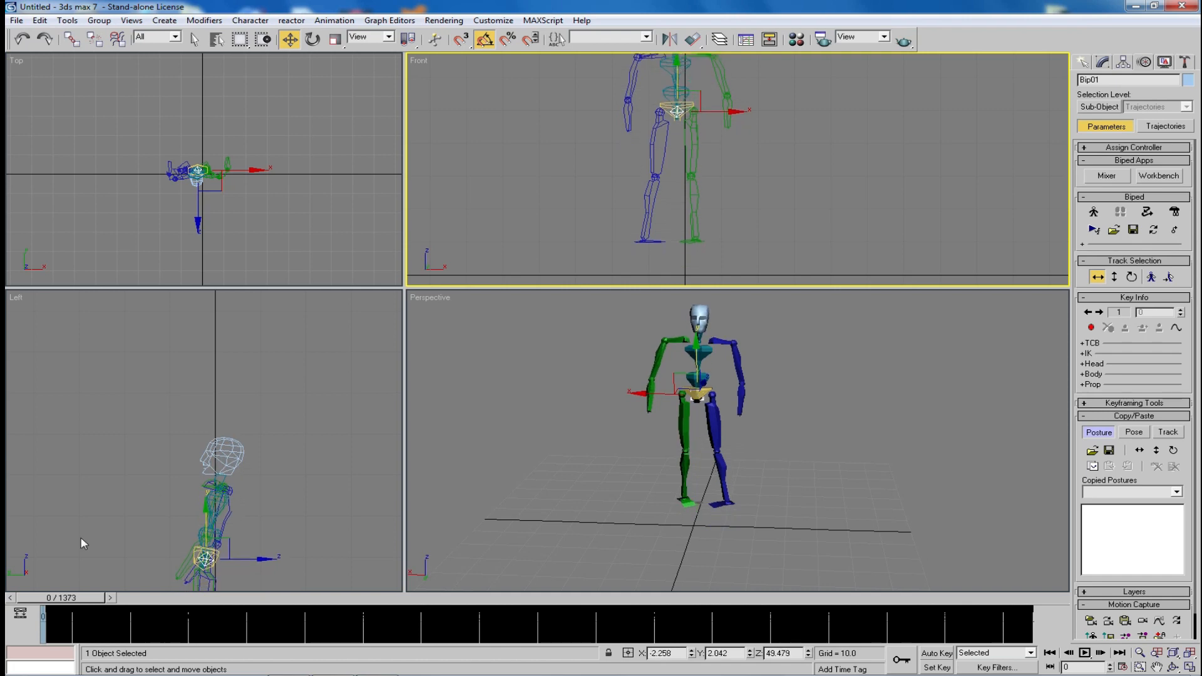
mouse_move(63, 598)
mouse_down()
mouse_move(78, 598)
mouse_move(61, 598)
mouse_up()
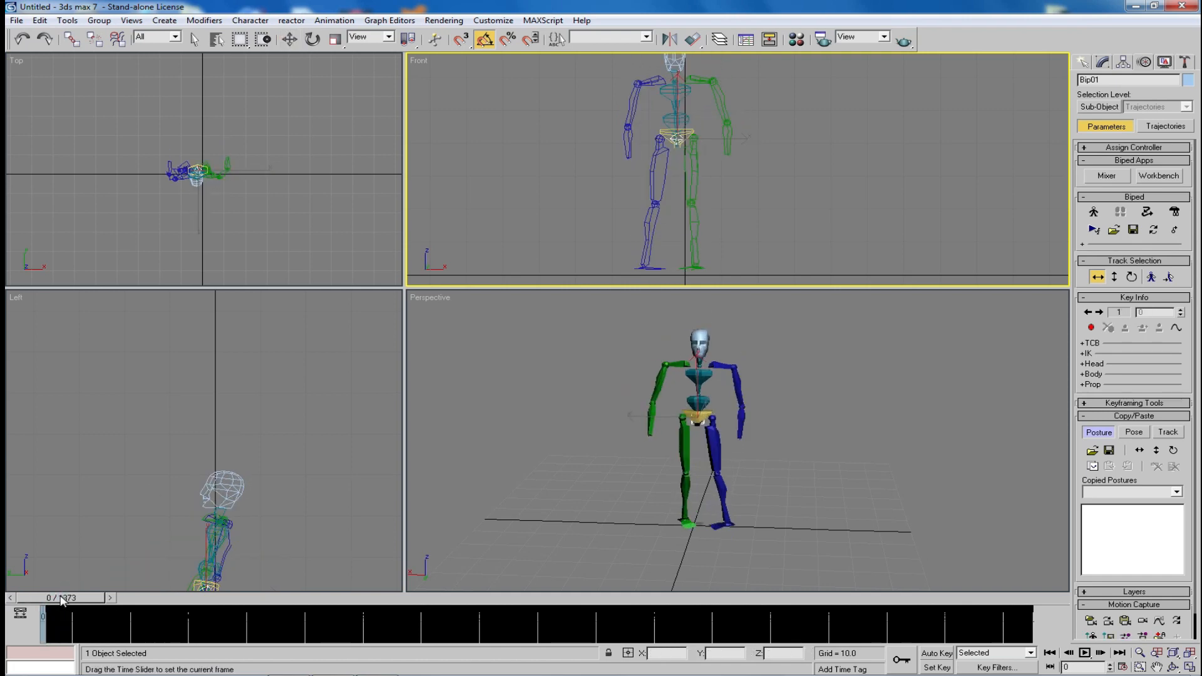
click(1177, 231)
click(1181, 209)
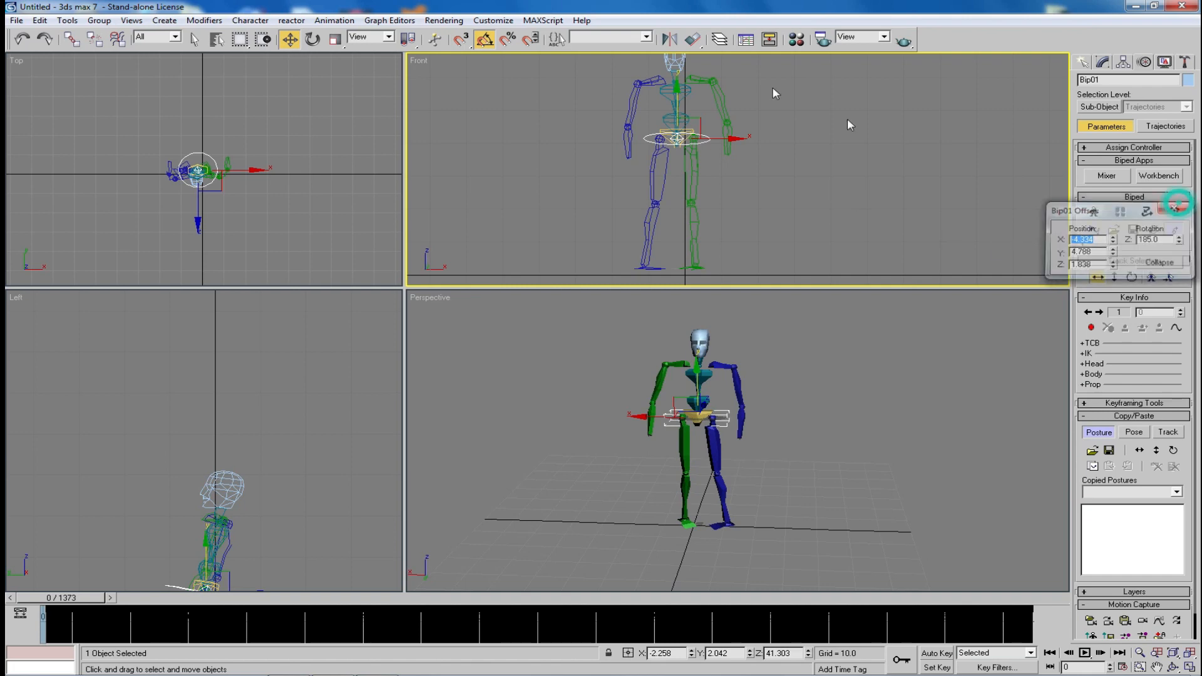
drag(679, 99, 681, 95)
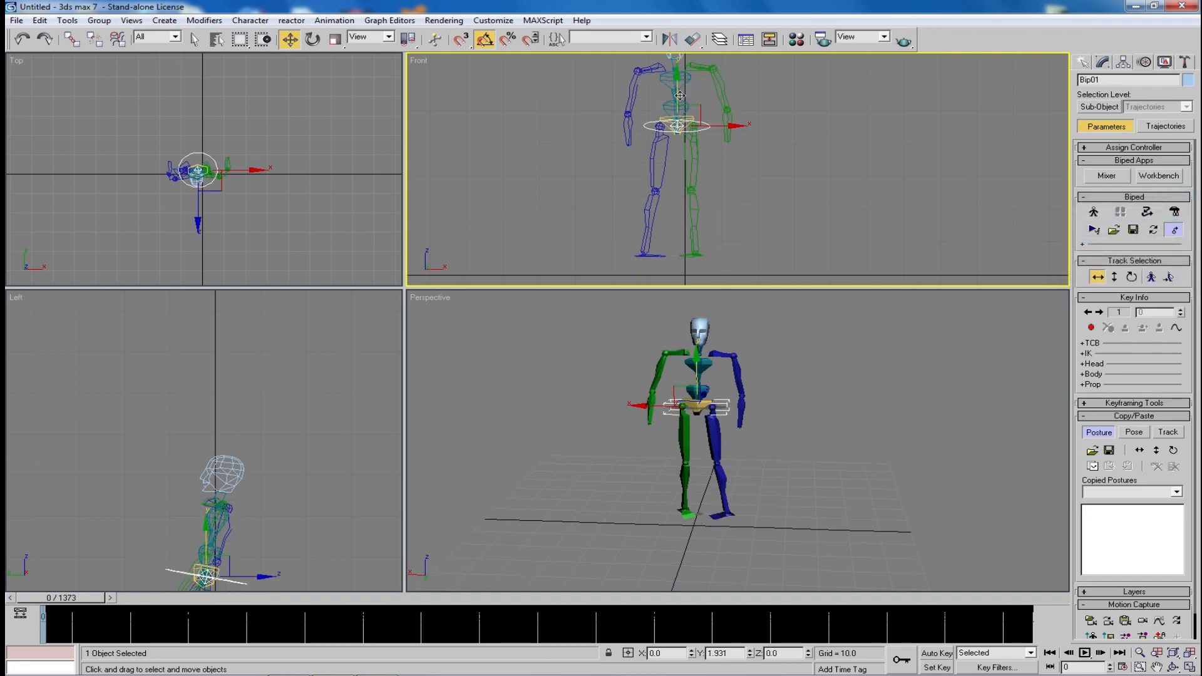
mouse_move(81, 603)
mouse_down()
mouse_move(155, 602)
mouse_move(63, 603)
mouse_up()
drag(81, 603, 50, 600)
key(w)
Export the raised animation with the Blitzkrieg Animation Exporter, overwriting my_anim.JMA in the animations folder
click(16, 21)
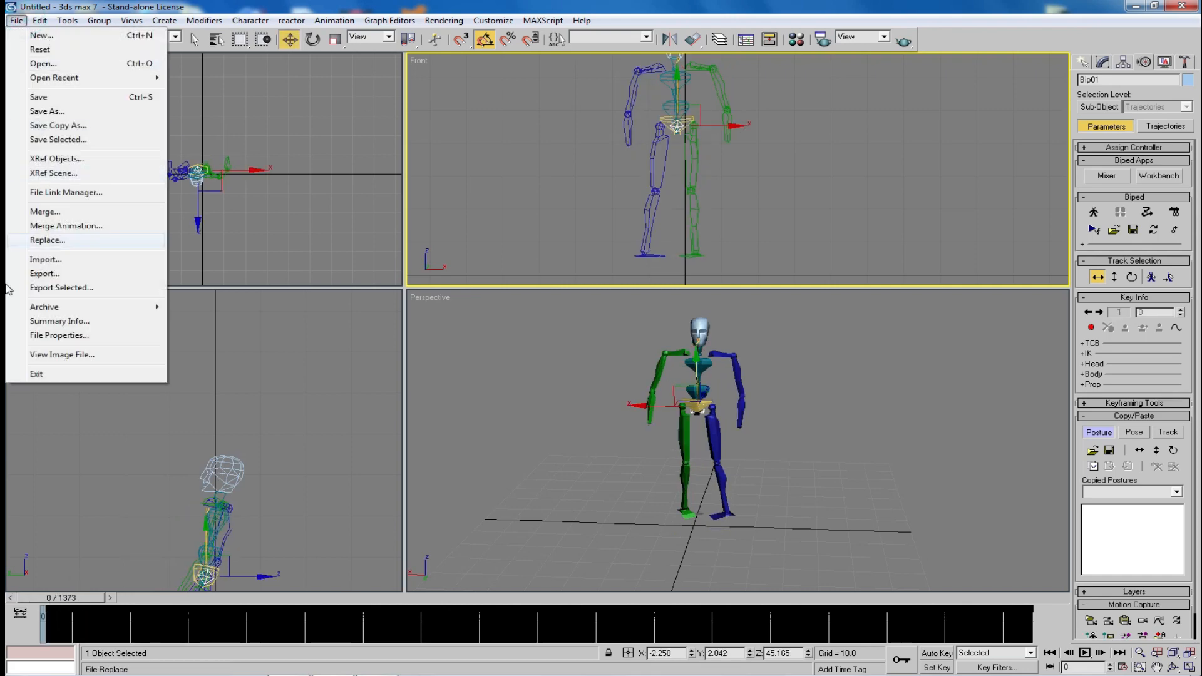
click(52, 275)
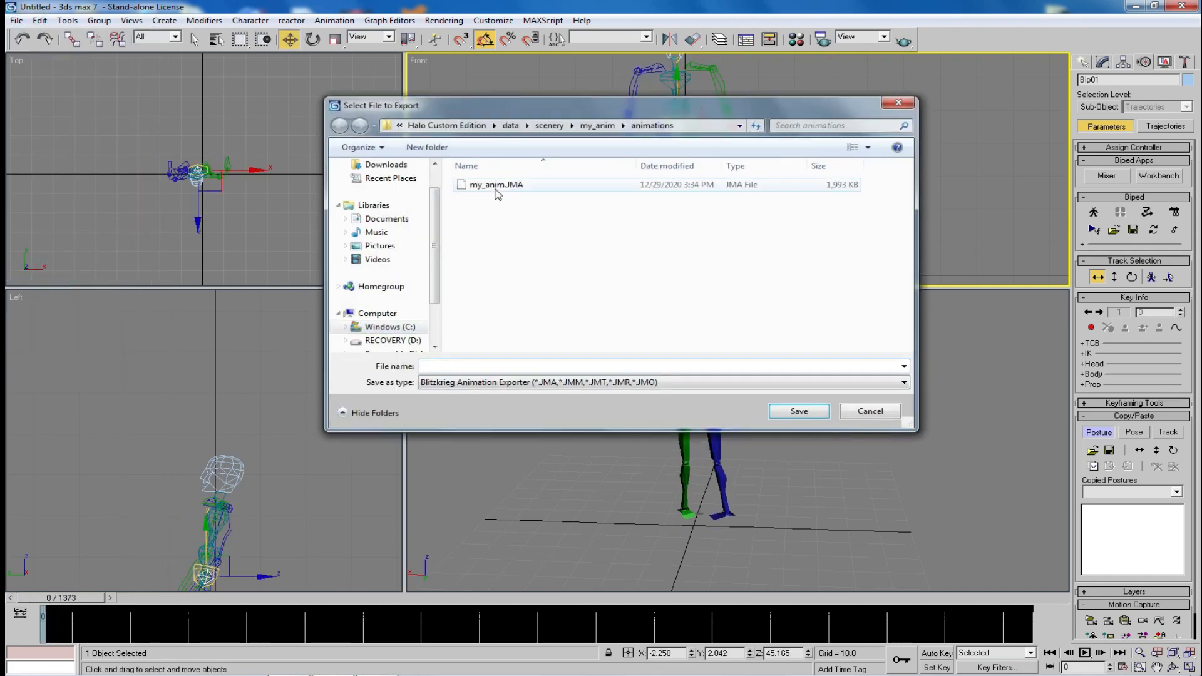
double_click(497, 185)
click(652, 398)
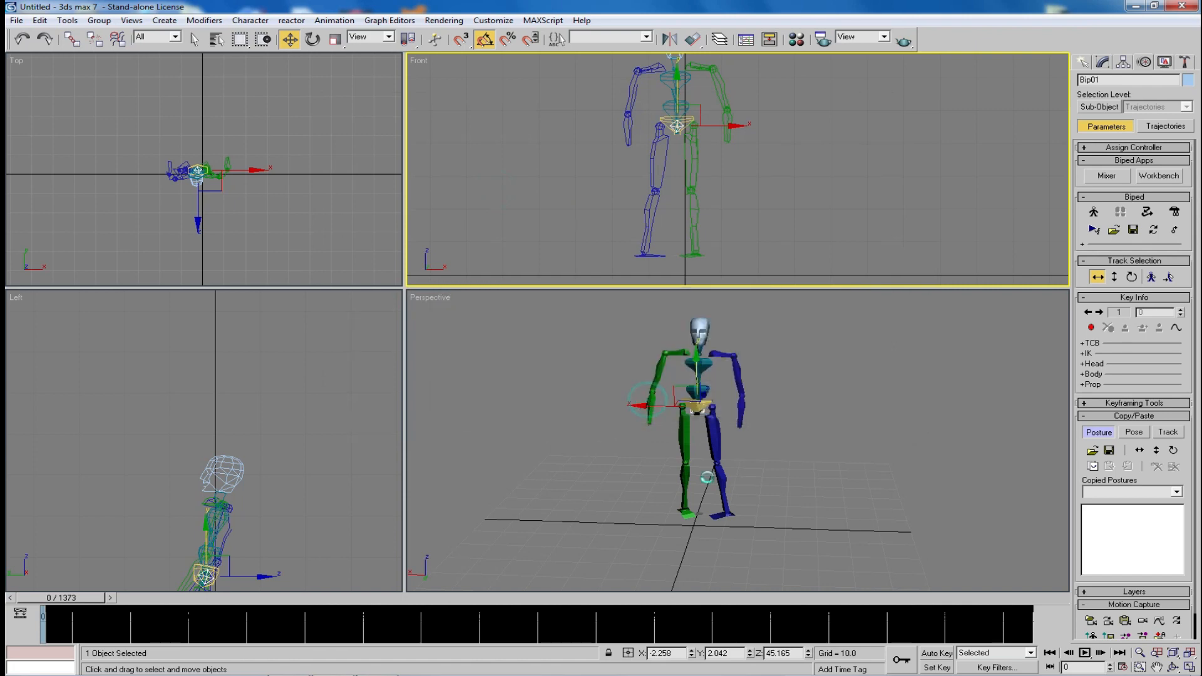
click(650, 401)
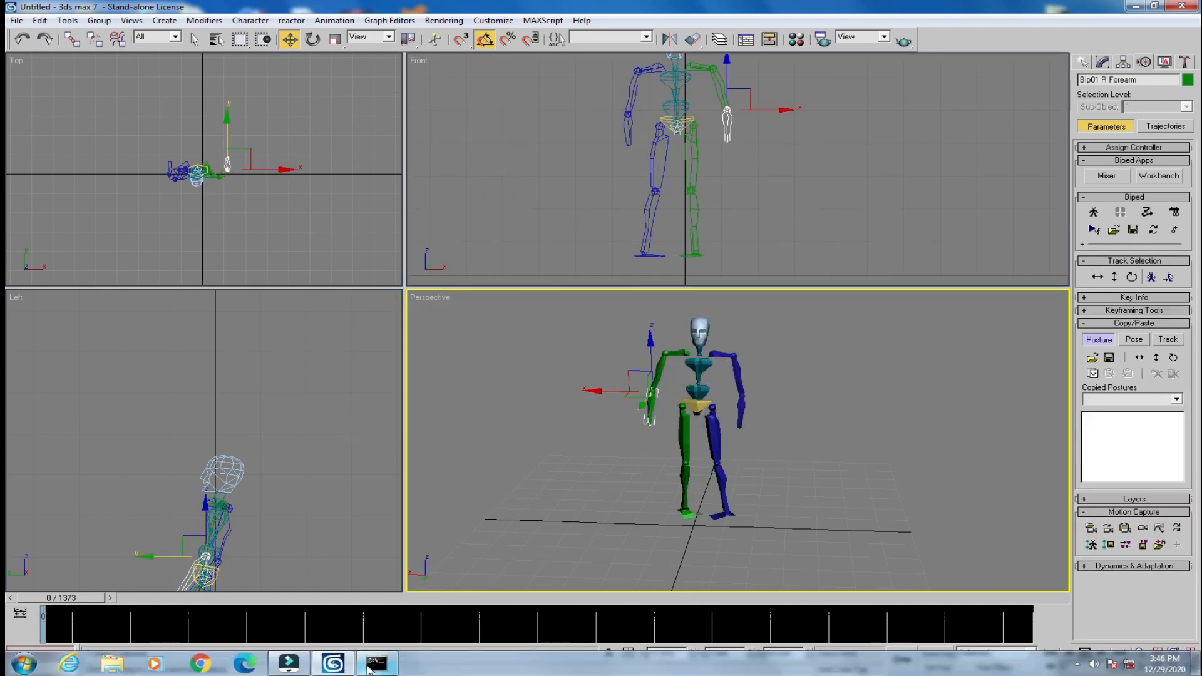
Recompile the animation in the command prompt by rerunning tool animations scenery\my_anim
click(373, 669)
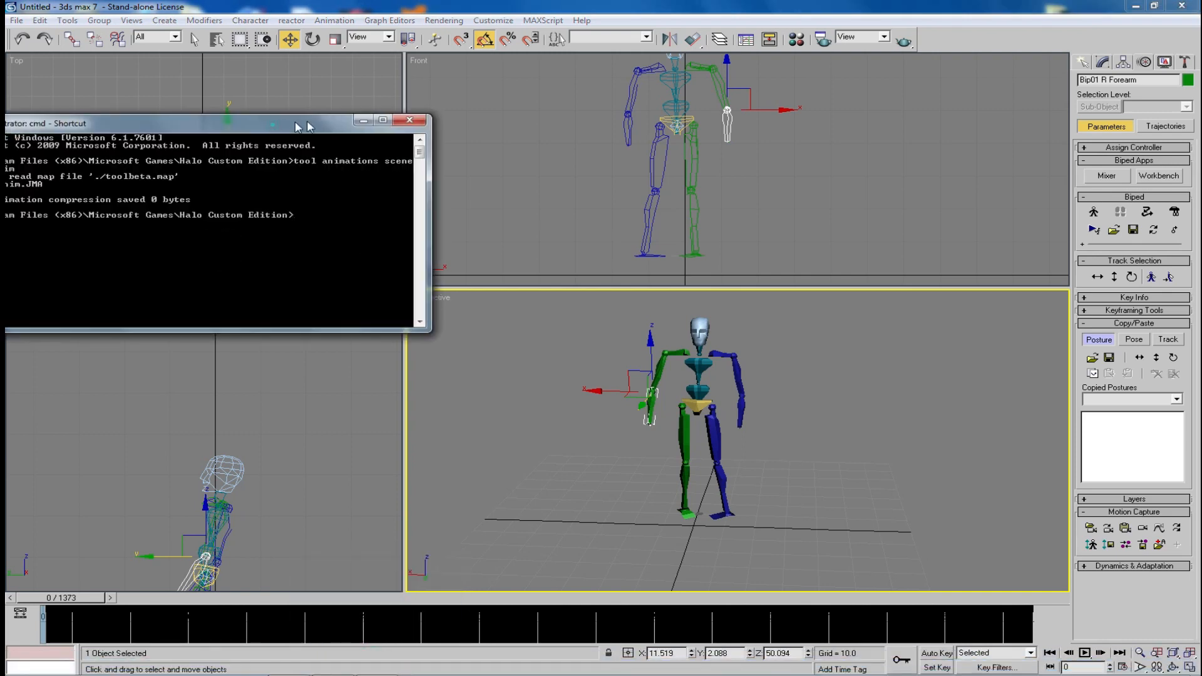
drag(275, 122, 490, 127)
key(Up)
key(Return)
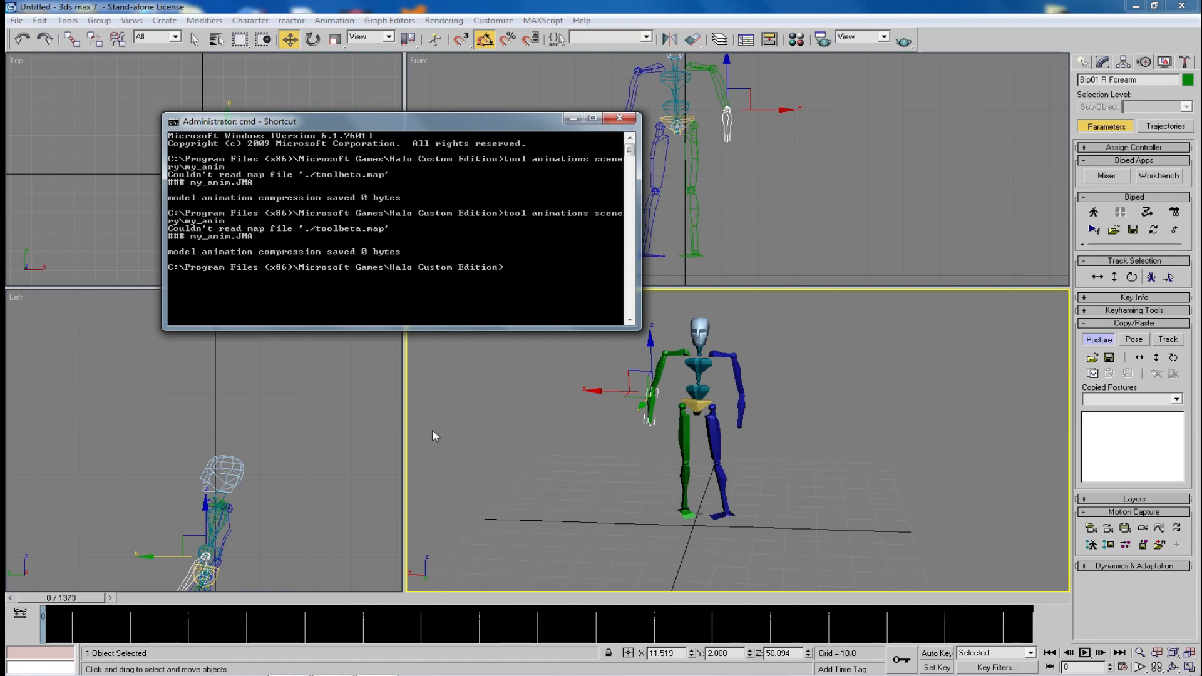
Open tutorial.scenario in Sapien again and enlarge the game window
click(40, 667)
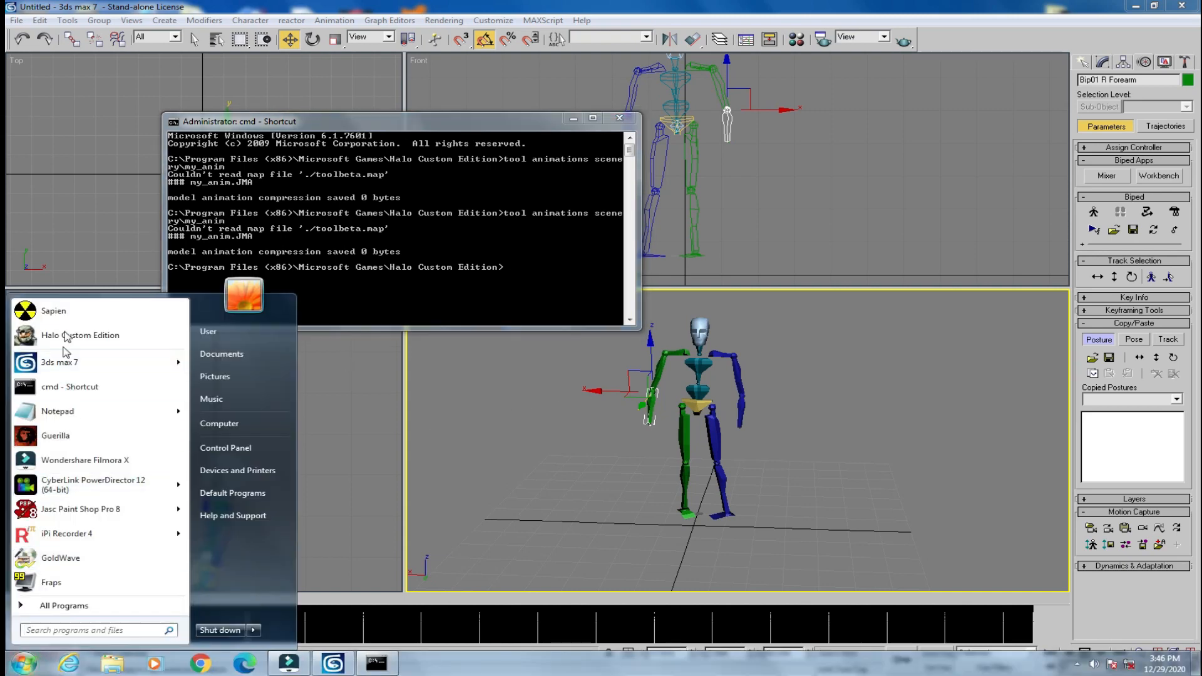
click(79, 312)
double_click(61, 139)
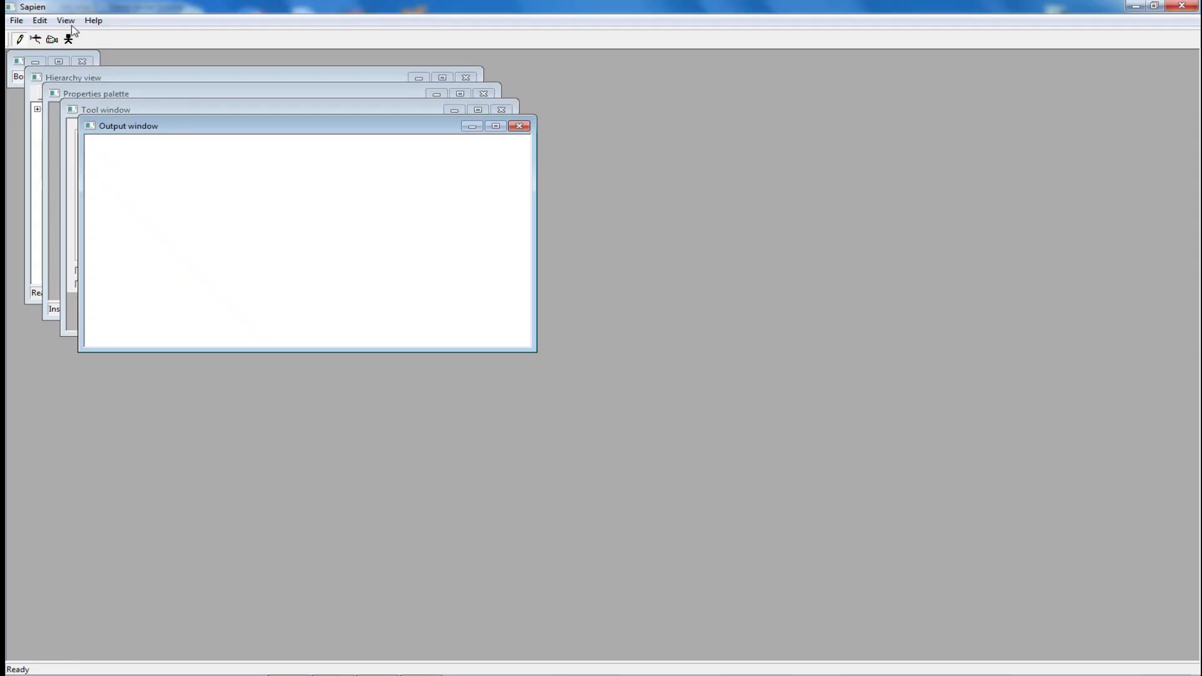
click(98, 50)
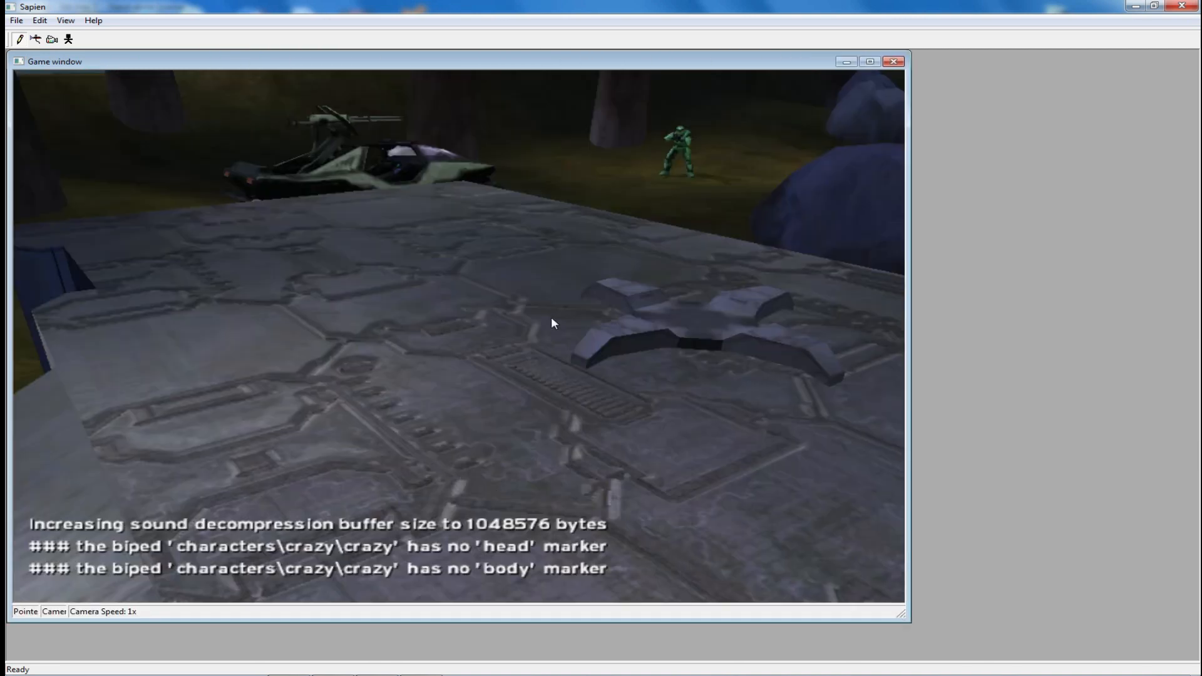
Examine the chief's feet against the platform surface while he plays the recompiled animation
middle_drag(413, 321, 652, 310)
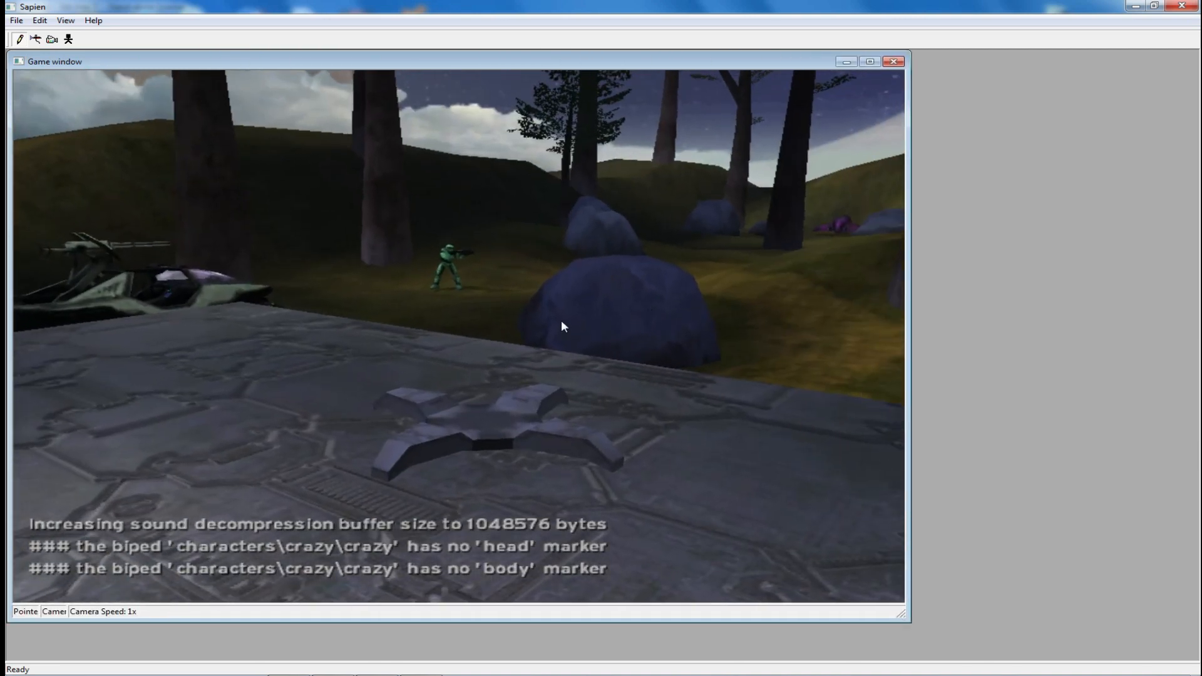
middle_drag(502, 319, 788, 429)
key(a)
key(s)
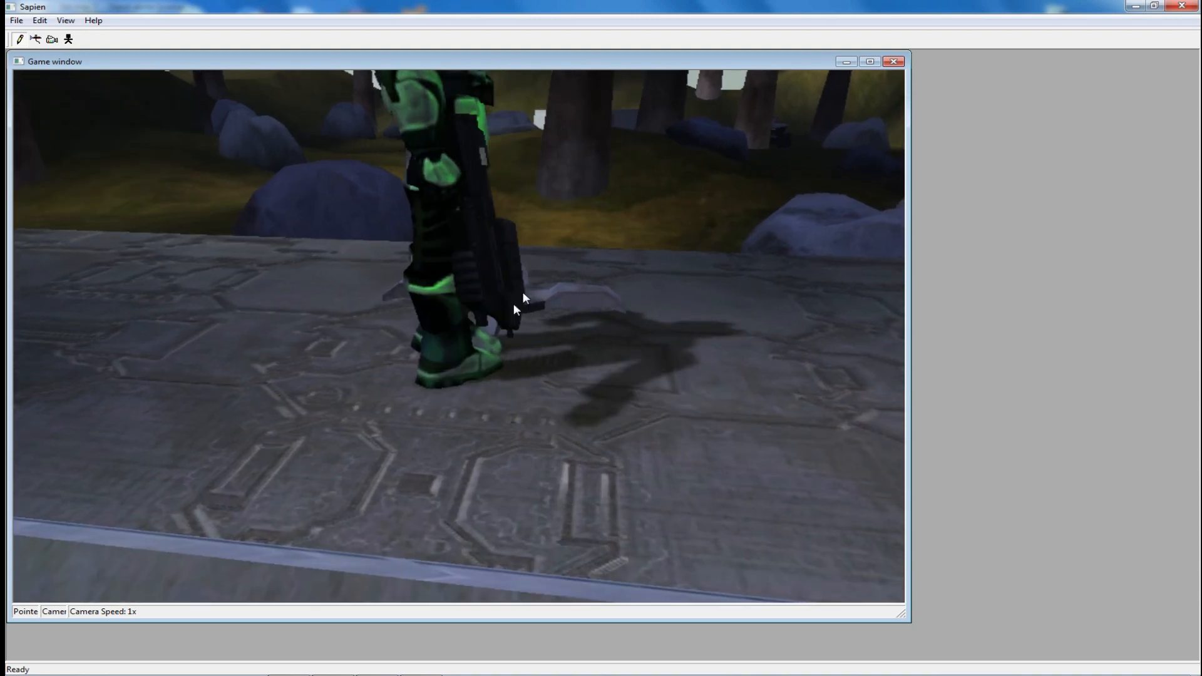
middle_drag(464, 352, 438, 257)
key(s)
key(shift)
key(w)
key(s)
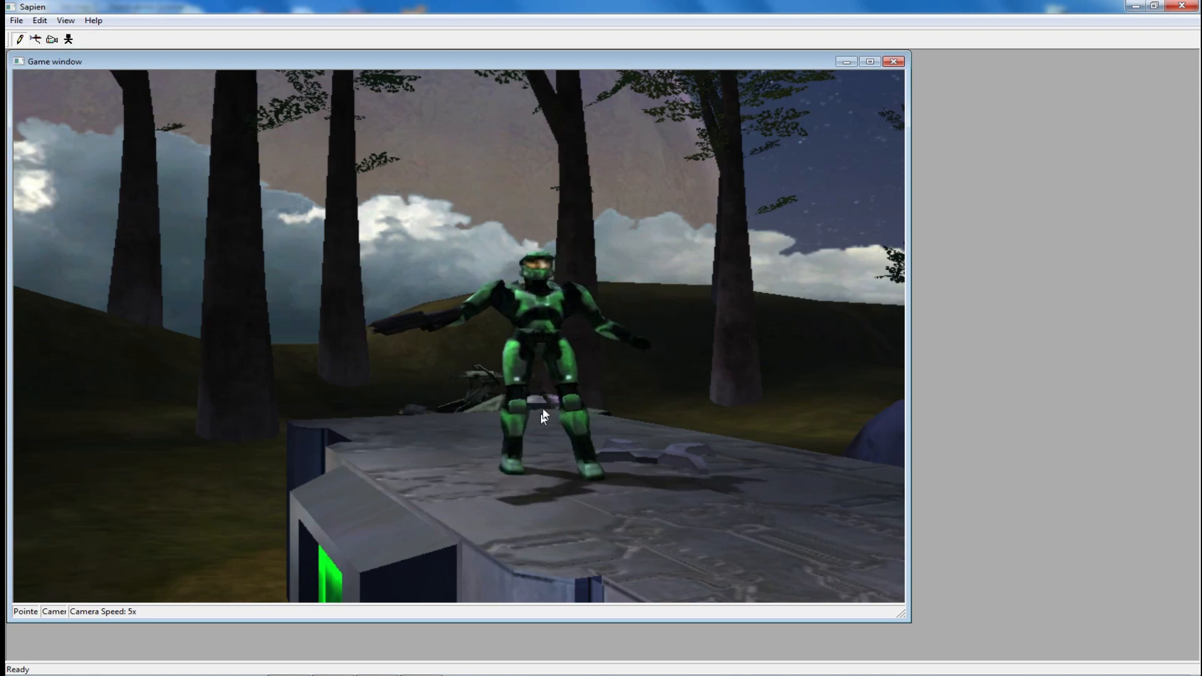
Maximise the game window and view the chief's performance on the platform from farther away
click(871, 61)
middle_drag(610, 461, 774, 447)
key(w)
key(s)
key(s)
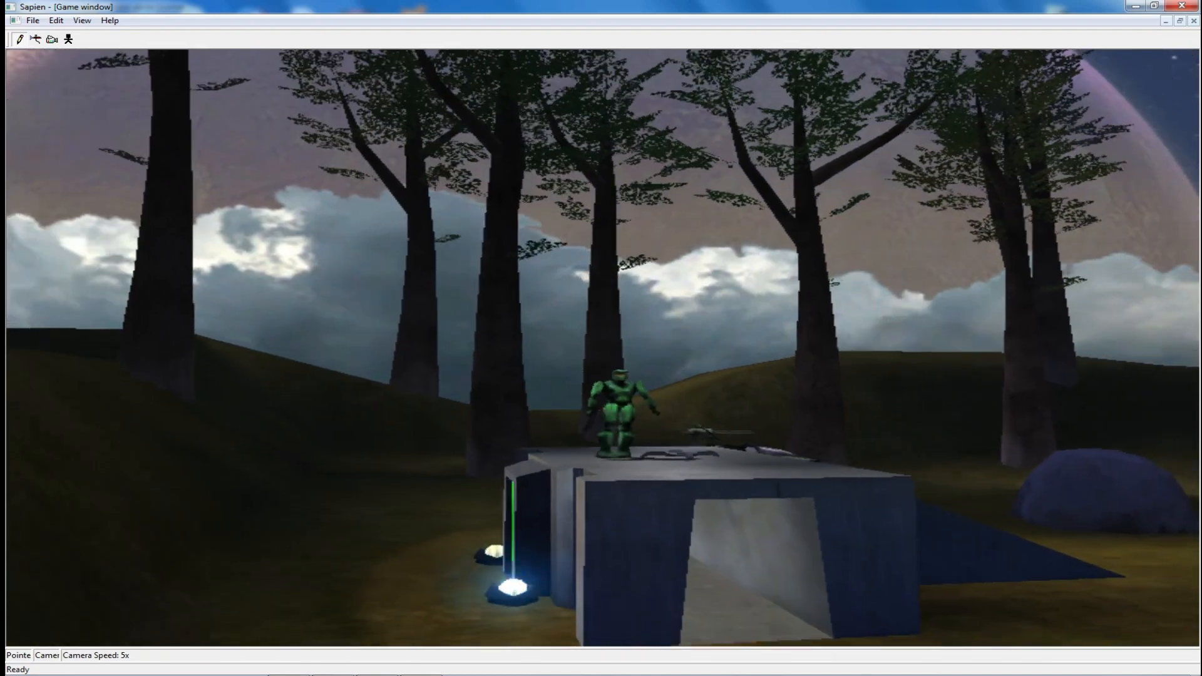
key(s)
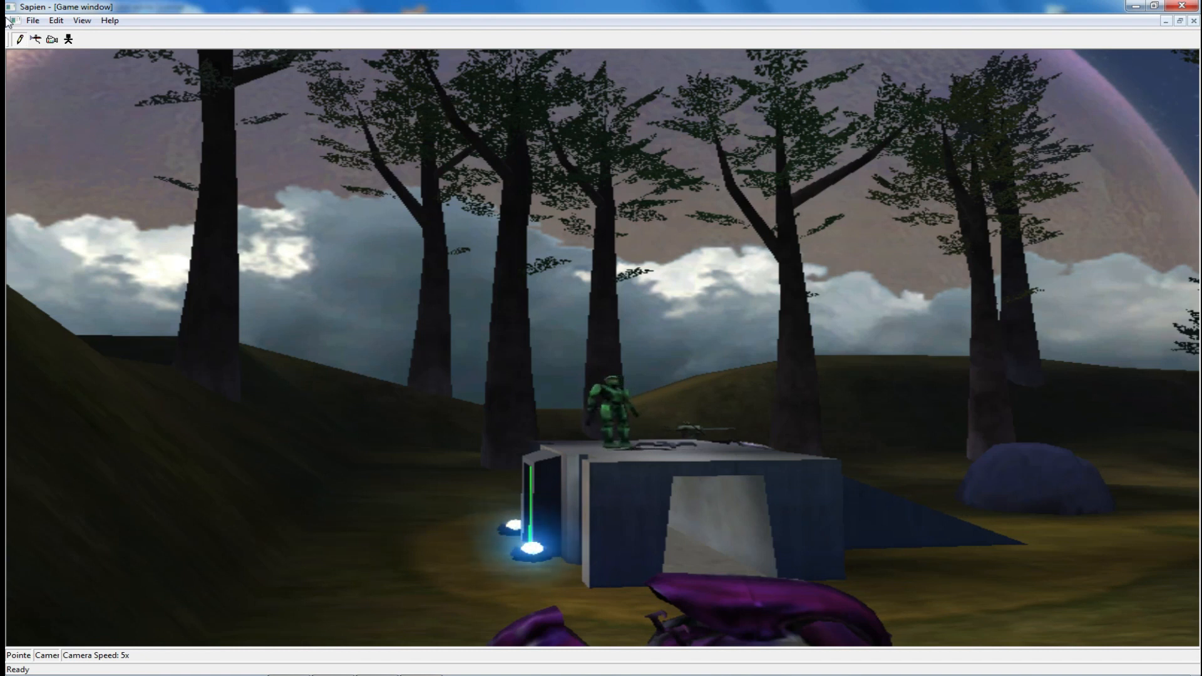
click(33, 20)
click(33, 20)
click(33, 21)
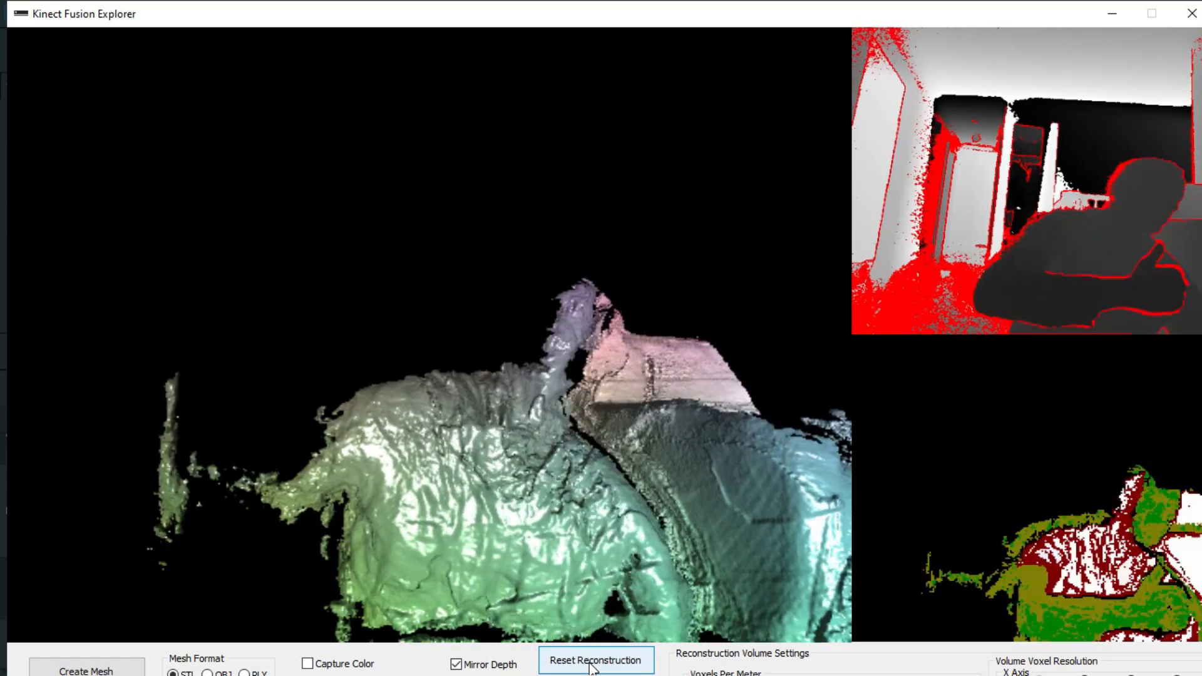
Reset the reconstruction in Kinect Fusion Explorer
click(592, 665)
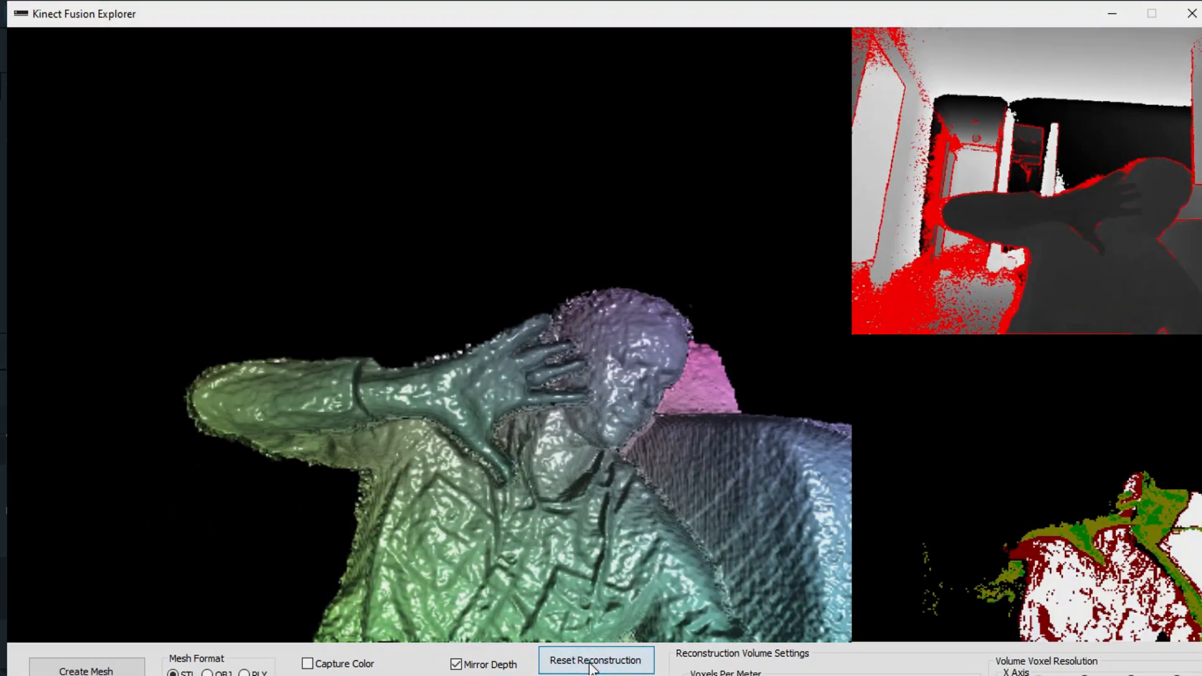